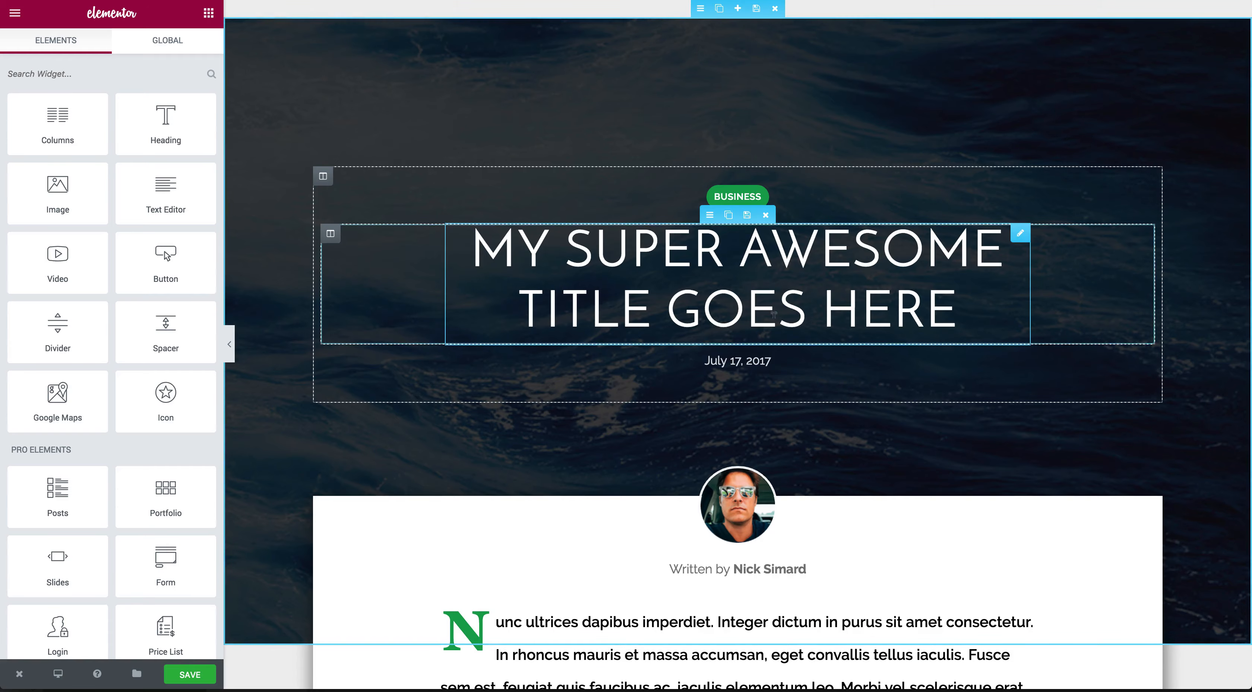
# - Examine both post layouts from the title header down through the article text
pyautogui.scroll(-6, 573, 249)
pyautogui.scroll(-5, 572, 249)
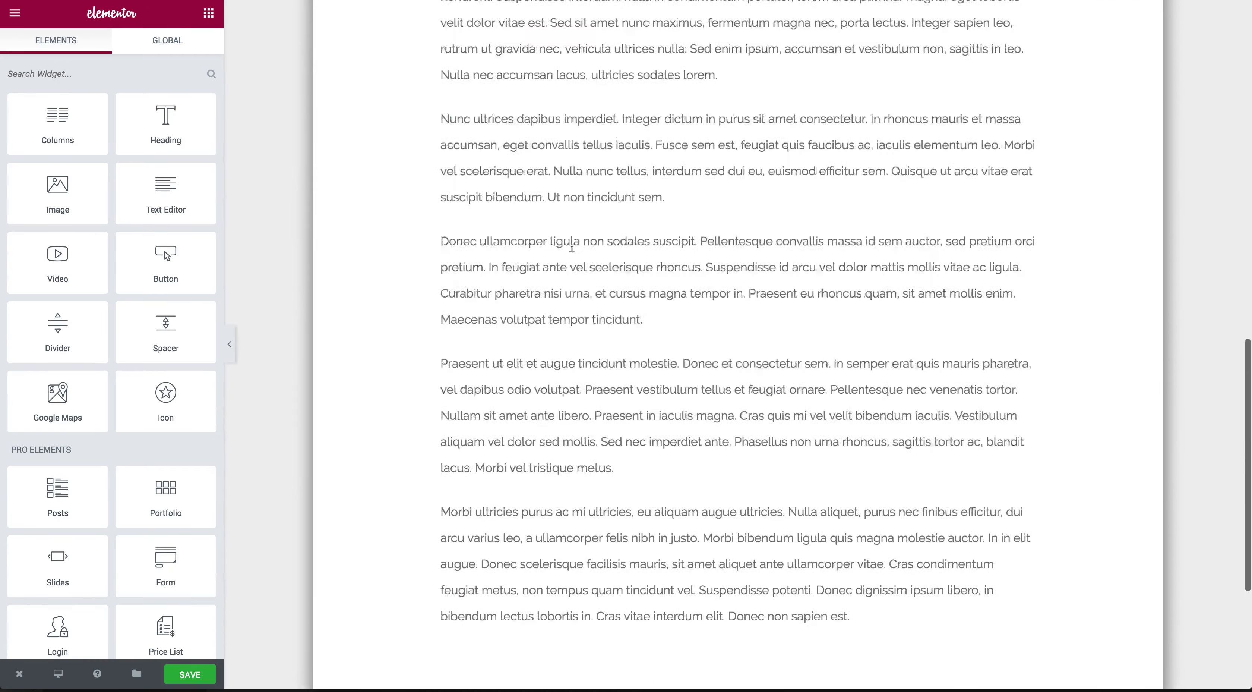
pyautogui.scroll(7, 572, 249)
pyautogui.scroll(5, 572, 249)
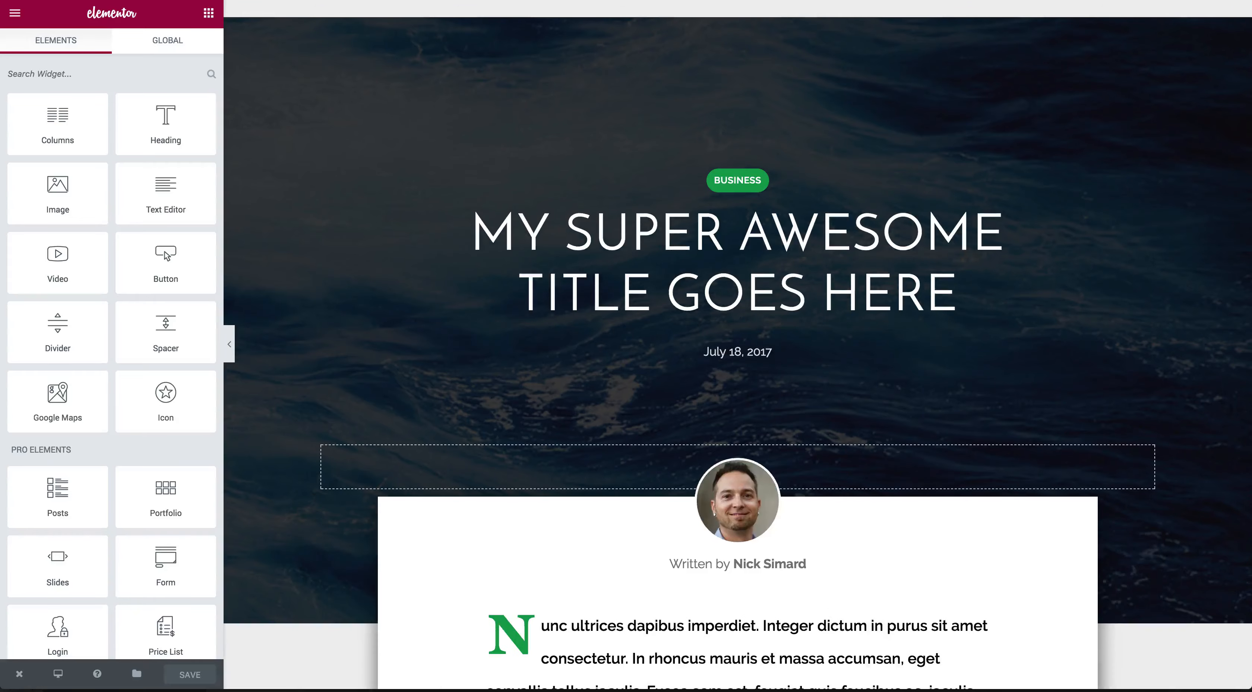
pyautogui.scroll(-1, 413, 163)
pyautogui.scroll(-15, 414, 162)
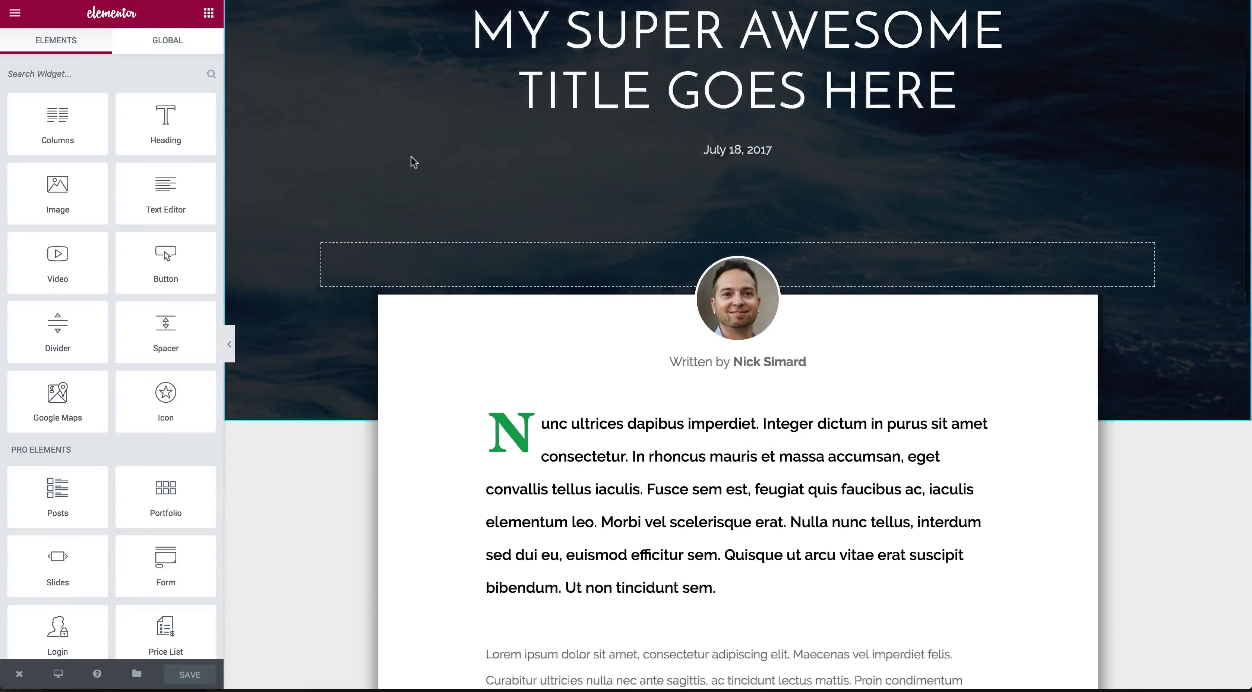
pyautogui.scroll(-6, 413, 163)
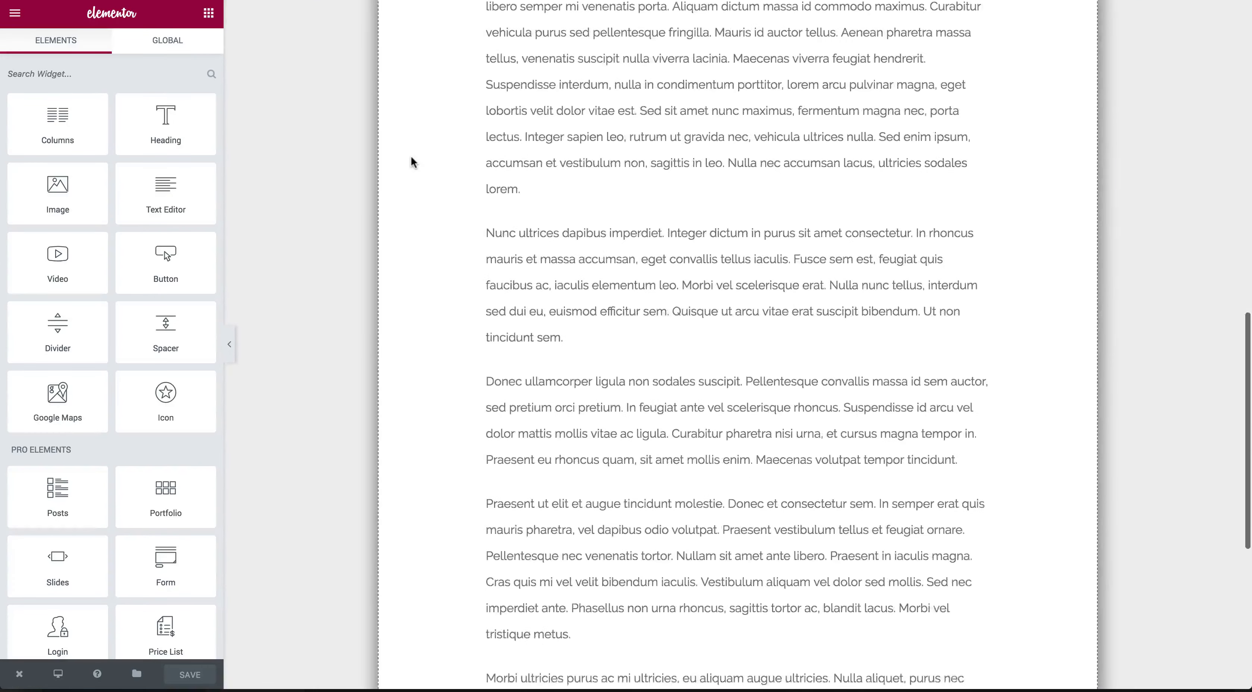
pyautogui.scroll(15, 413, 162)
pyautogui.scroll(5, 413, 162)
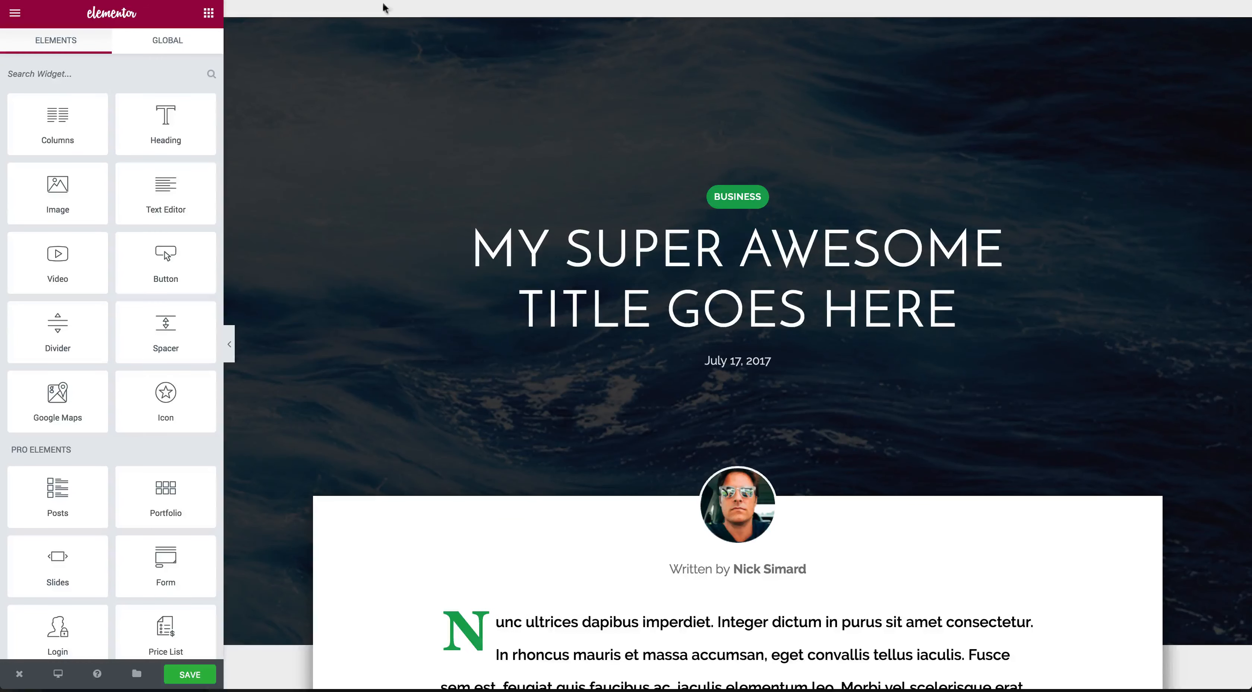
# - Add an AE - Post Meta widget between the static BUSINESS button and the post title
pyautogui.click(655, 197)
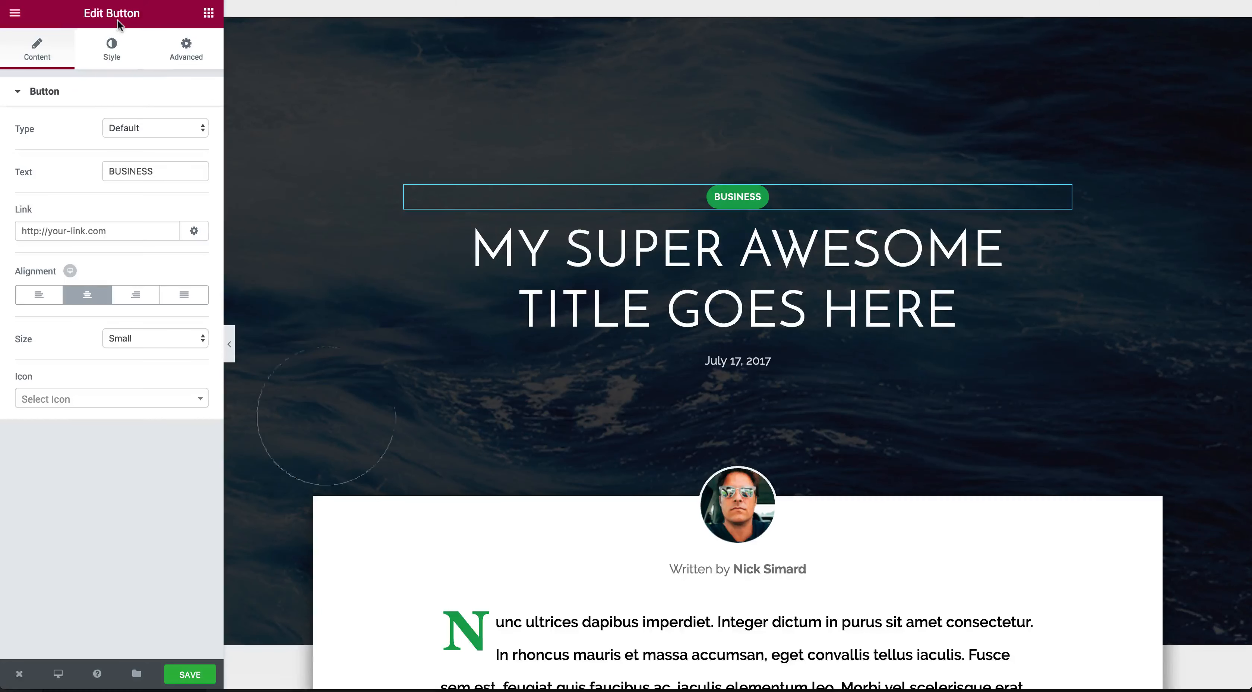
pyautogui.click(213, 17)
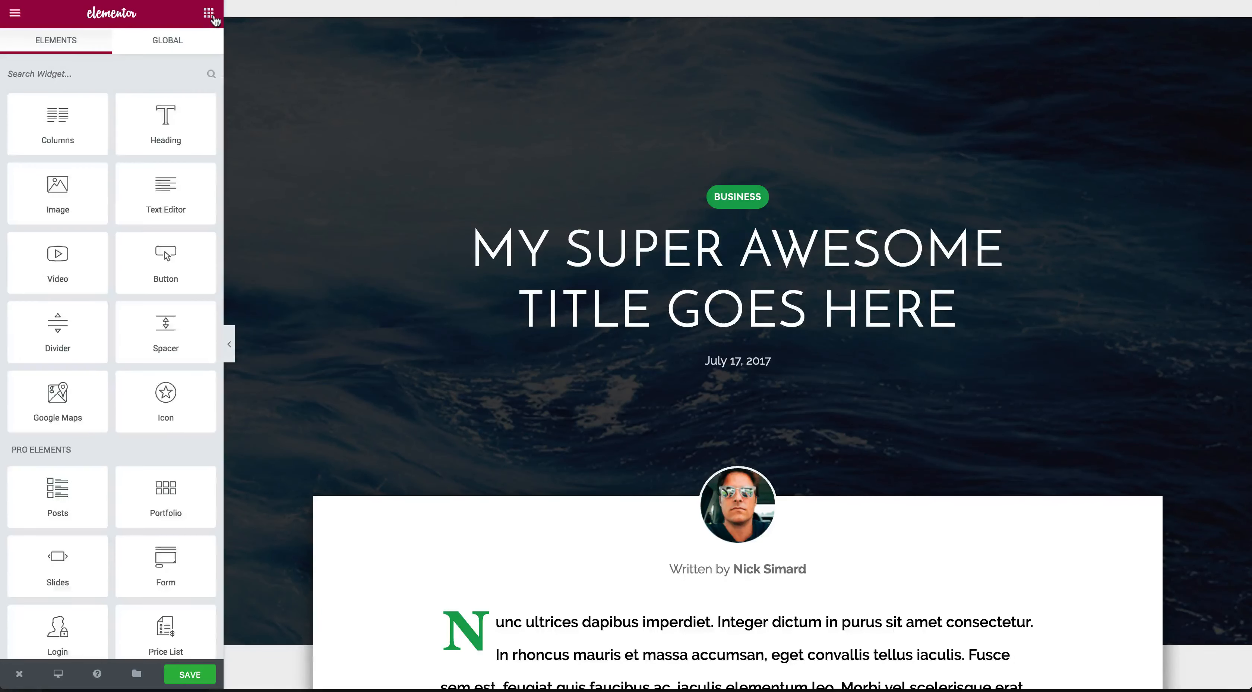
pyautogui.scroll(-10, 106, 377)
pyautogui.scroll(-5, 108, 377)
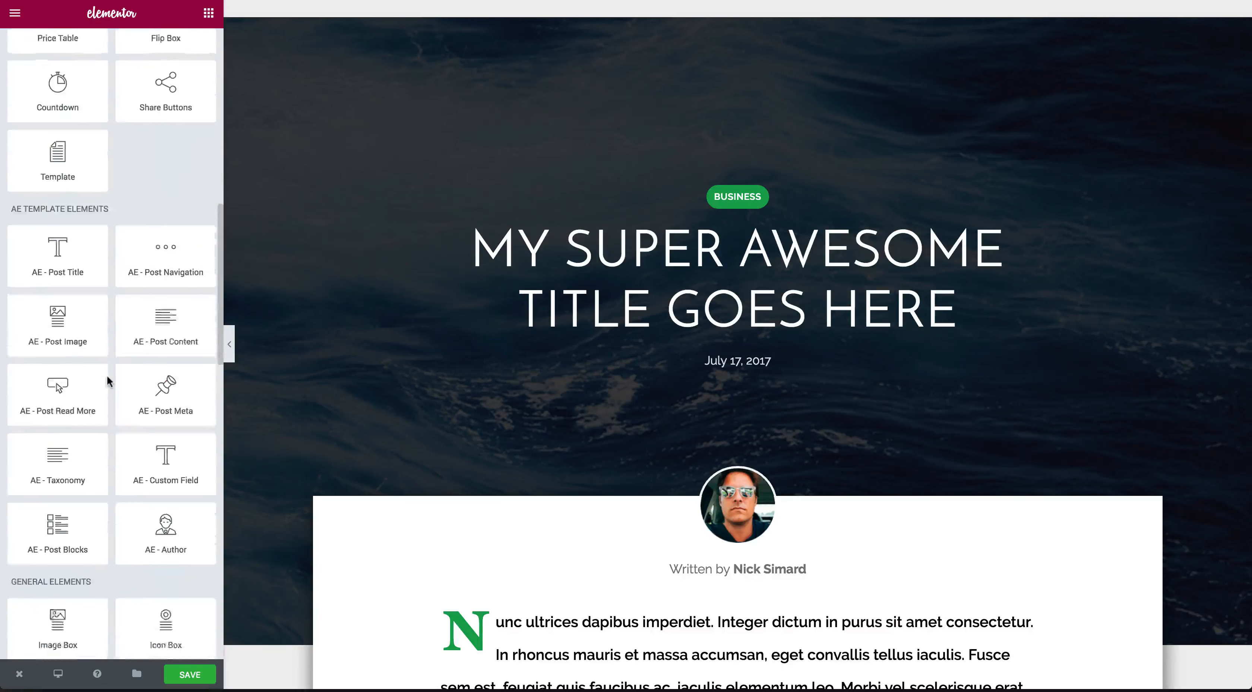
pyautogui.moveTo(203, 373); pyautogui.dragTo(728, 209)
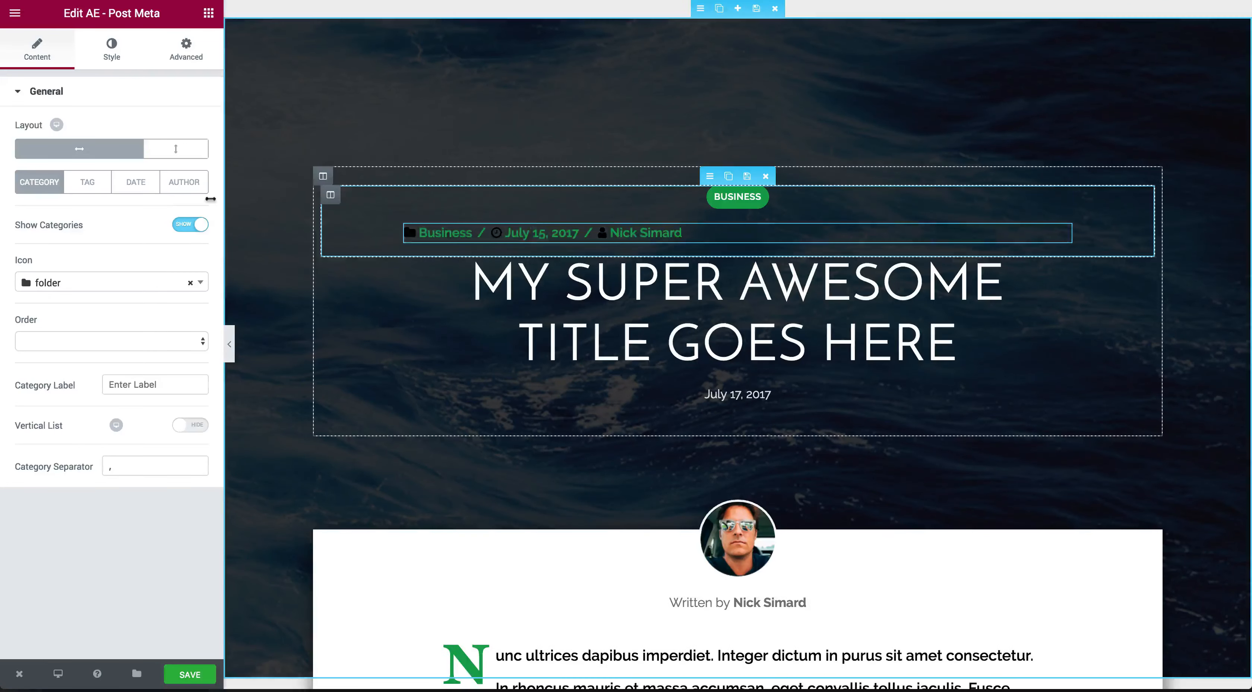
# - Hide the tags, date and author in the post meta, and remove the folder icon from the category
pyautogui.click(95, 190)
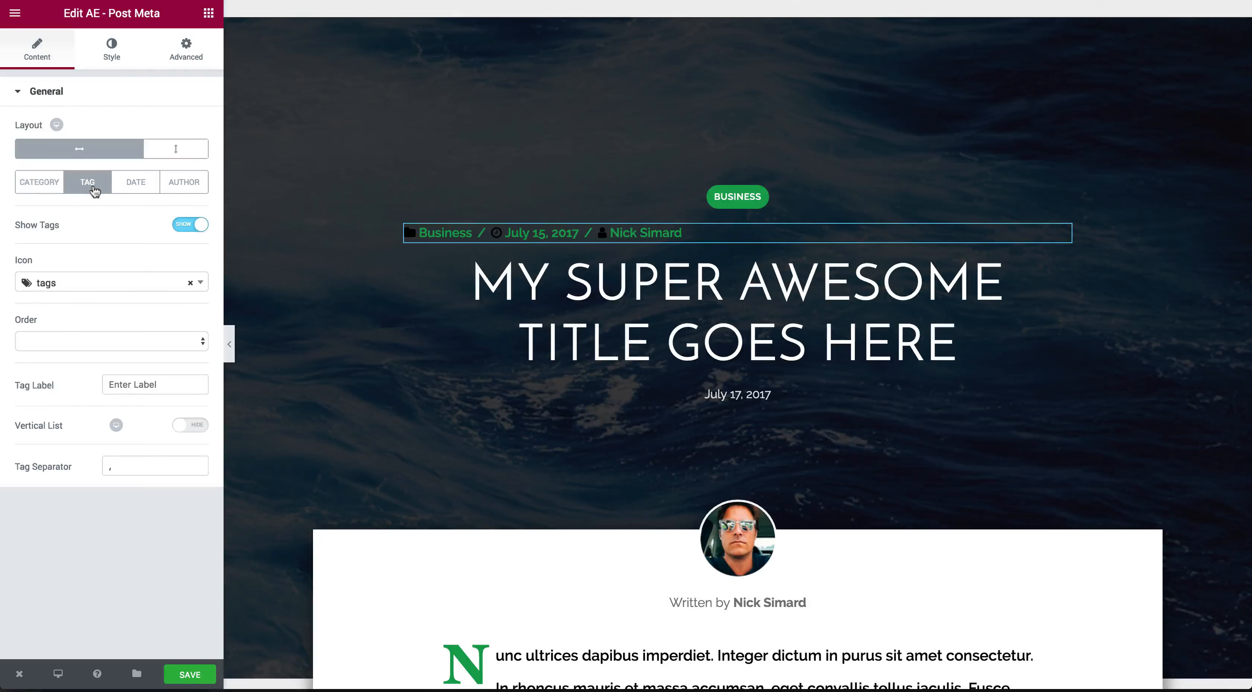
pyautogui.click(197, 225)
pyautogui.click(139, 193)
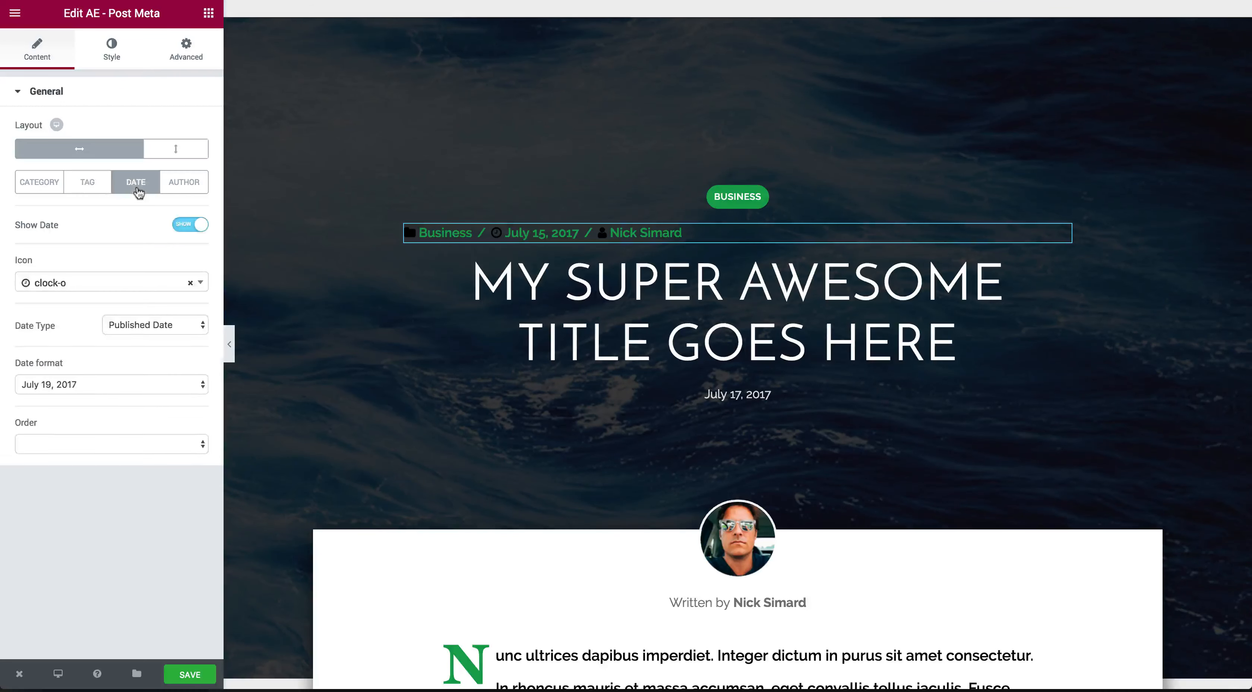
pyautogui.click(200, 225)
pyautogui.click(183, 190)
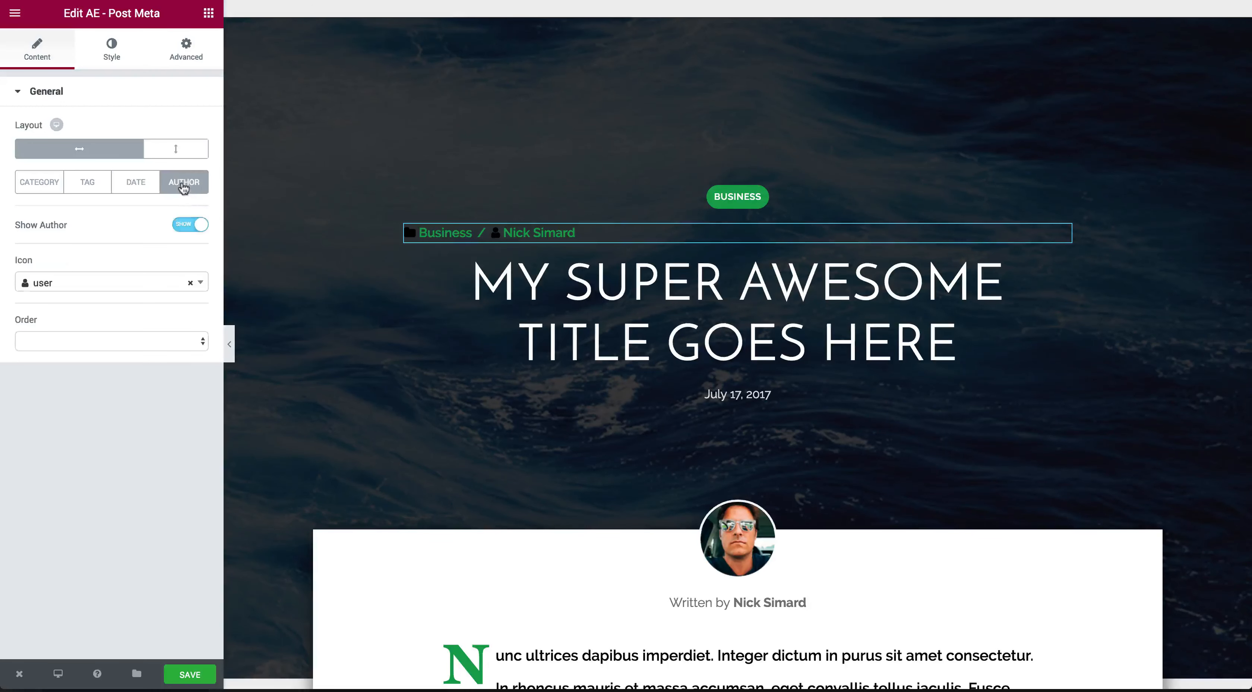
pyautogui.click(201, 224)
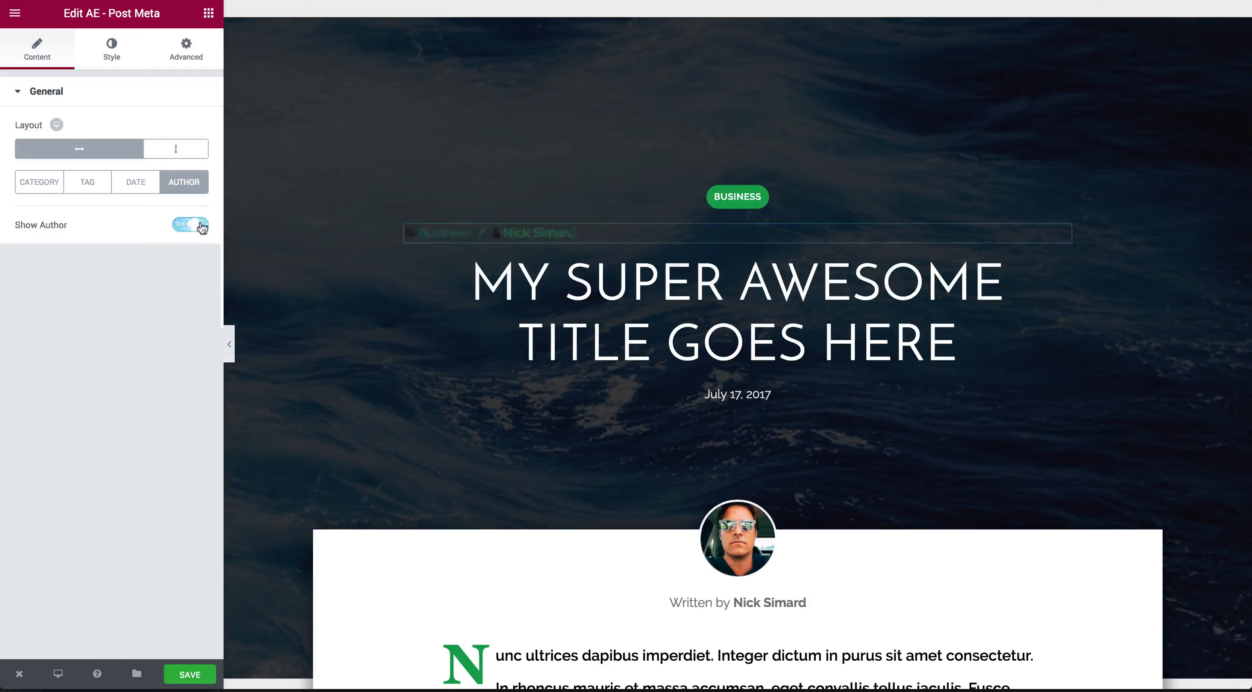
pyautogui.click(38, 184)
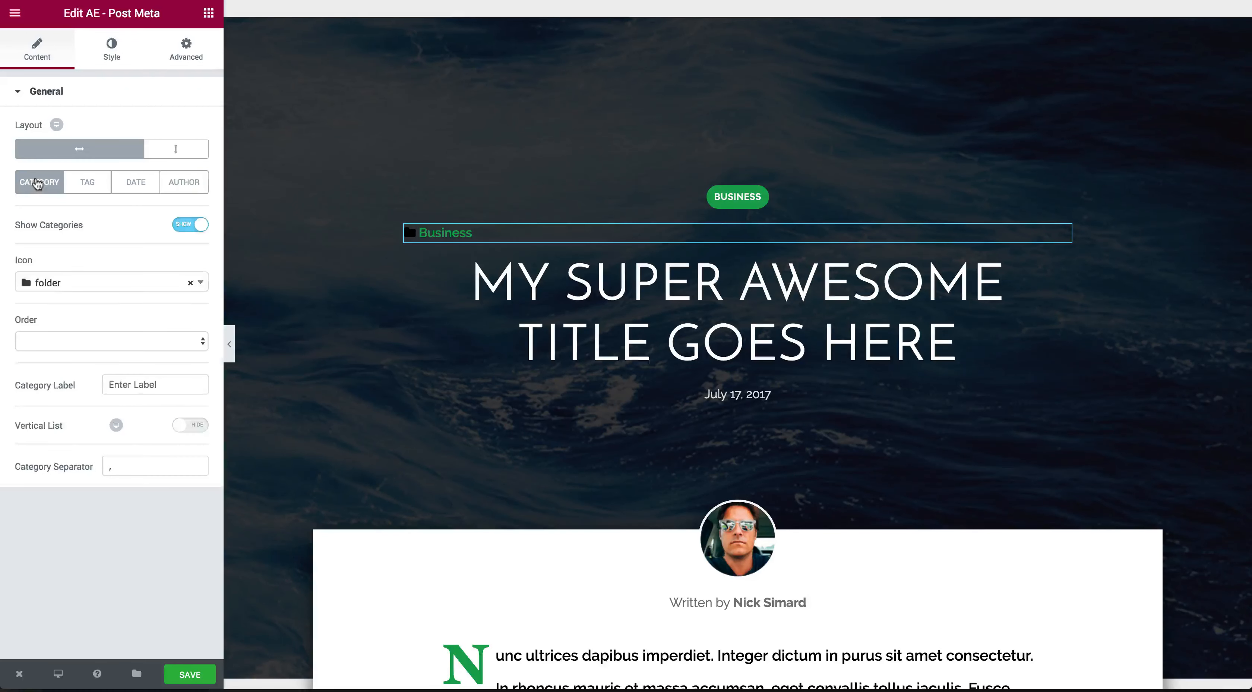
pyautogui.click(190, 283)
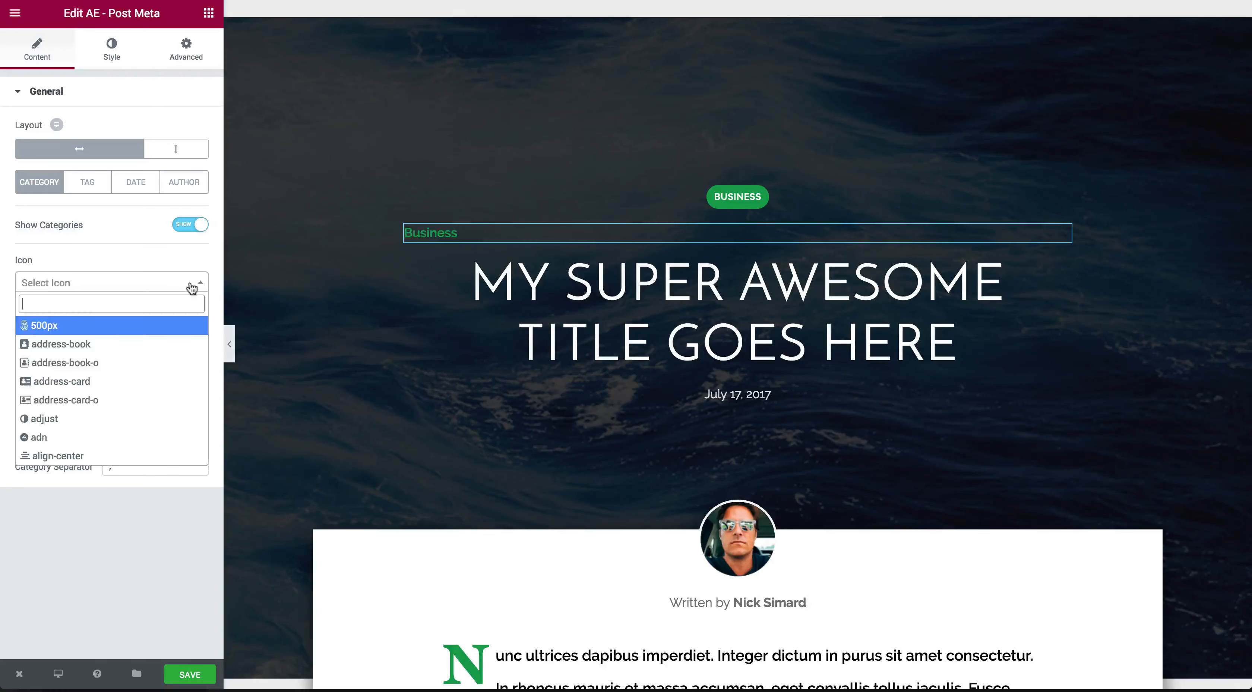
# - Enable custom typography for the post meta, center it and set its text color to #ffffff
pyautogui.click(112, 57)
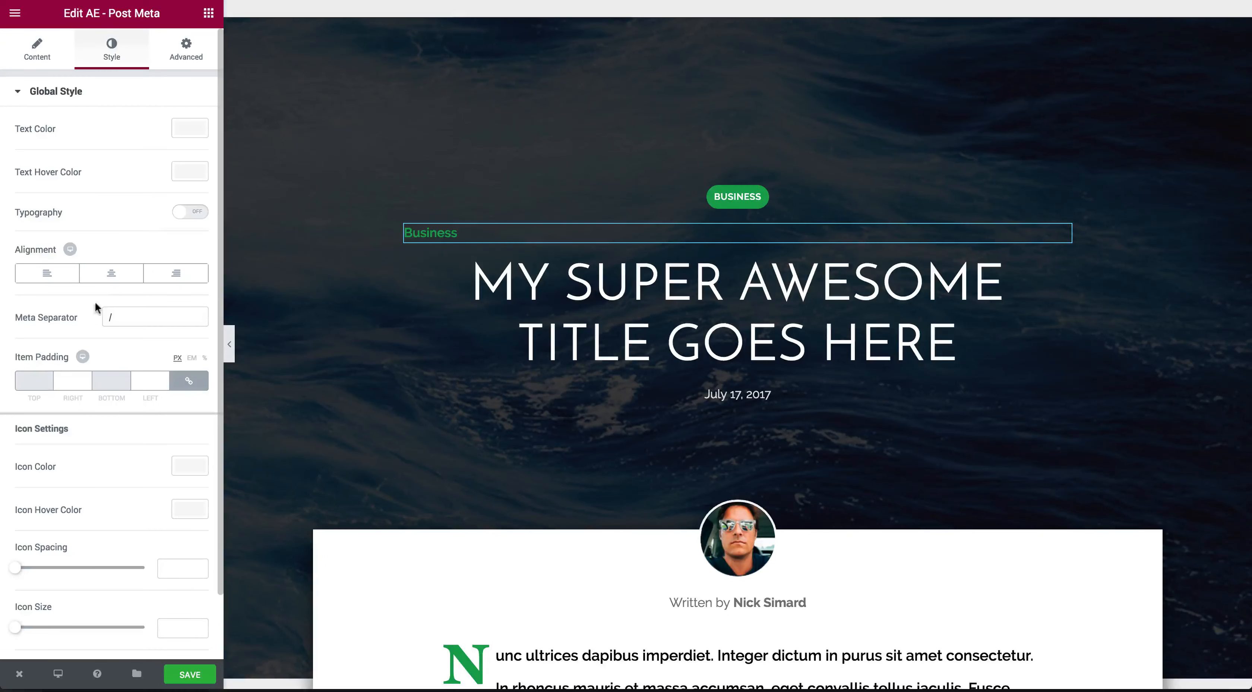
pyautogui.click(190, 212)
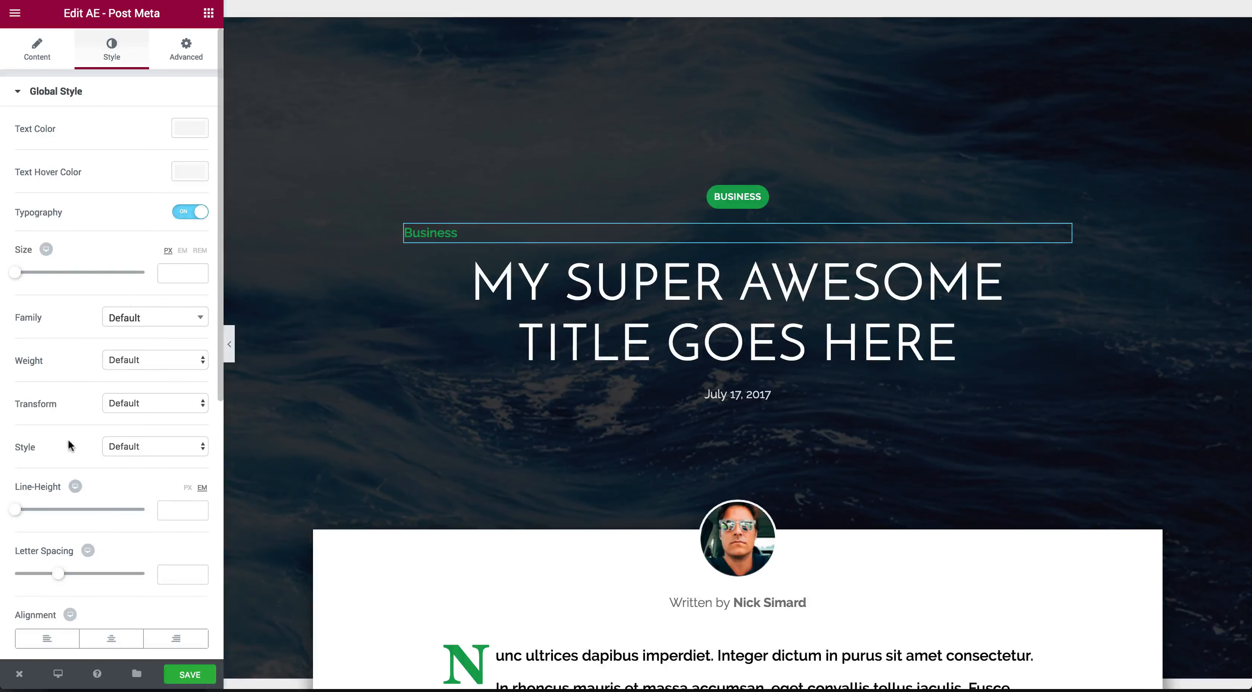
pyautogui.scroll(-2, 73, 451)
pyautogui.click(112, 580)
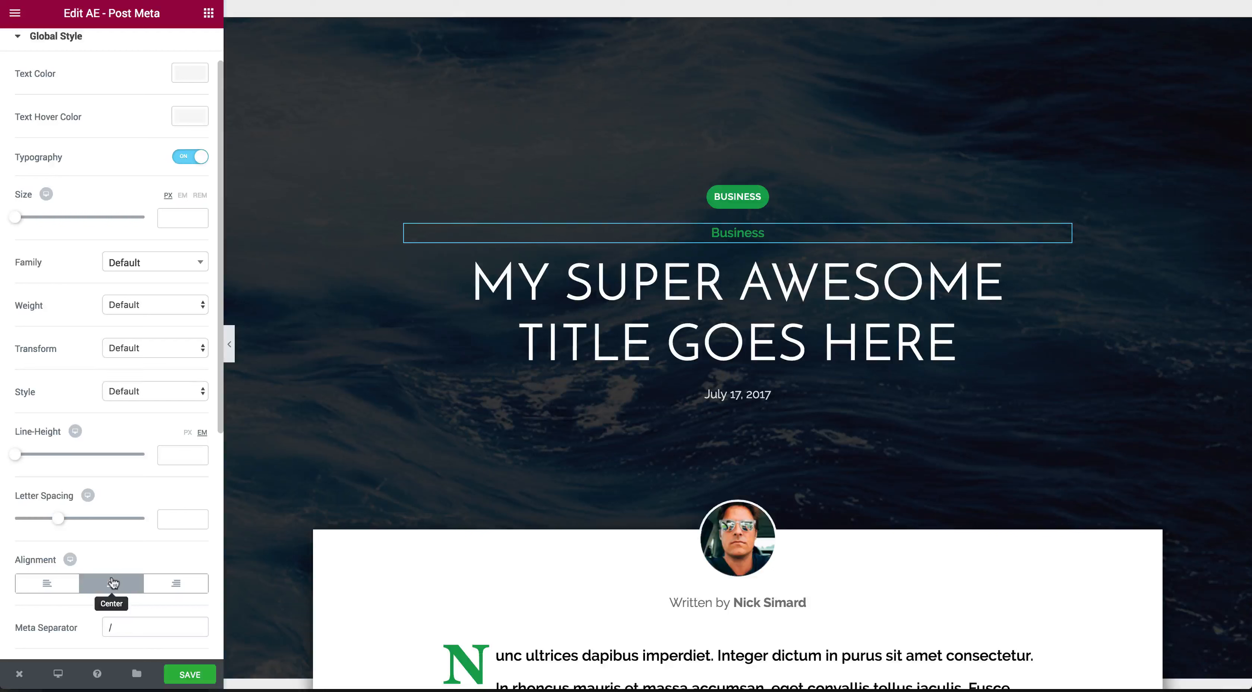
pyautogui.click(195, 79)
pyautogui.click(154, 248)
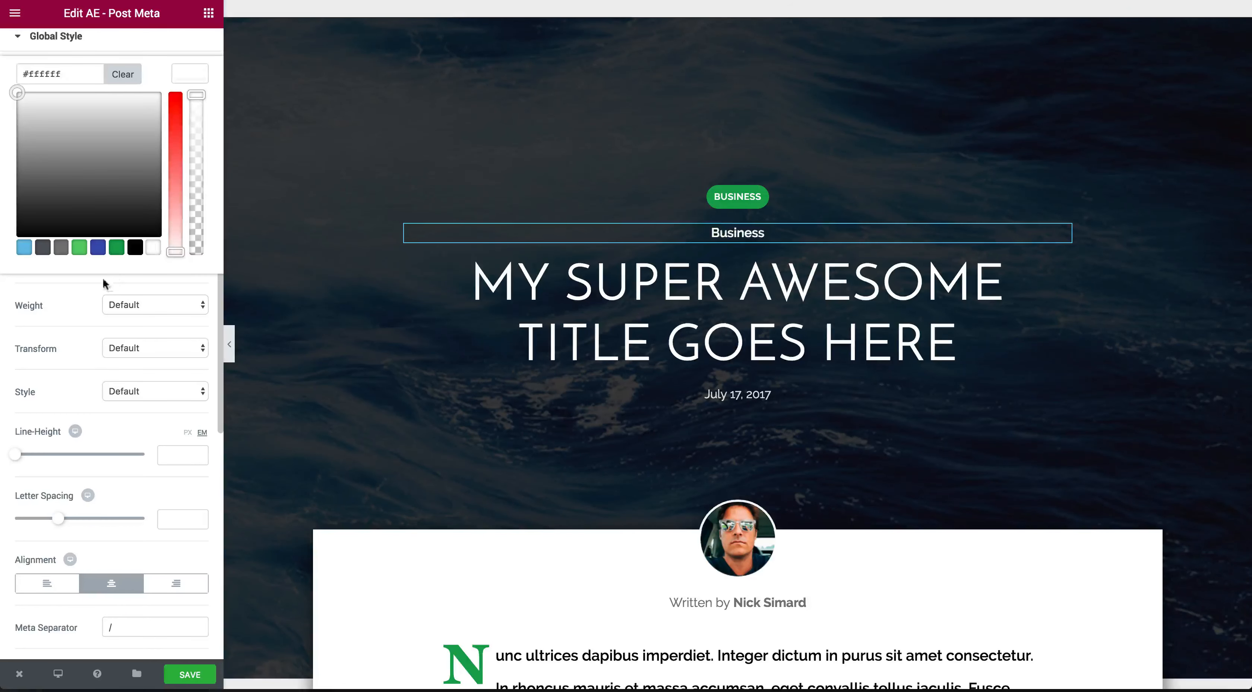
pyautogui.click(86, 292)
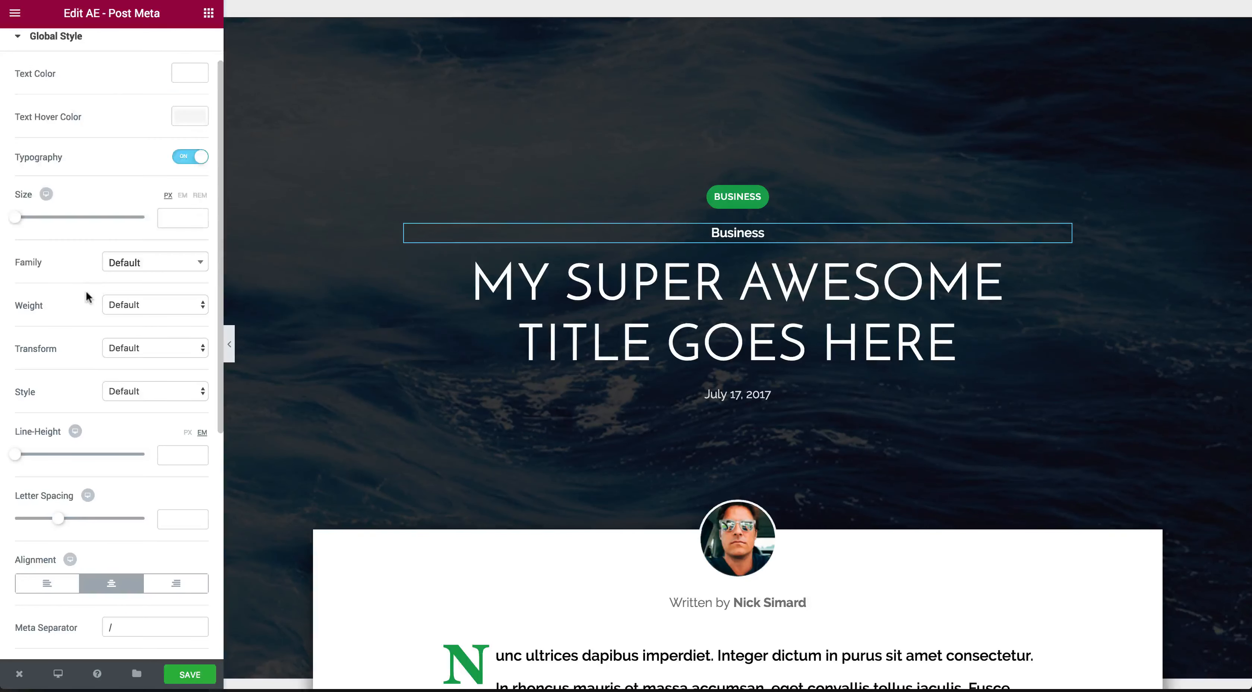
# - Set the post meta text to uppercase with a letter spacing of 0.6
pyautogui.click(137, 349)
pyautogui.click(138, 361)
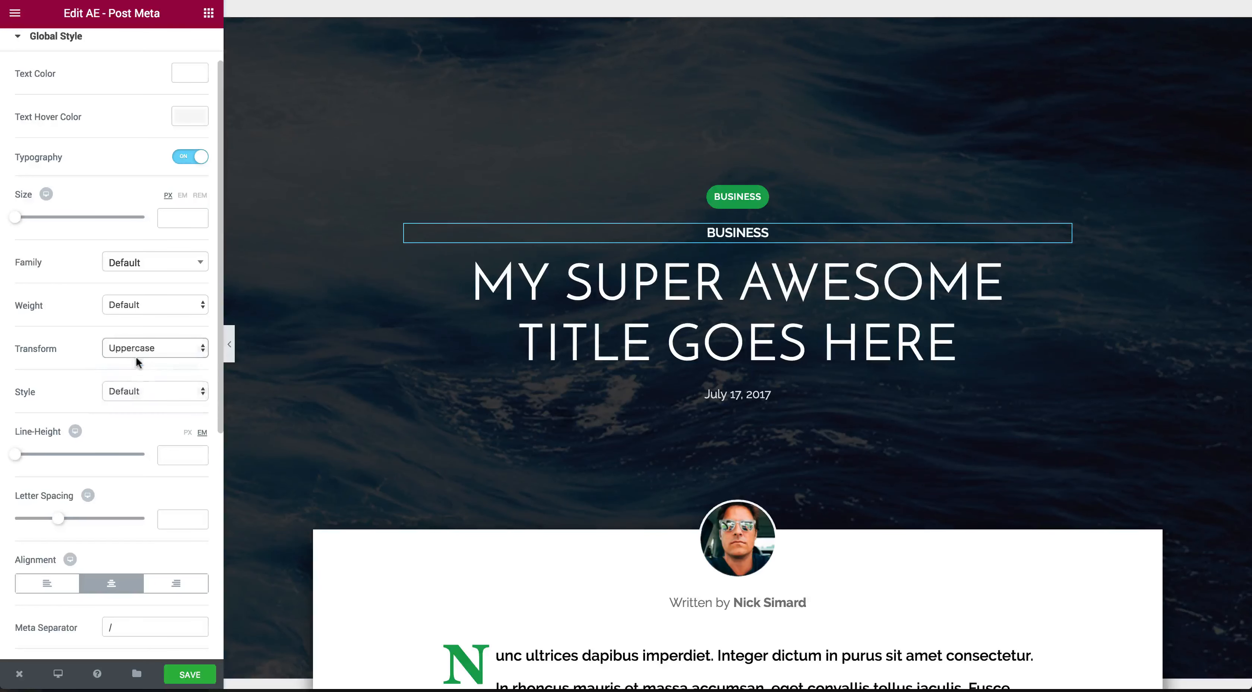
pyautogui.click(173, 514)
pyautogui.write('0')
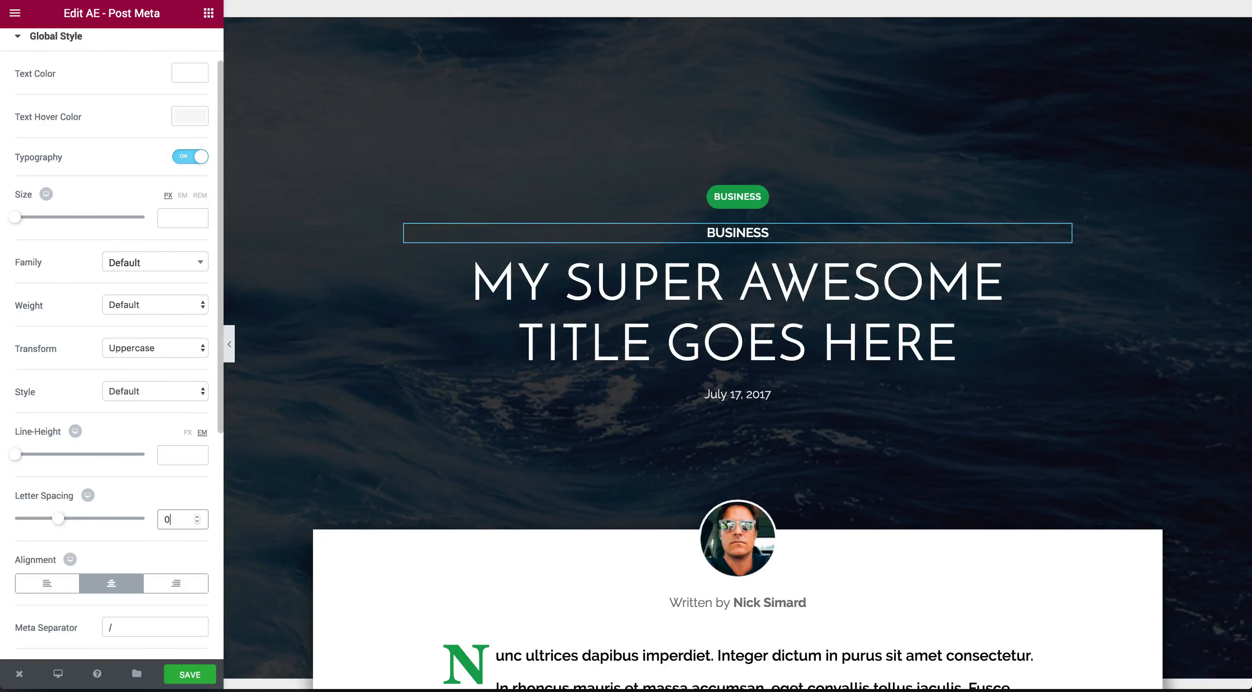
pyautogui.write('.6')
# - Style the category as a #23a455 pill with 7 px vertical padding, 10 px horizontal padding and a 100 px border radius
pyautogui.scroll(-7, 169, 385)
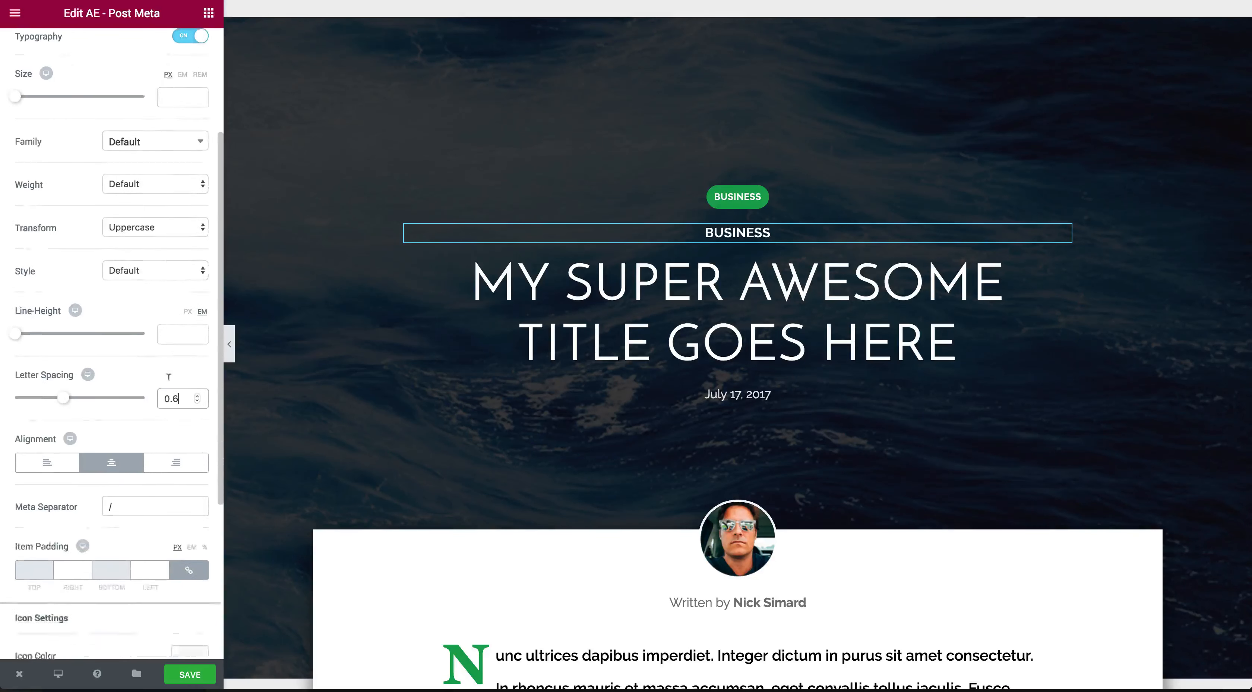
pyautogui.scroll(-1, 169, 376)
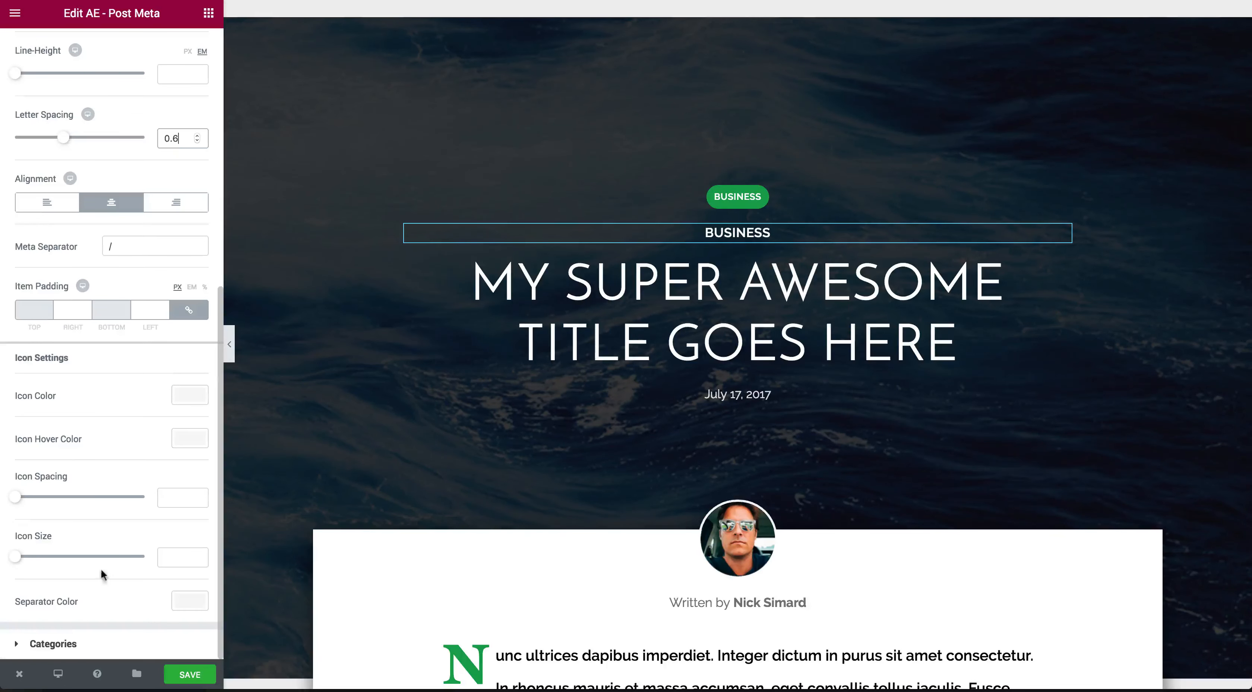
pyautogui.click(76, 643)
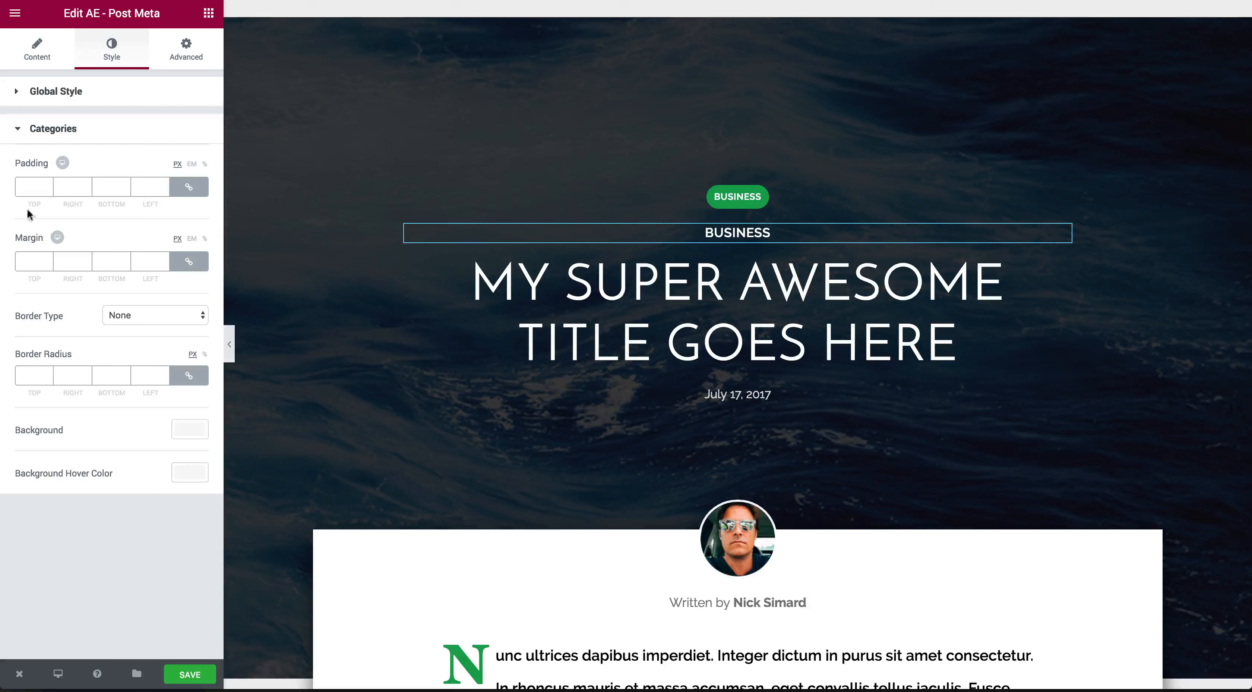
pyautogui.write('7')
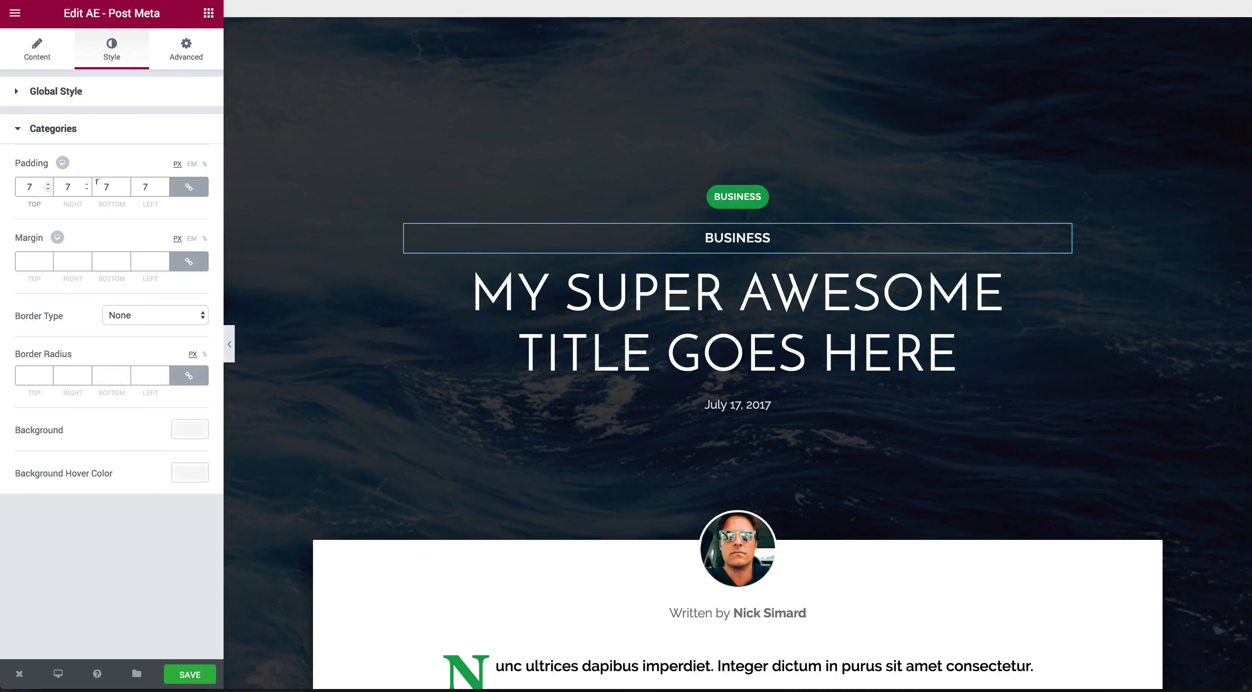
pyautogui.click(189, 187)
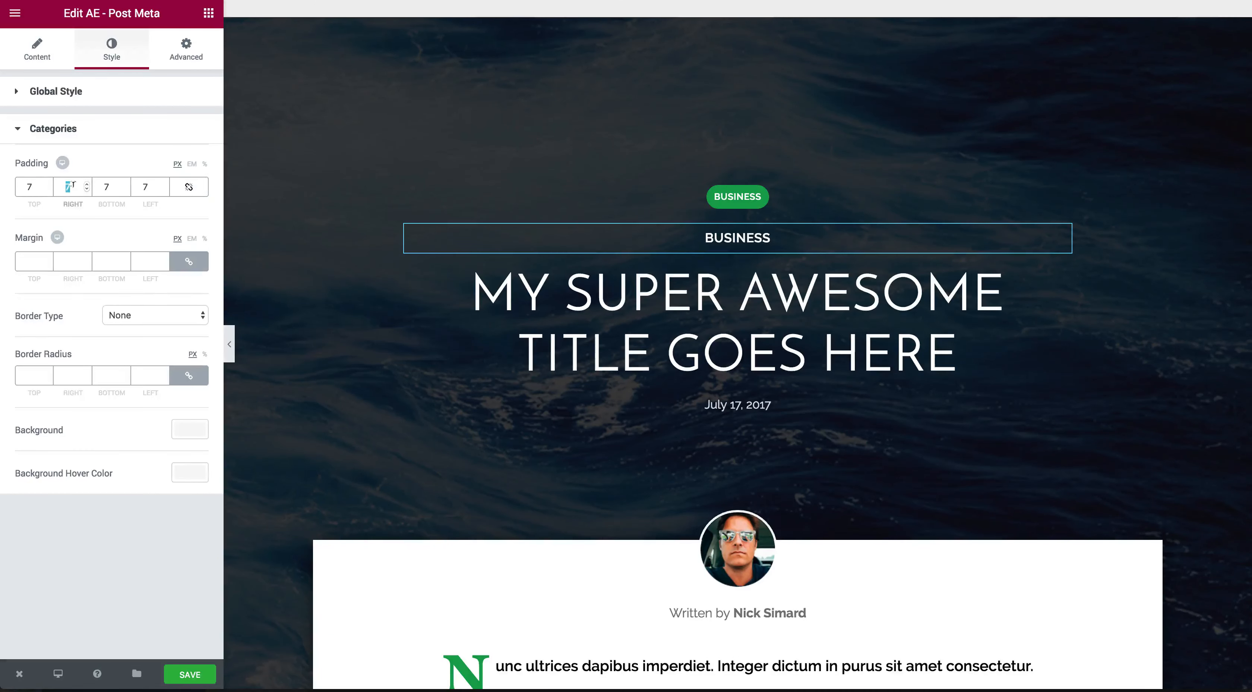
pyautogui.write('10')
pyautogui.doubleClick(145, 186)
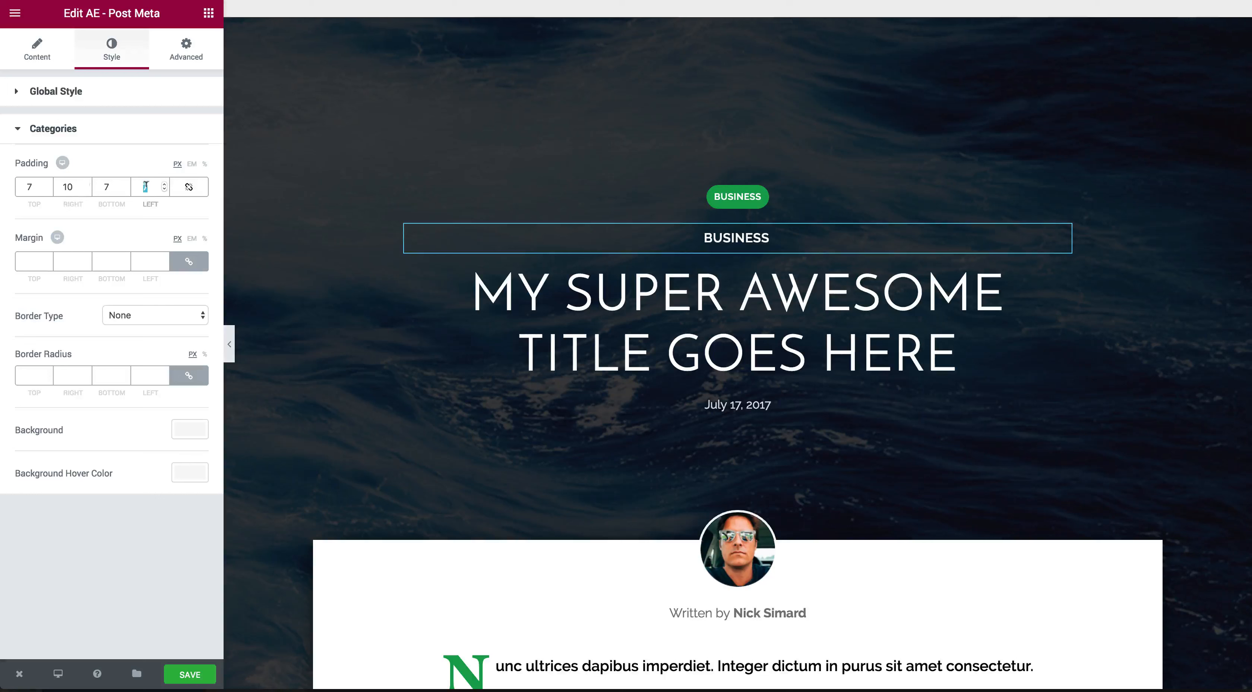
pyautogui.write('10100')
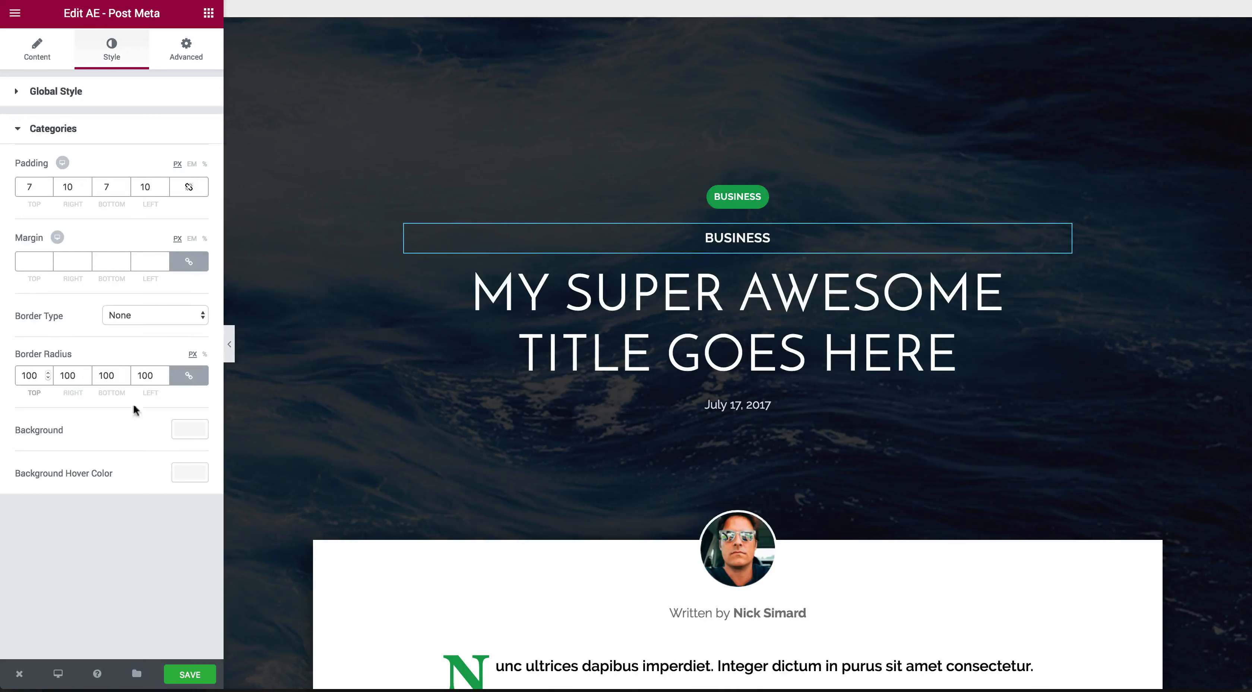
pyautogui.click(179, 431)
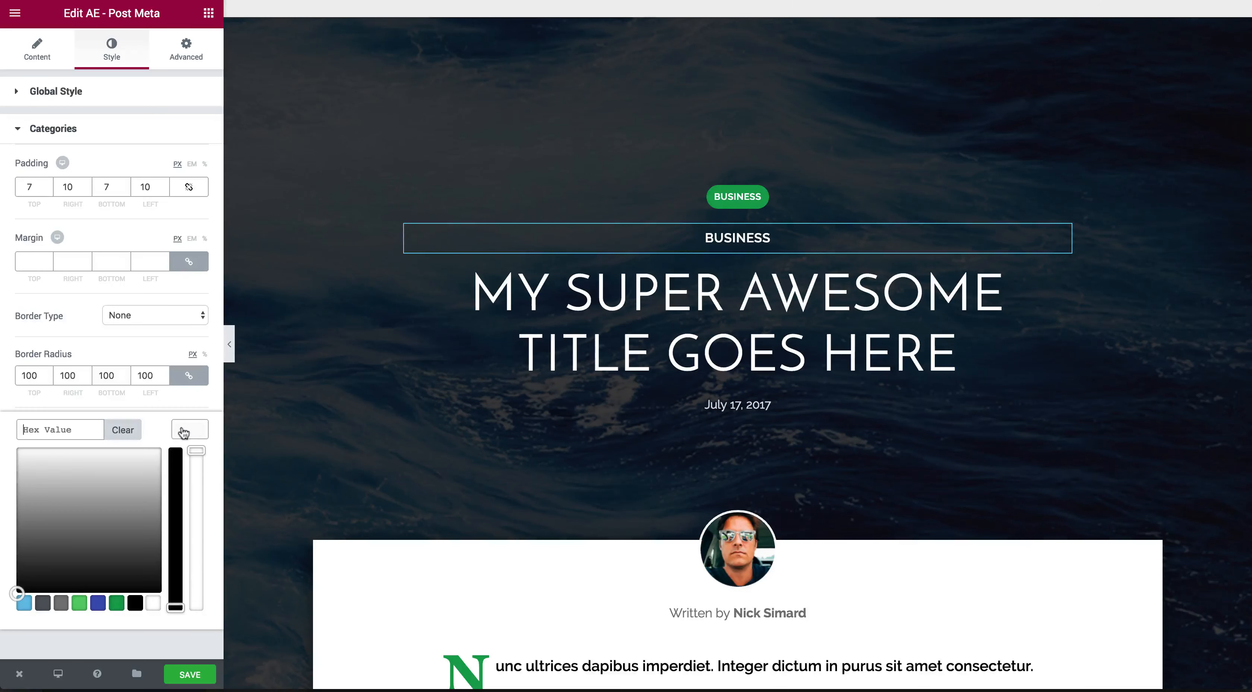
pyautogui.click(117, 603)
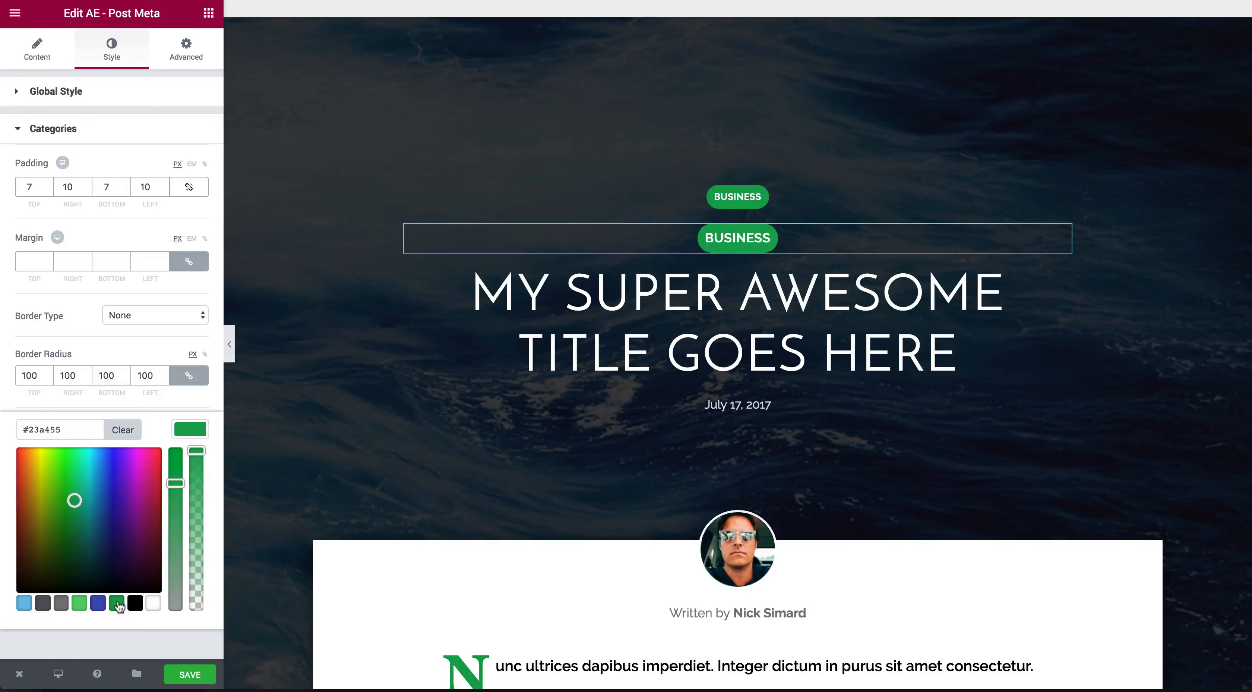
# - Set the post meta's font size to 12 px in its global style
pyautogui.click(74, 96)
pyautogui.click(172, 271)
pyautogui.write('12')
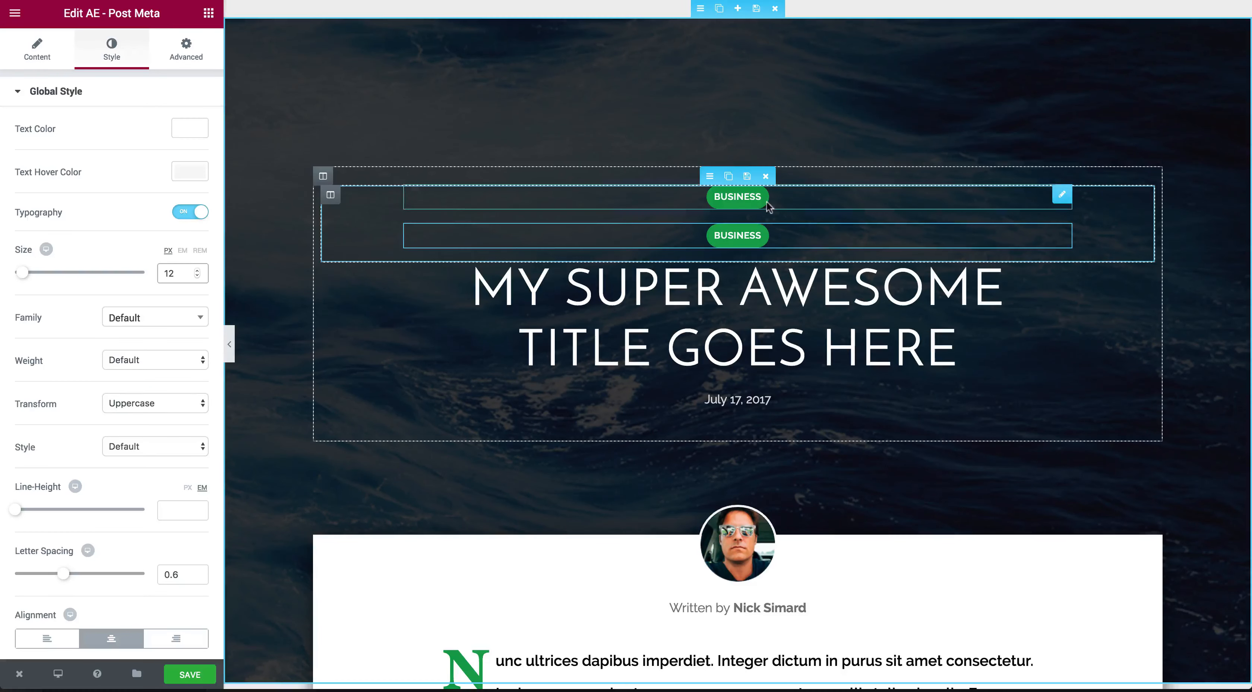
# - Delete the original static BUSINESS button above the dynamic category label
pyautogui.click(780, 202)
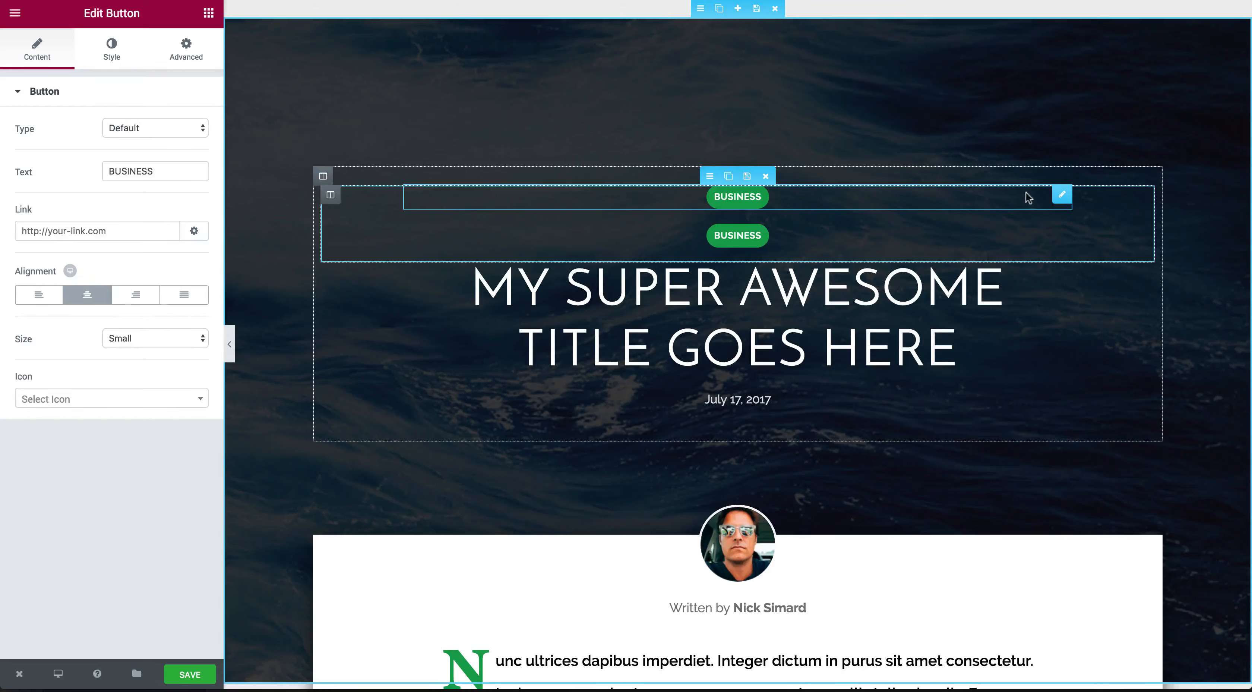
pyautogui.click(1009, 196)
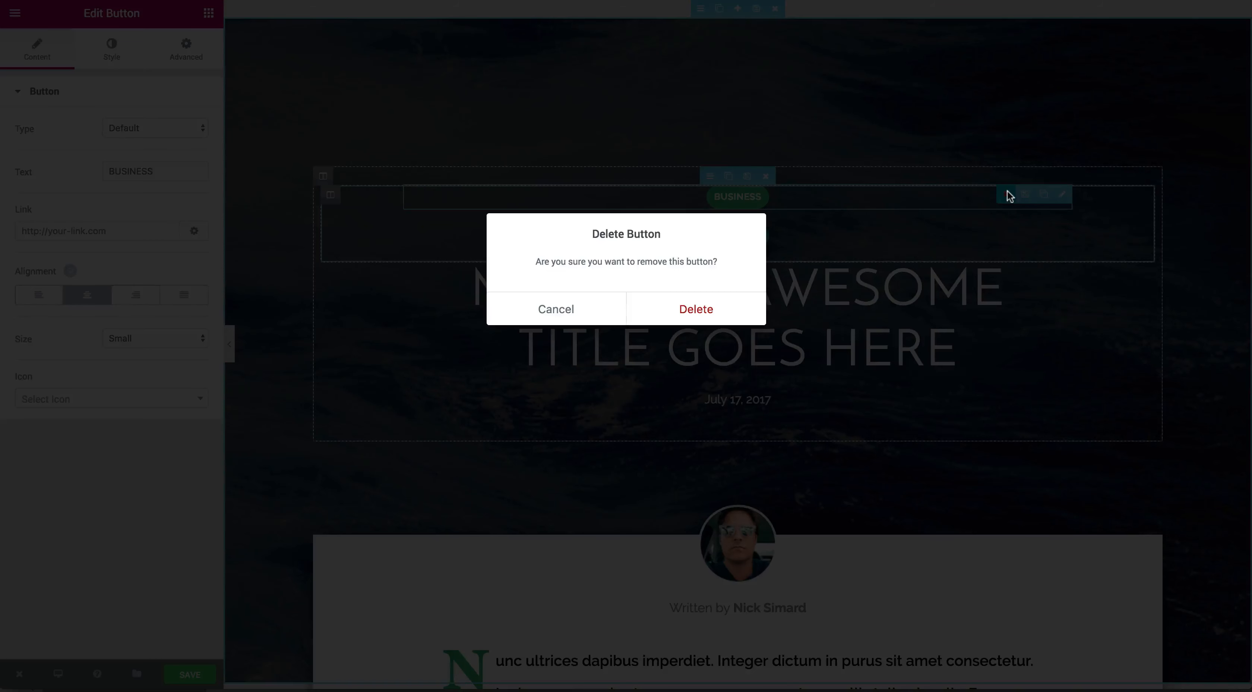
pyautogui.click(732, 309)
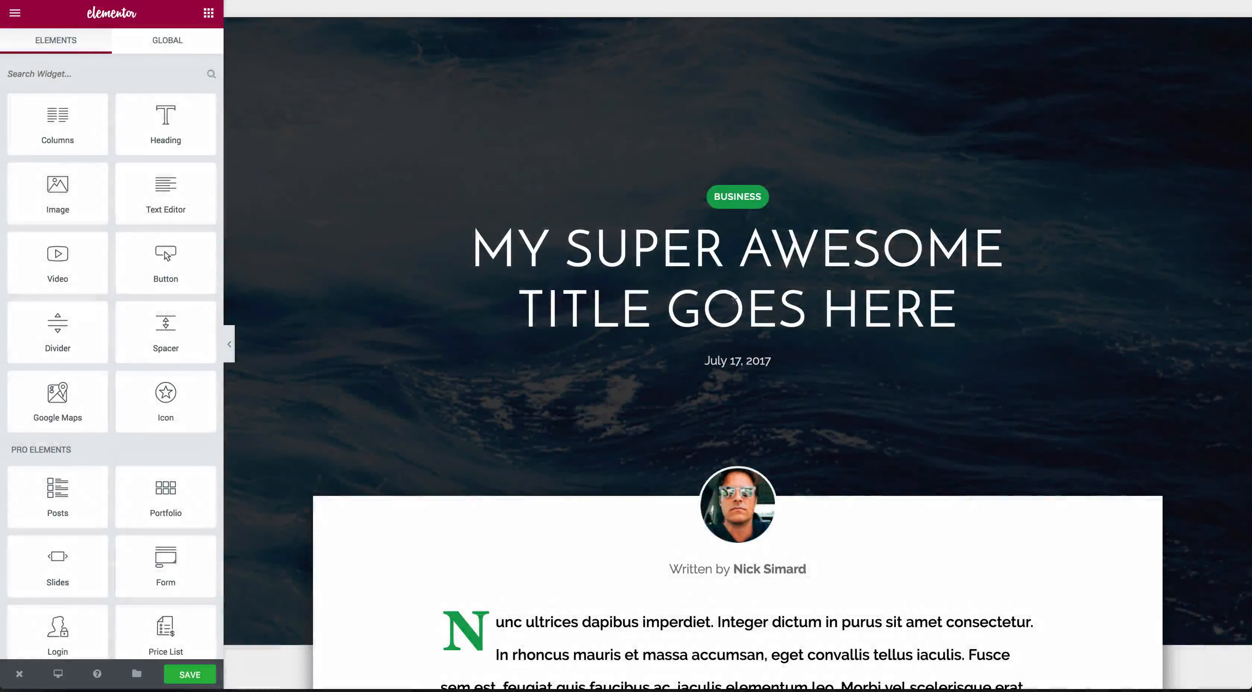
# - Add an AE - Post Title widget directly above the static heading and align it to the center
pyautogui.click(666, 266)
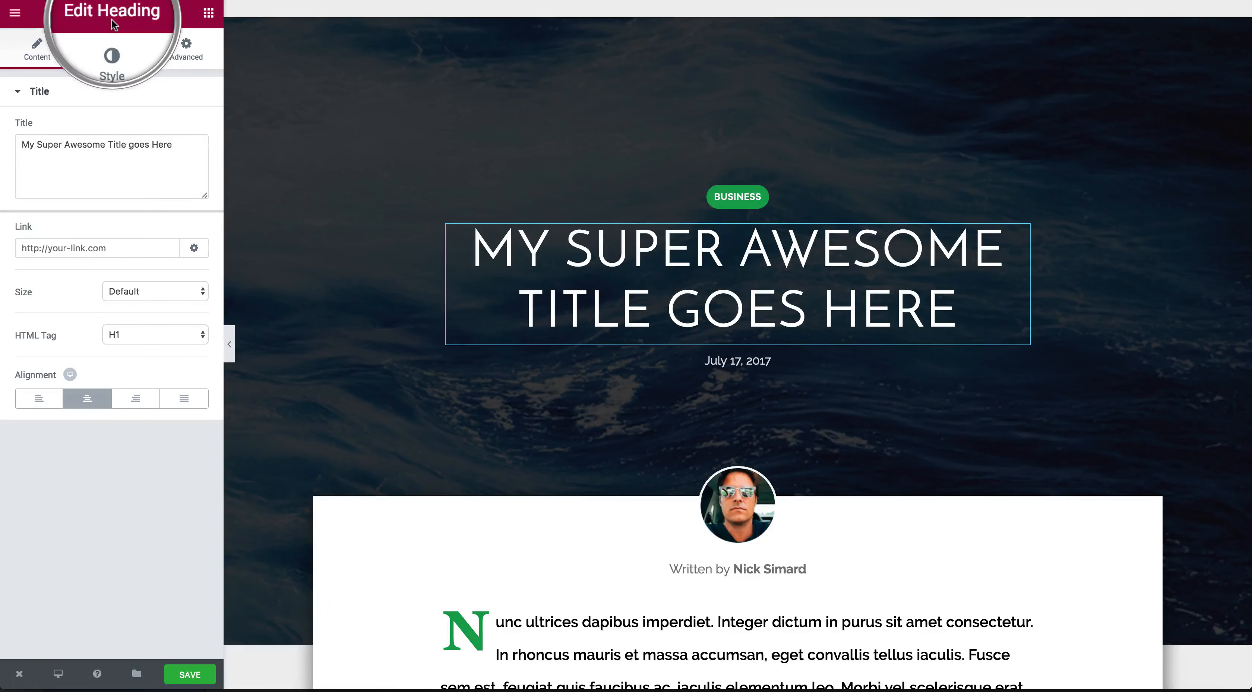
pyautogui.click(209, 13)
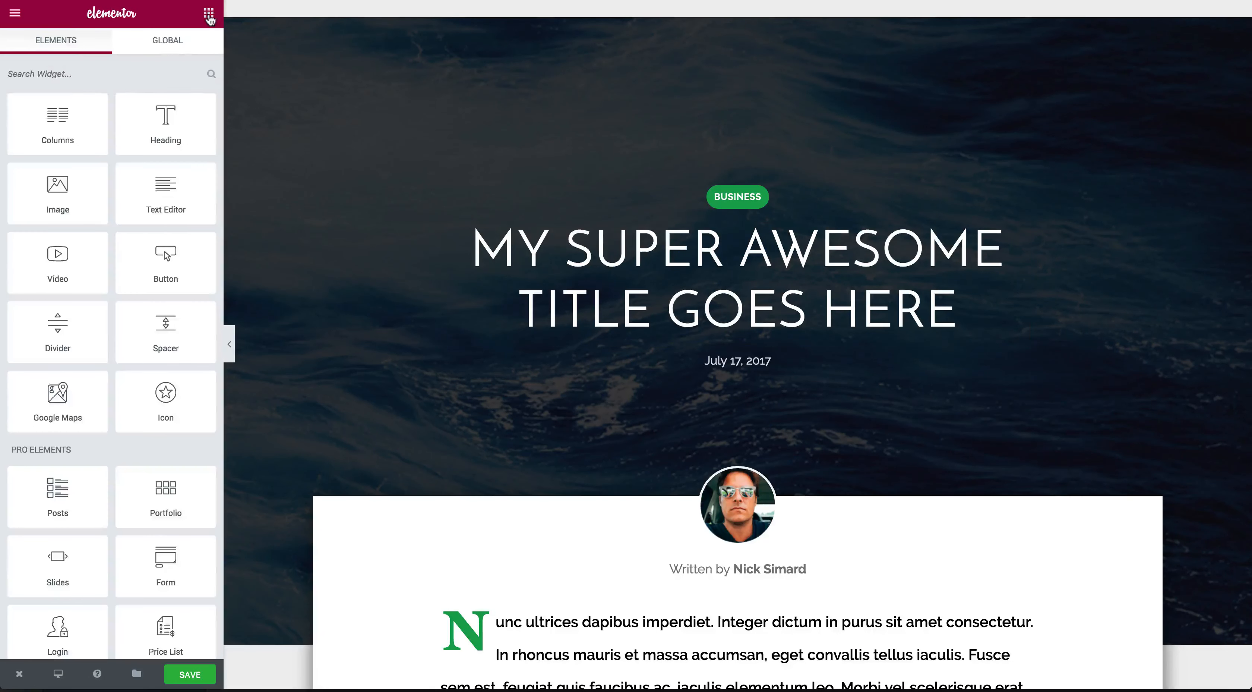
pyautogui.scroll(-12, 102, 372)
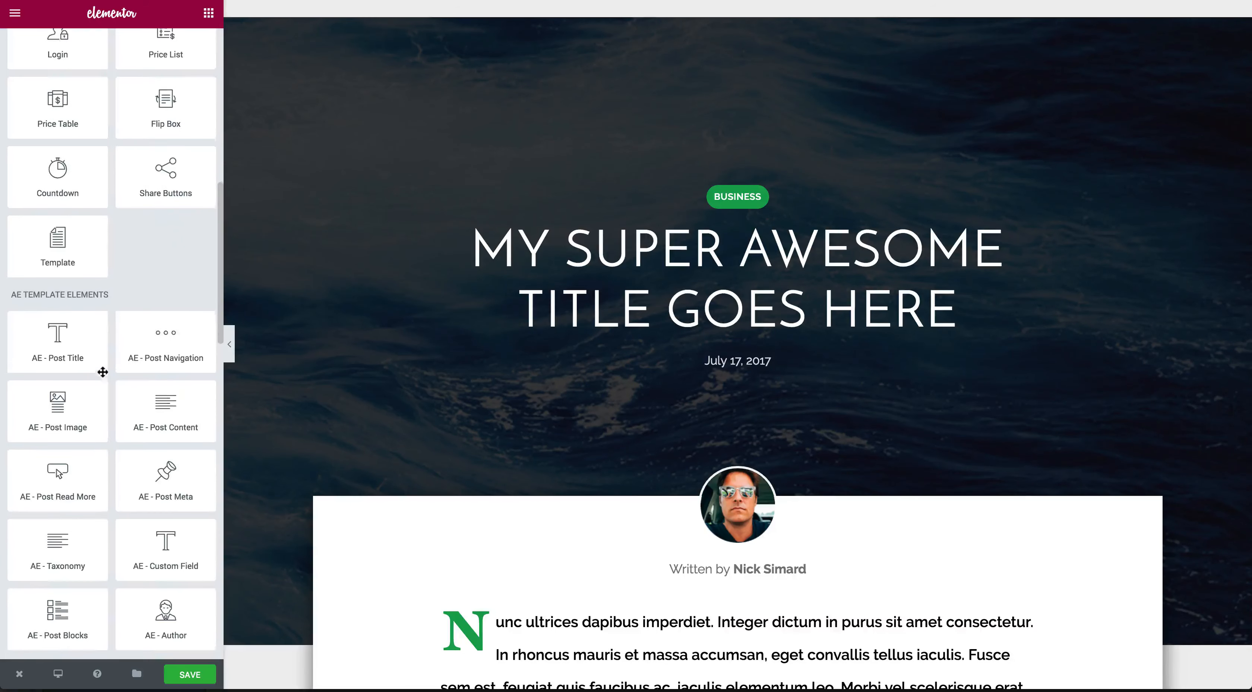
pyautogui.moveTo(80, 356); pyautogui.dragTo(661, 272)
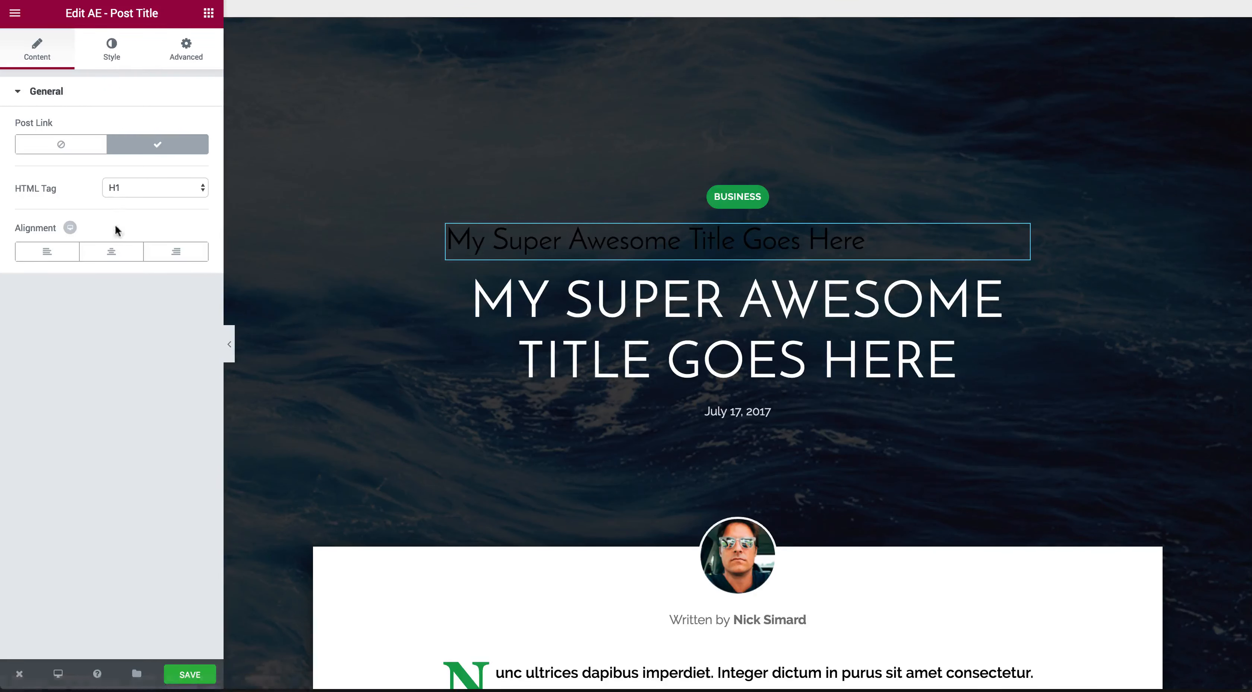
pyautogui.click(112, 250)
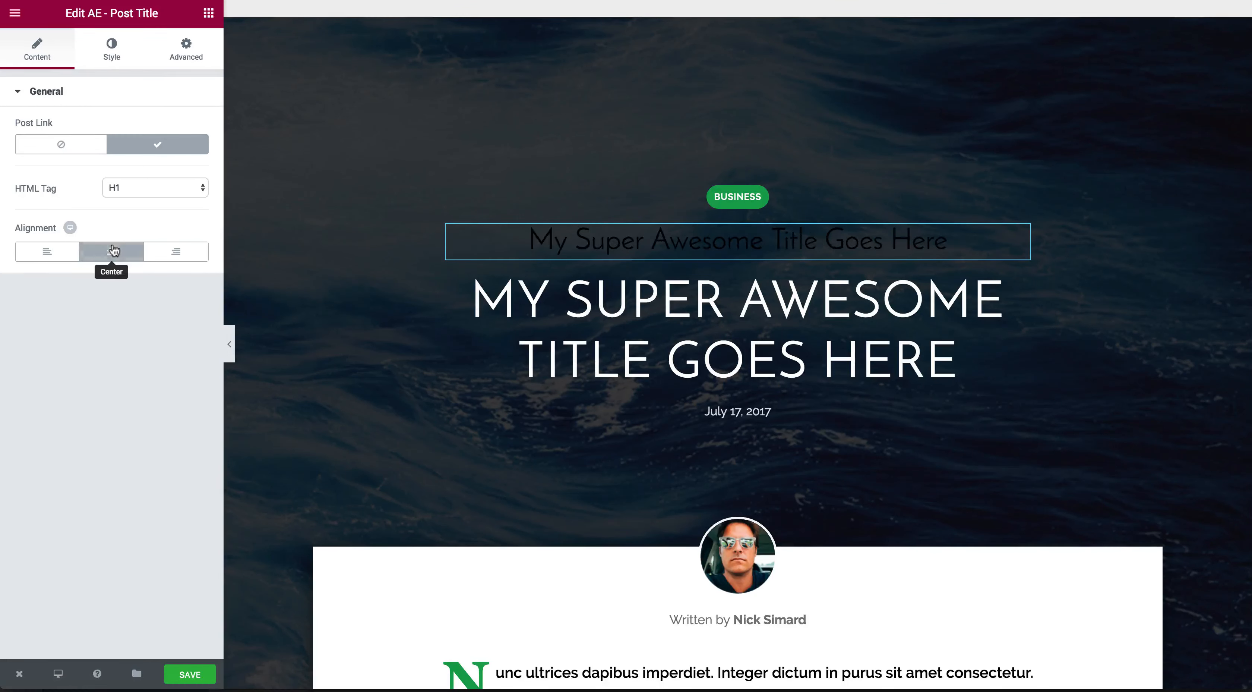
# - Set the dynamic post title's text color to white (#ffffff)
pyautogui.click(118, 57)
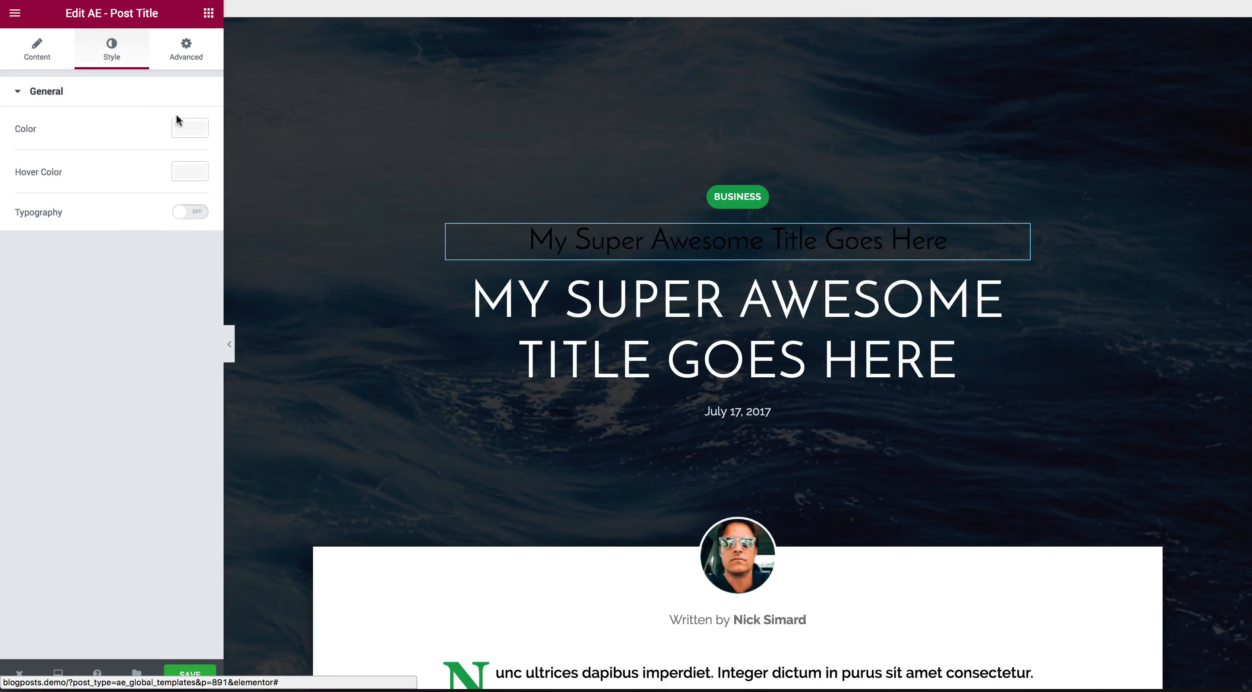
pyautogui.click(190, 128)
pyautogui.click(153, 303)
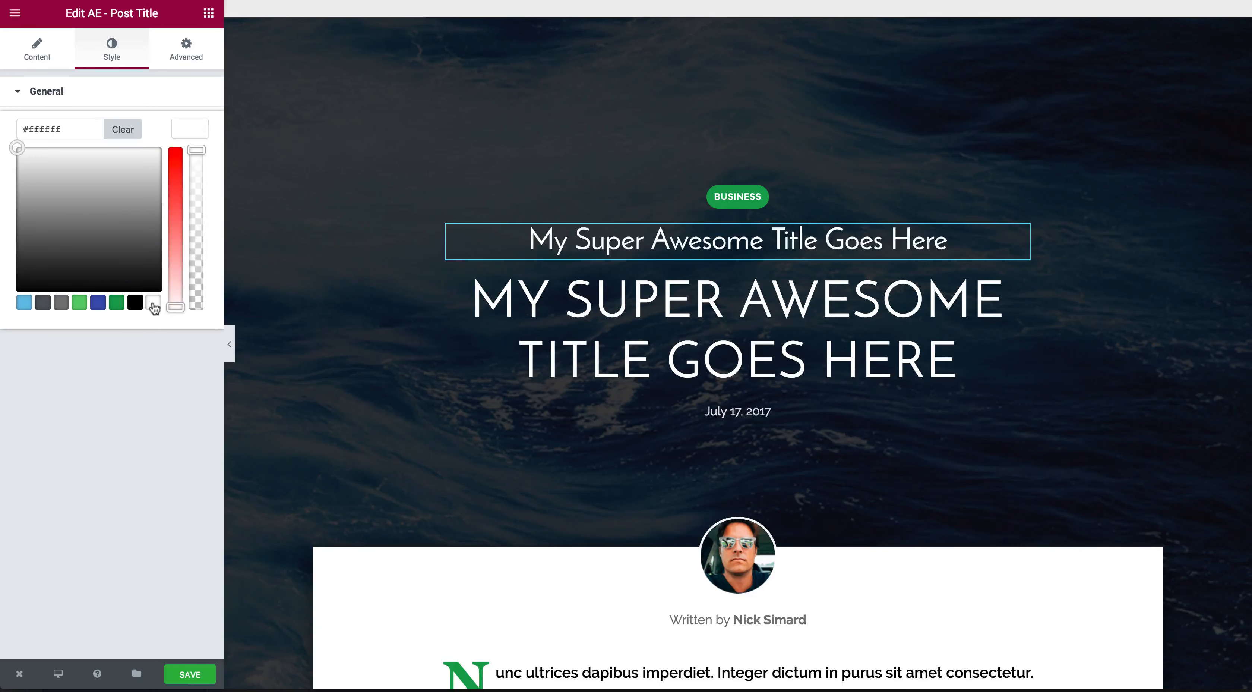
pyautogui.click(124, 379)
# - Enable custom typography for the dynamic post title with a size of 68 px and uppercase transform
pyautogui.click(186, 218)
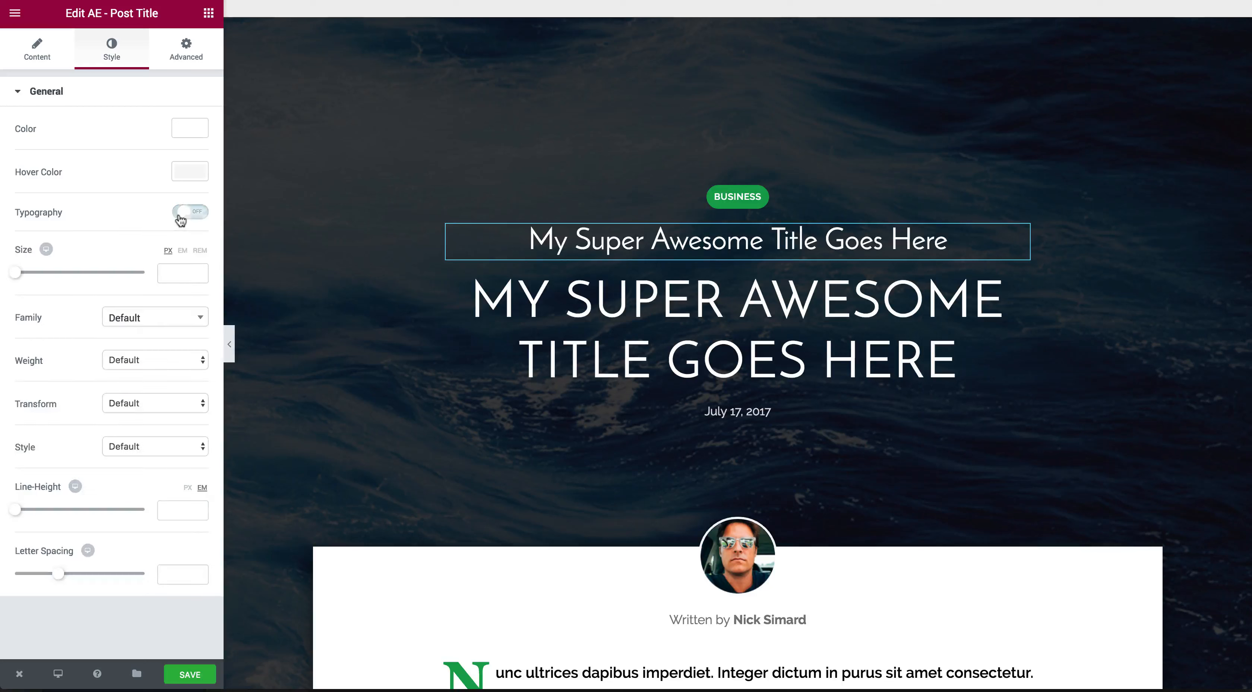
pyautogui.click(166, 273)
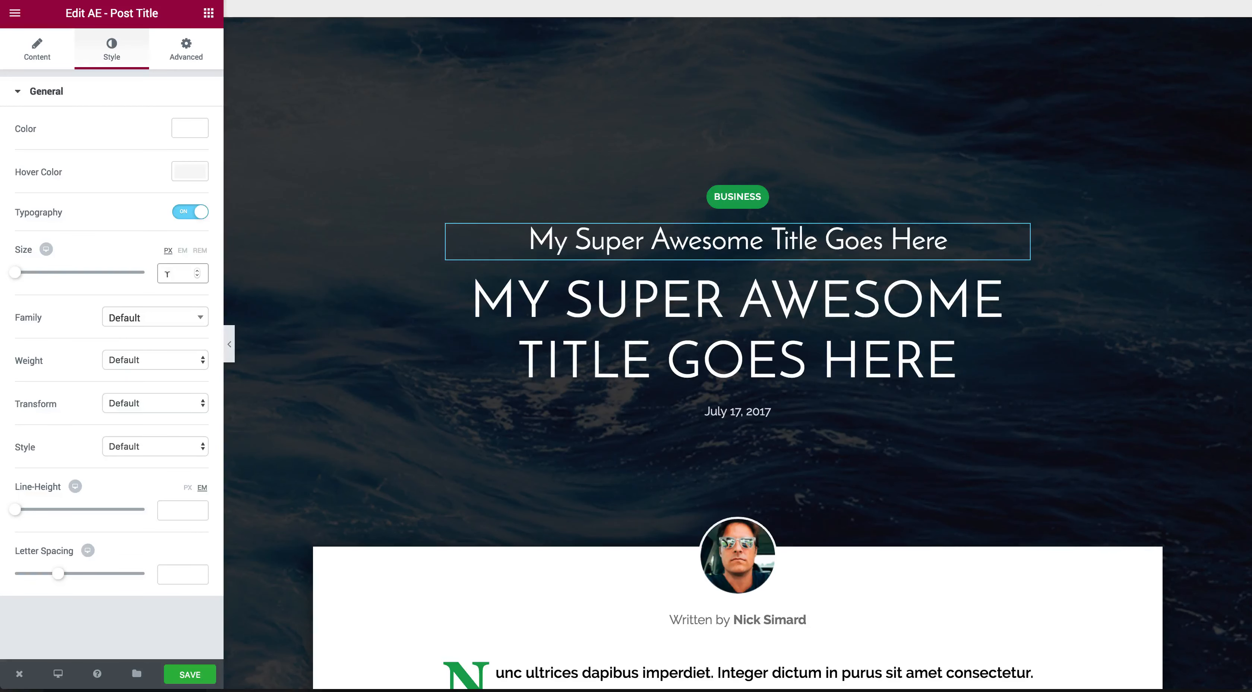
pyautogui.write('68')
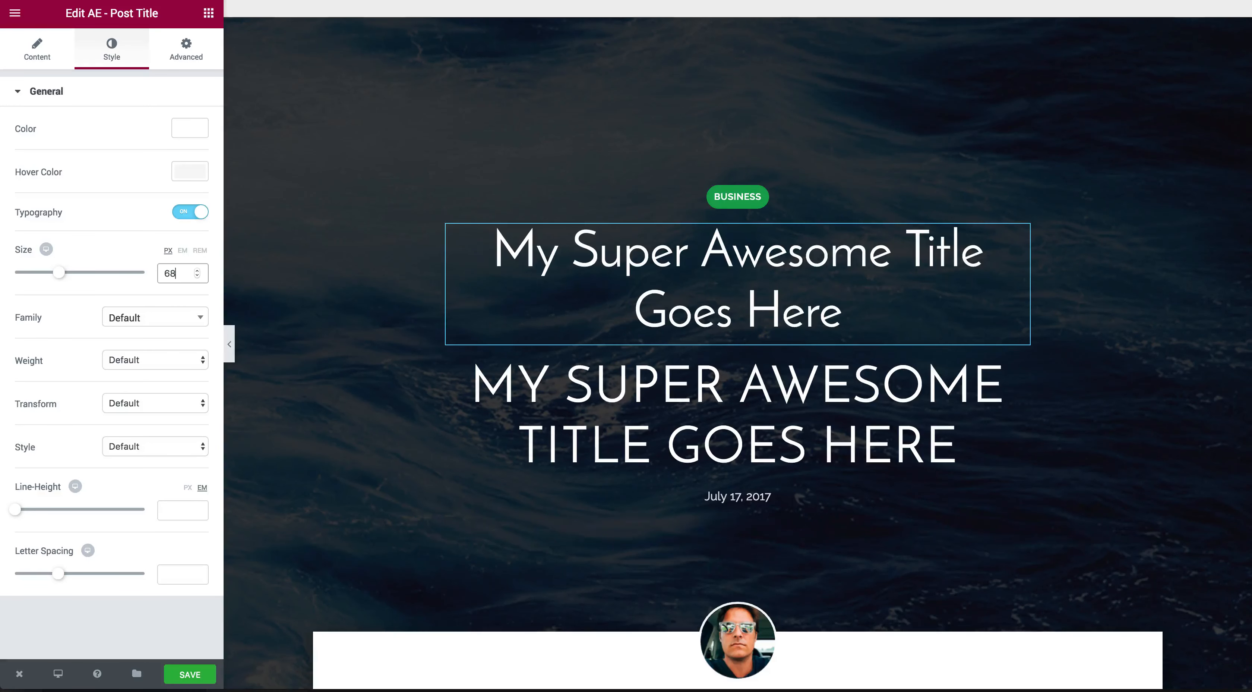
pyautogui.click(160, 396)
pyautogui.click(159, 415)
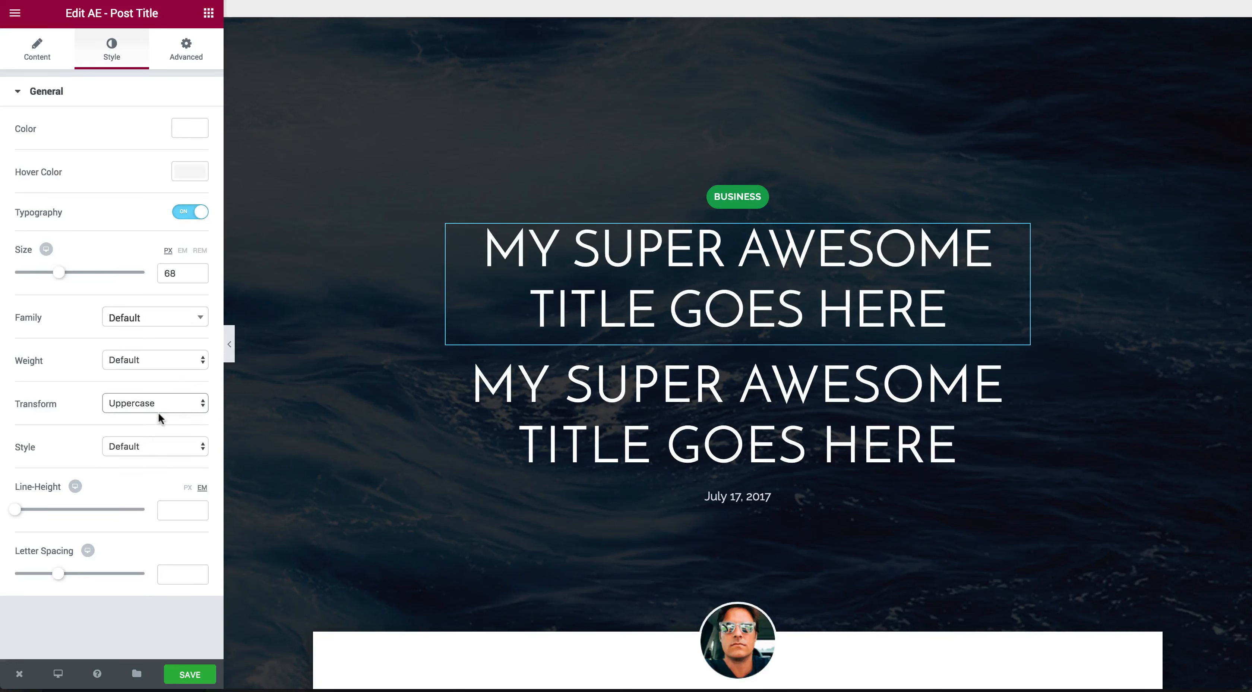
# - Match the dynamic title to the static heading's typography with weight 500, line height 1.2 em and letter spacing 2
pyautogui.click(737, 414)
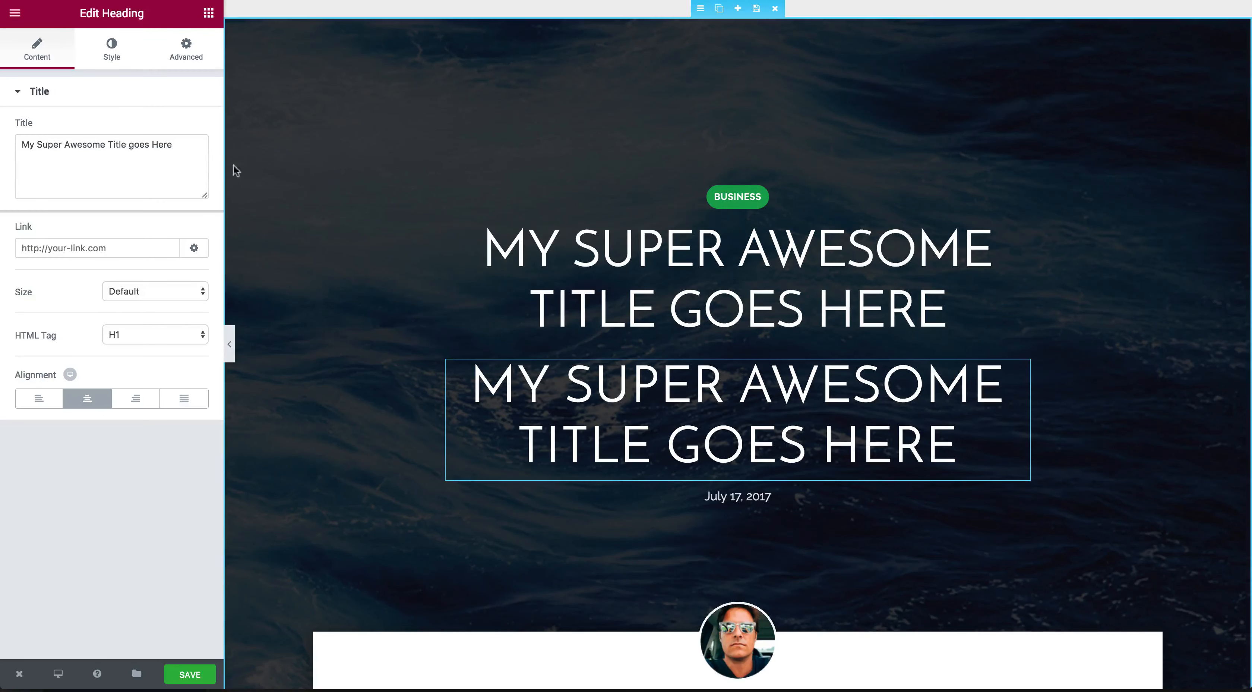
pyautogui.click(112, 60)
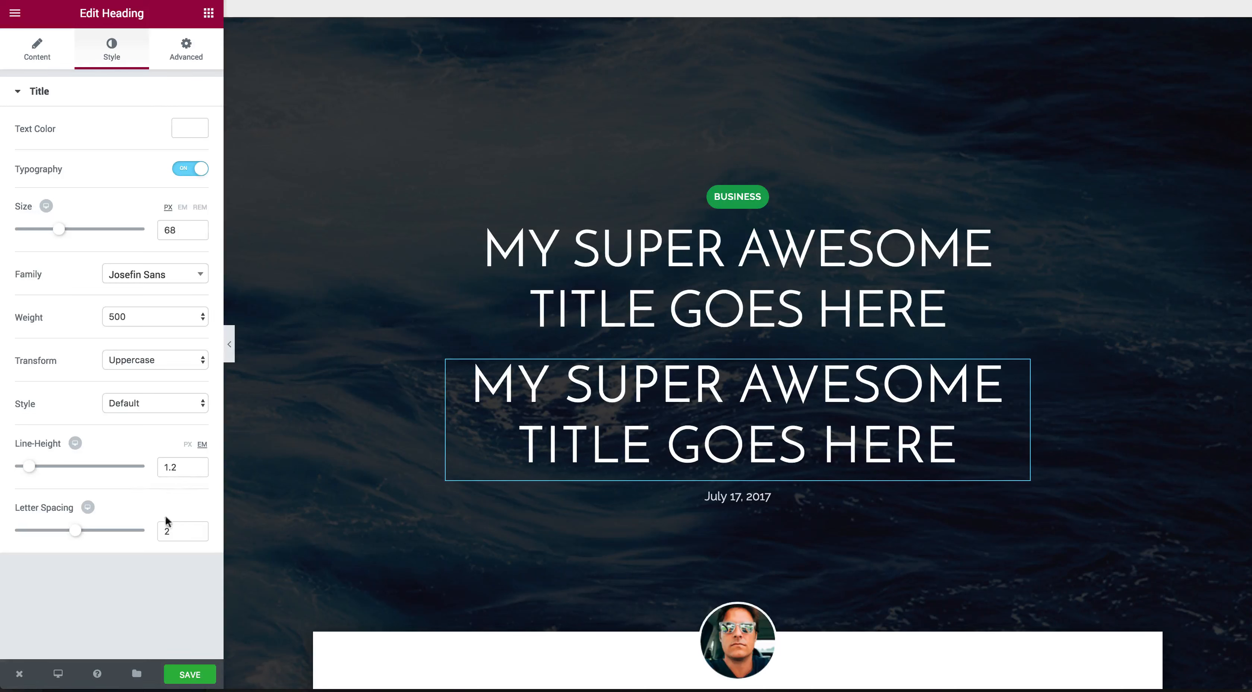
pyautogui.click(492, 316)
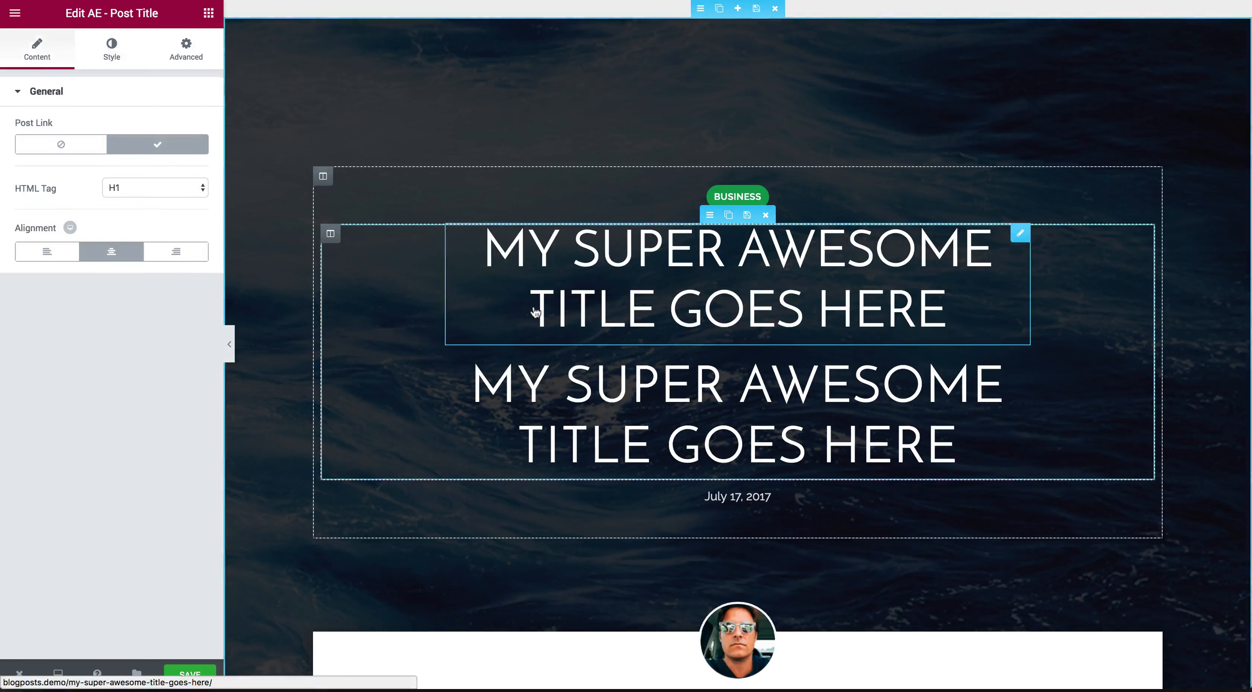
pyautogui.click(111, 53)
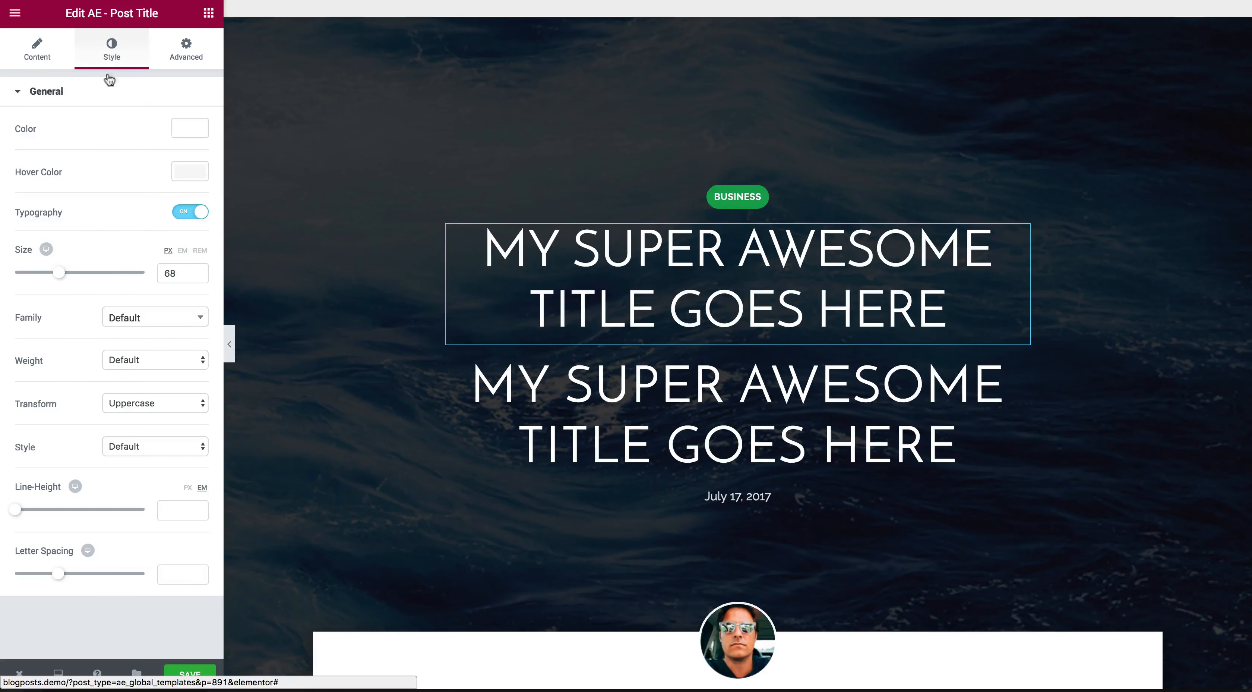
pyautogui.click(132, 362)
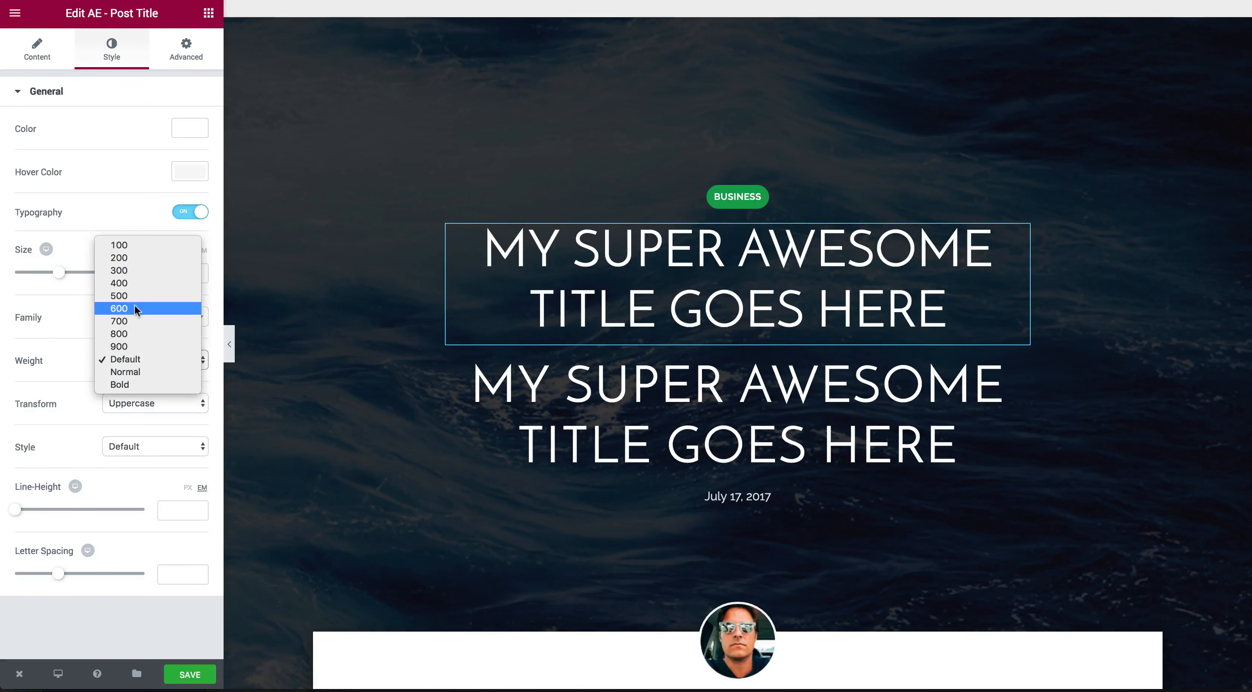
pyautogui.click(162, 438)
pyautogui.click(175, 509)
pyautogui.write('1.2')
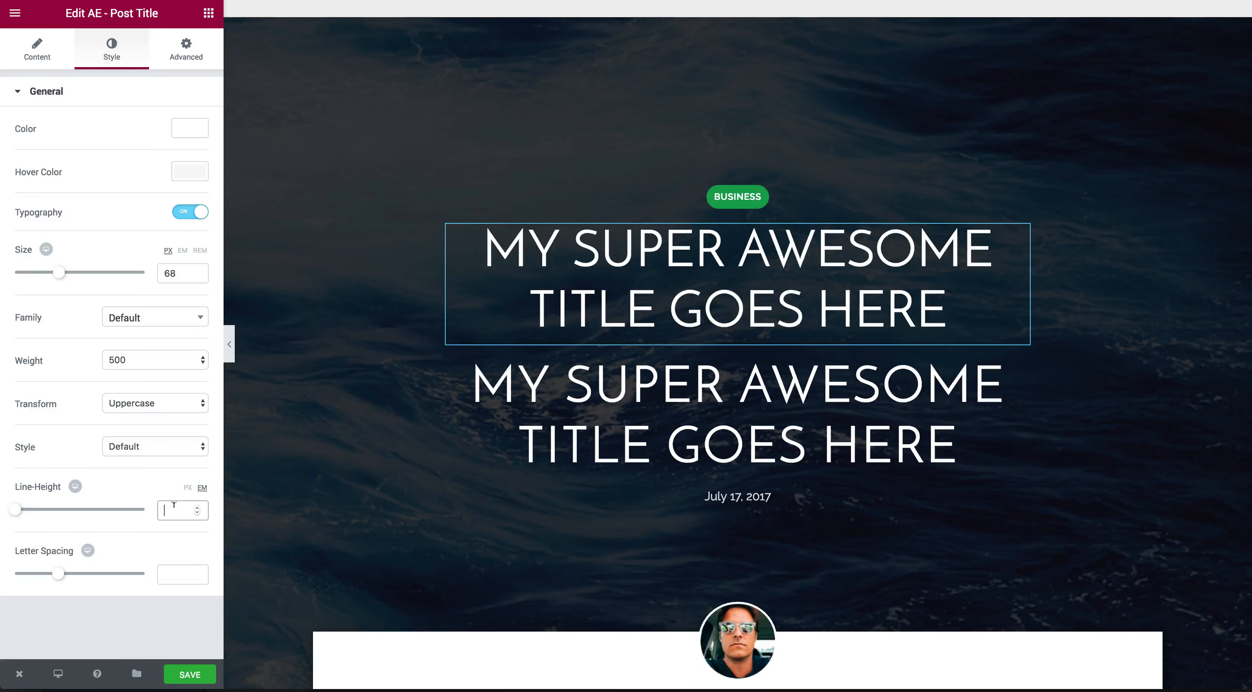
pyautogui.click(182, 575)
pyautogui.write('2')
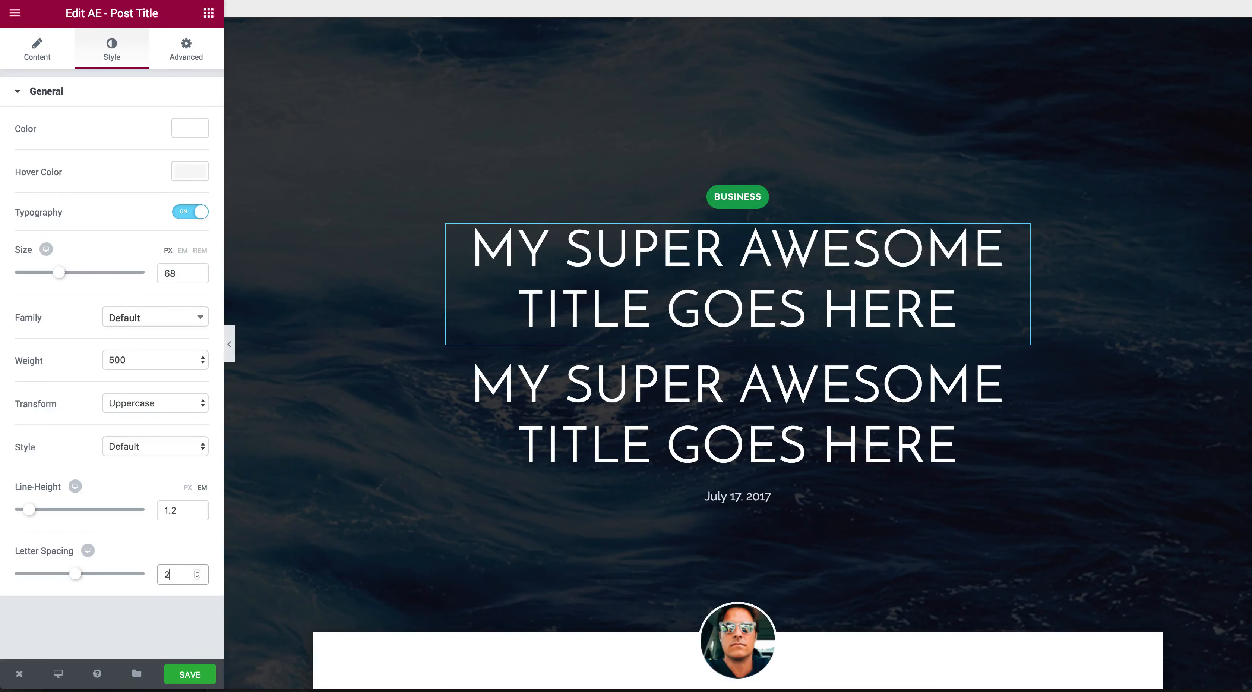
# - Delete the original static heading below the dynamic post title
pyautogui.click(563, 409)
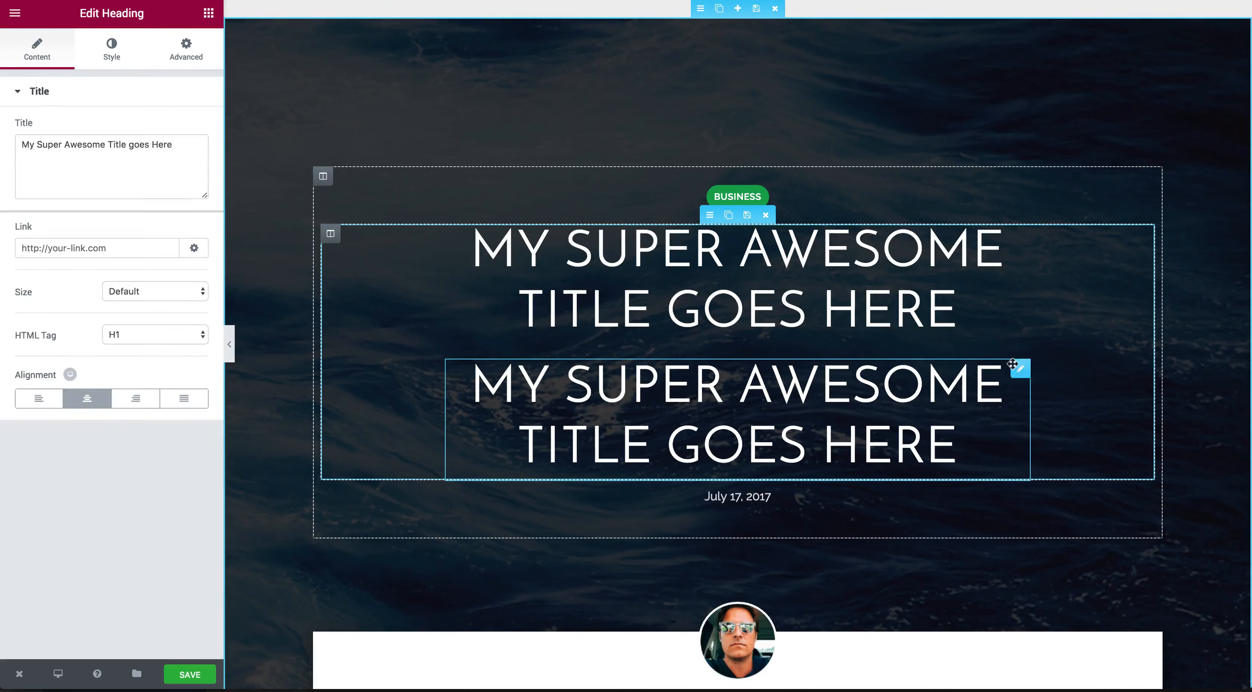
pyautogui.moveTo(1021, 368)
pyautogui.click(966, 369)
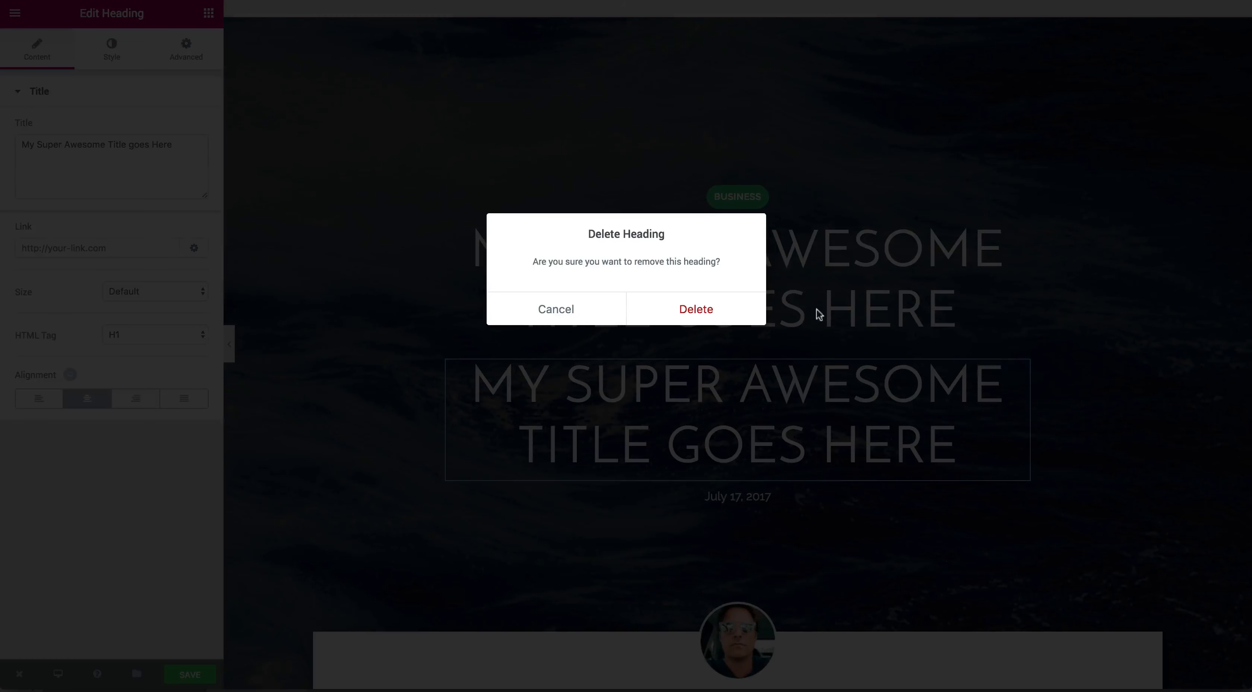
pyautogui.click(735, 308)
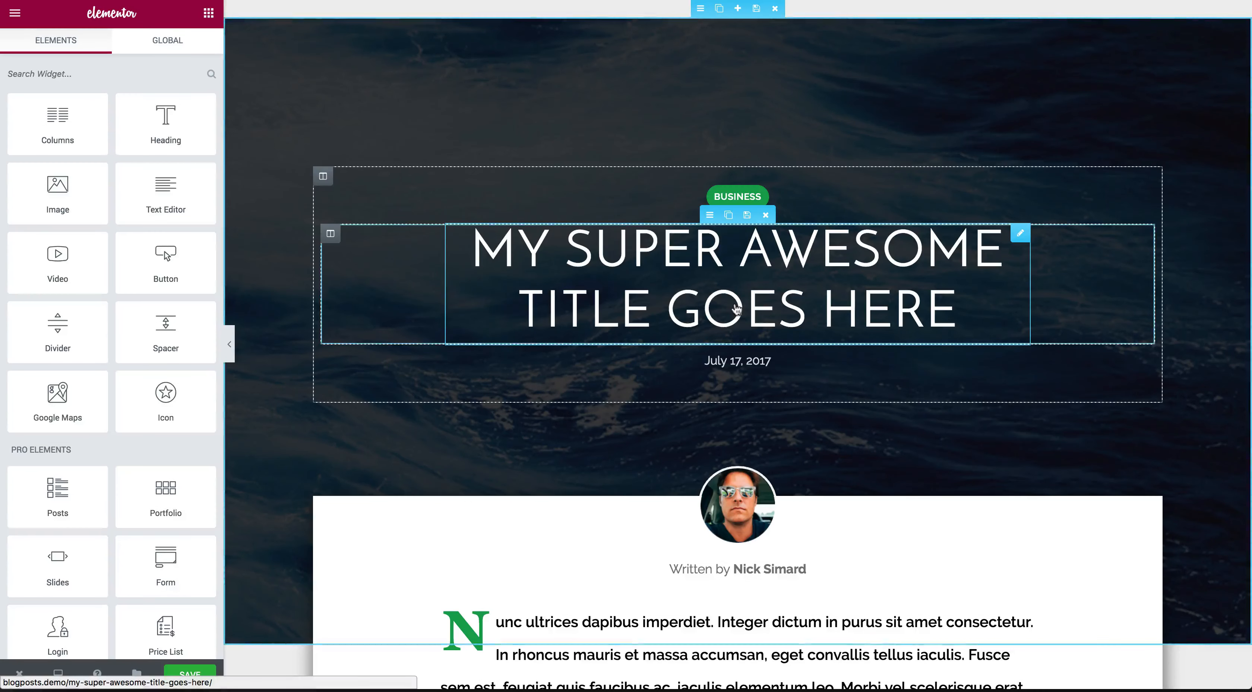
# - Add an AE - Post Meta widget between the post title and the static July 17, 2017 date
pyautogui.click(705, 357)
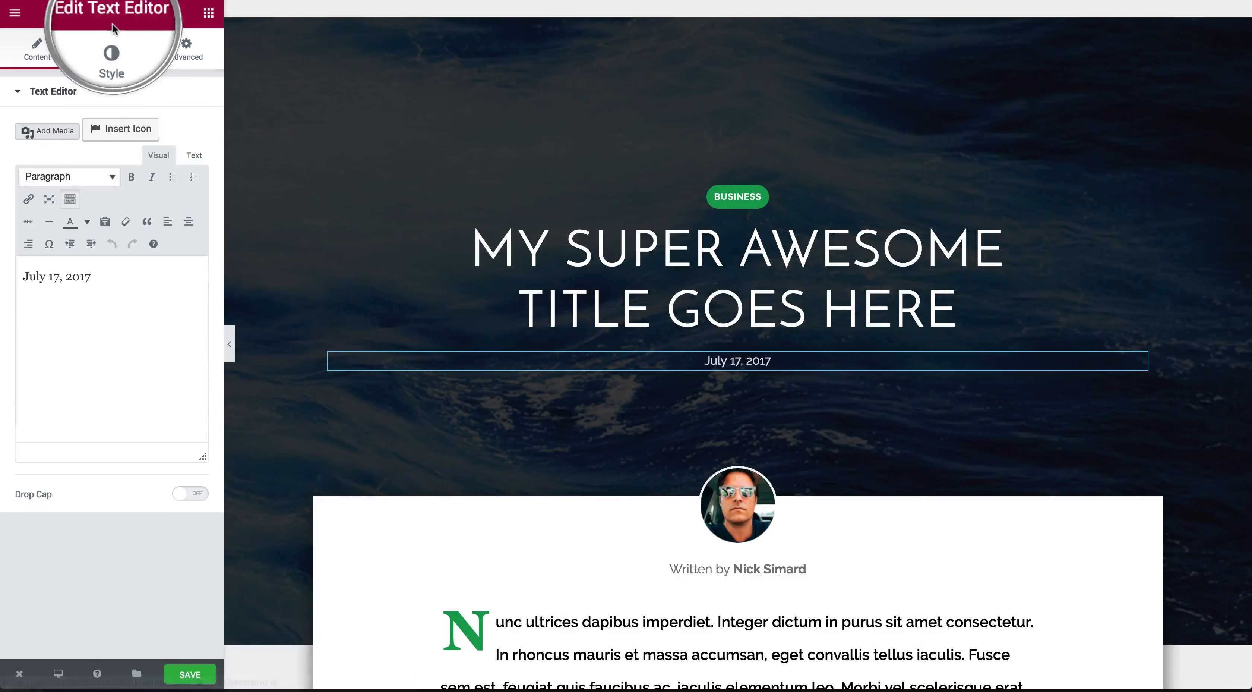
pyautogui.click(209, 18)
pyautogui.scroll(-7, 129, 306)
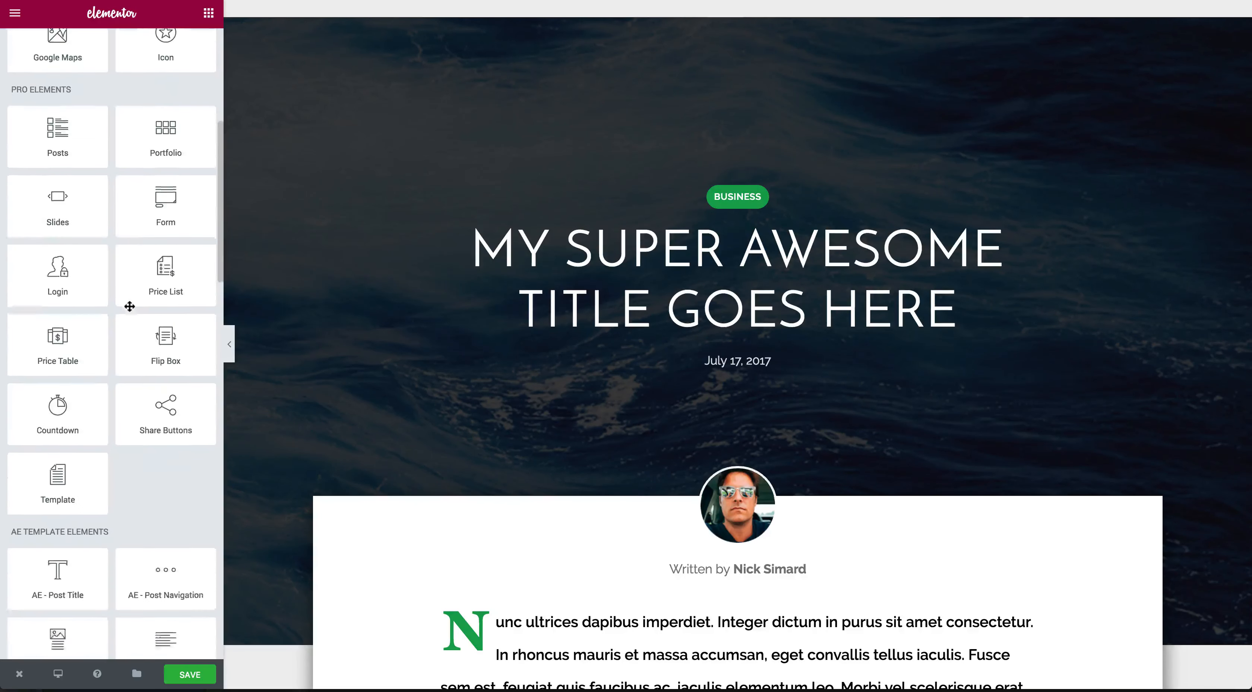
pyautogui.scroll(-6, 130, 306)
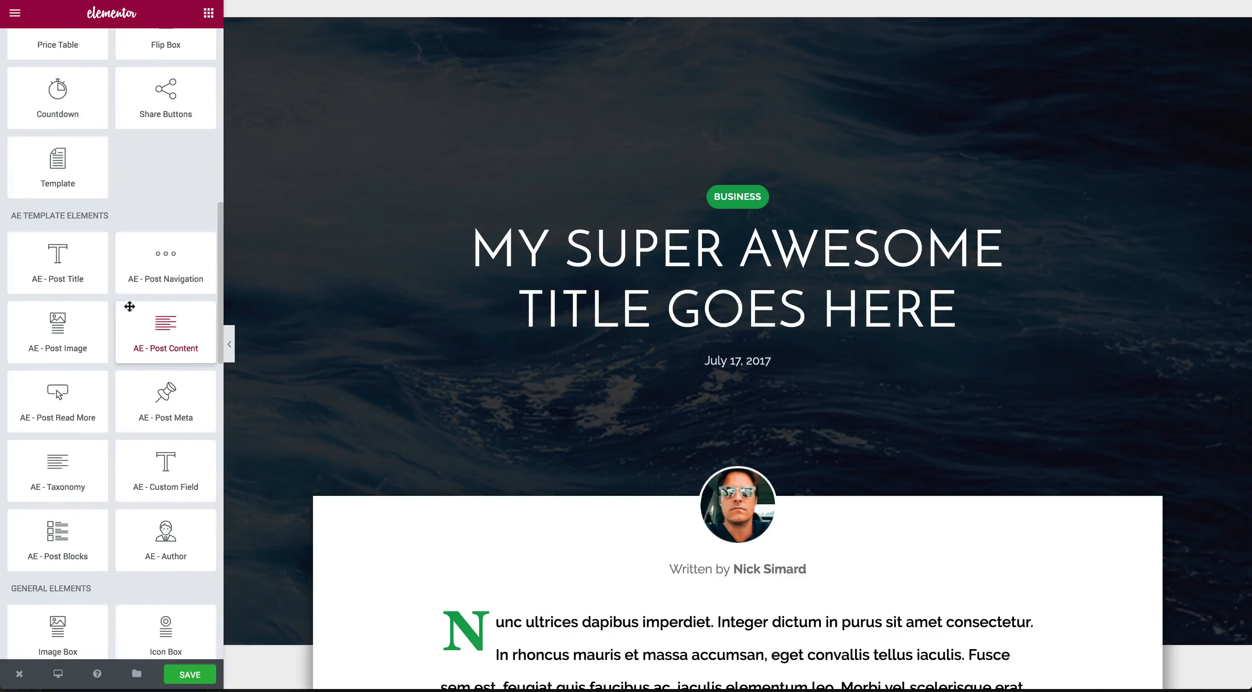
pyautogui.moveTo(167, 393); pyautogui.dragTo(630, 352)
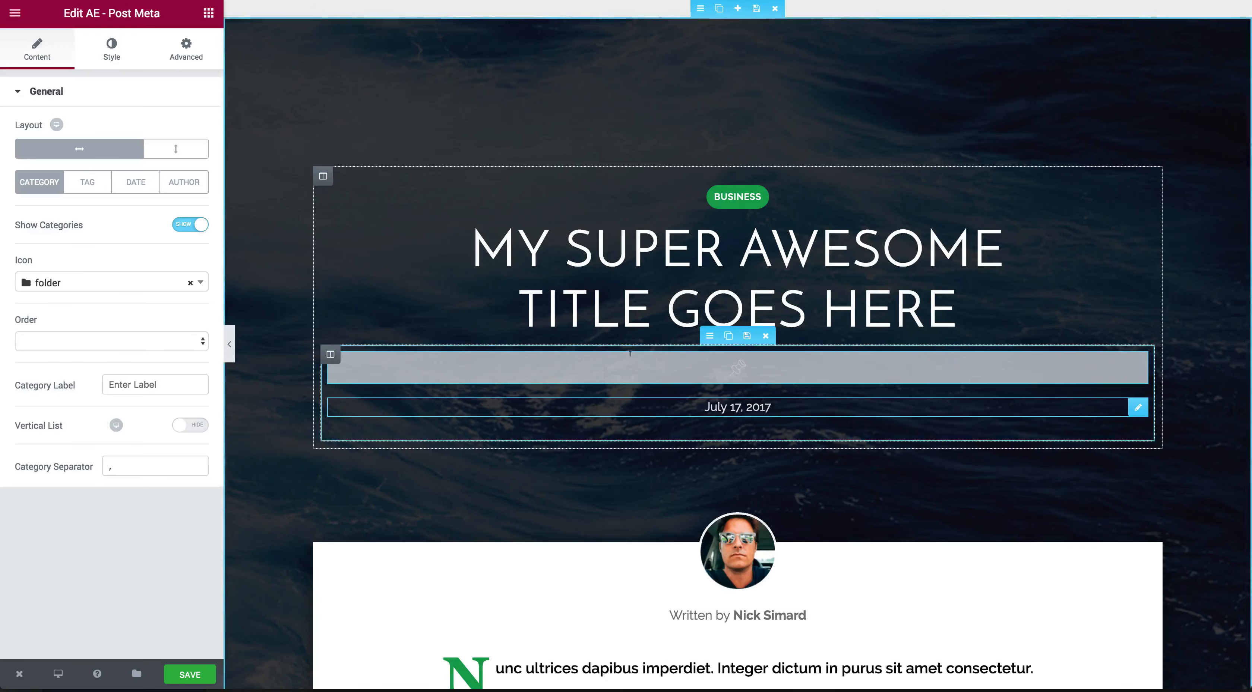
# - Hide the categories, tags and author in the new post meta widget, leaving only the date
pyautogui.click(200, 224)
pyautogui.click(89, 182)
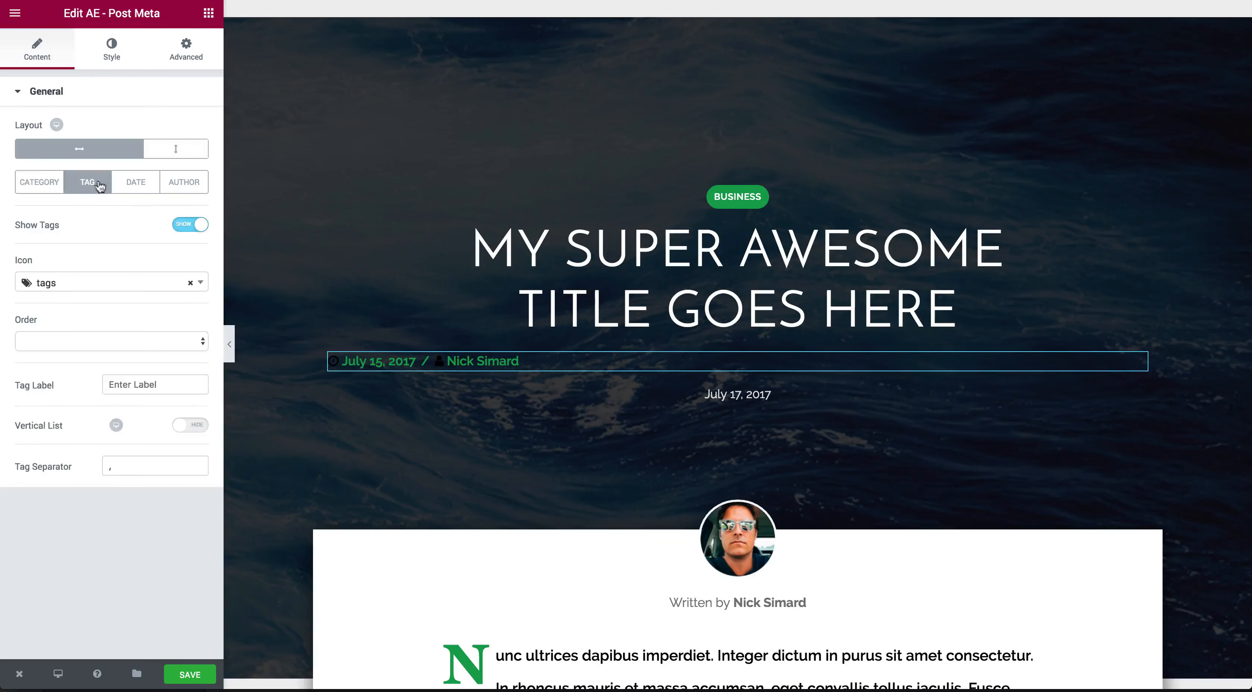
pyautogui.click(200, 226)
pyautogui.click(187, 192)
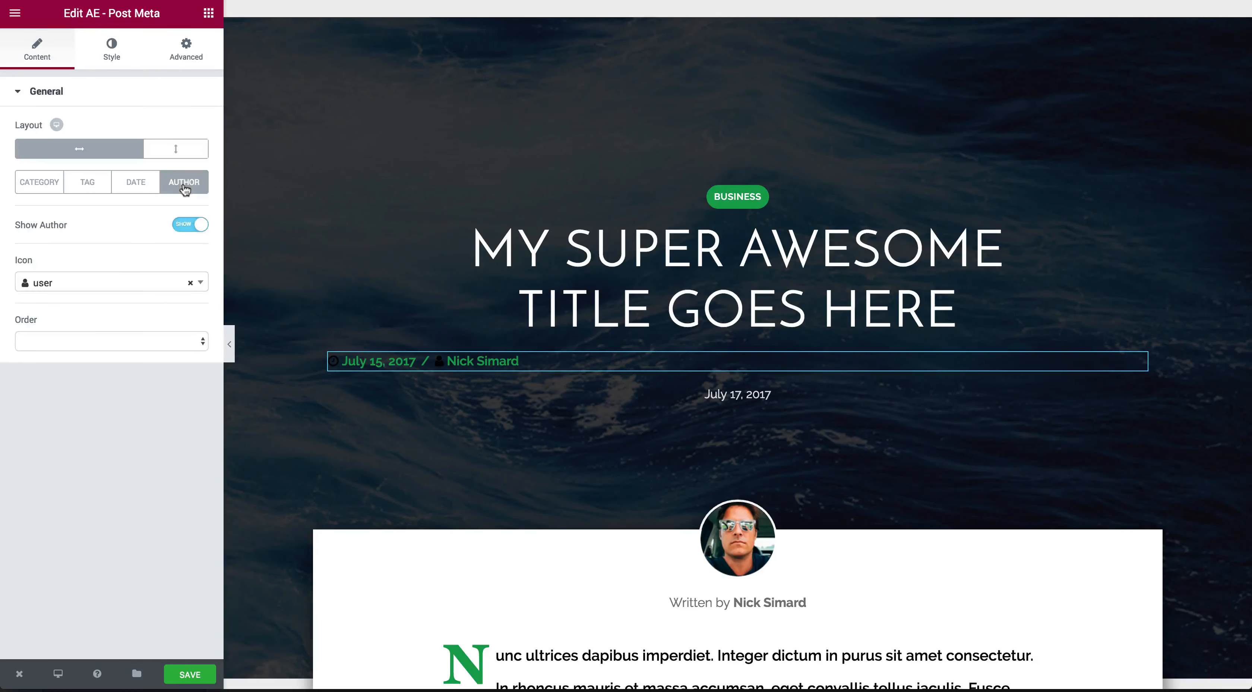
pyautogui.click(200, 225)
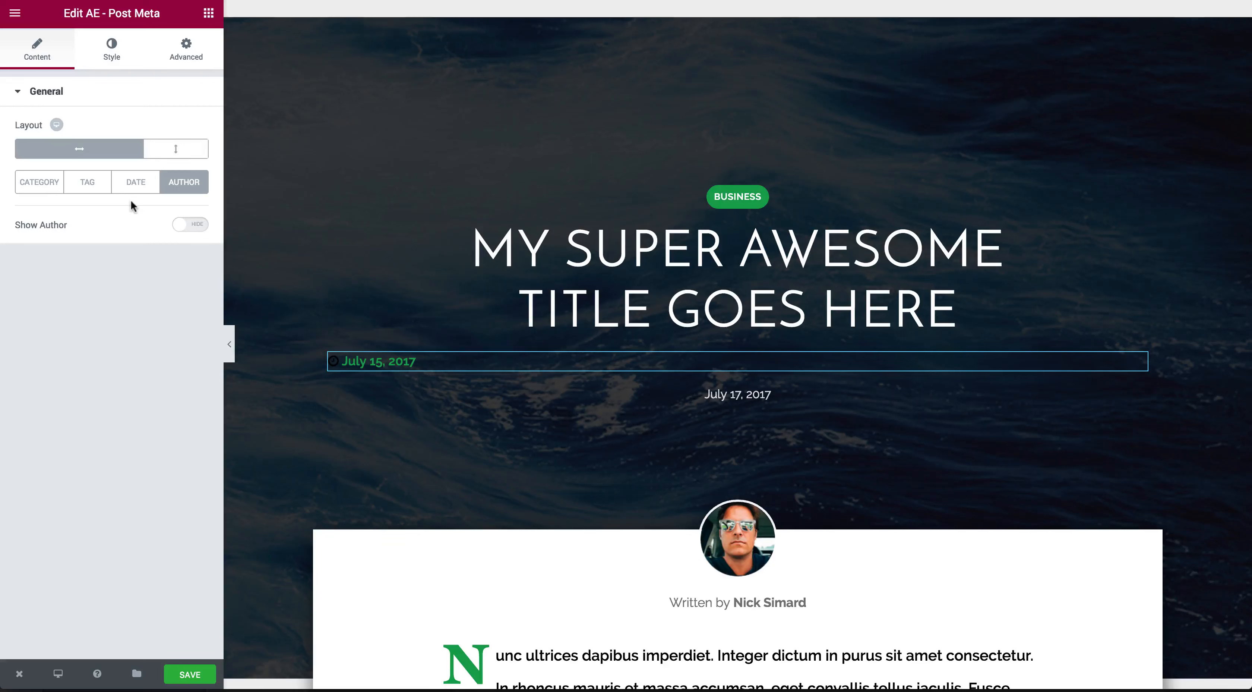
# - Remove the clock-o icon from the dynamic date and align the post meta to the center
pyautogui.click(134, 185)
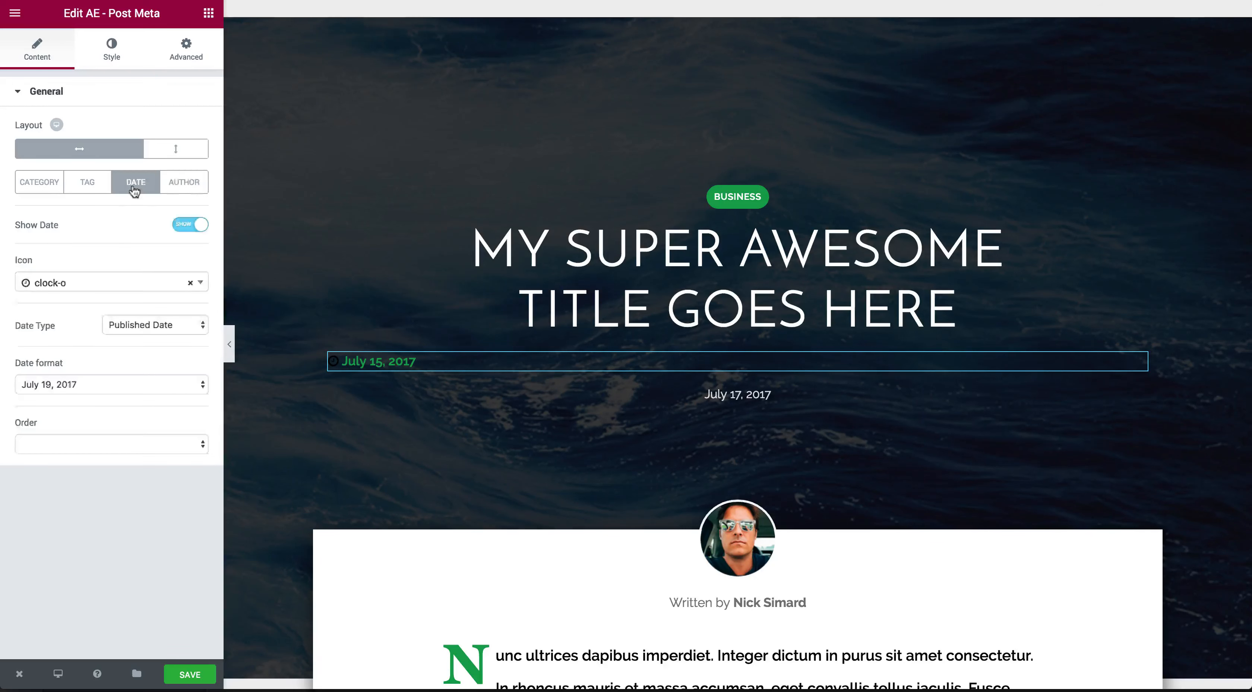
pyautogui.click(192, 285)
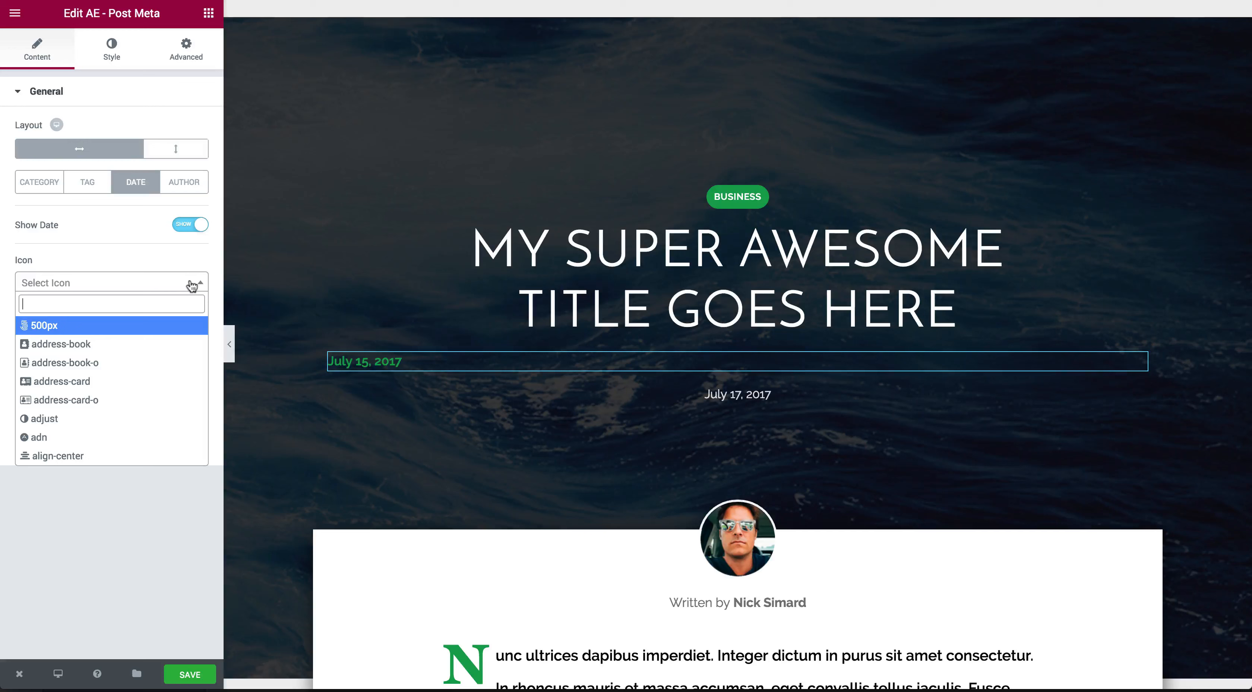
pyautogui.click(112, 49)
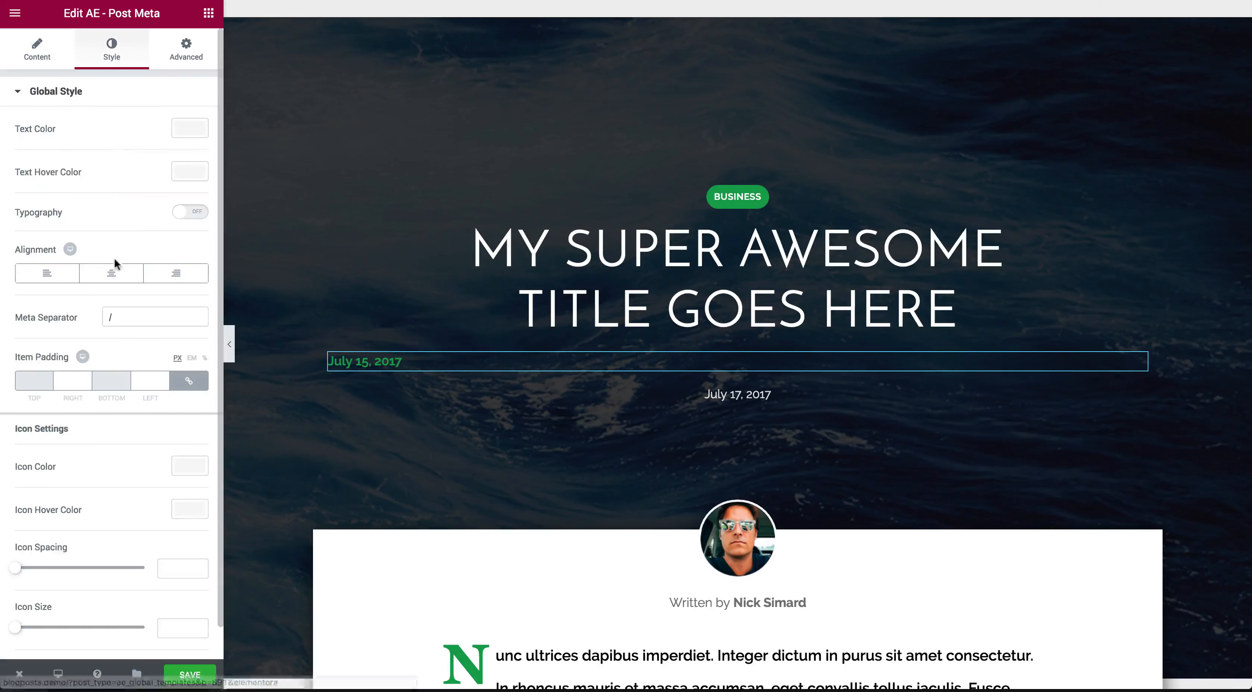
pyautogui.click(111, 273)
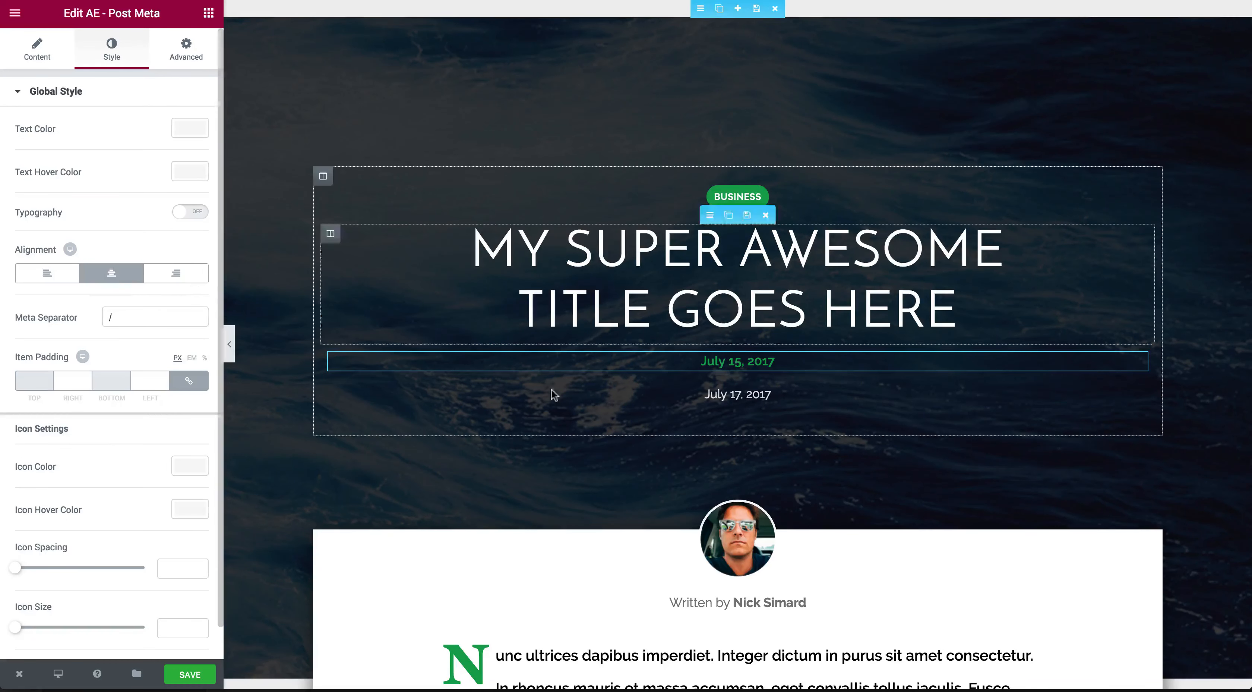
# - Check the static date's style settings and set the dynamic post date's text color to white
pyautogui.click(646, 401)
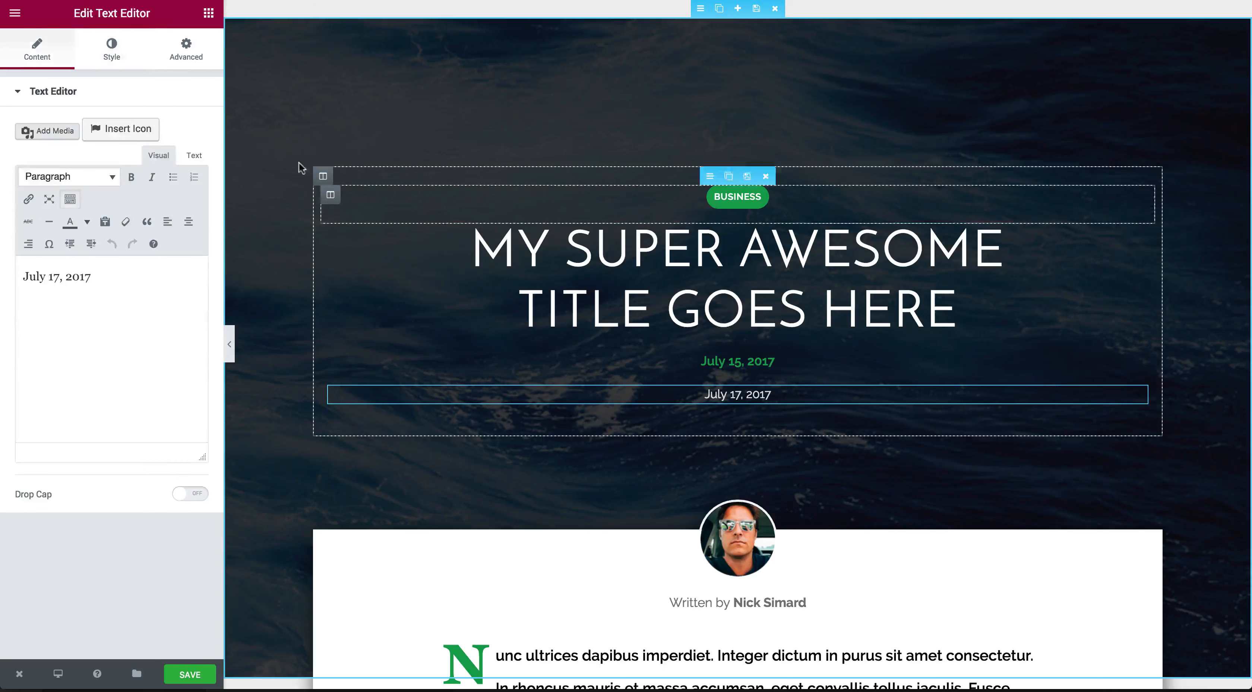
pyautogui.click(115, 53)
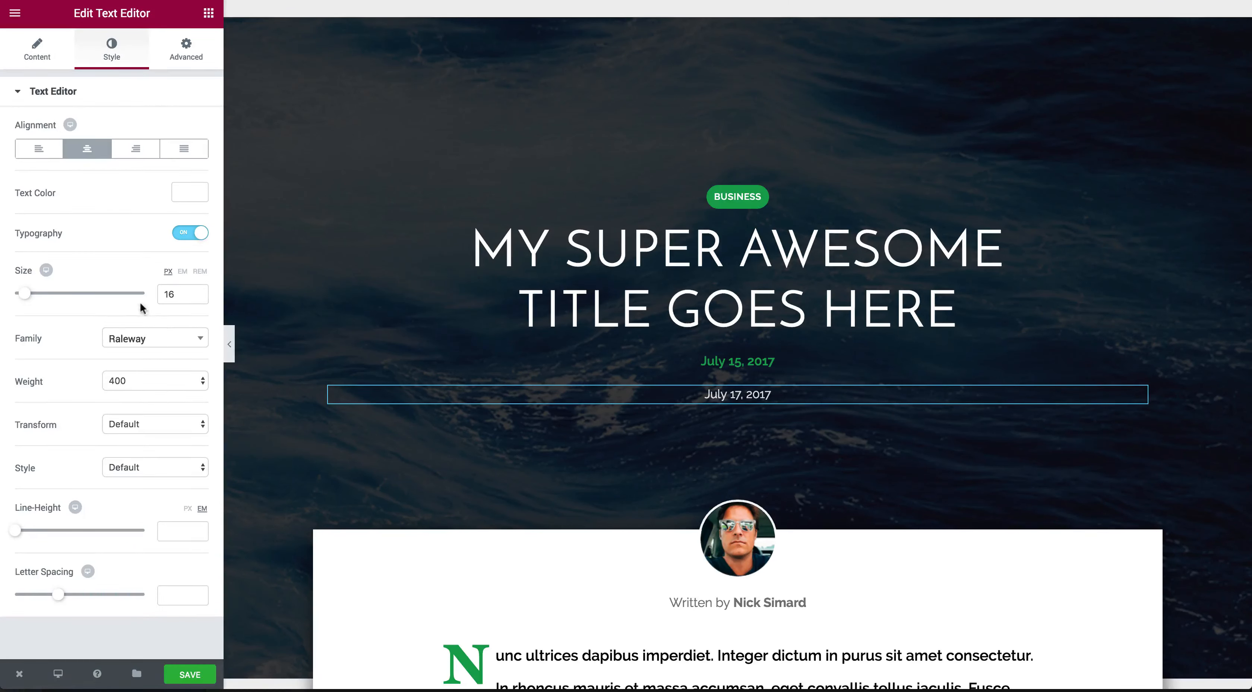
pyautogui.click(682, 365)
pyautogui.click(111, 54)
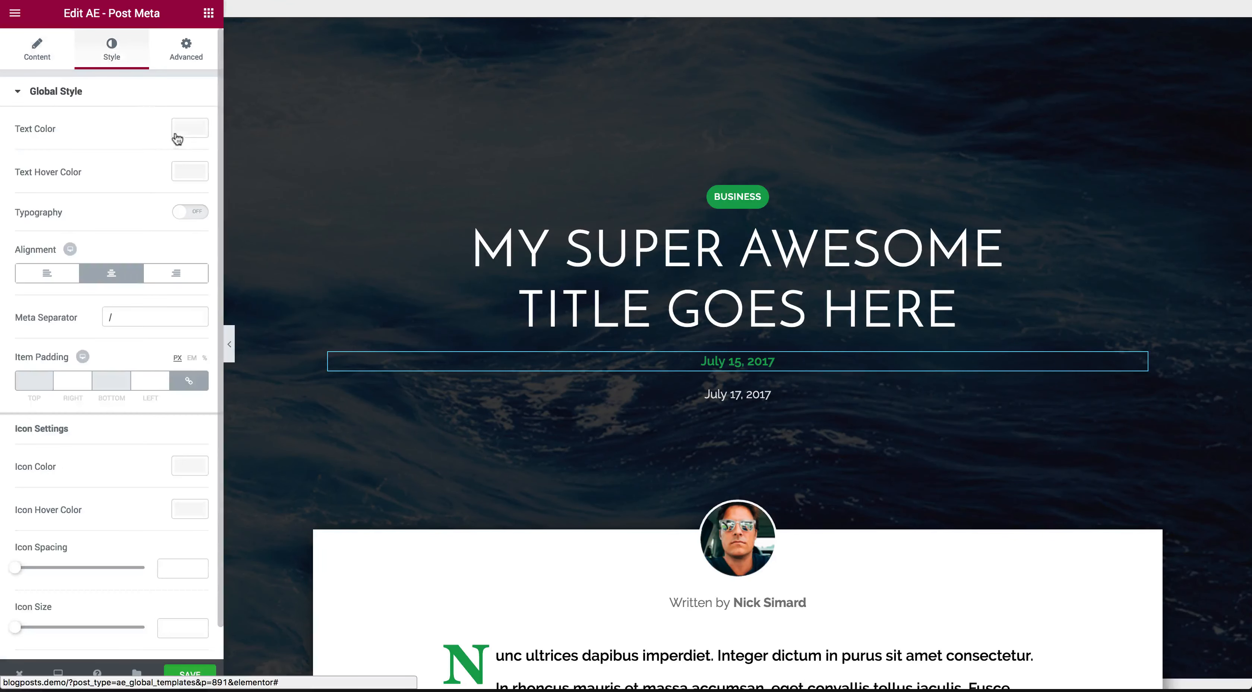
pyautogui.click(189, 131)
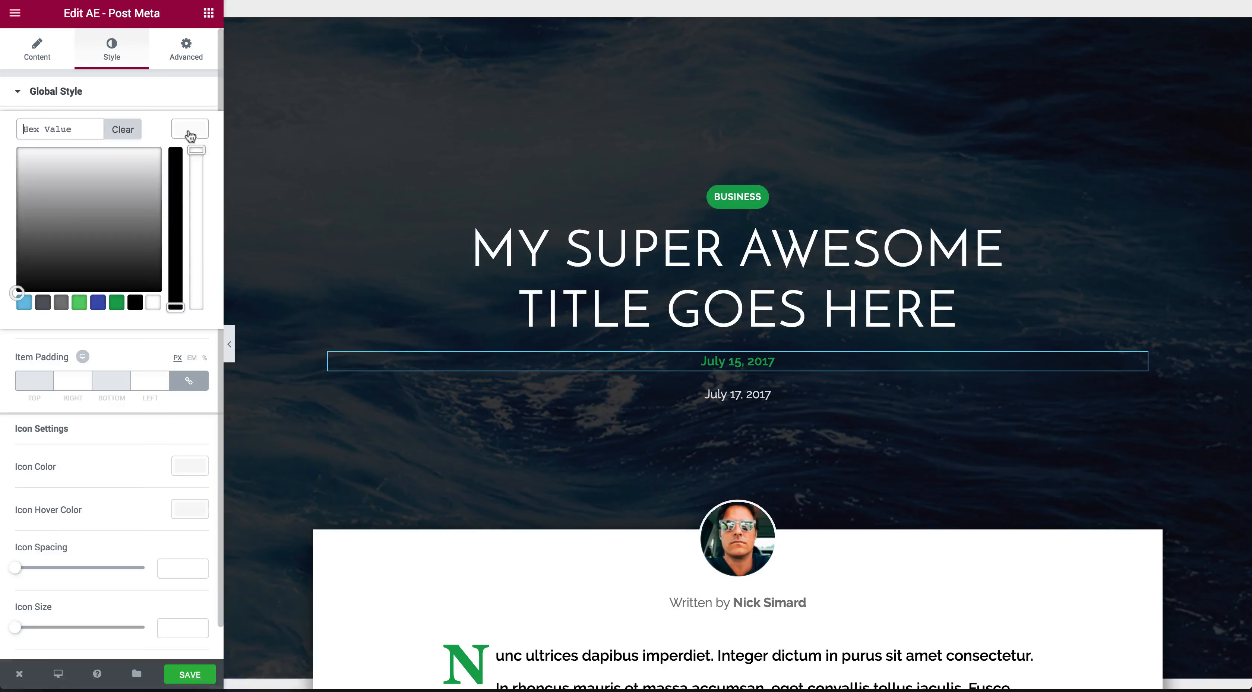
pyautogui.click(153, 303)
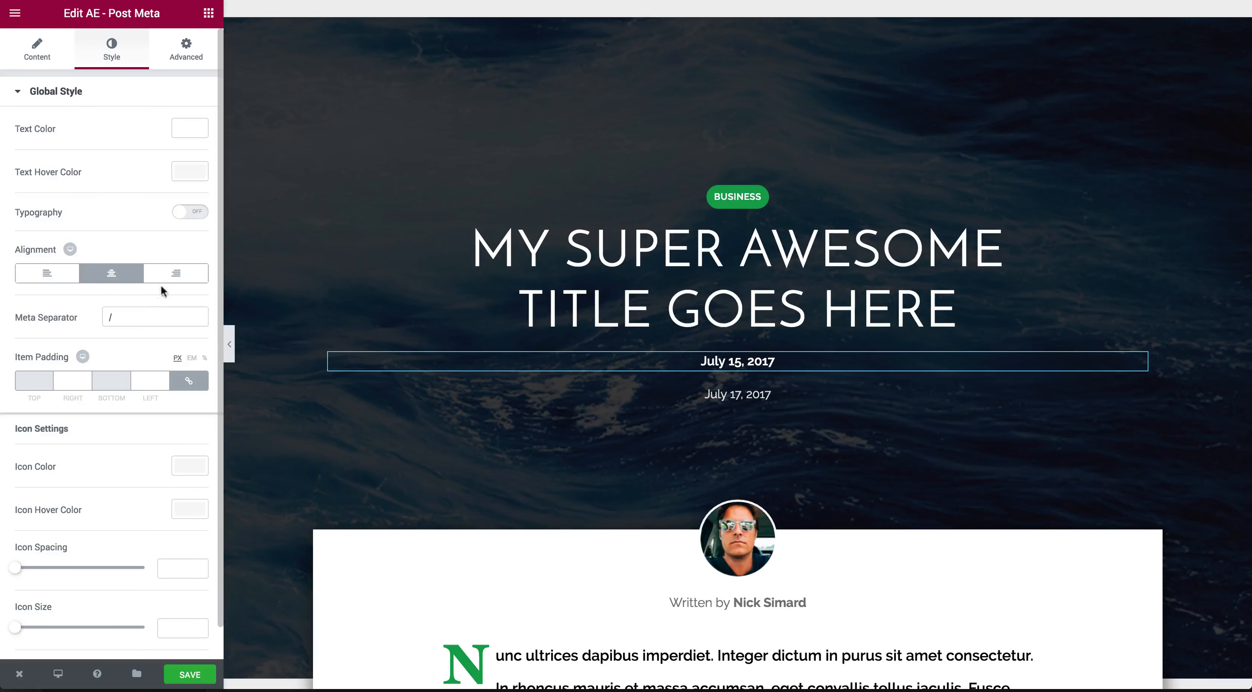
# - Enable custom typography for the dynamic post date with size 16 px, Raleway family and weight 400
pyautogui.click(180, 214)
pyautogui.click(173, 266)
pyautogui.write('16')
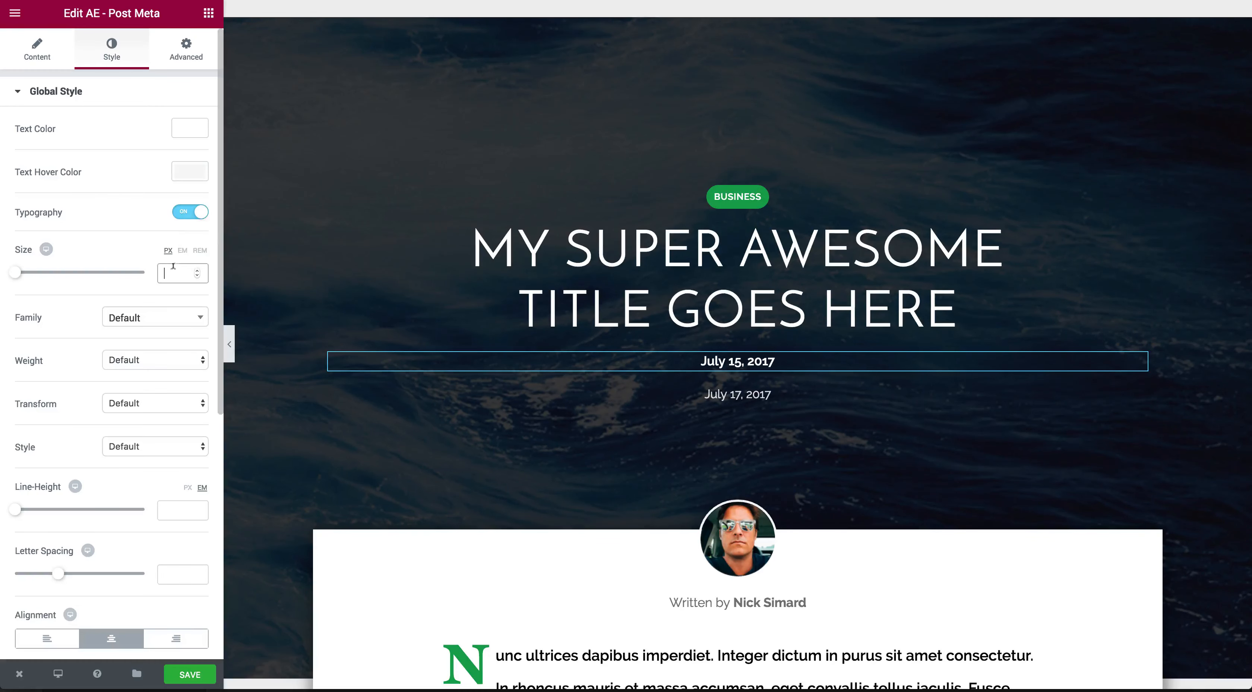
pyautogui.click(152, 319)
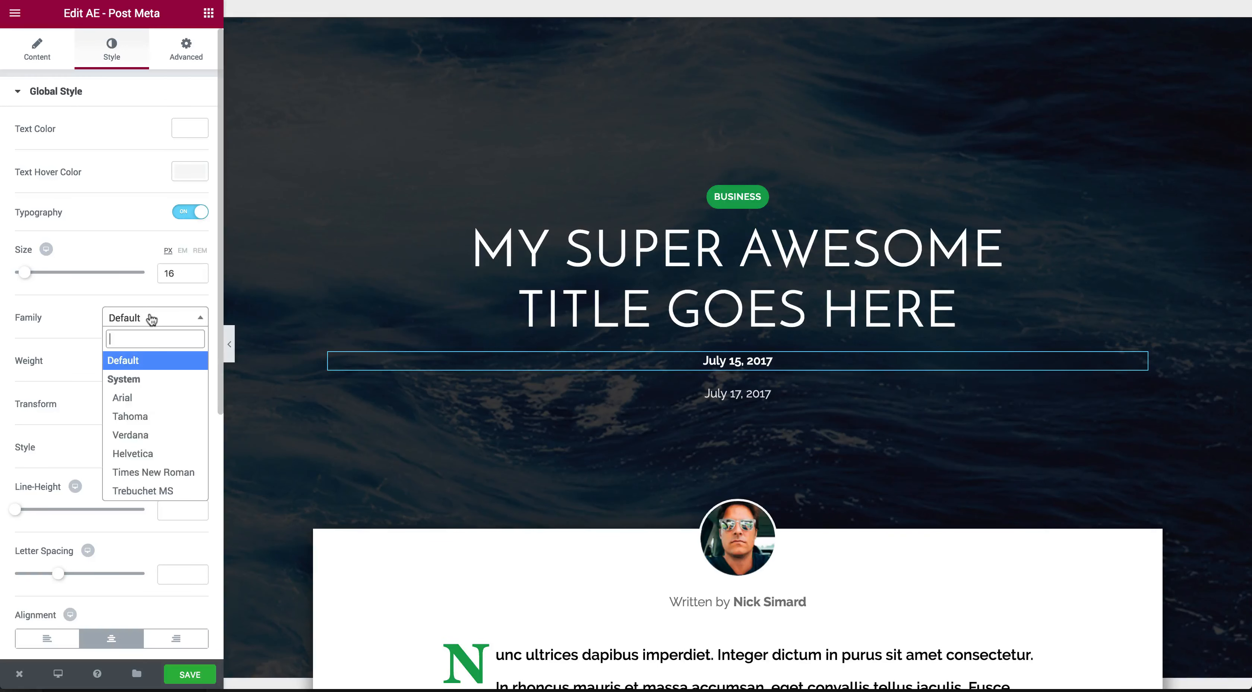
pyautogui.write('rale')
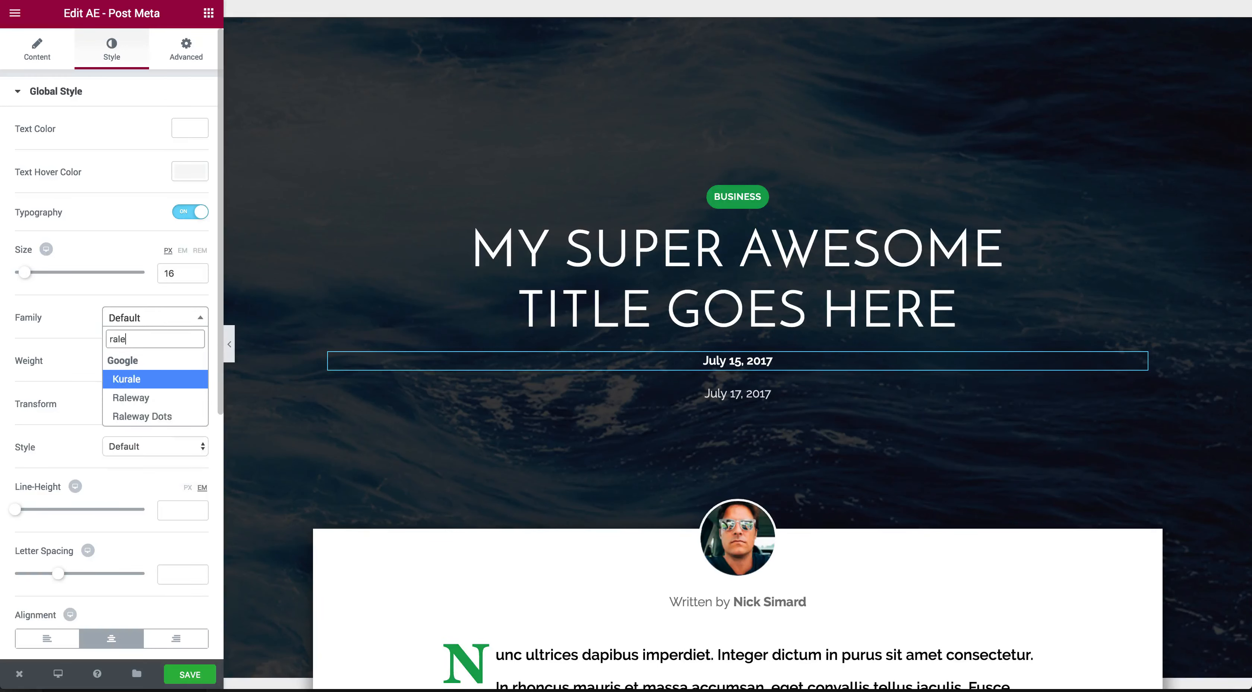
pyautogui.click(149, 397)
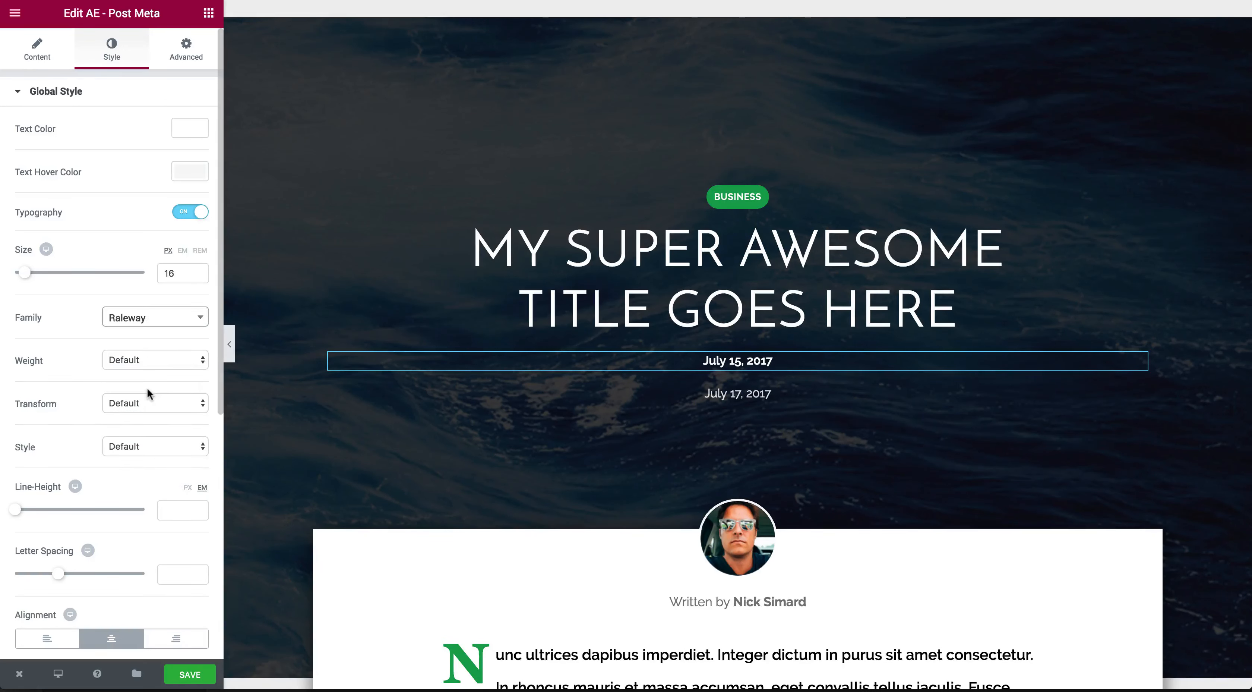
pyautogui.click(120, 362)
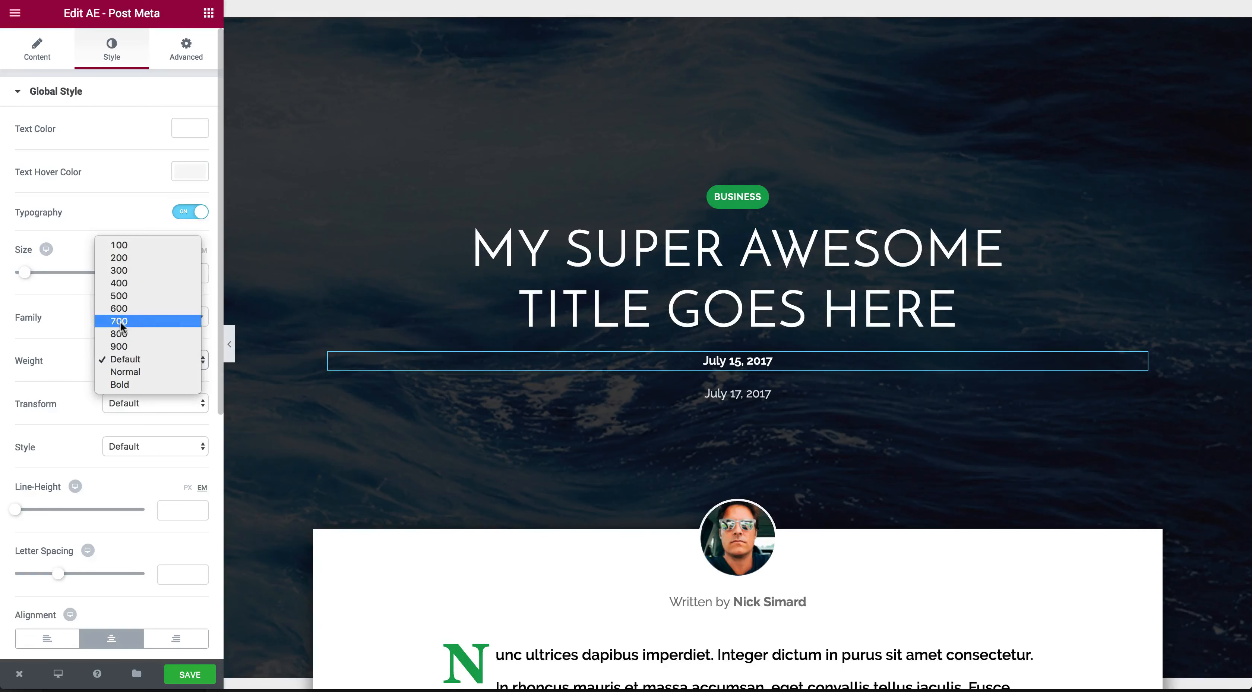
pyautogui.click(124, 282)
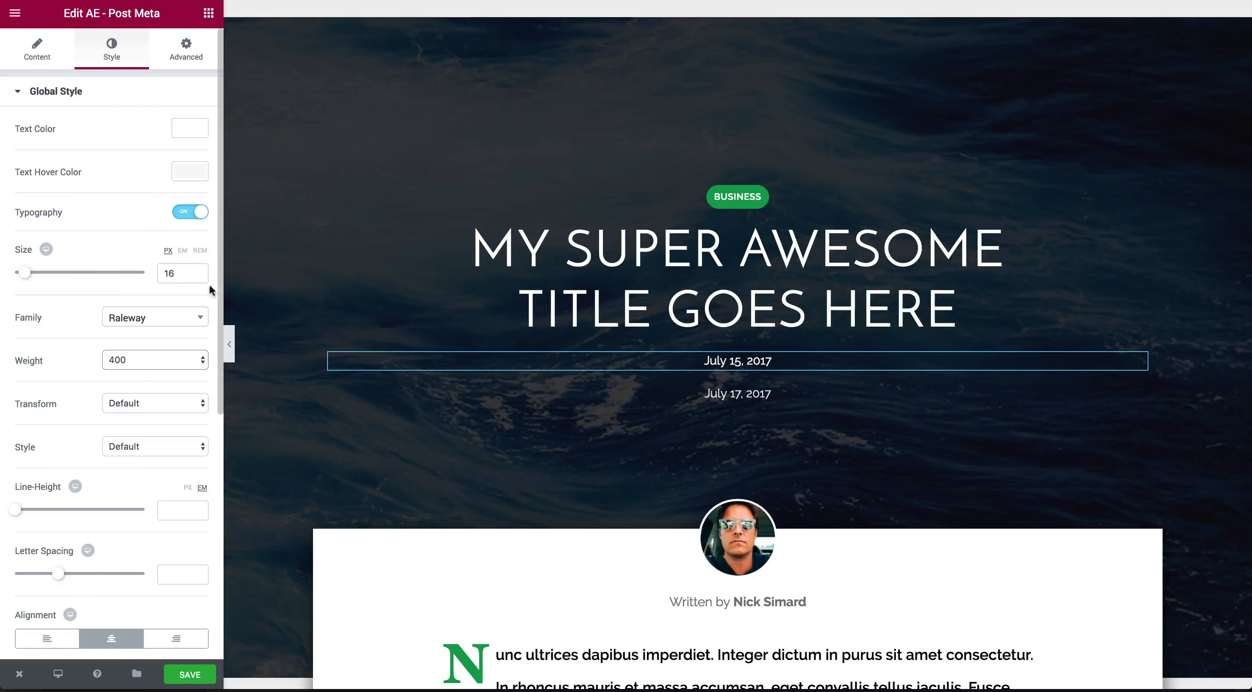
# - Delete the static July 17, 2017 text below the dynamic post date
pyautogui.click(777, 400)
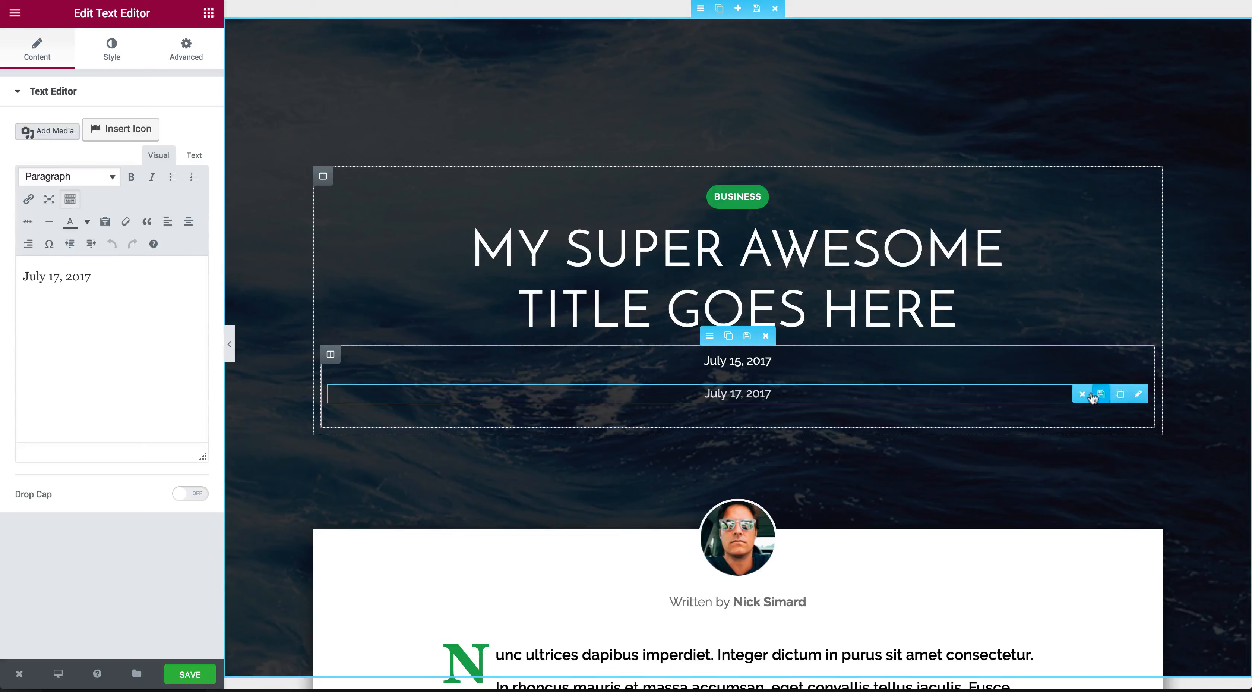
pyautogui.click(1083, 393)
pyautogui.click(703, 310)
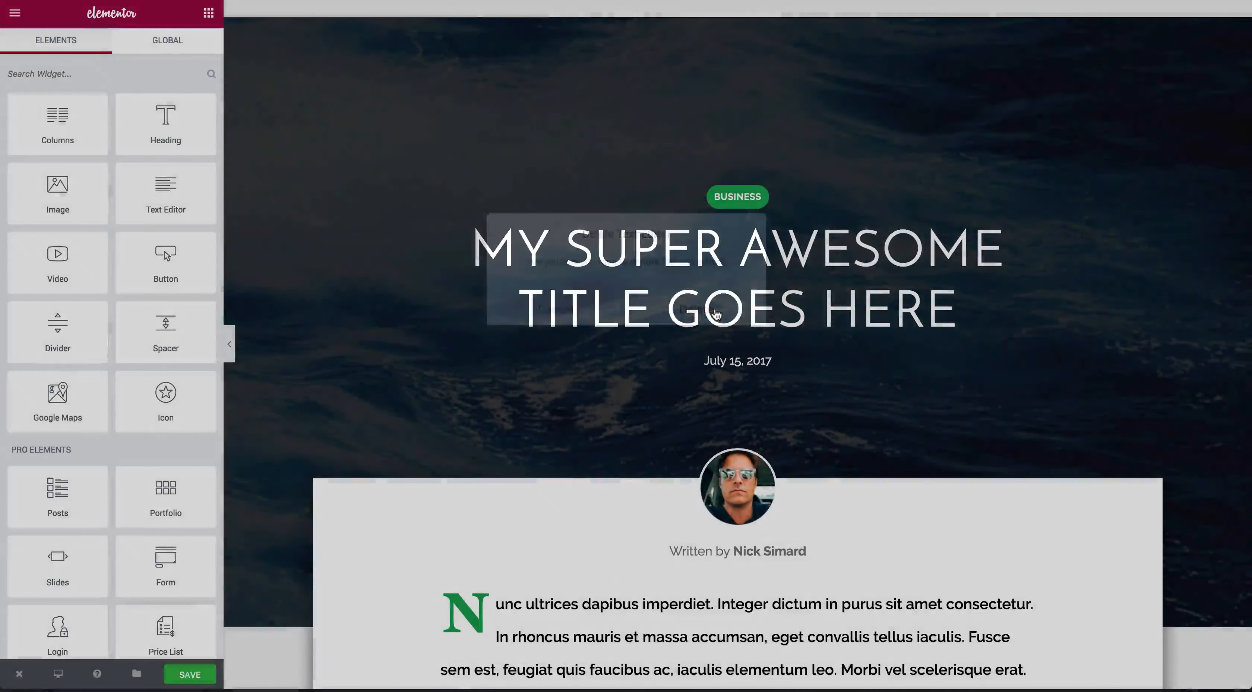
# - Check the static author image's size settings and add an AE - Author widget directly above that image
pyautogui.scroll(-5, 693, 314)
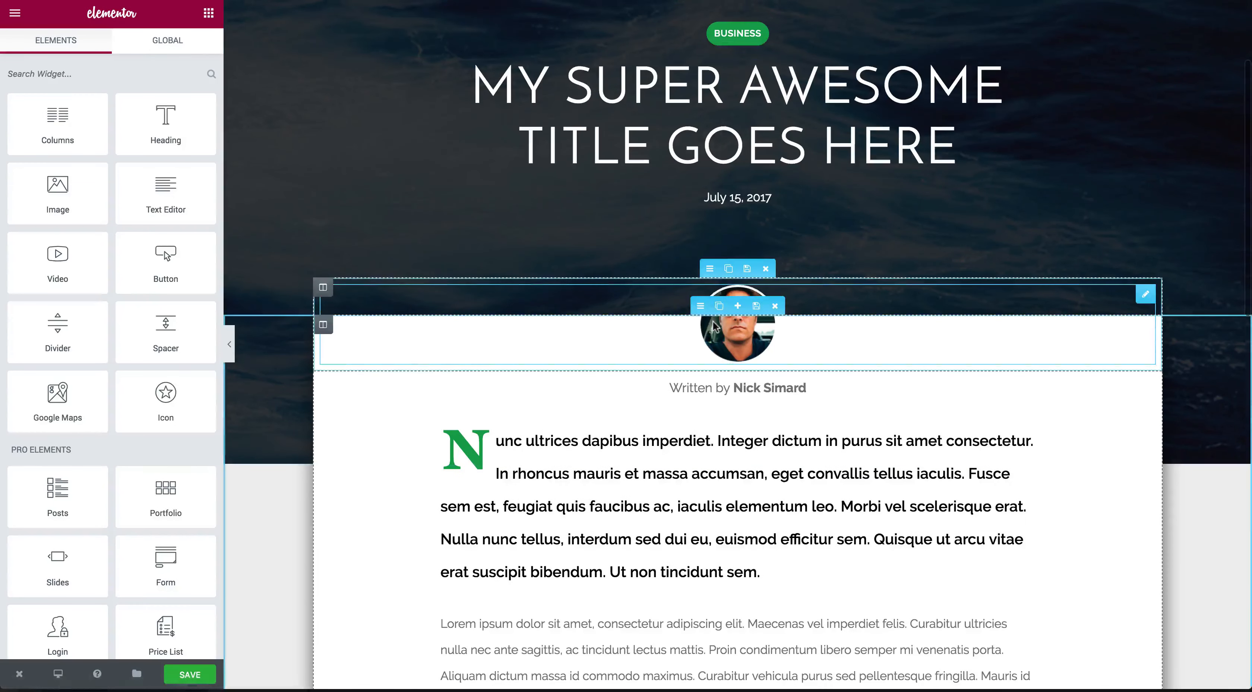
pyautogui.click(716, 328)
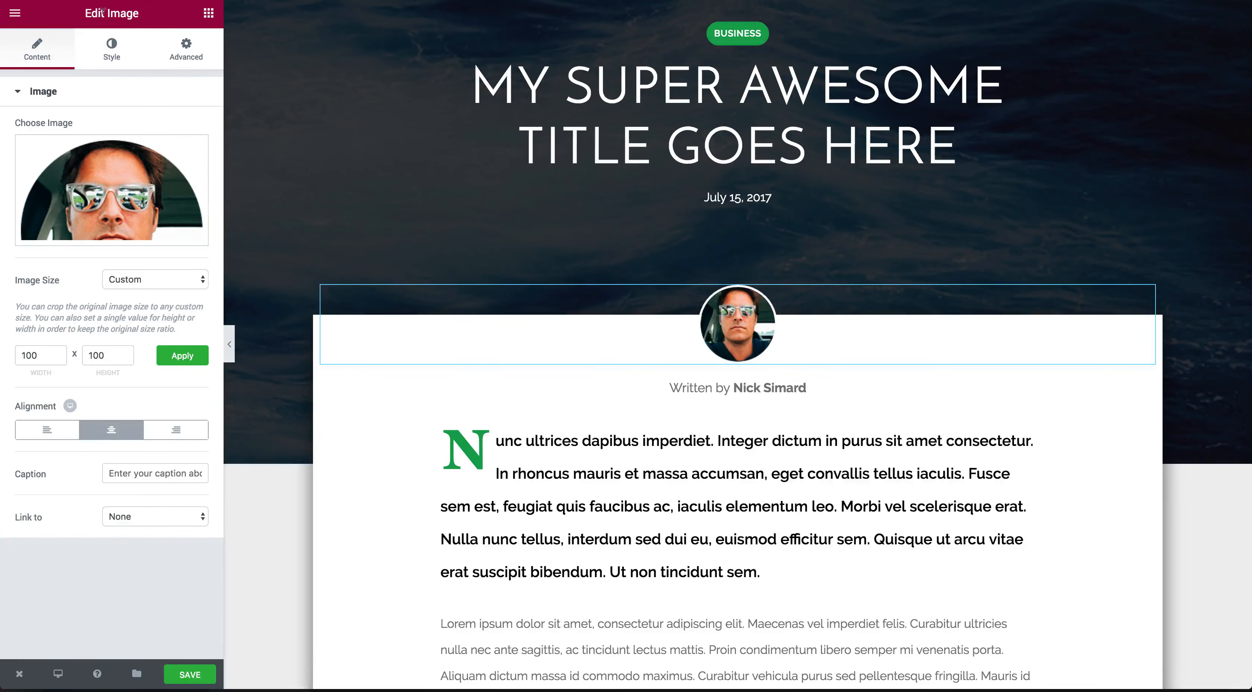
pyautogui.click(209, 13)
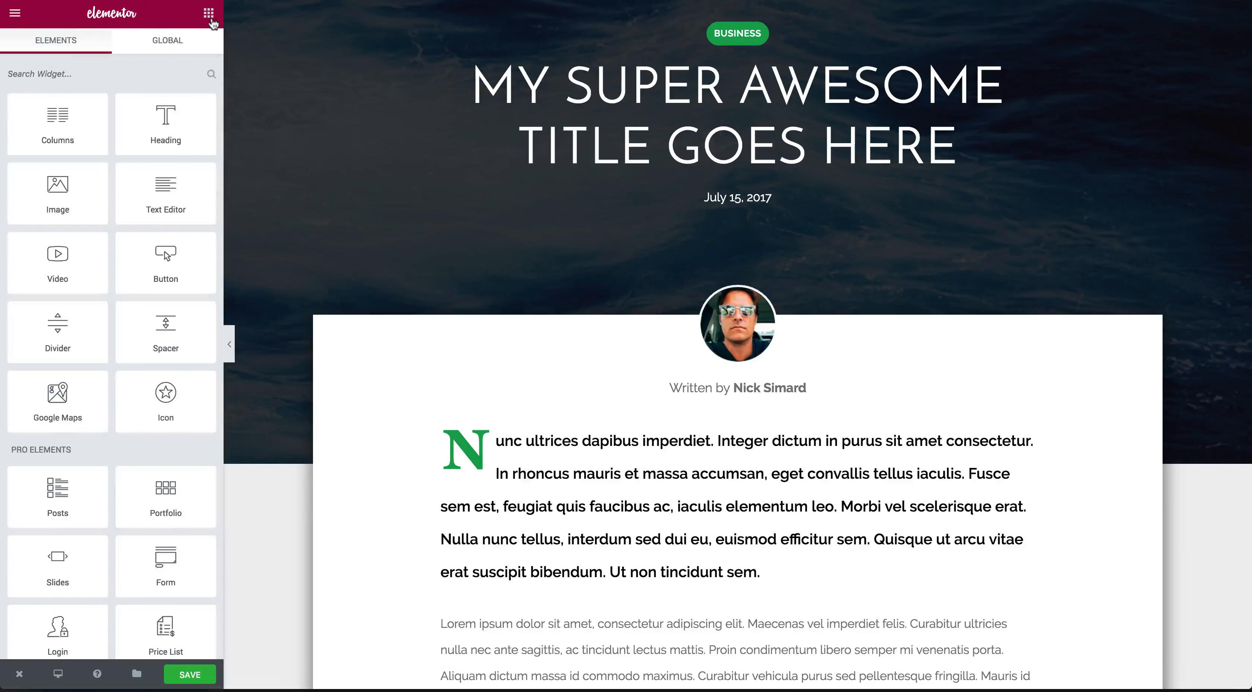
pyautogui.scroll(-5, 106, 297)
pyautogui.scroll(-8, 105, 298)
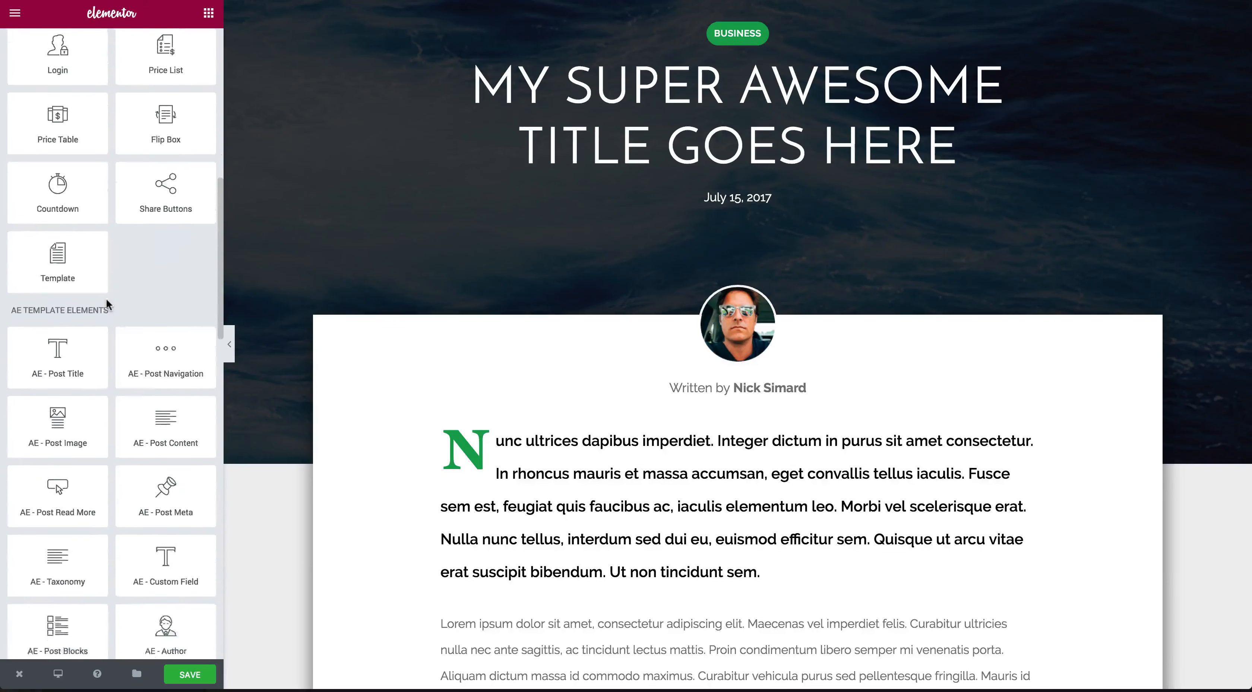
pyautogui.scroll(-1, 105, 297)
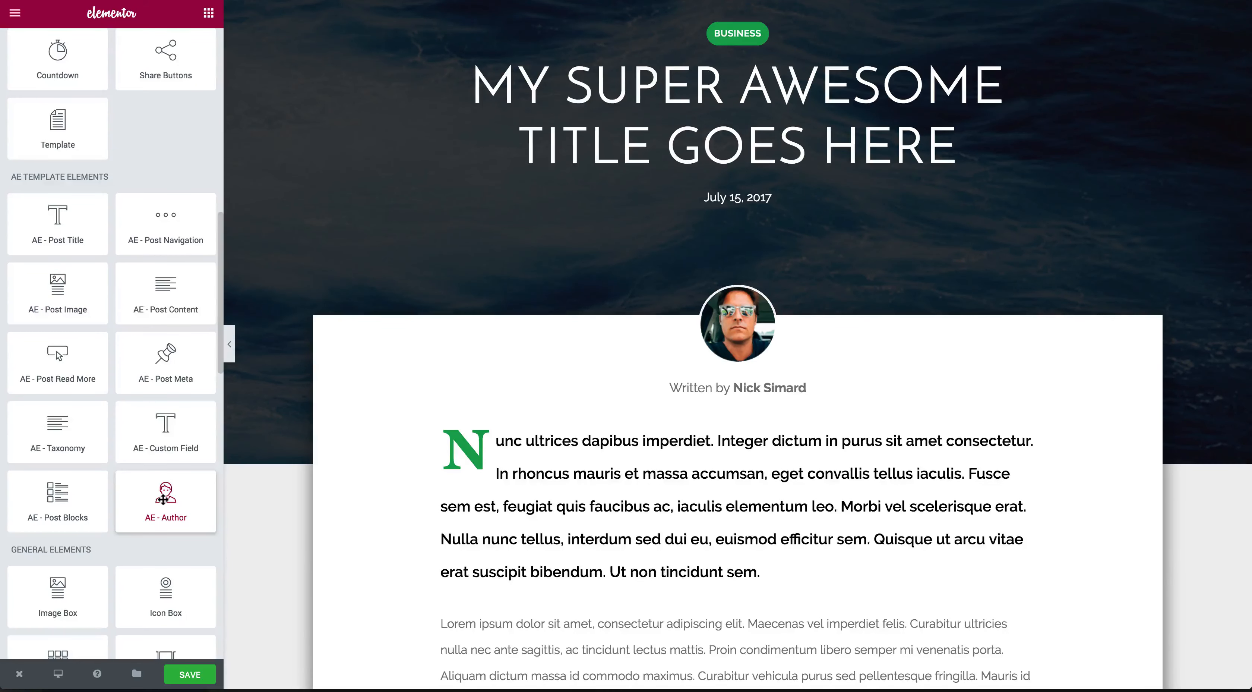
pyautogui.moveTo(165, 497); pyautogui.dragTo(729, 340)
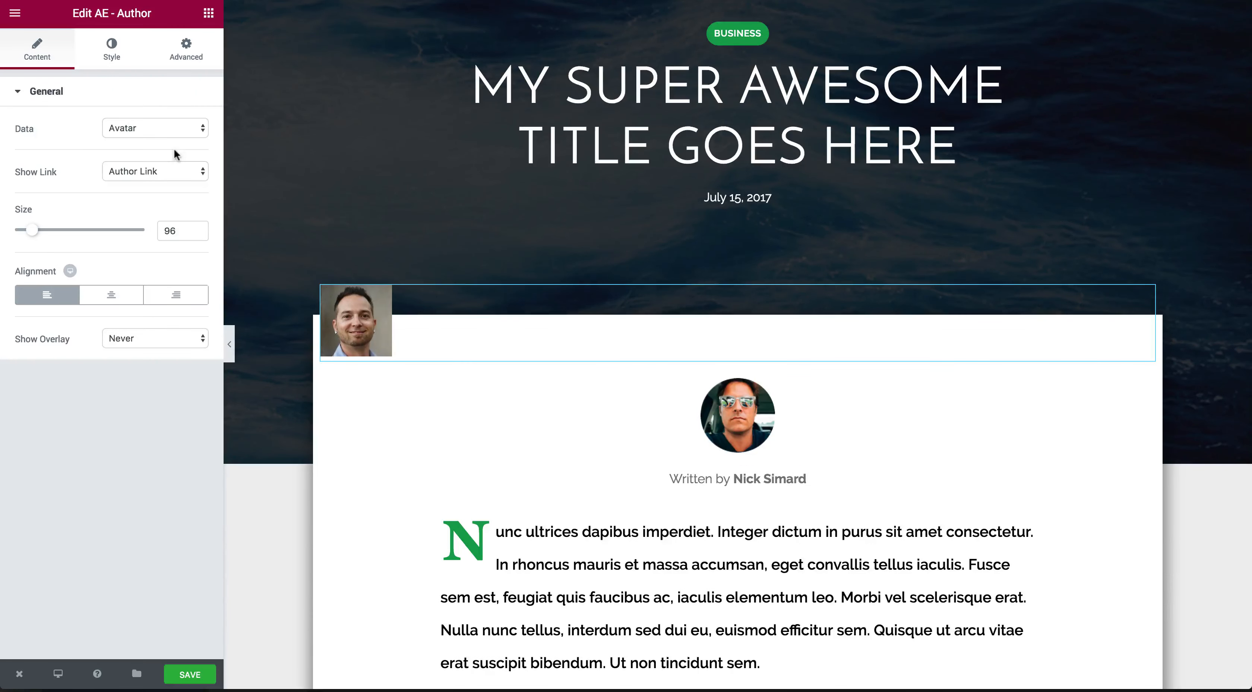
# - Align the dynamic author avatar to the center and set its size to 100
pyautogui.click(121, 296)
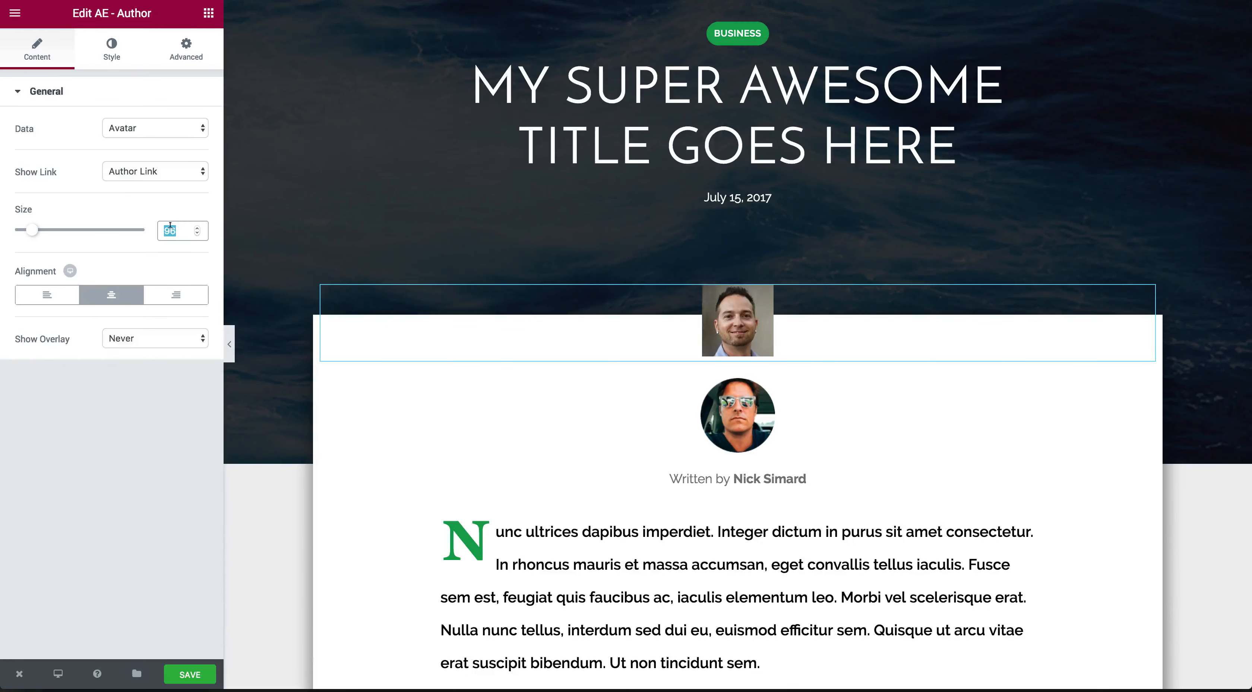
pyautogui.write('100')
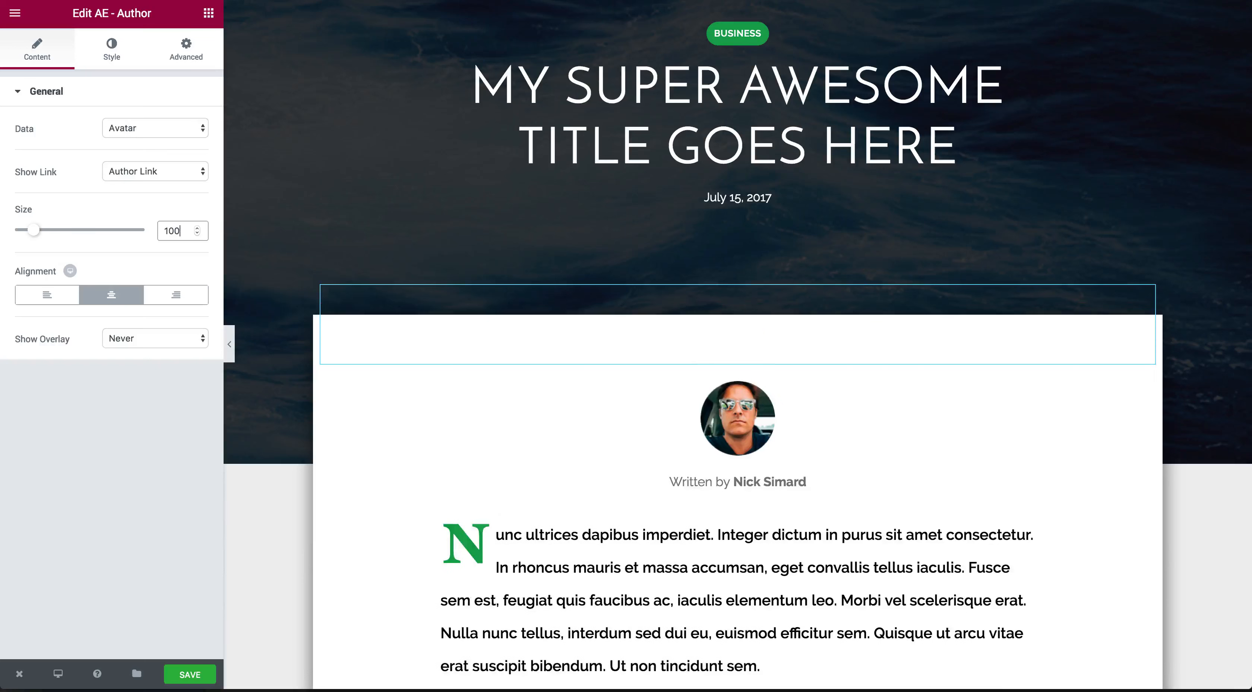
# - Give the dynamic author avatar a 100 px border radius on all corners and a solid white (#ffffff) border of width 3
pyautogui.click(115, 50)
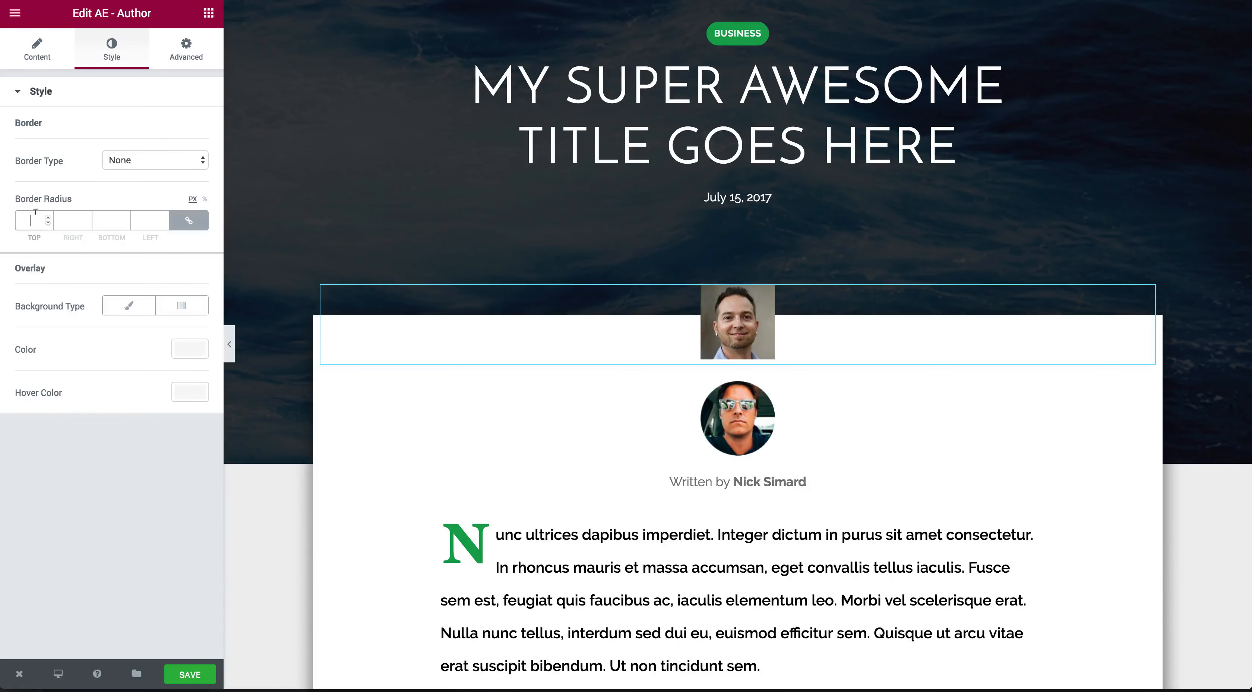
pyautogui.write('100')
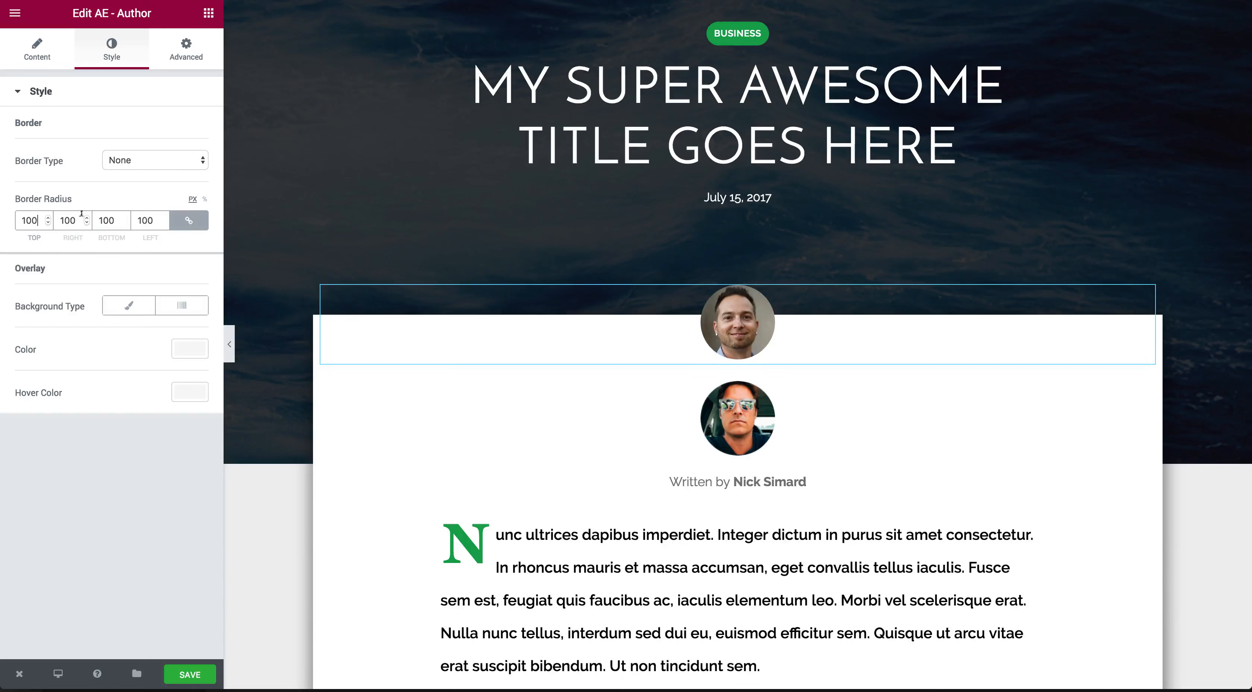
pyautogui.click(125, 163)
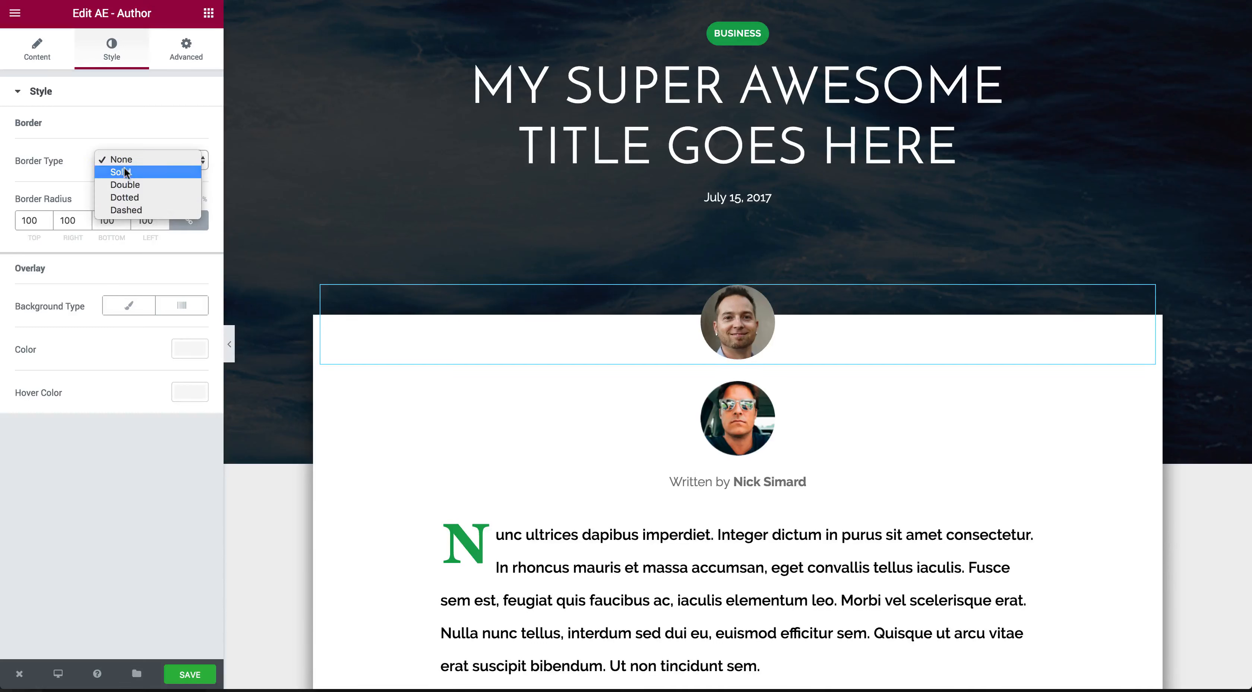
pyautogui.click(125, 169)
pyautogui.click(33, 216)
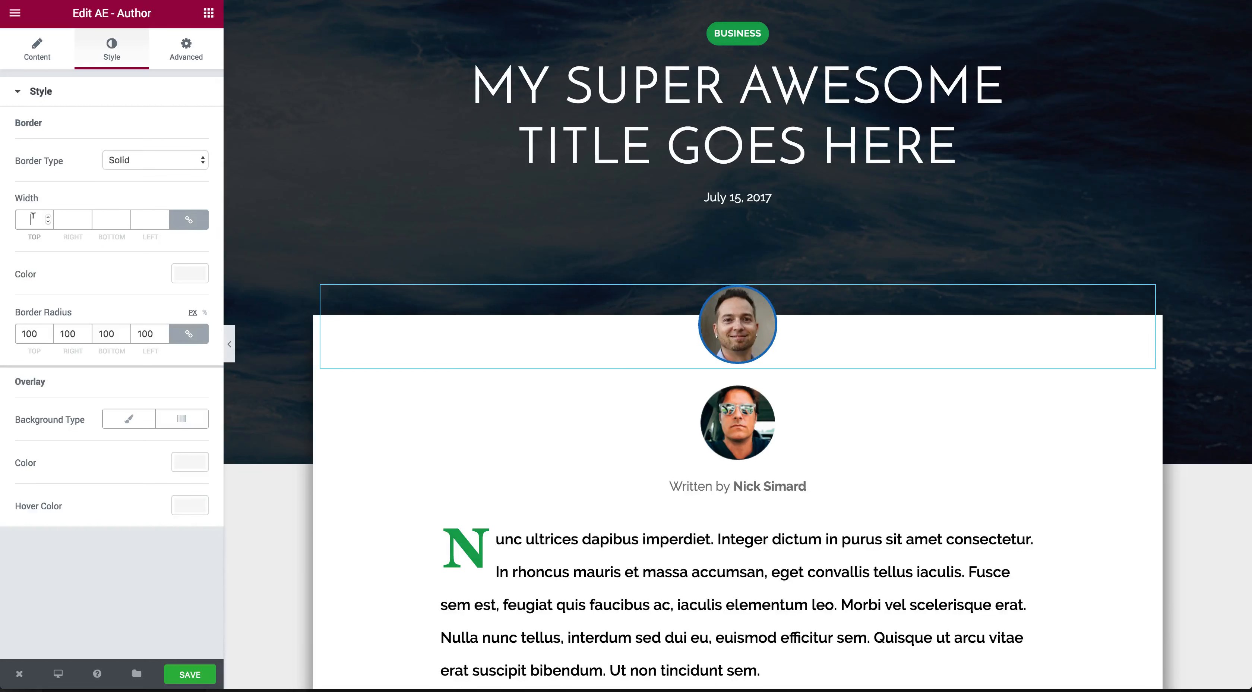
pyautogui.click(190, 273)
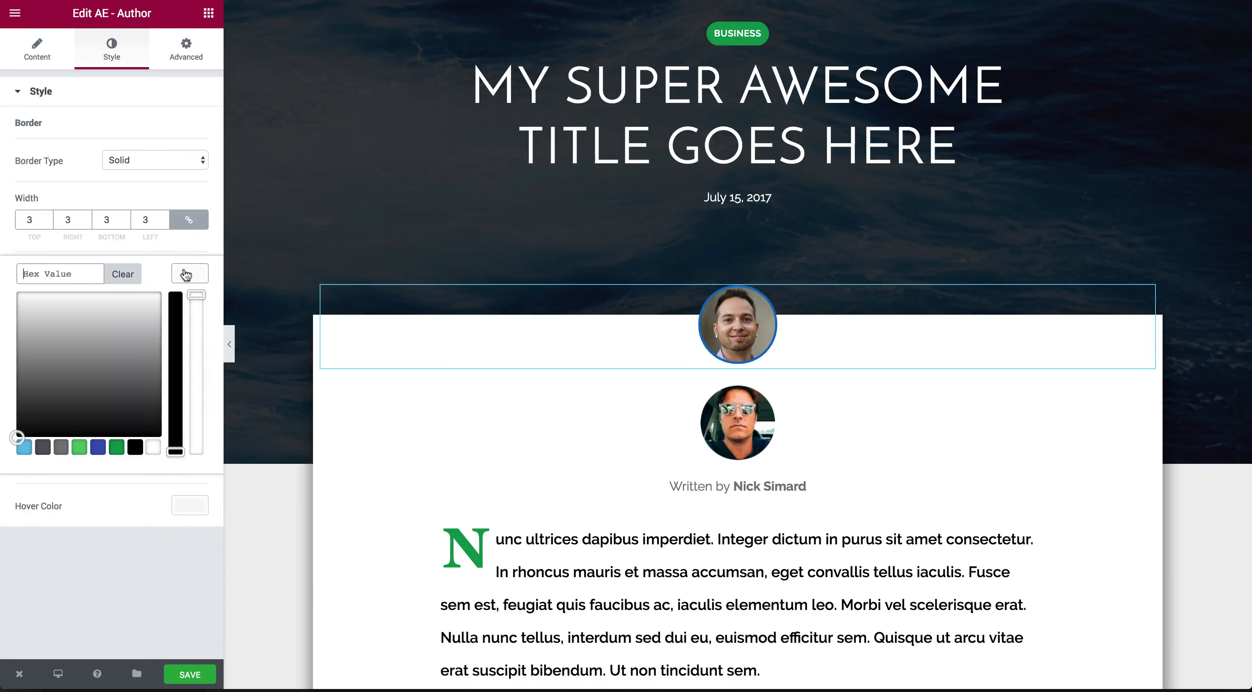
pyautogui.click(154, 446)
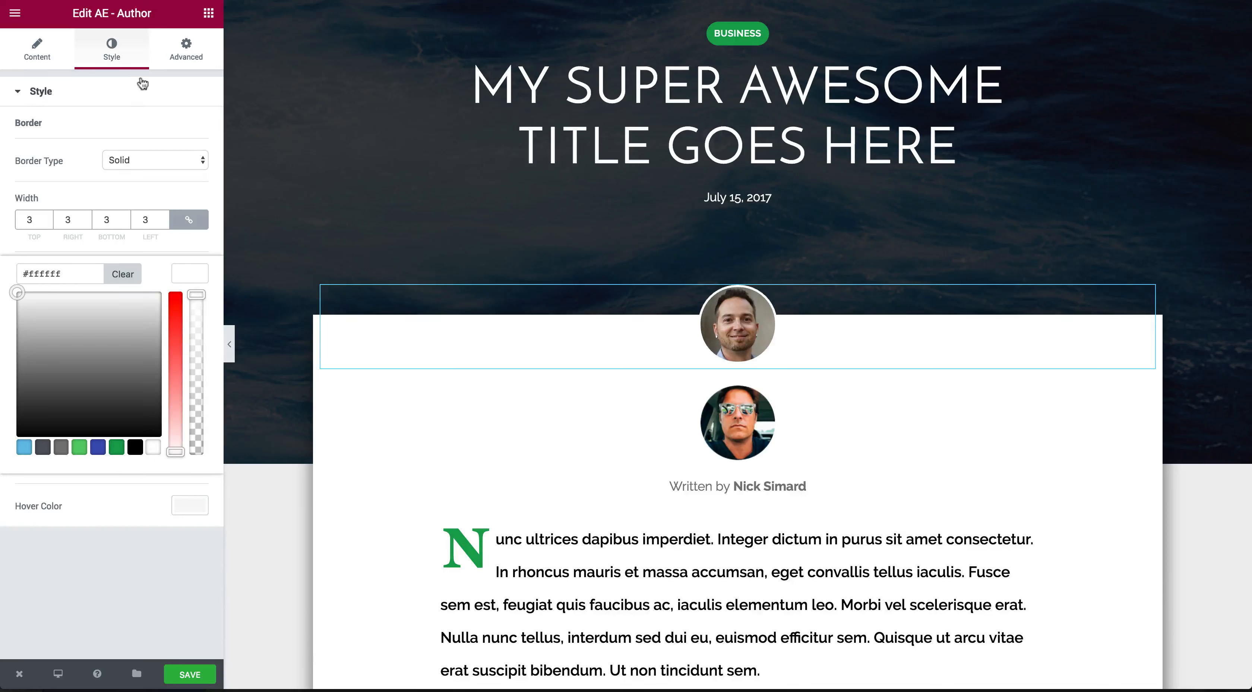
# - Link the dynamic author avatar to the post with Post Link and set its overlay to show On Hover
pyautogui.click(37, 49)
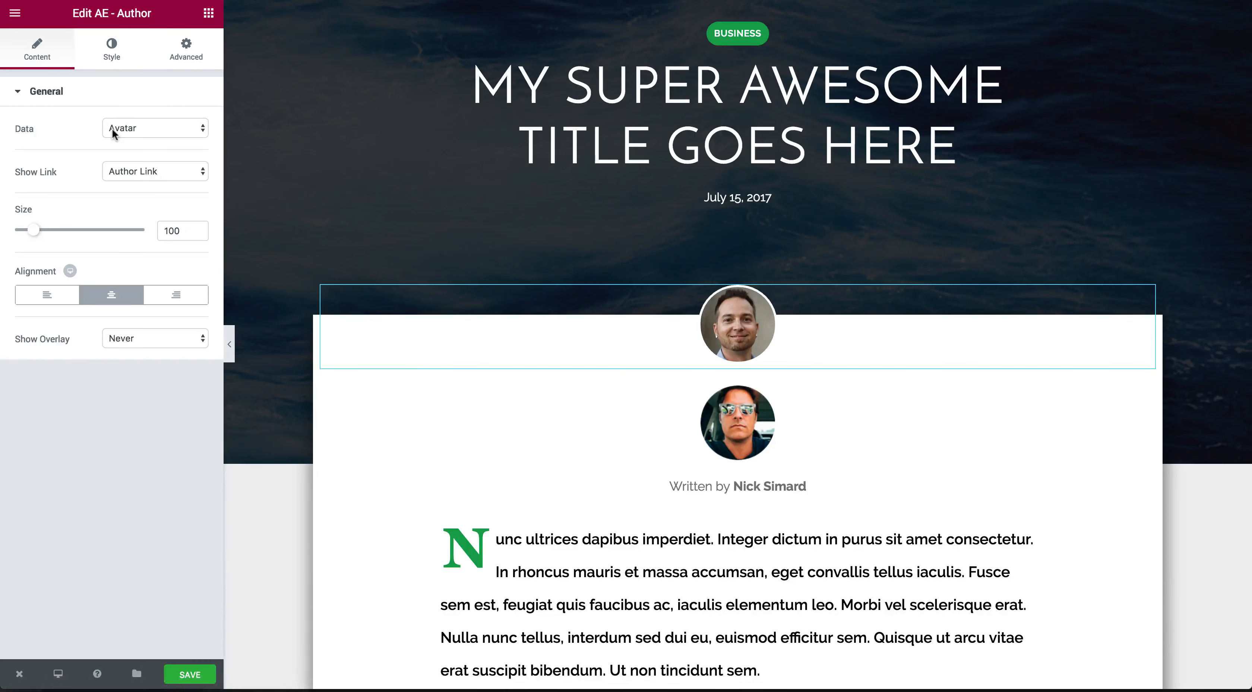
pyautogui.click(126, 167)
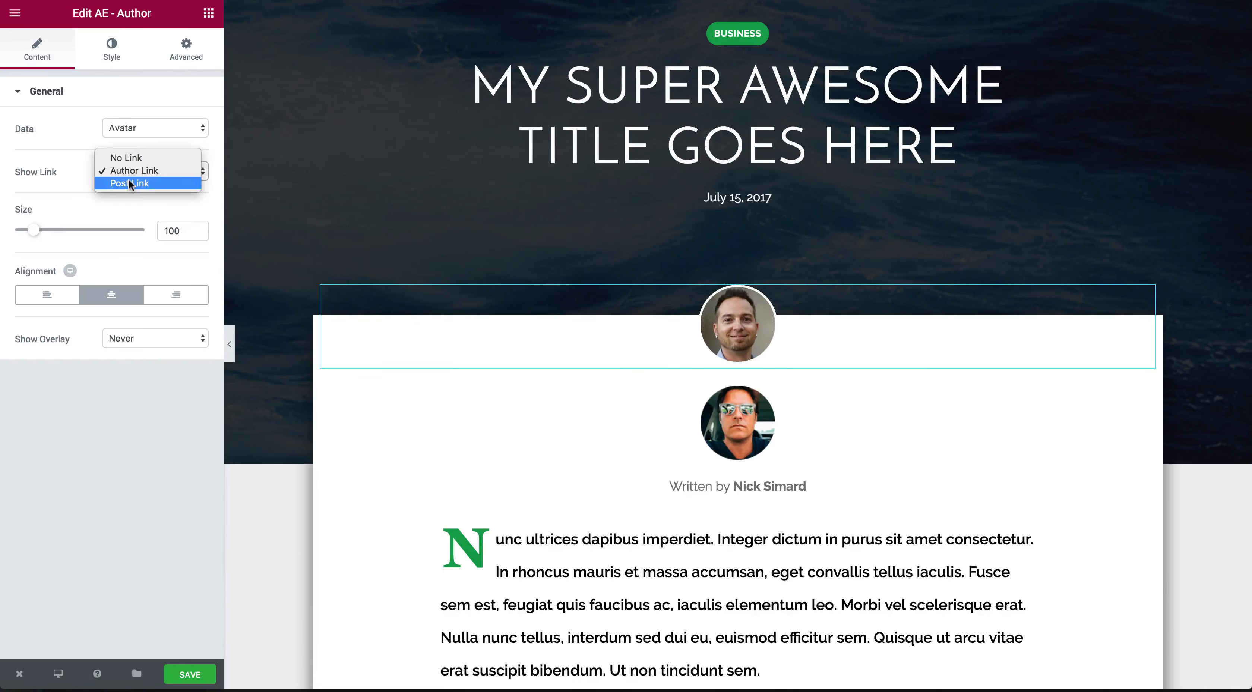
pyautogui.click(129, 181)
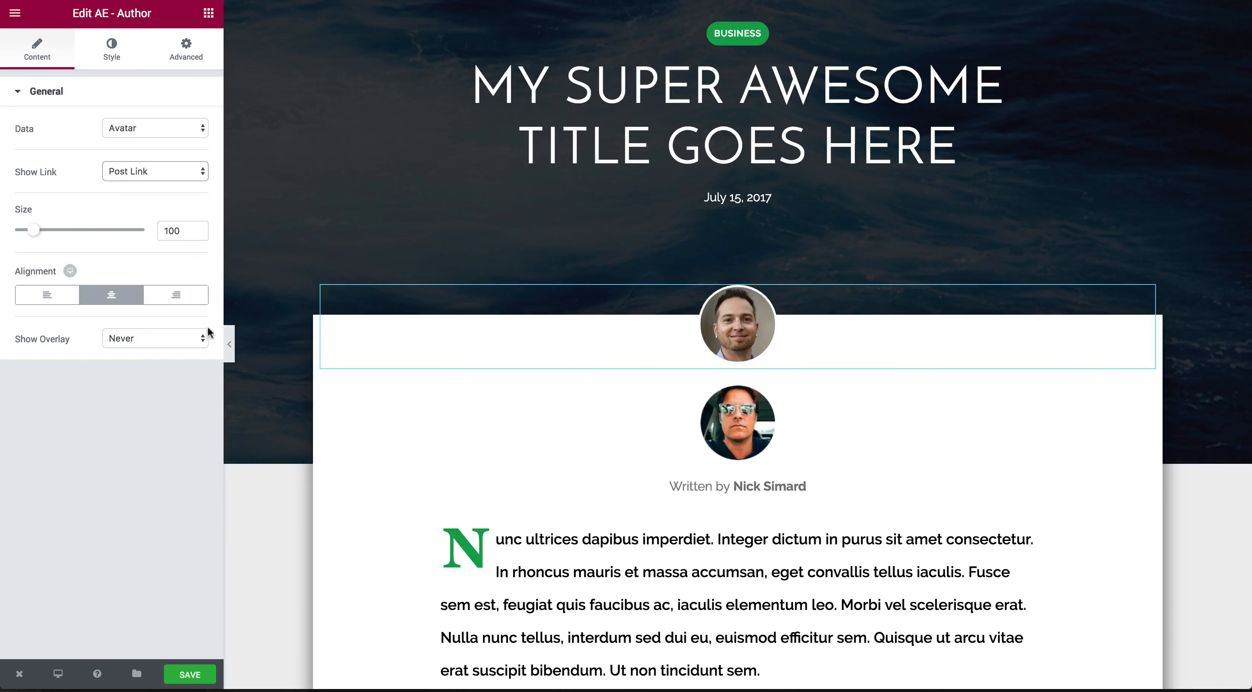
pyautogui.click(186, 338)
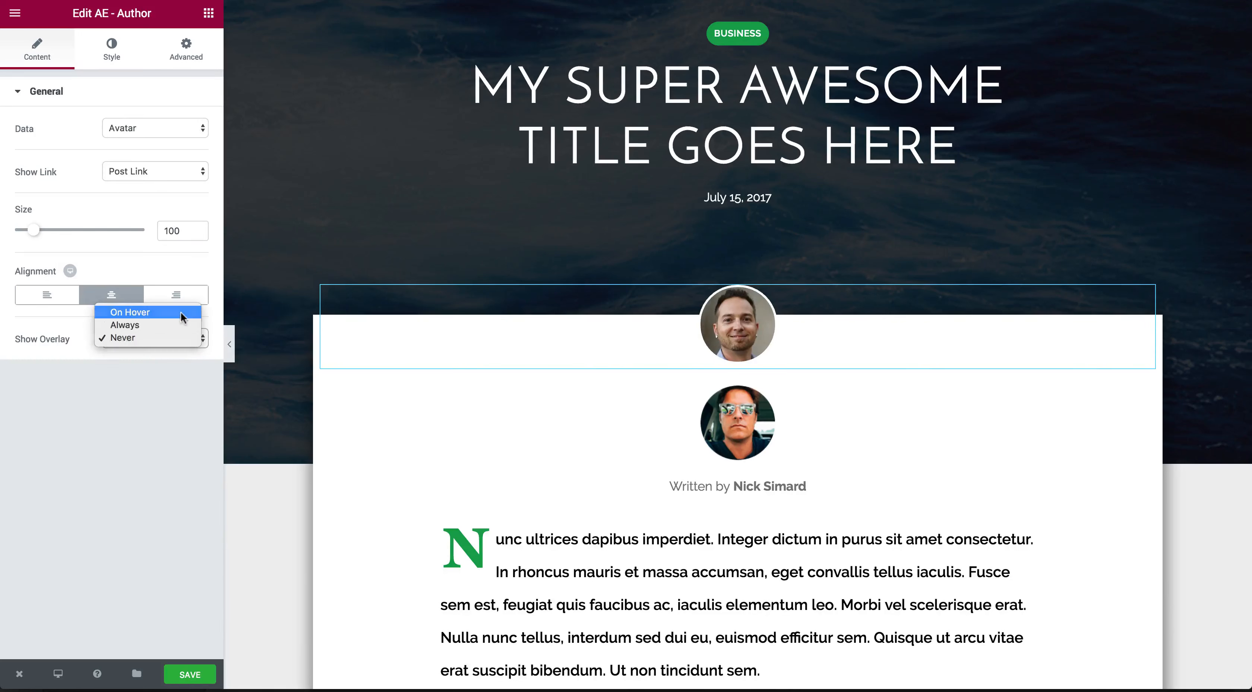
pyautogui.click(182, 316)
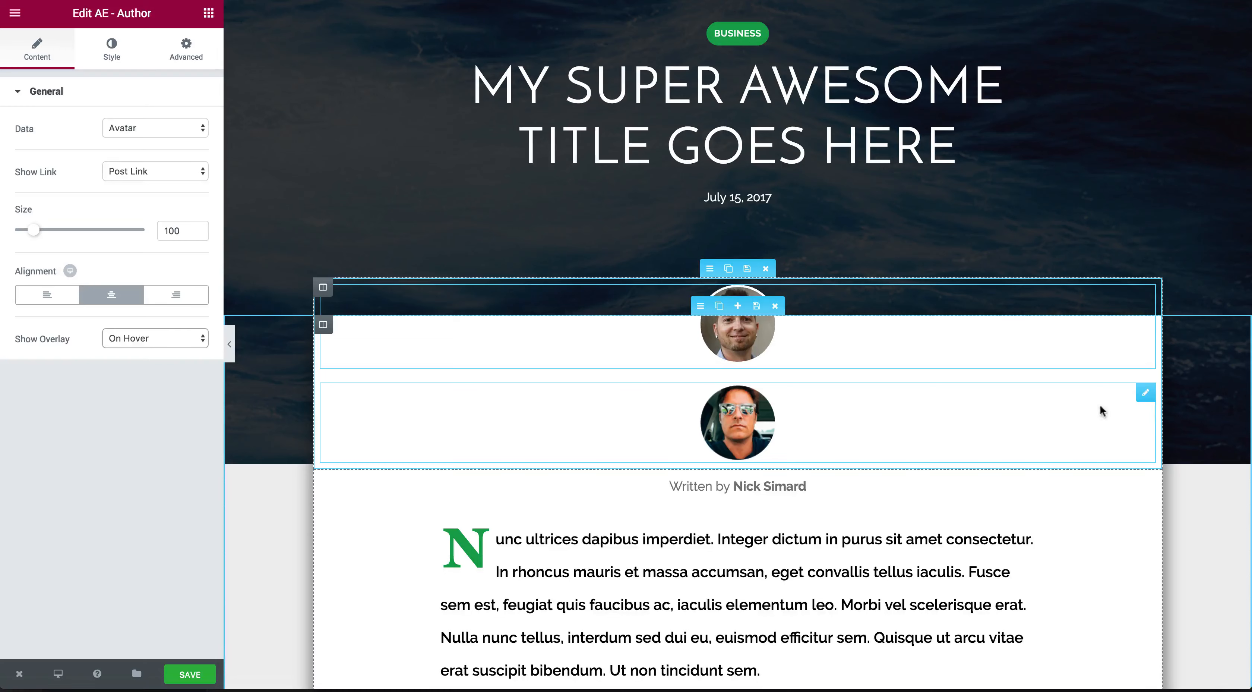
# - Delete the static author image below the dynamic avatar
pyautogui.click(1146, 392)
pyautogui.click(1090, 393)
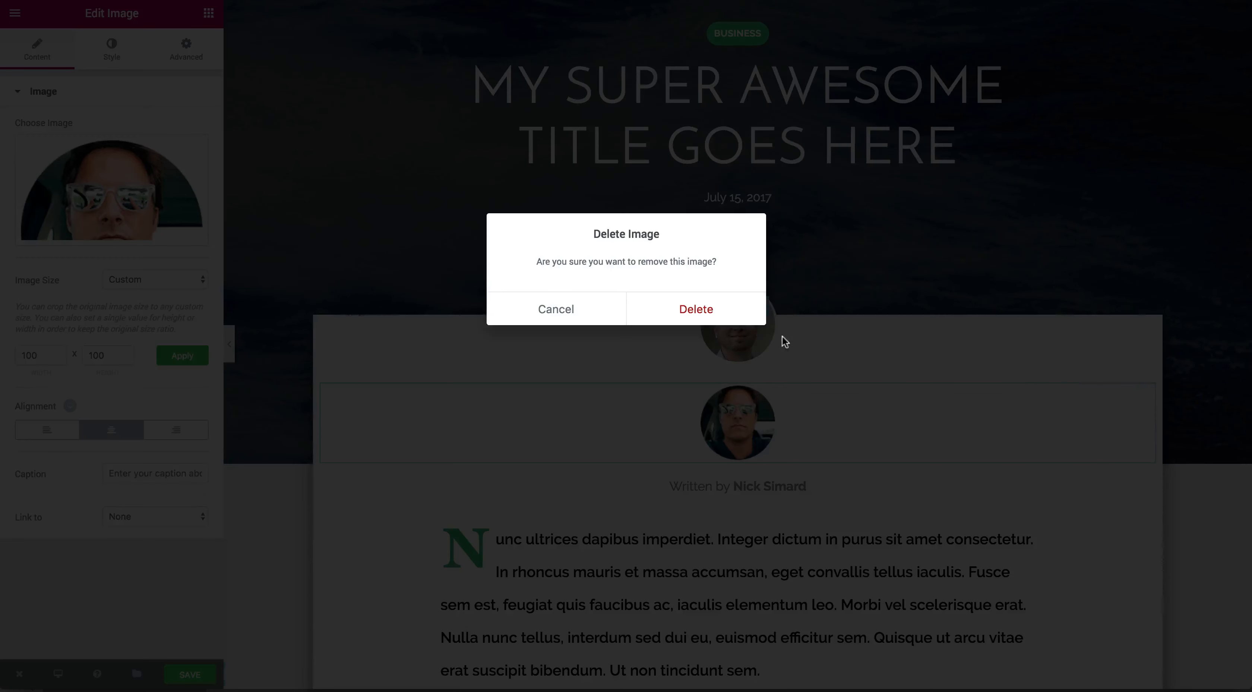
pyautogui.click(732, 313)
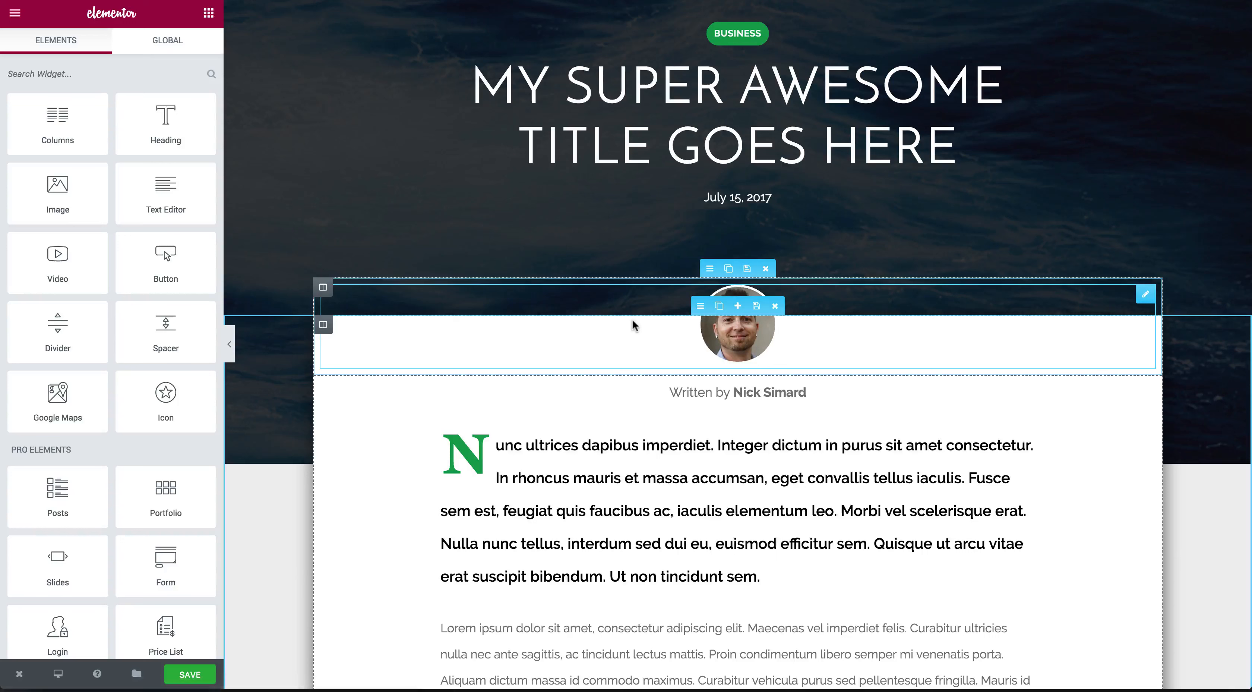
# - Insert an AE - Author widget between the dynamic avatar and the static "Written by" line
pyautogui.click(678, 389)
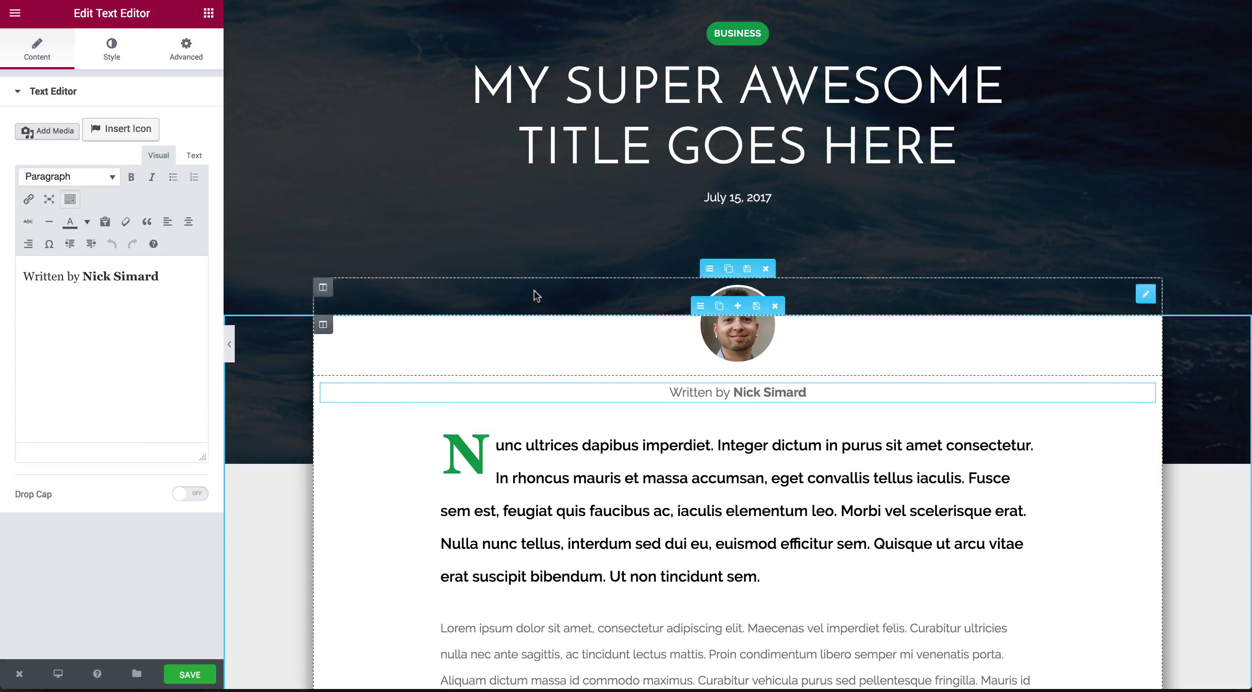
pyautogui.click(209, 14)
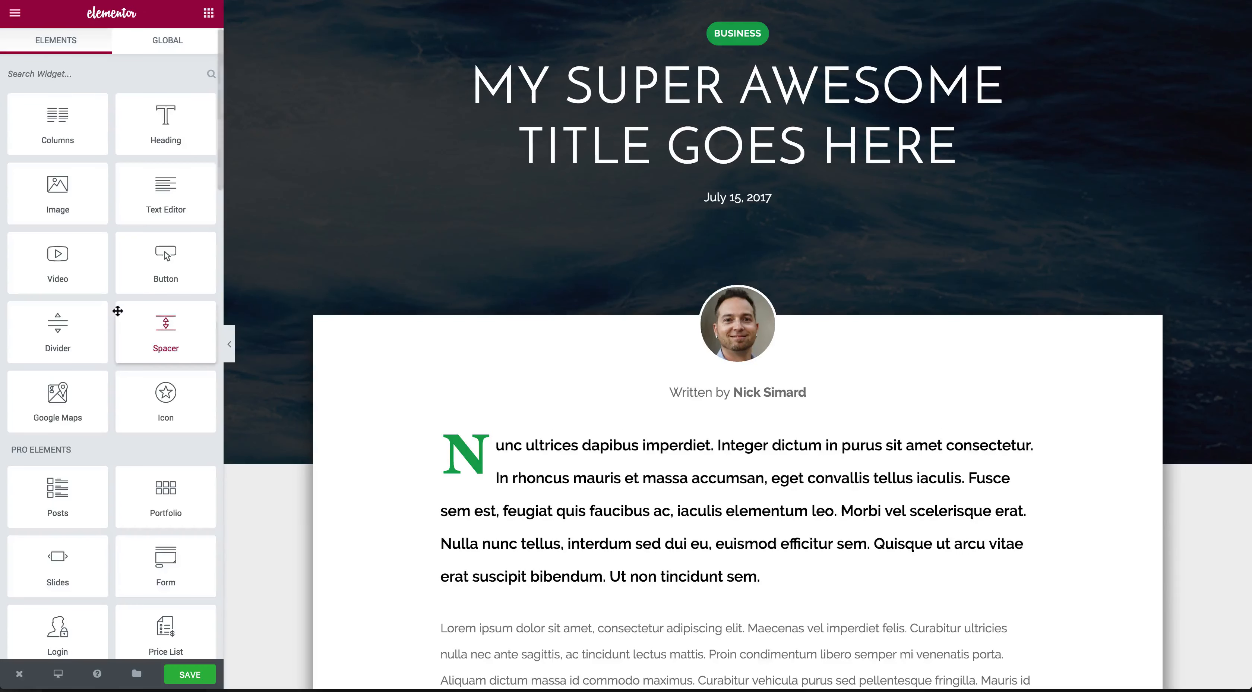
pyautogui.scroll(-10, 117, 310)
pyautogui.scroll(-5, 117, 311)
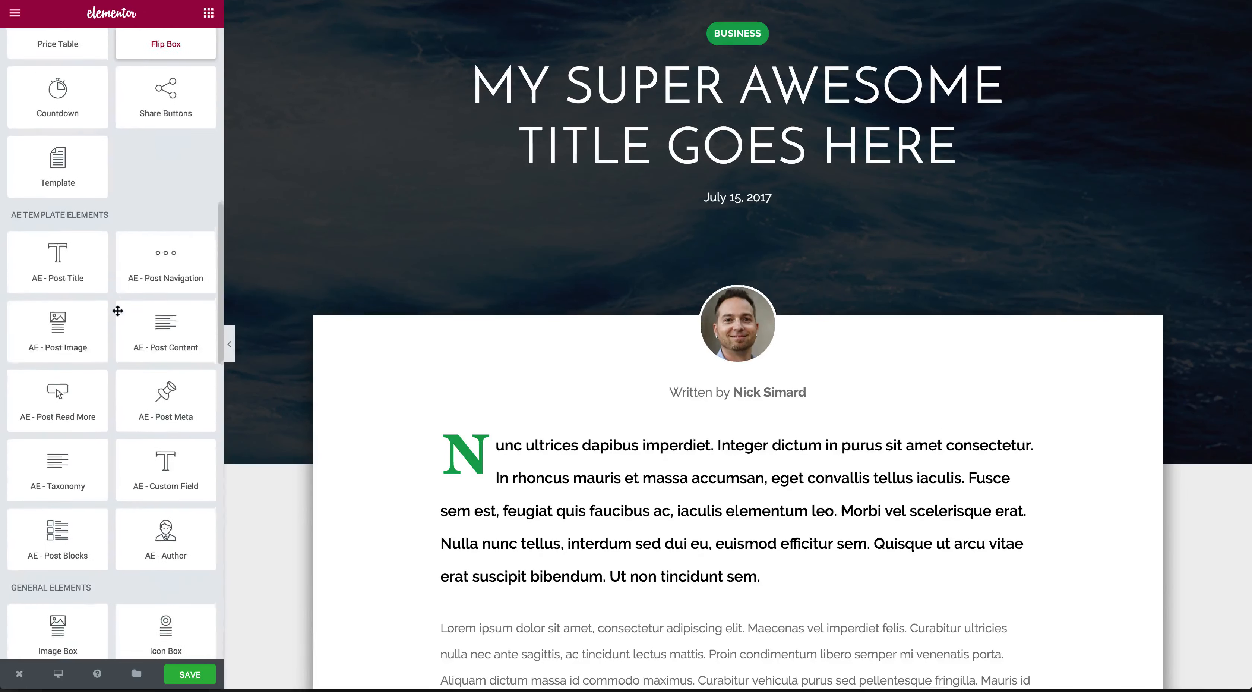
pyautogui.moveTo(169, 441); pyautogui.dragTo(713, 380)
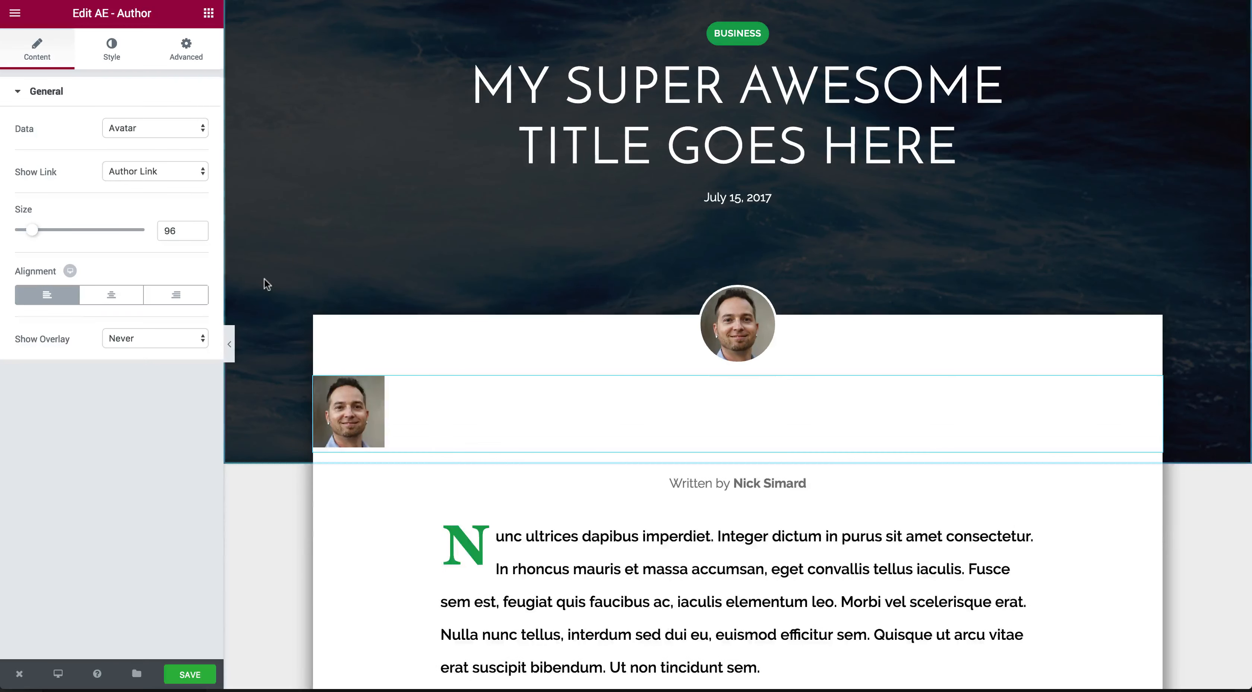
# - Set the new author widget's data to Full Name, remove its icon and align it to the center
pyautogui.click(141, 128)
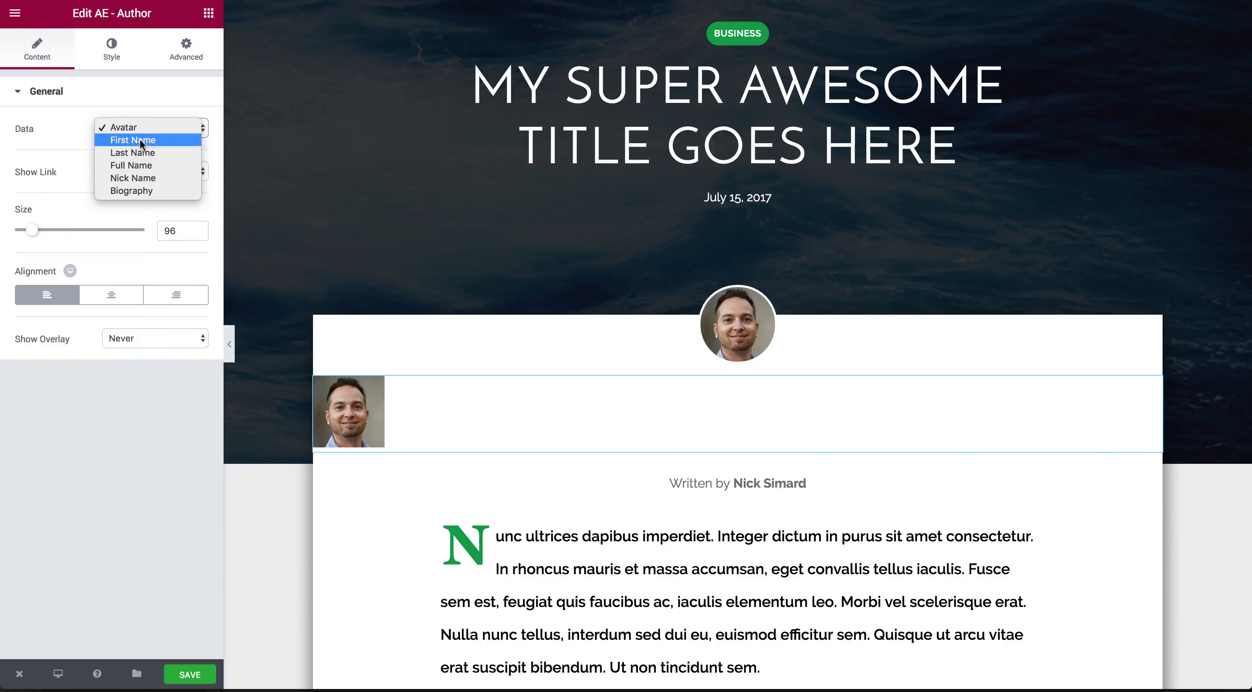
pyautogui.click(144, 166)
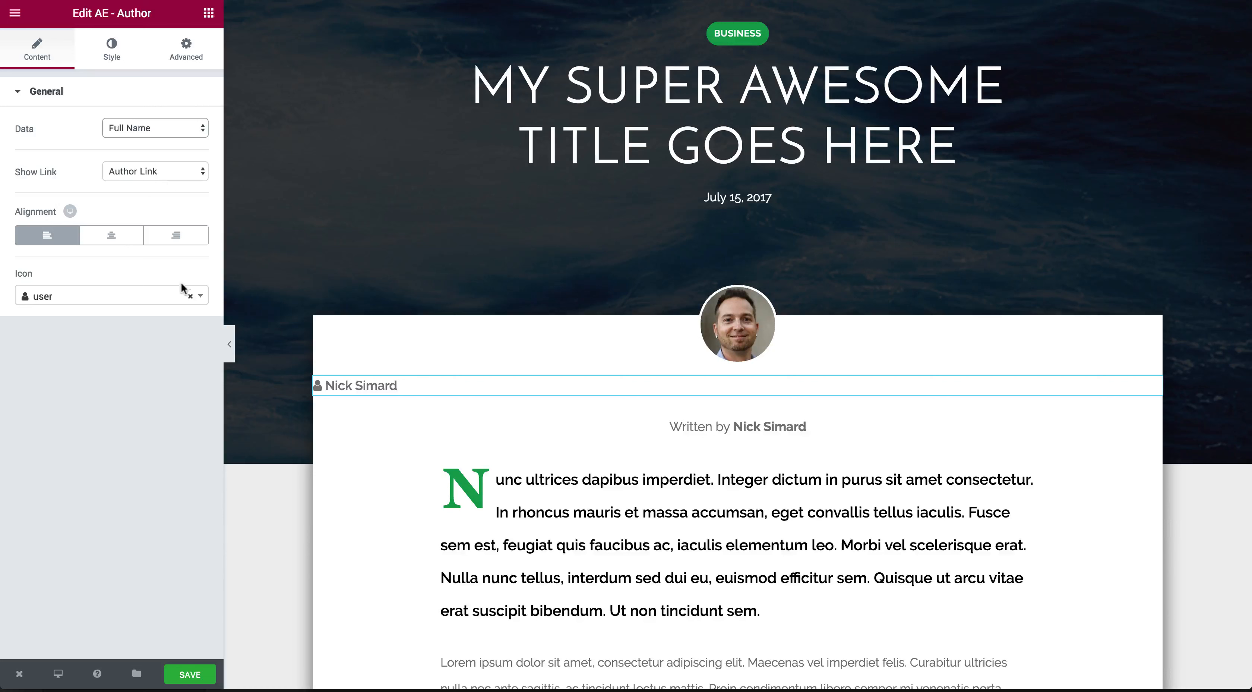
pyautogui.click(189, 297)
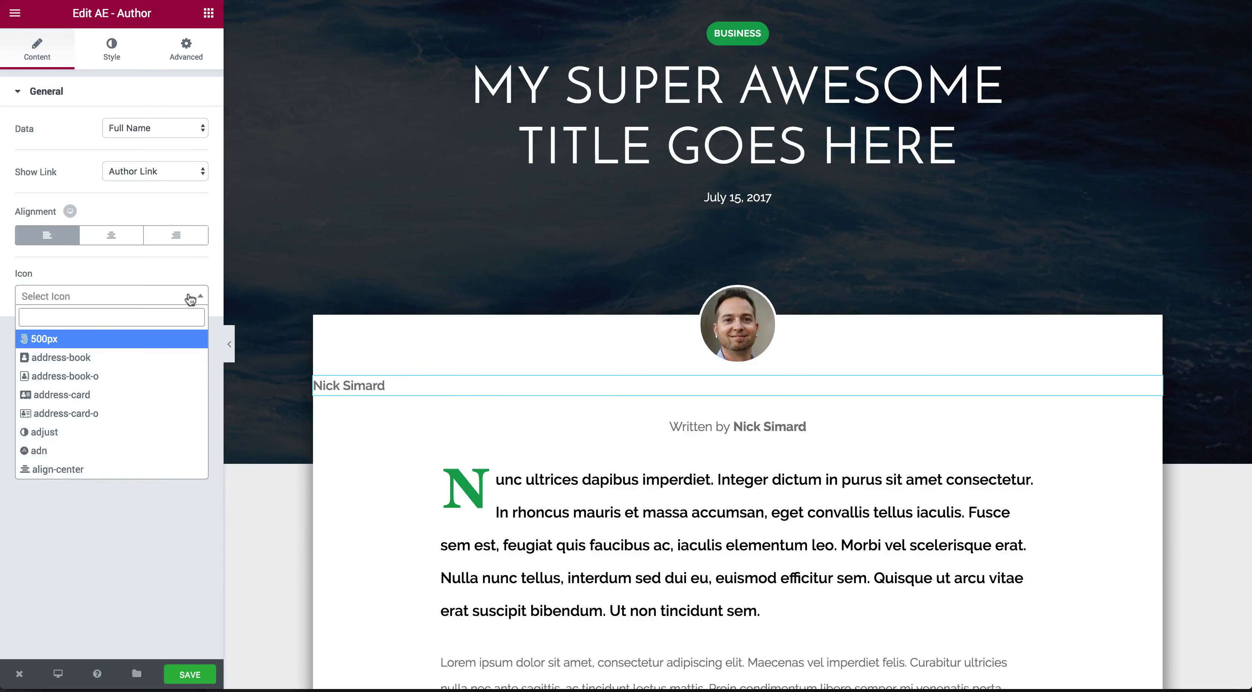
pyautogui.click(113, 235)
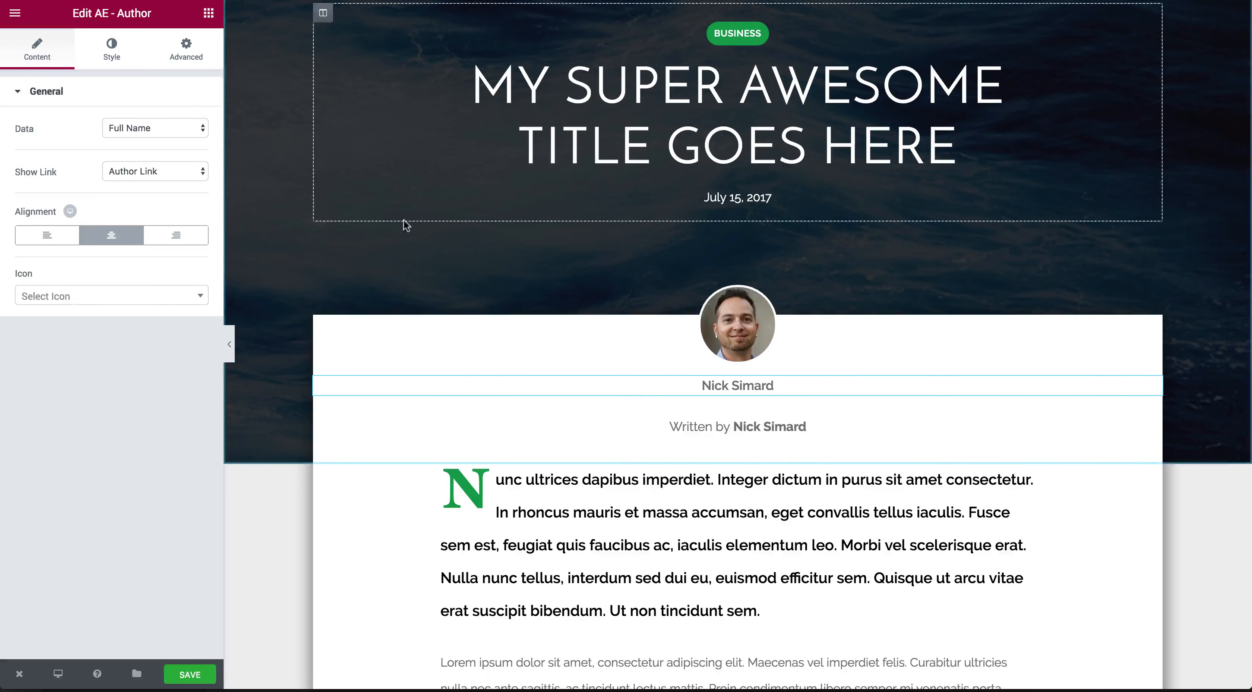
# - Add a two-column section below the avatar and move the dynamic author name into its second column, aligned left
pyautogui.click(210, 18)
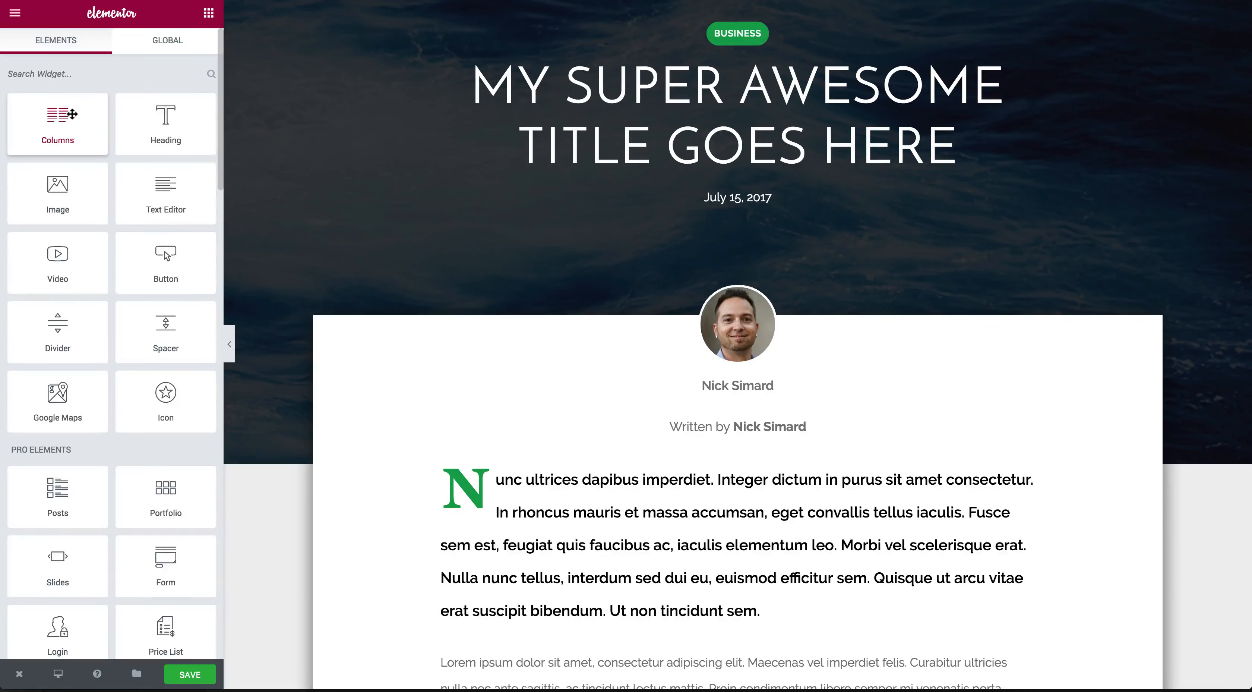
pyautogui.moveTo(95, 114); pyautogui.dragTo(733, 374)
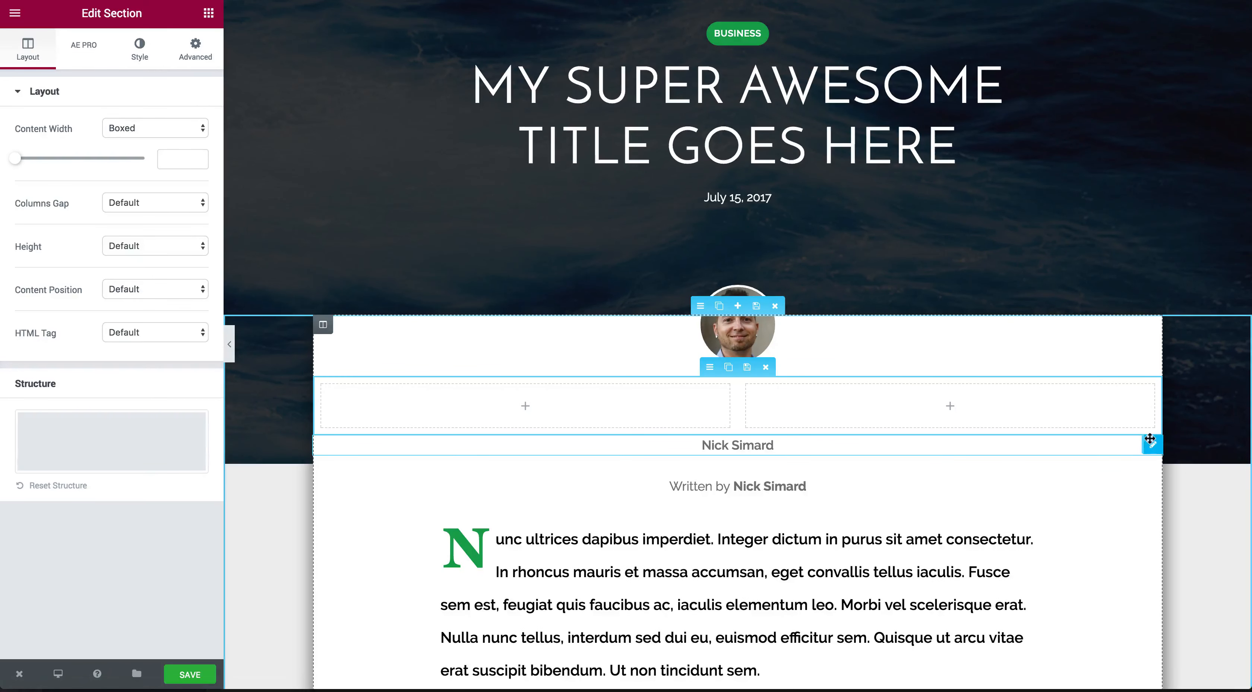
pyautogui.moveTo(1118, 444); pyautogui.dragTo(1026, 419)
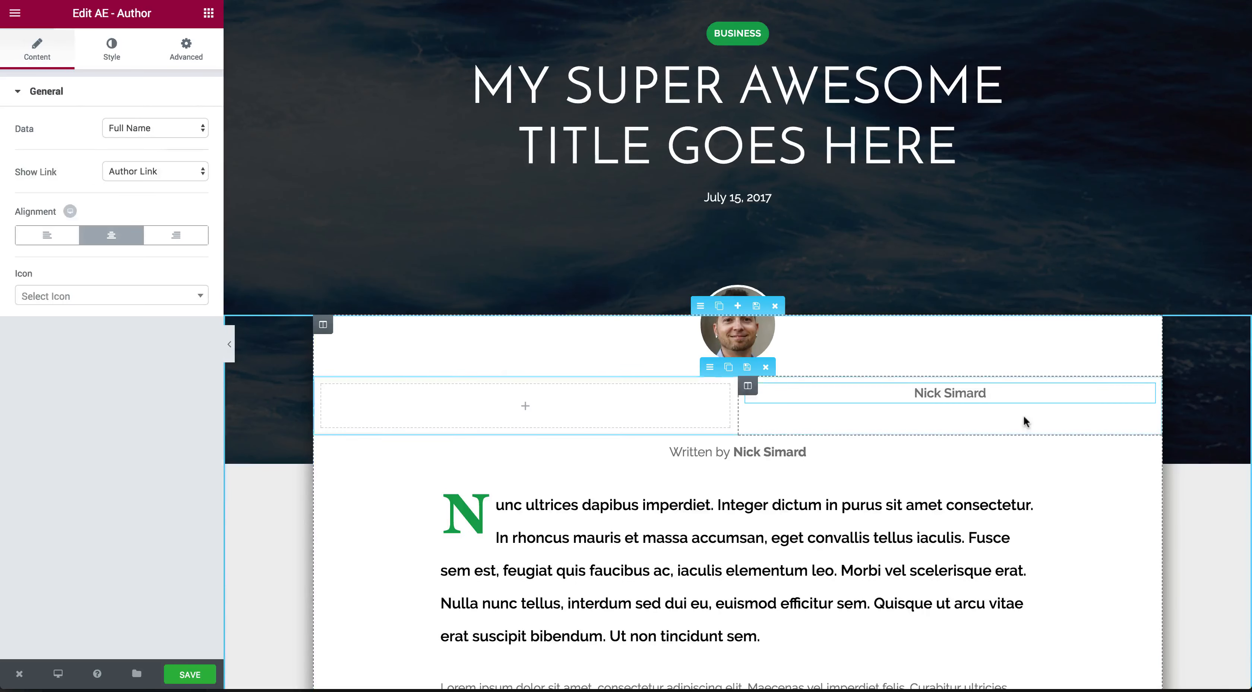
pyautogui.click(49, 237)
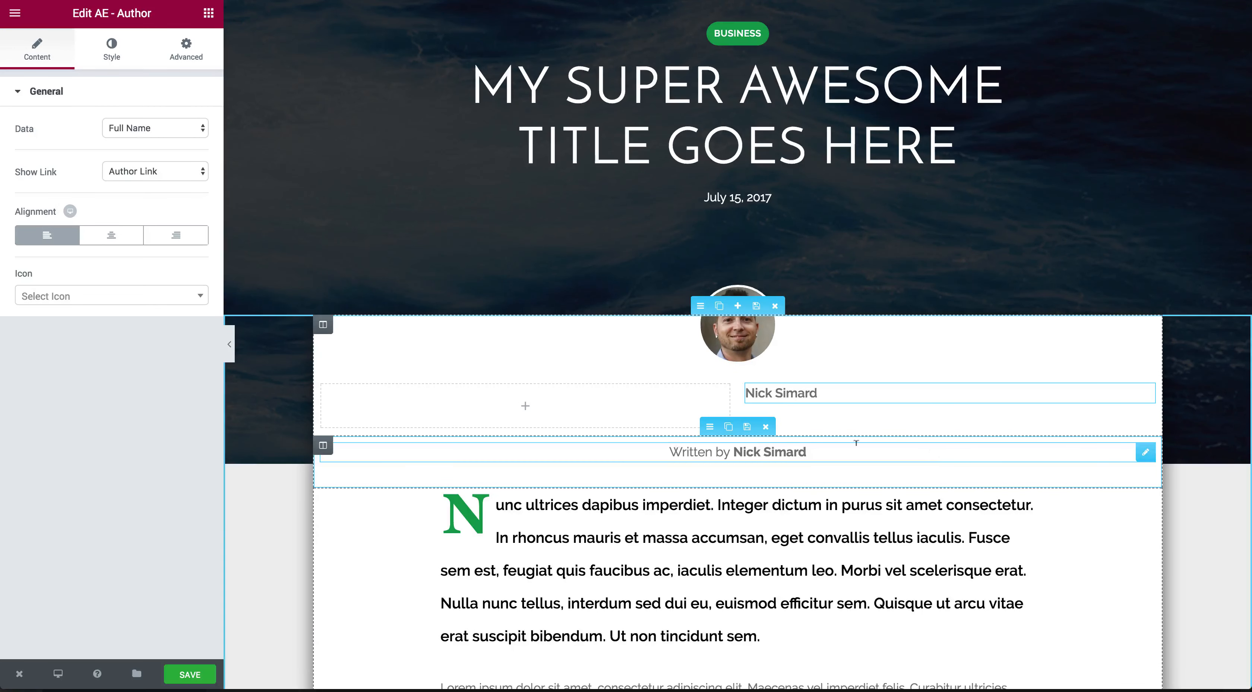
# - Move the static "Written by" text into the first column of the new section and align it right
pyautogui.moveTo(1138, 452); pyautogui.dragTo(715, 400)
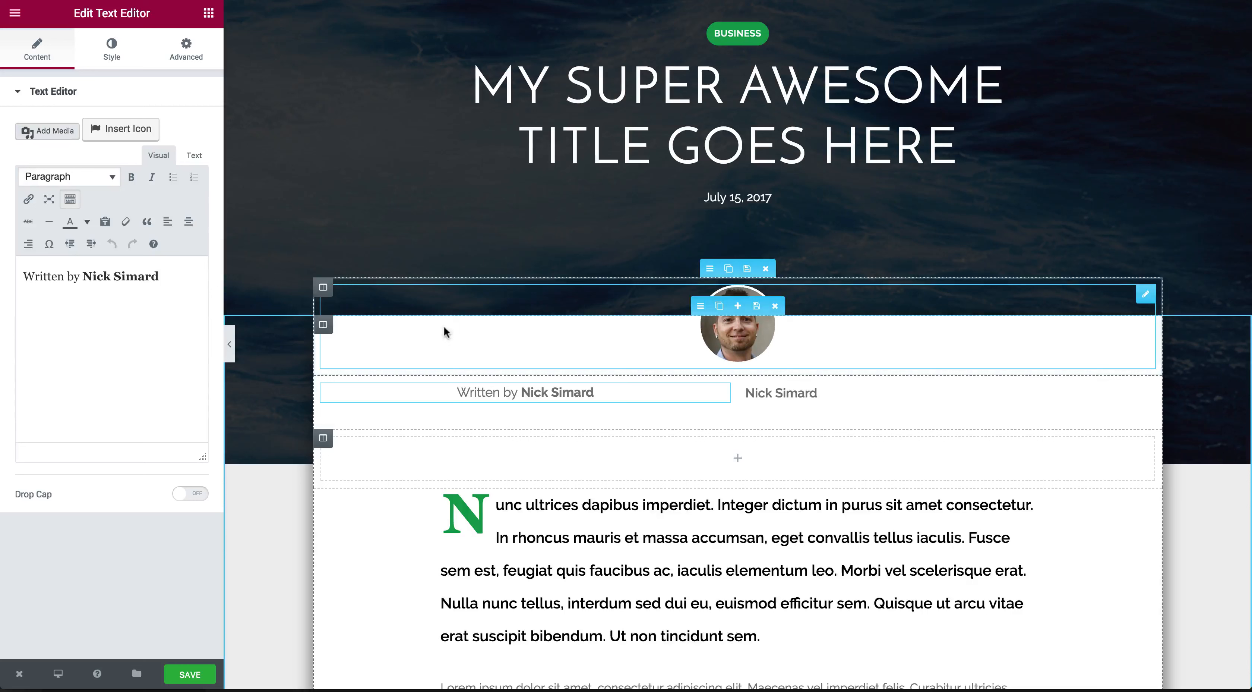
pyautogui.click(115, 55)
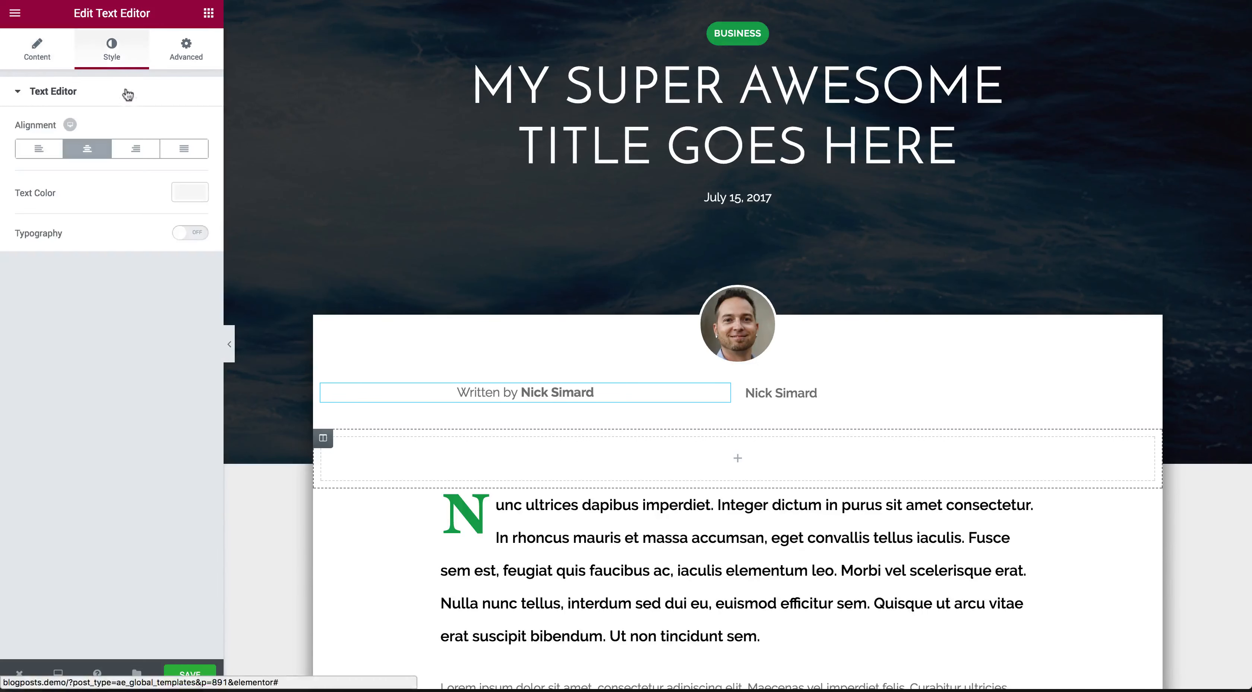
pyautogui.click(141, 148)
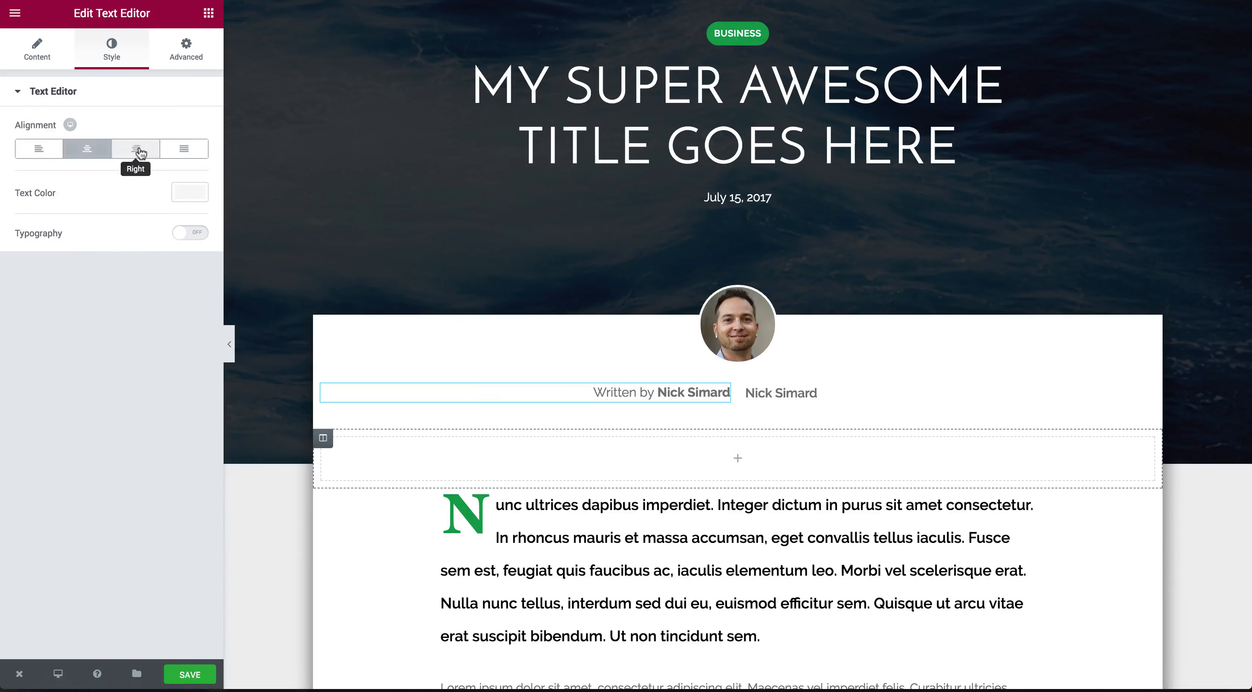
# - Delete the static author name from the text widget, leaving only "Written by"
pyautogui.click(43, 57)
pyautogui.moveTo(164, 272); pyautogui.dragTo(97, 271)
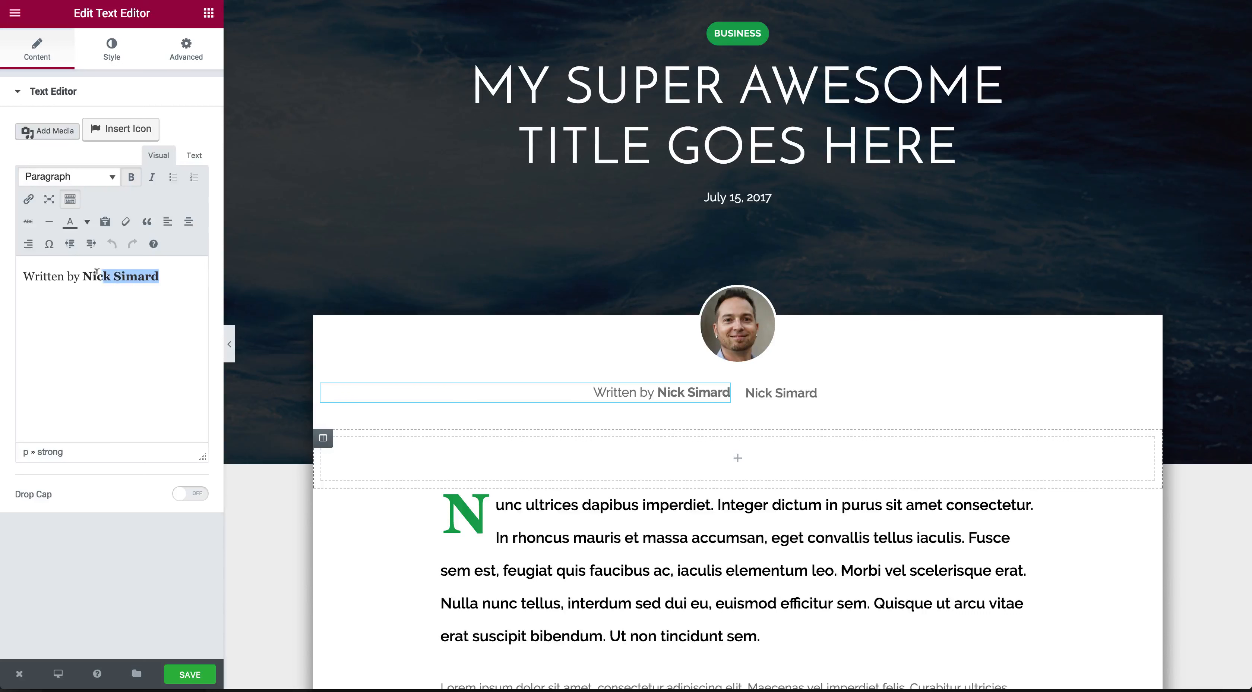
pyautogui.press('BackSpace')
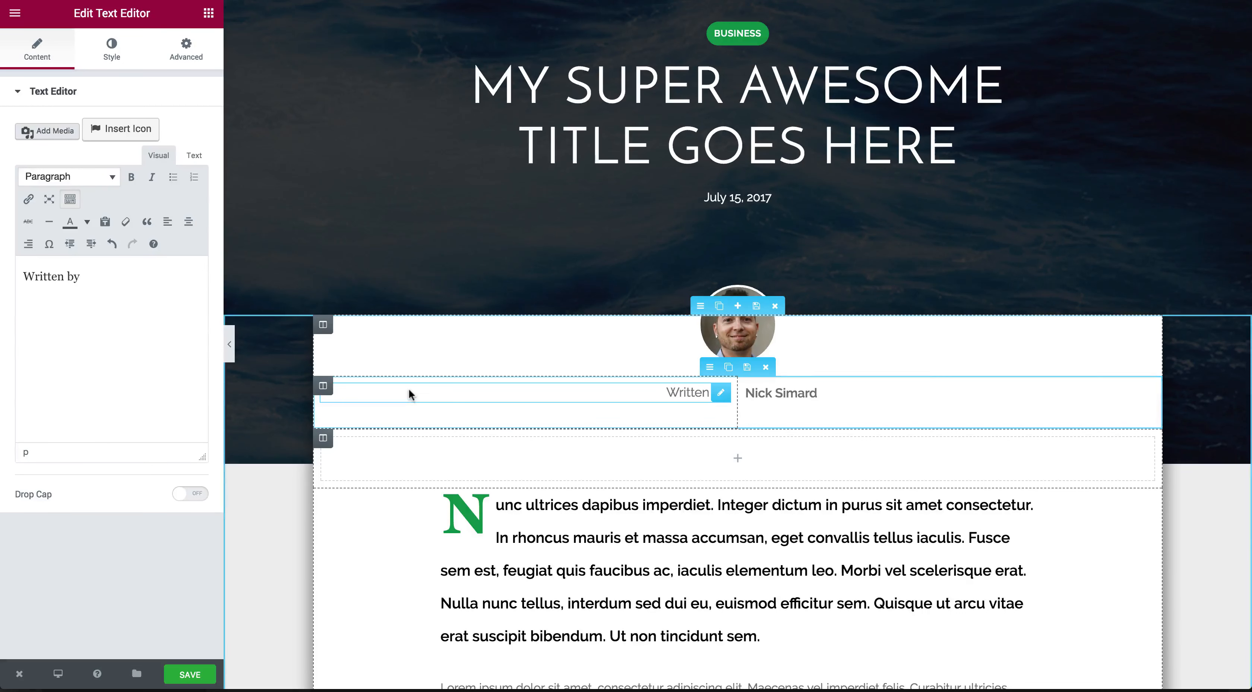
# - Set the margin and padding of the "Written by" column to 0 on all sides
pyautogui.click(324, 386)
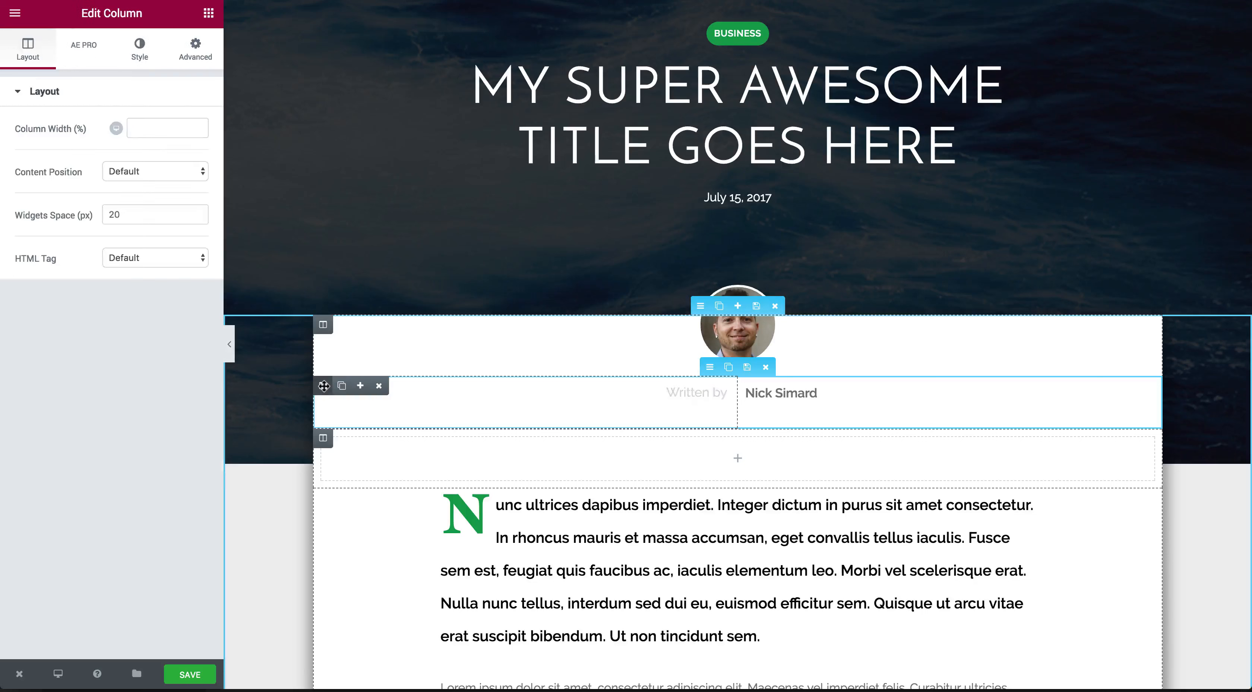
pyautogui.click(195, 48)
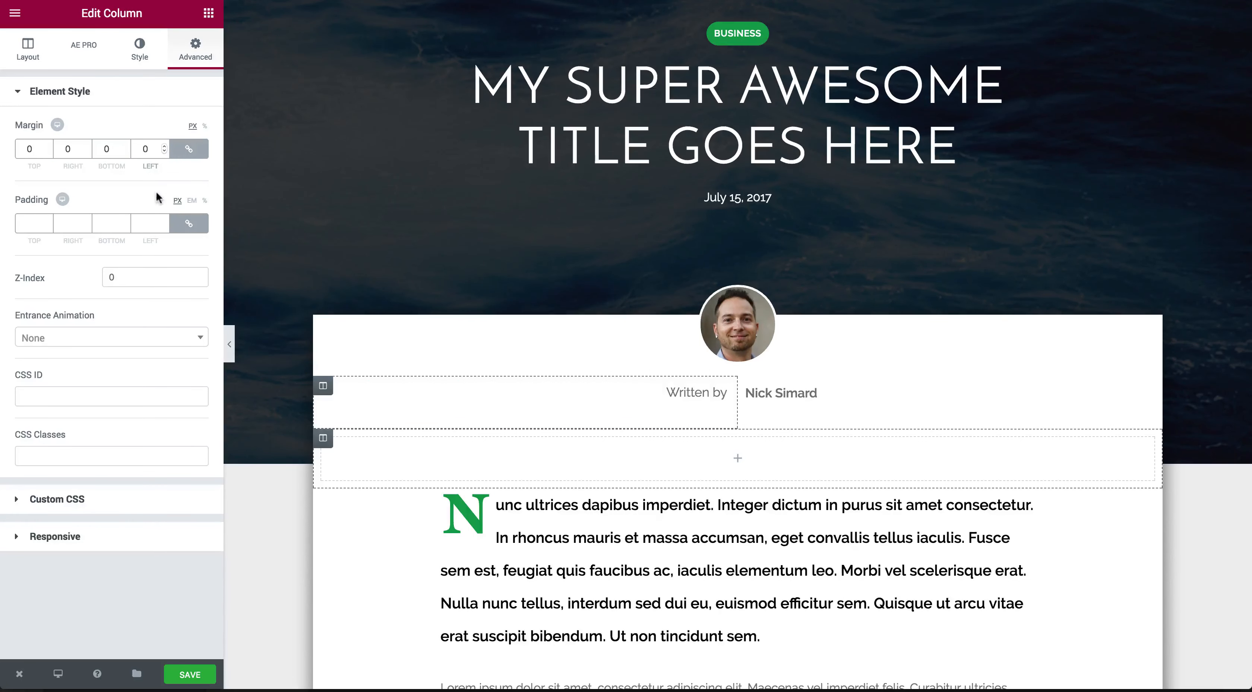
pyautogui.click(150, 221)
pyautogui.write('0')
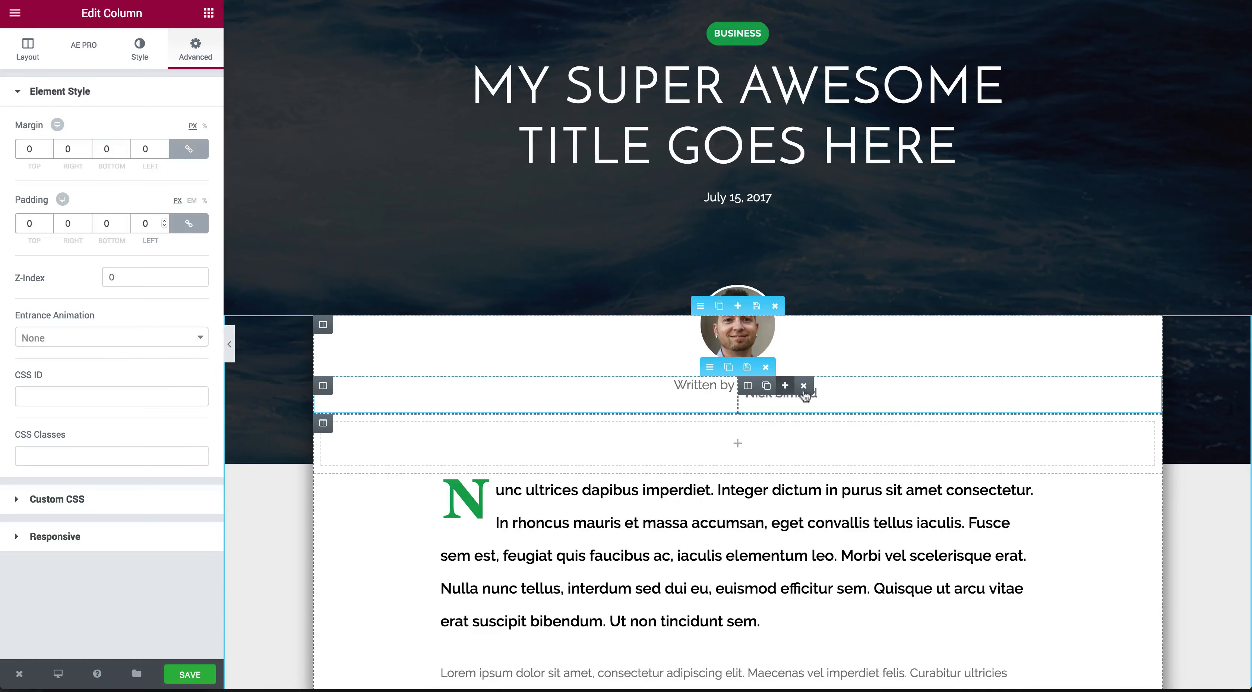
# - Set the margin and padding of the dynamic author name's column to 0 on all sides and preview the line
pyautogui.click(755, 385)
pyautogui.click(196, 57)
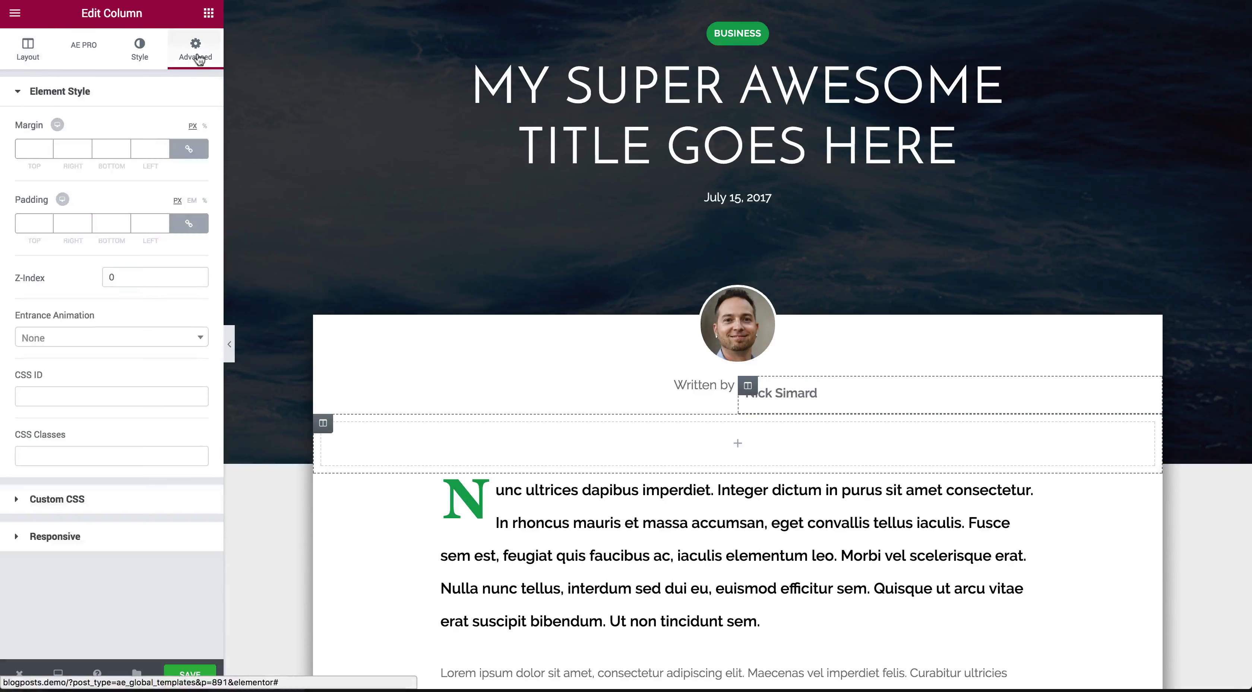
pyautogui.click(145, 147)
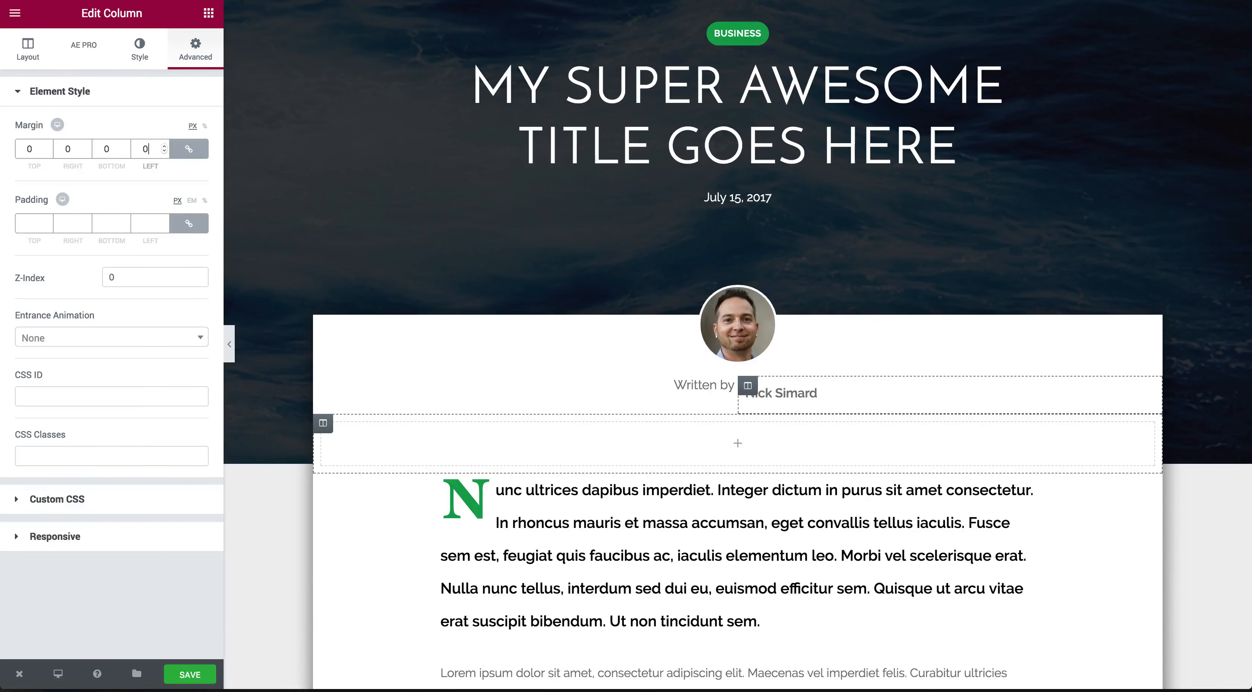
pyautogui.click(145, 217)
pyautogui.write('0')
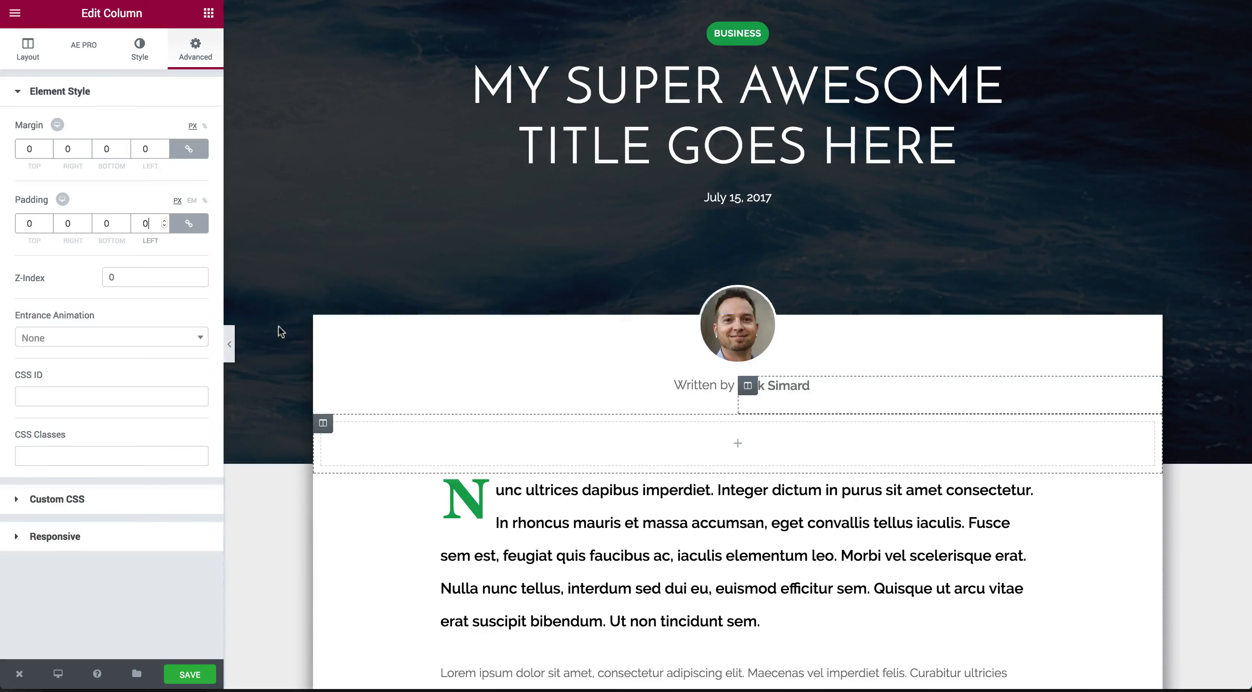
pyautogui.click(230, 345)
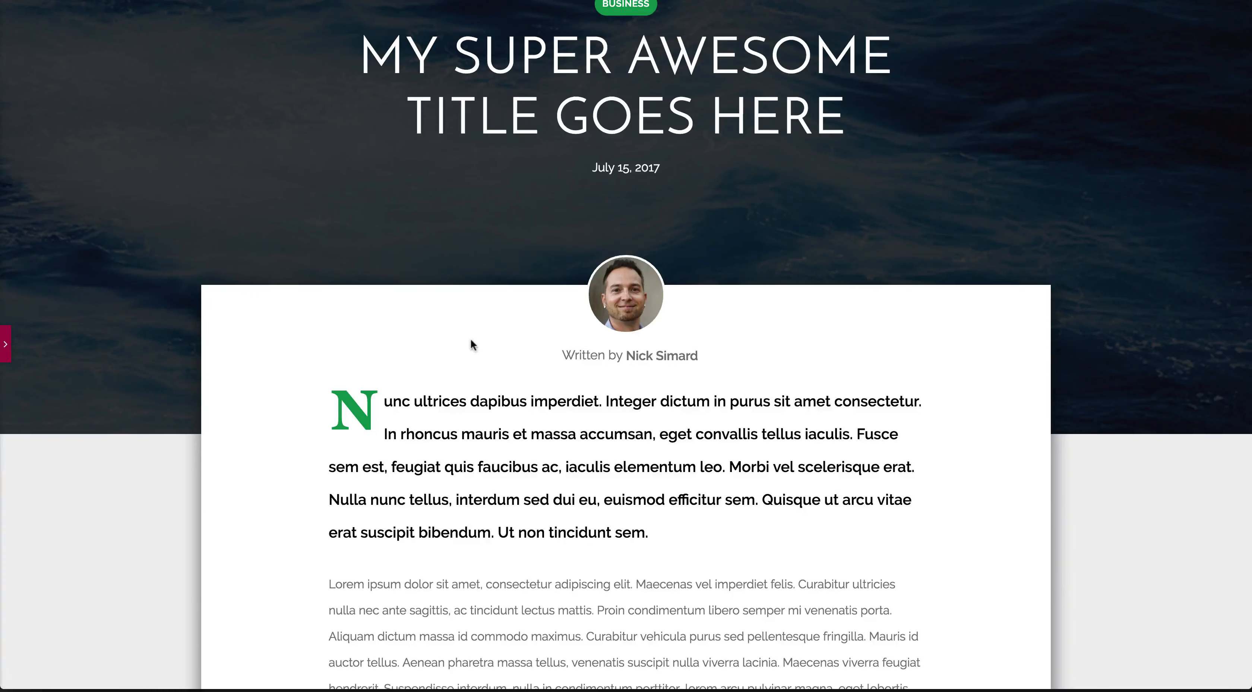
pyautogui.click(6, 346)
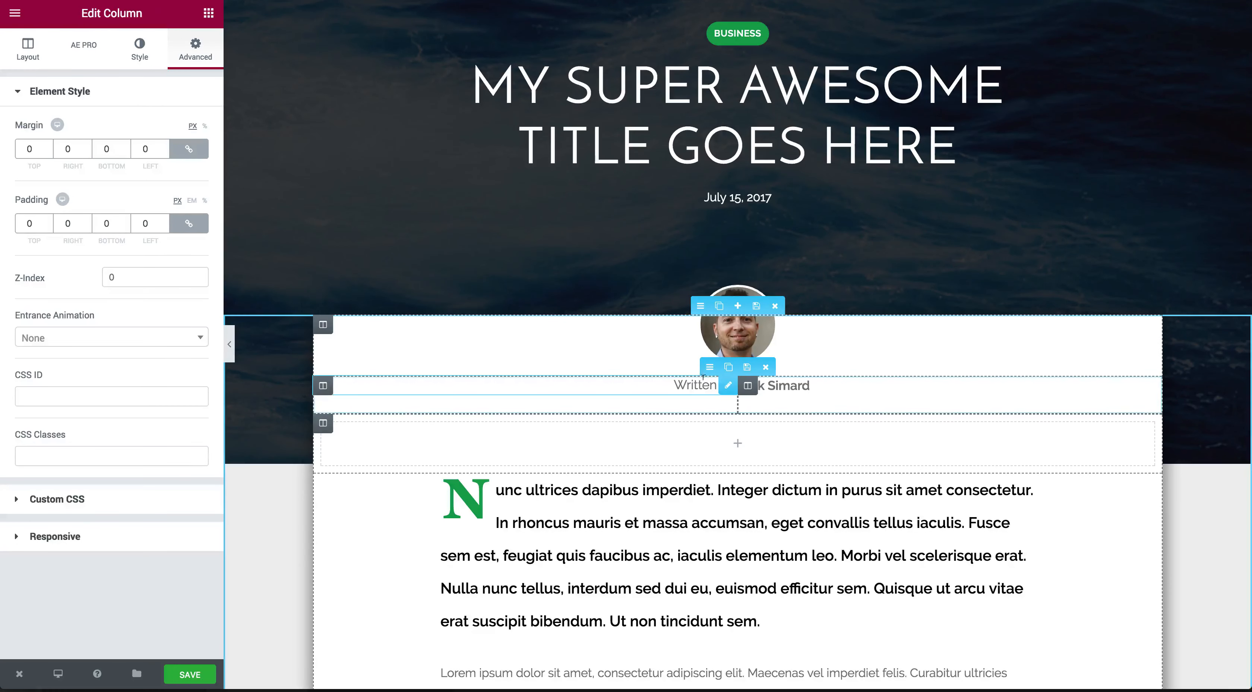
# - Unlink the margins of the two-column author section and set its top margin to 20 px
pyautogui.click(709, 369)
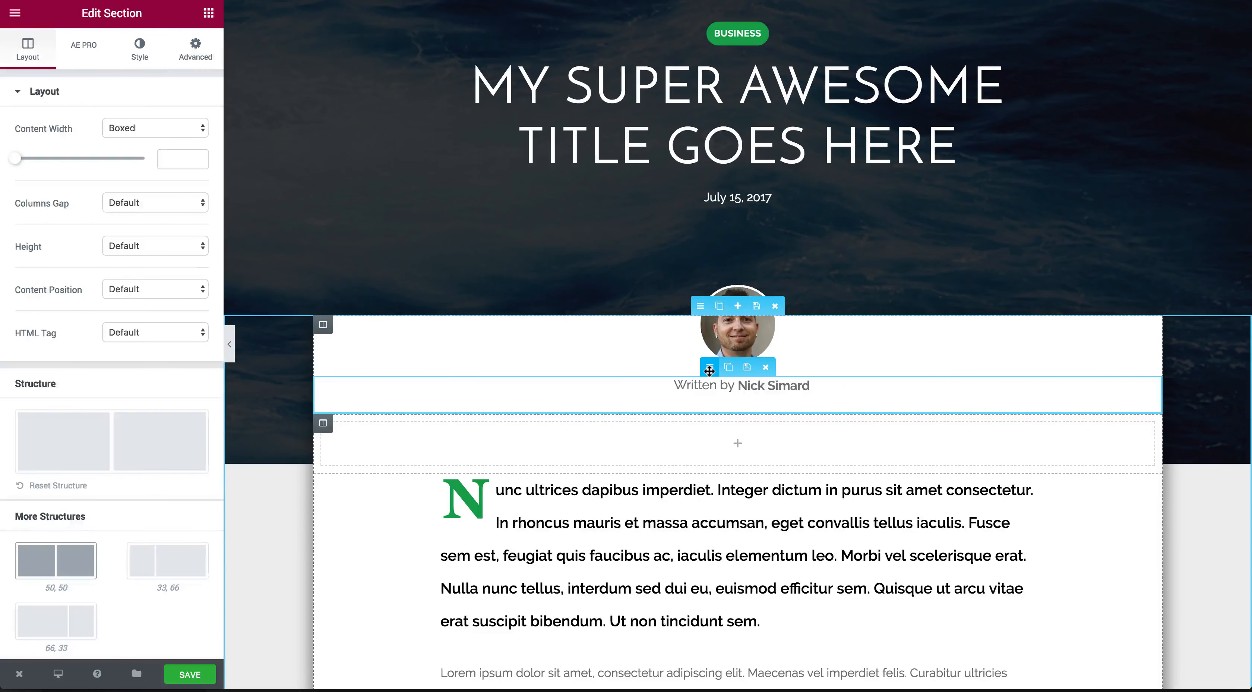
pyautogui.click(197, 59)
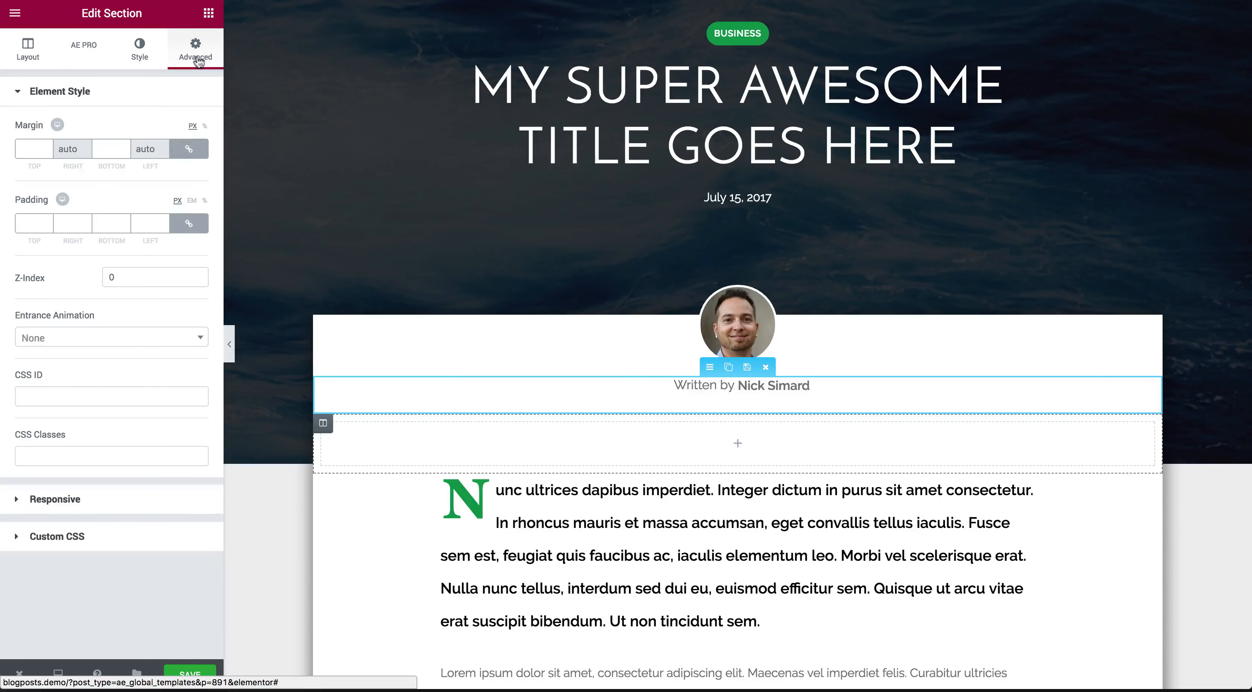
pyautogui.click(189, 150)
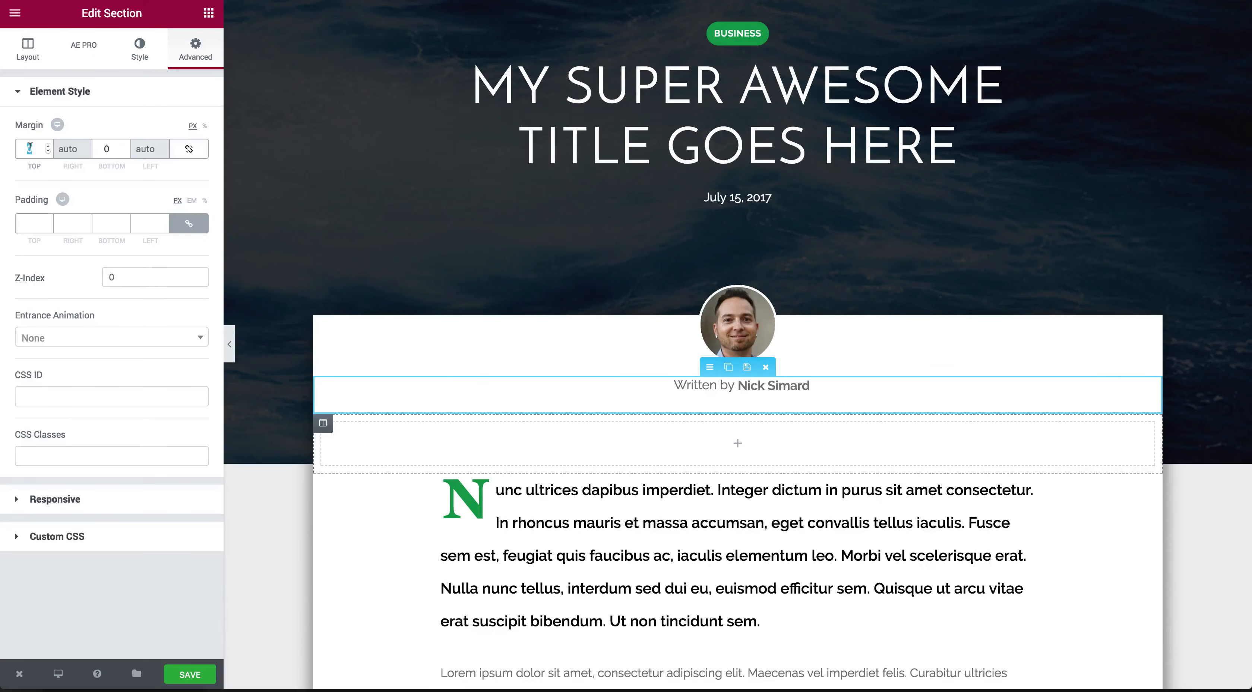
pyautogui.write('20')
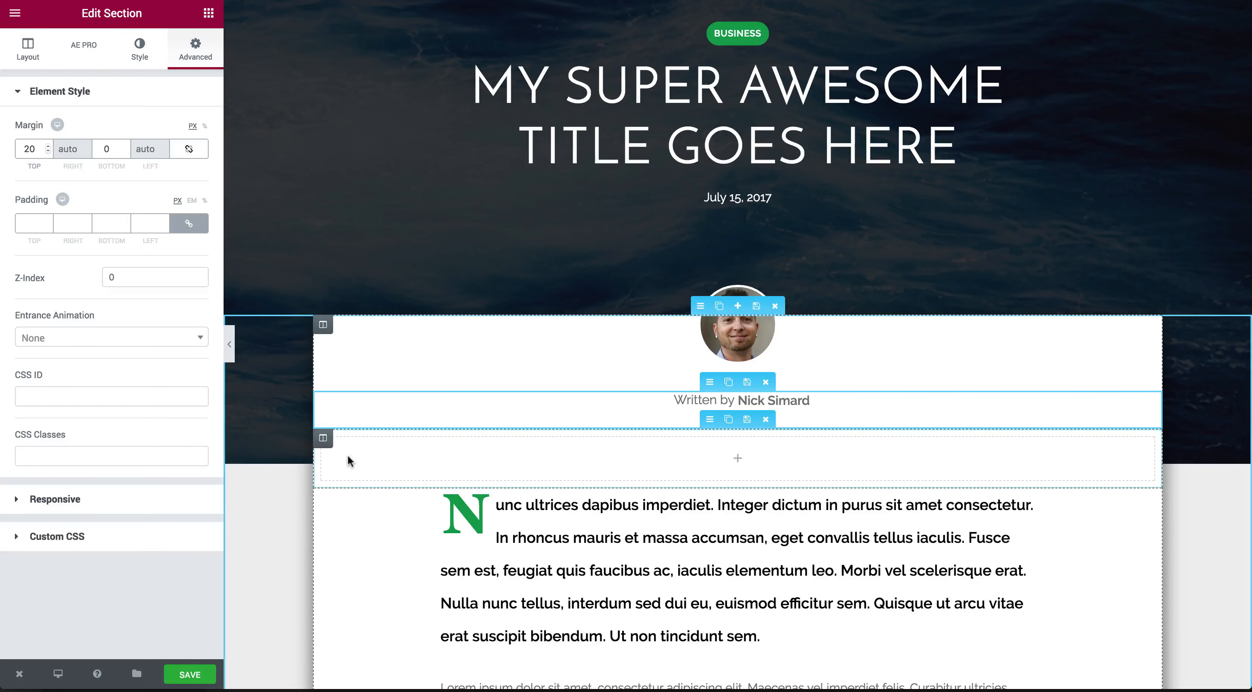
# - Delete the empty section below the author line and preview the page without the editing panel
pyautogui.click(765, 419)
pyautogui.click(704, 306)
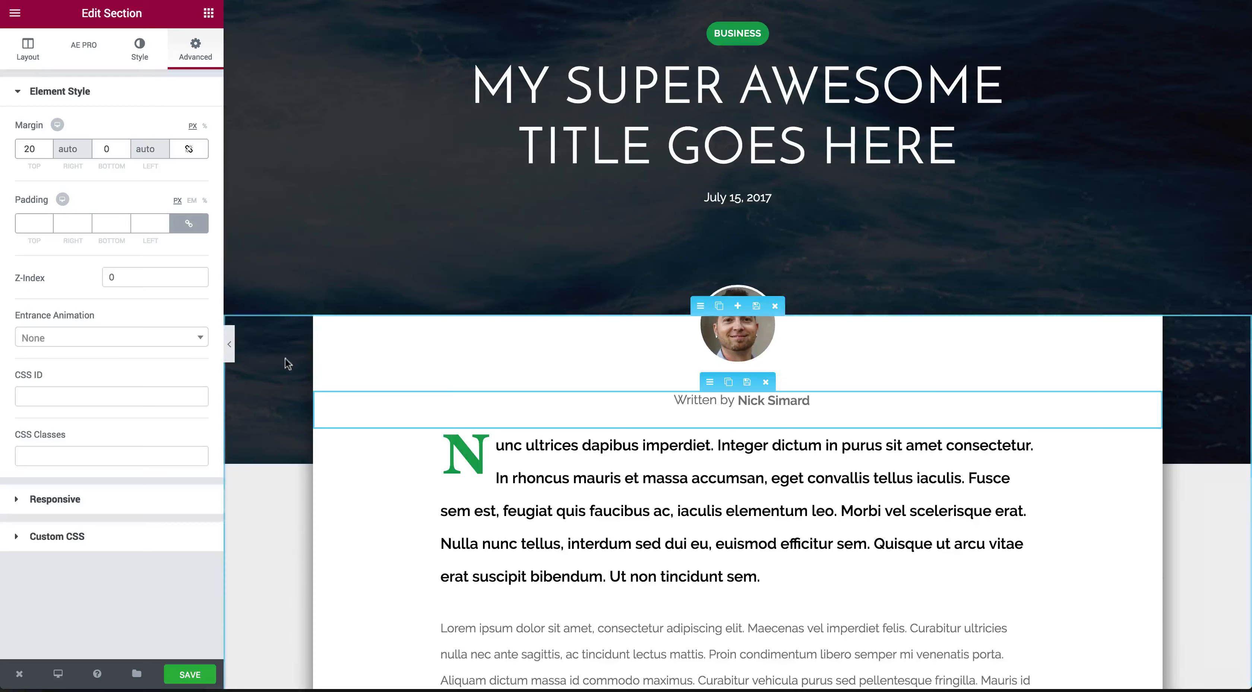
pyautogui.click(228, 344)
pyautogui.scroll(3, 210, 271)
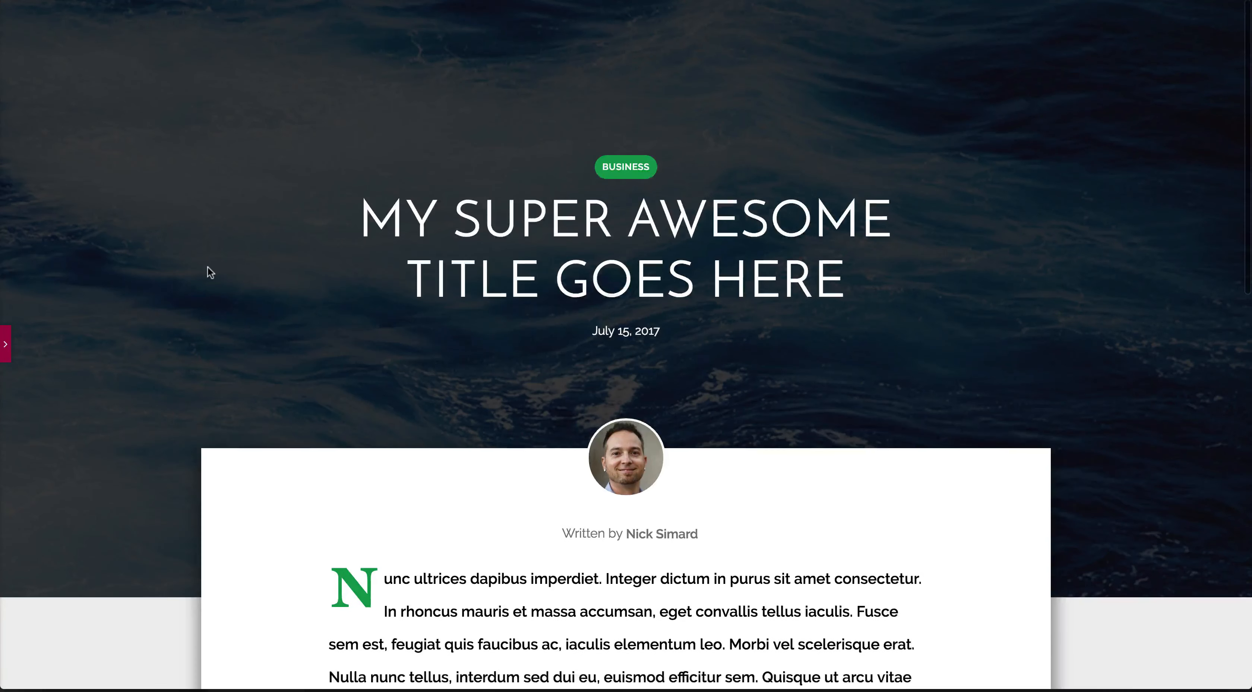
pyautogui.scroll(-4, 207, 266)
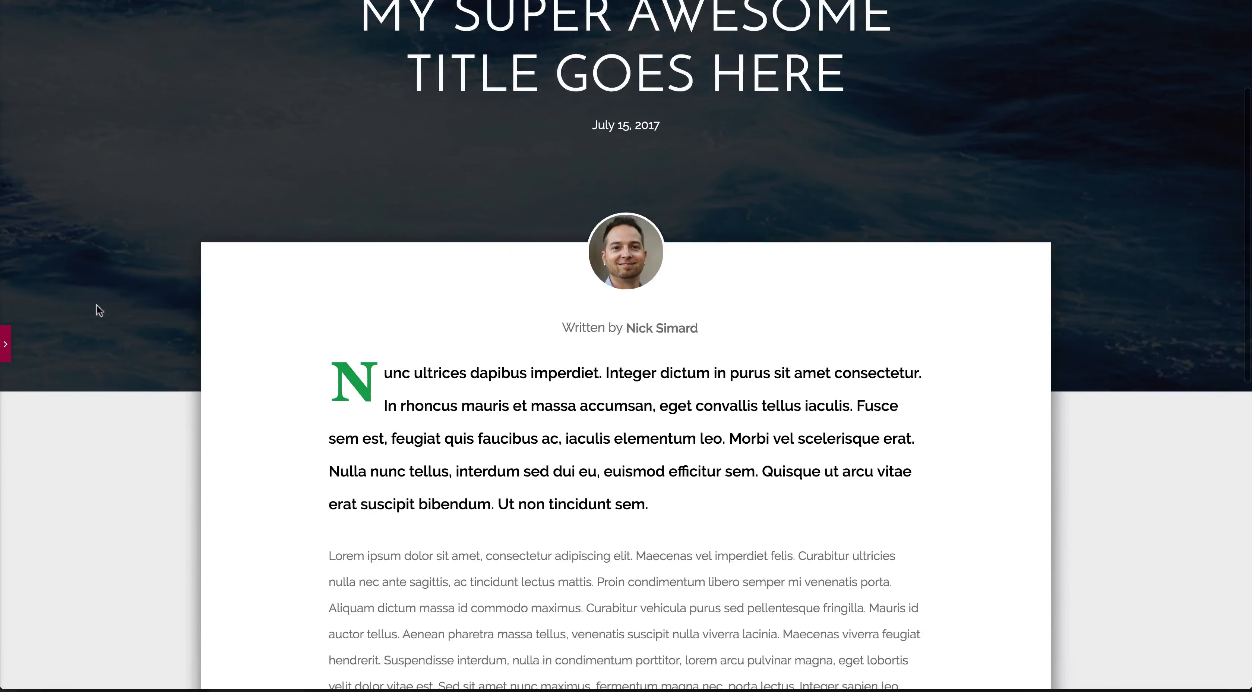
pyautogui.click(7, 346)
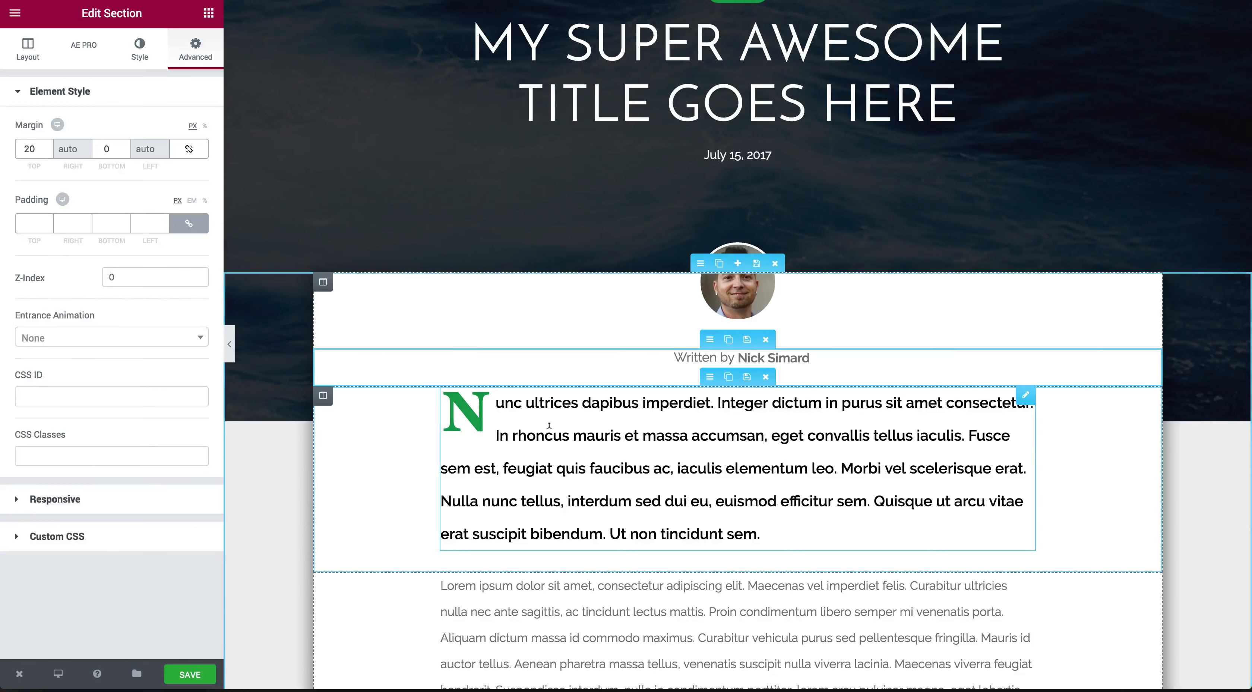
# - Insert an AE - Post Content widget above the static intro paragraph and make it show the excerpt
pyautogui.click(549, 426)
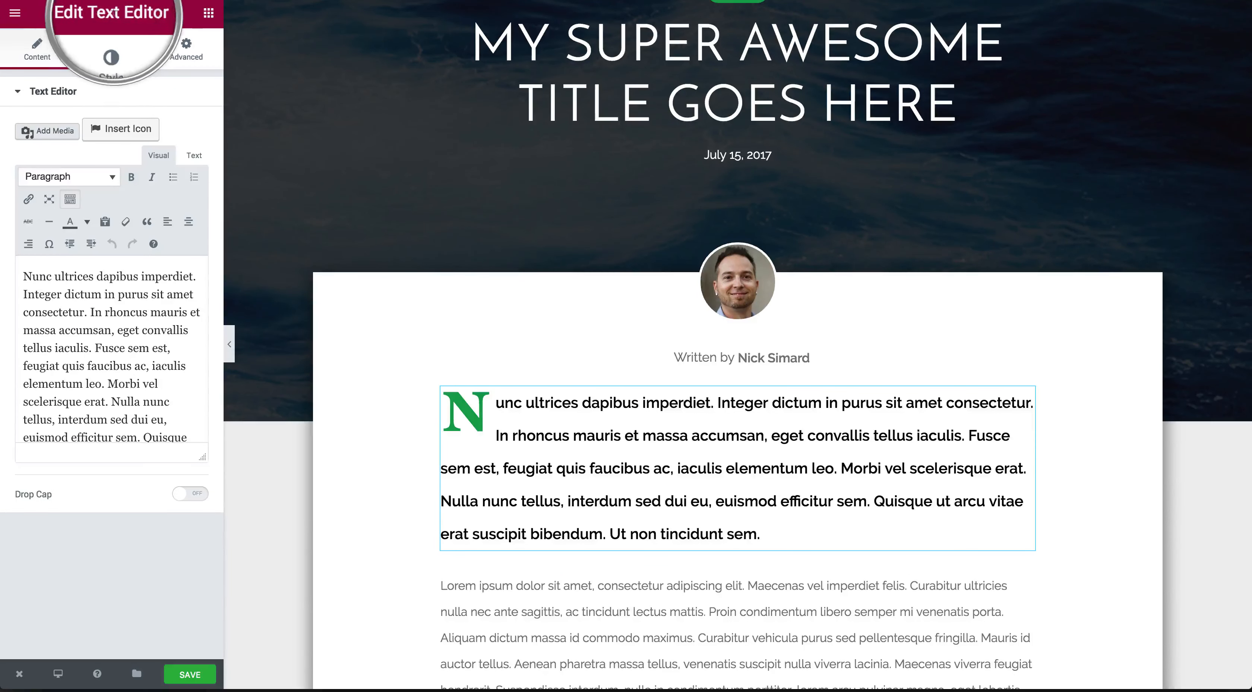
pyautogui.click(206, 18)
pyautogui.scroll(-5, 128, 246)
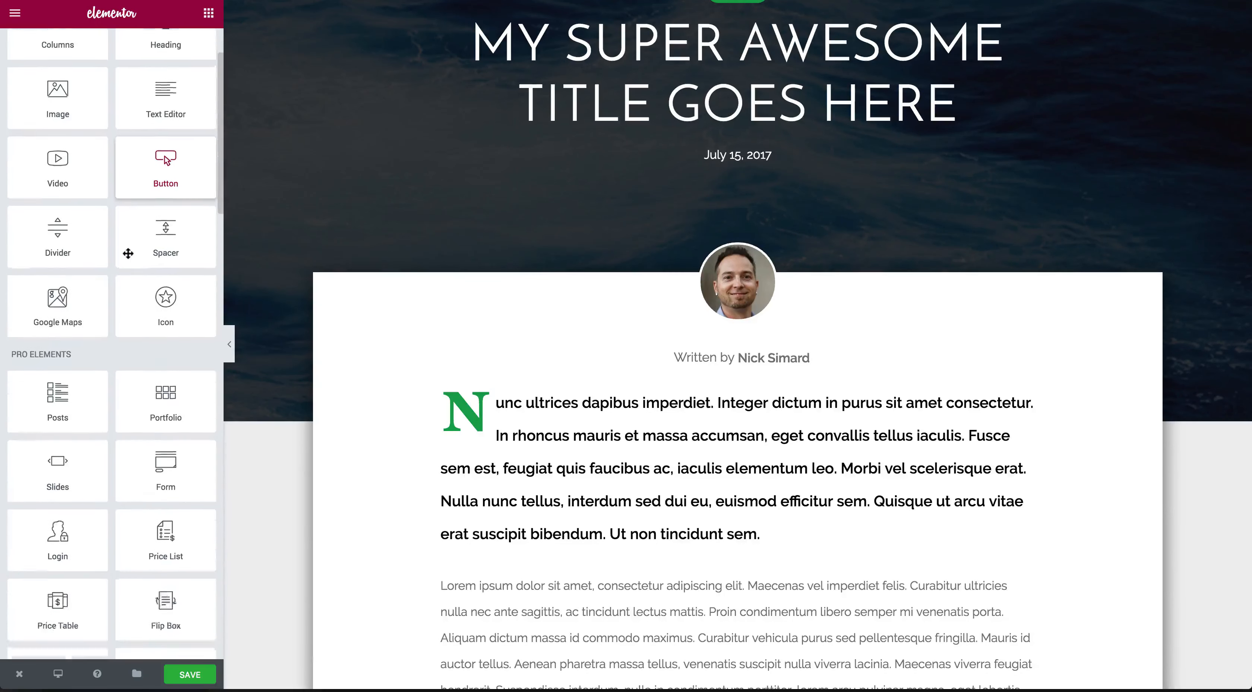
pyautogui.scroll(-8, 128, 253)
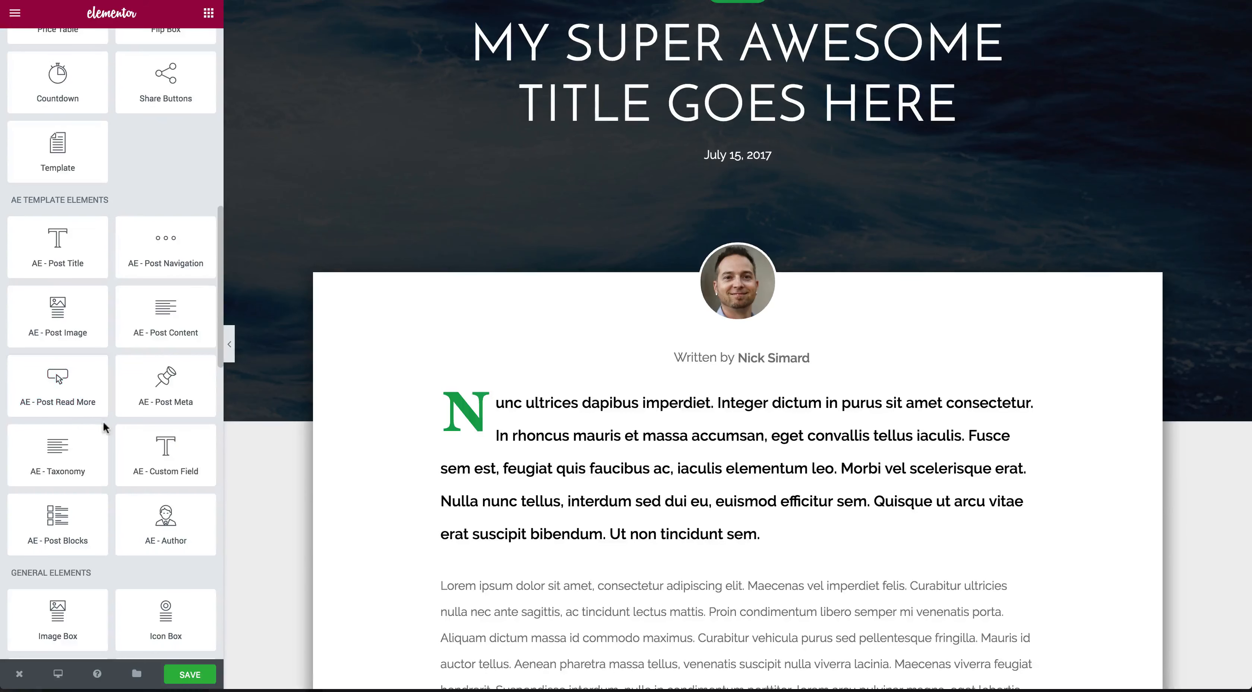
pyautogui.moveTo(165, 311); pyautogui.dragTo(536, 413)
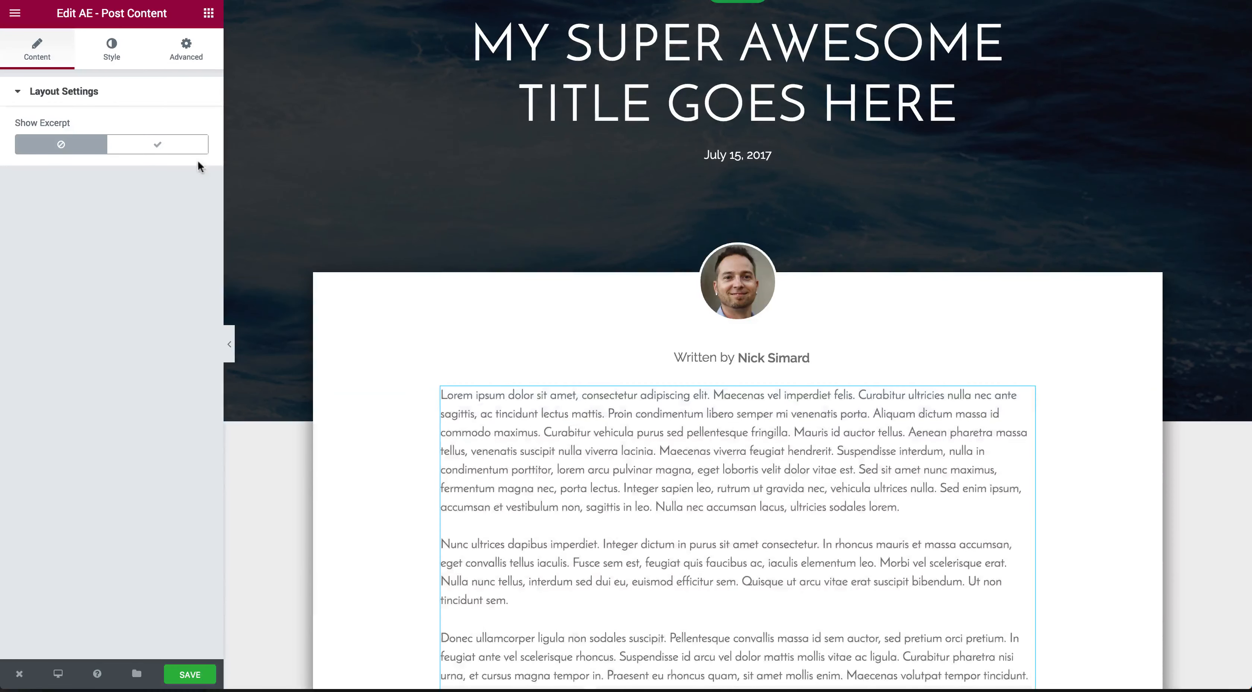
pyautogui.click(171, 153)
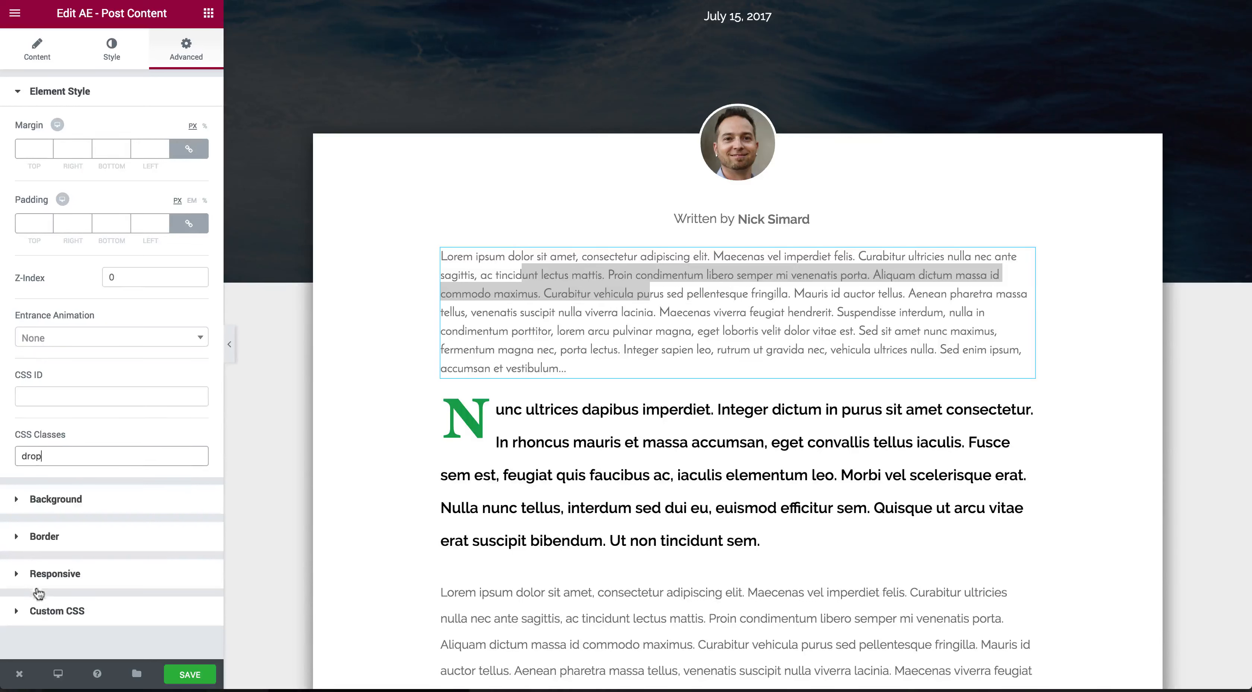
# - Give the excerpt the CSS class drop and custom first-letter CSS: #23a455, float left, Georgia, 75px, line-height 60px, padding 4px top, 8px right, 3px left
pyautogui.click(44, 610)
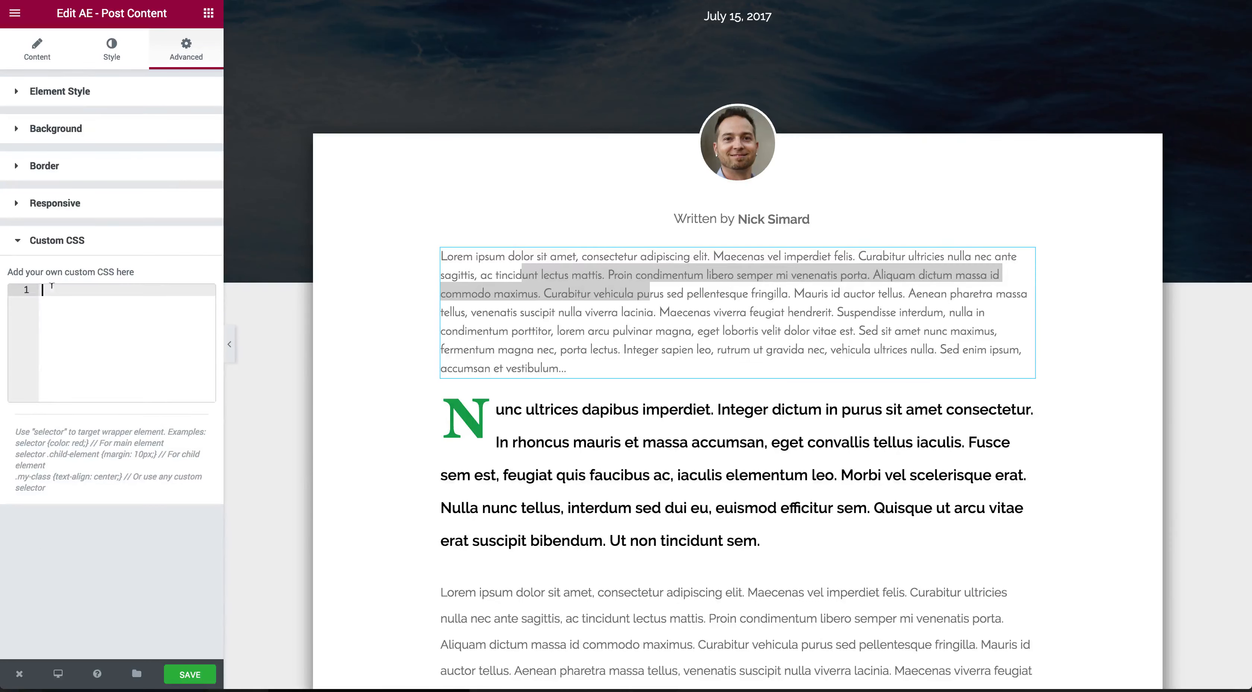
pyautogui.write('.drop div:first-child:first-letter {   color: #23a455;   float: left;   font-family: Georgia;   font-size: 75px;   line-height: 60px;   padding-top: 4px;   padding-right: 8px;   padding-left: 3px; }')
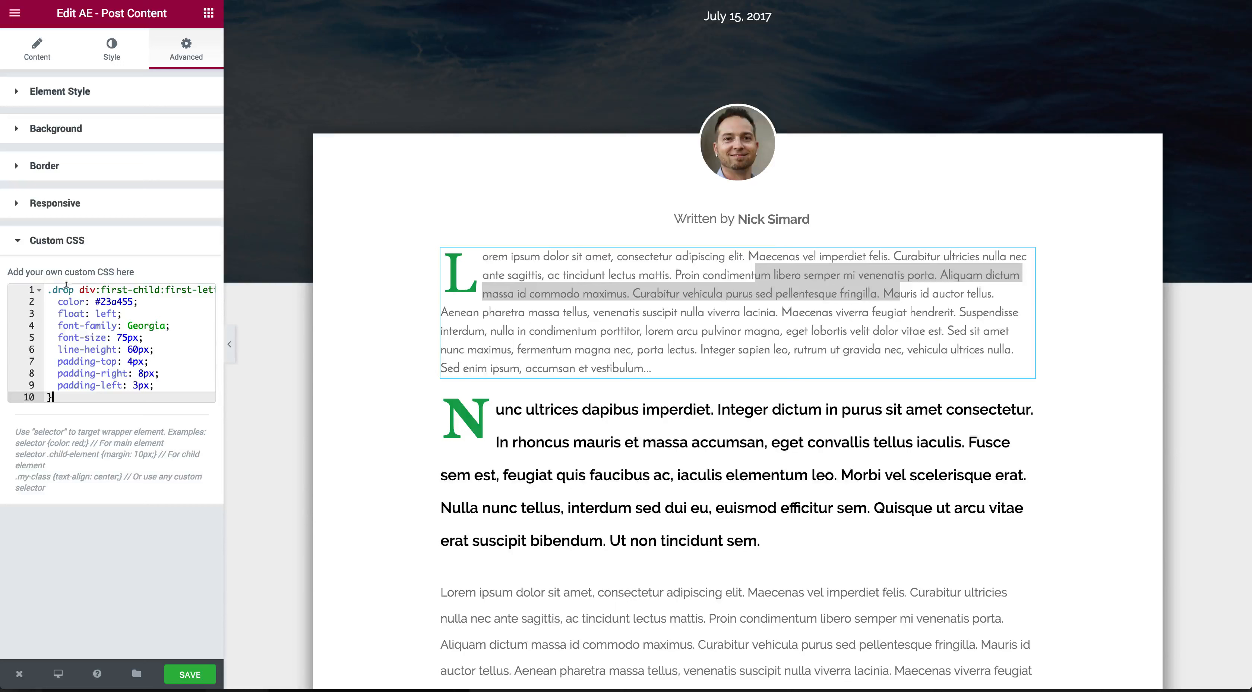
# - Check the static intro's text style, then color the dynamic excerpt black and enable its typography with a 20 px size
pyautogui.click(484, 433)
pyautogui.click(112, 49)
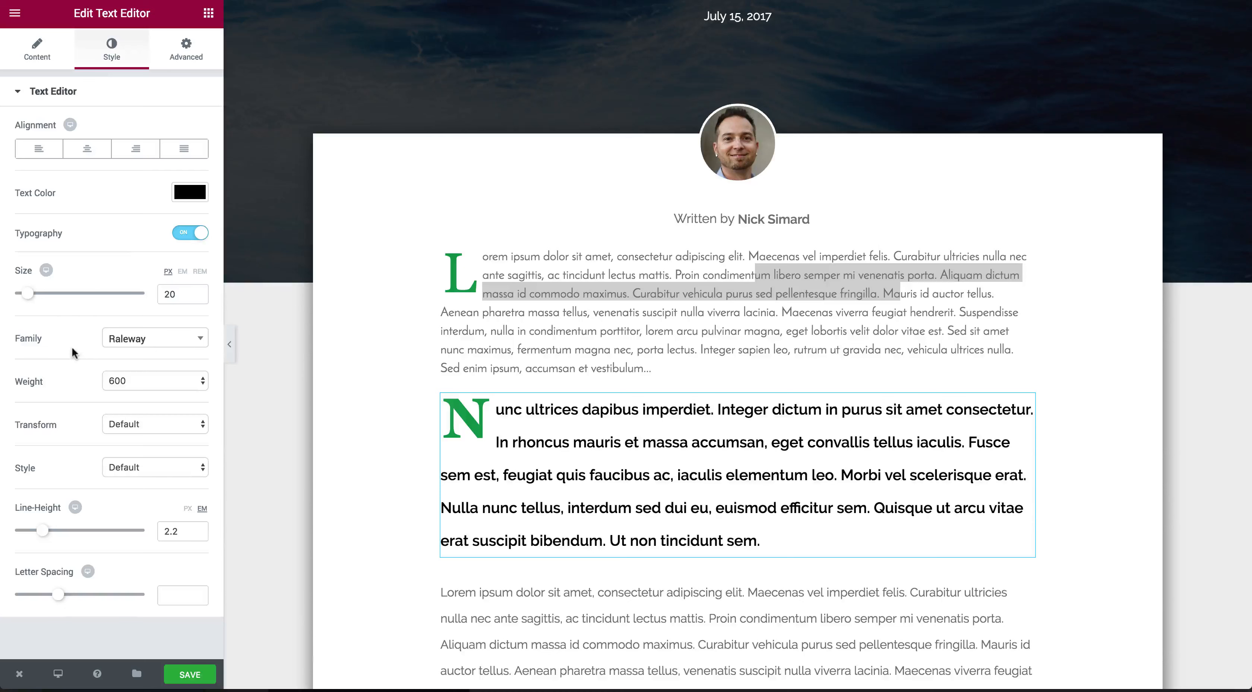
pyautogui.click(495, 274)
pyautogui.click(111, 49)
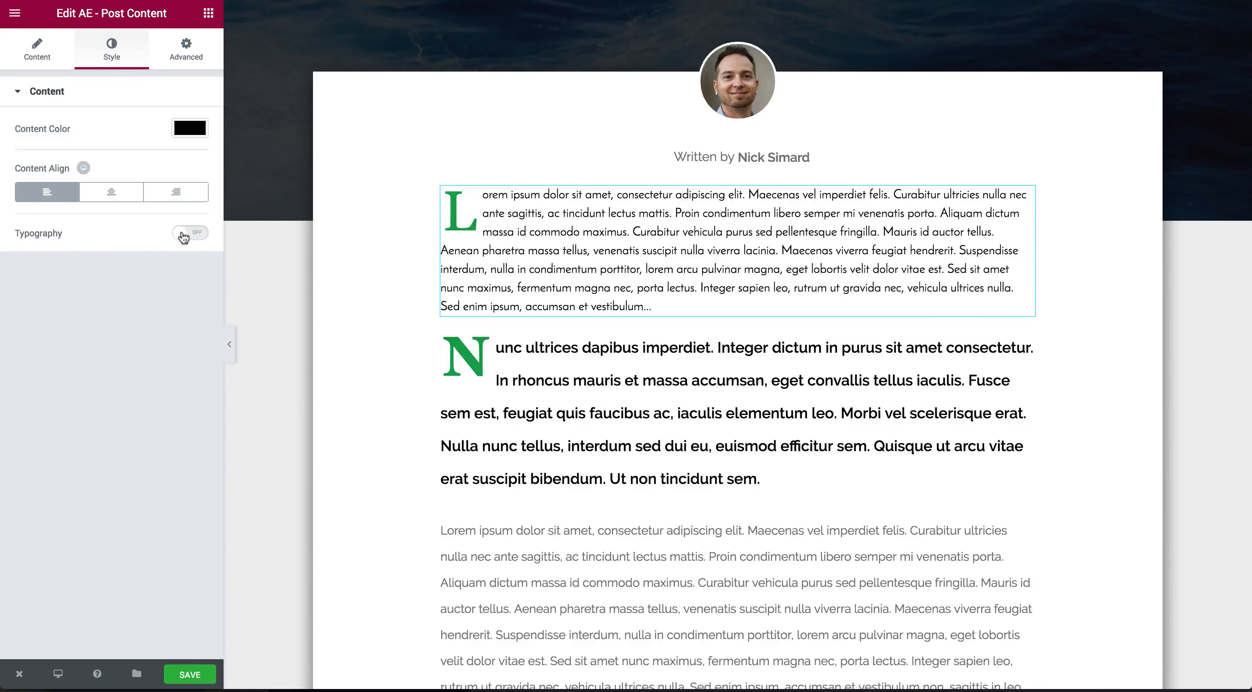
pyautogui.click(184, 236)
pyautogui.click(172, 292)
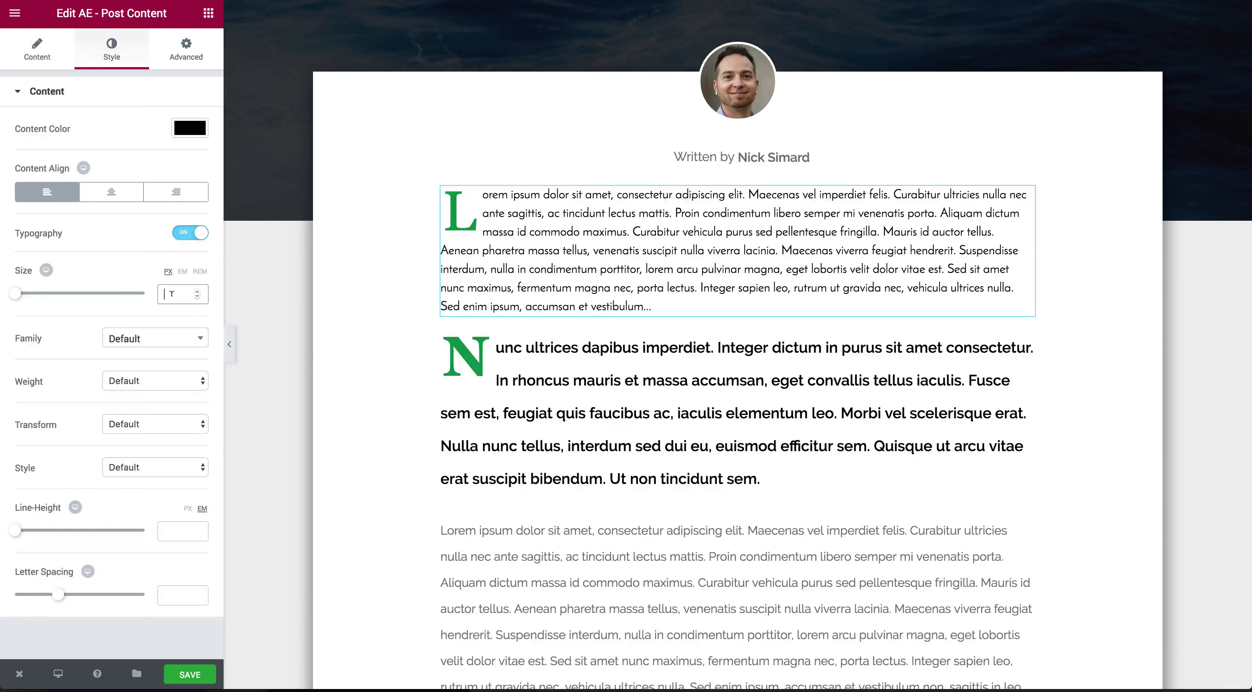
pyautogui.write('20')
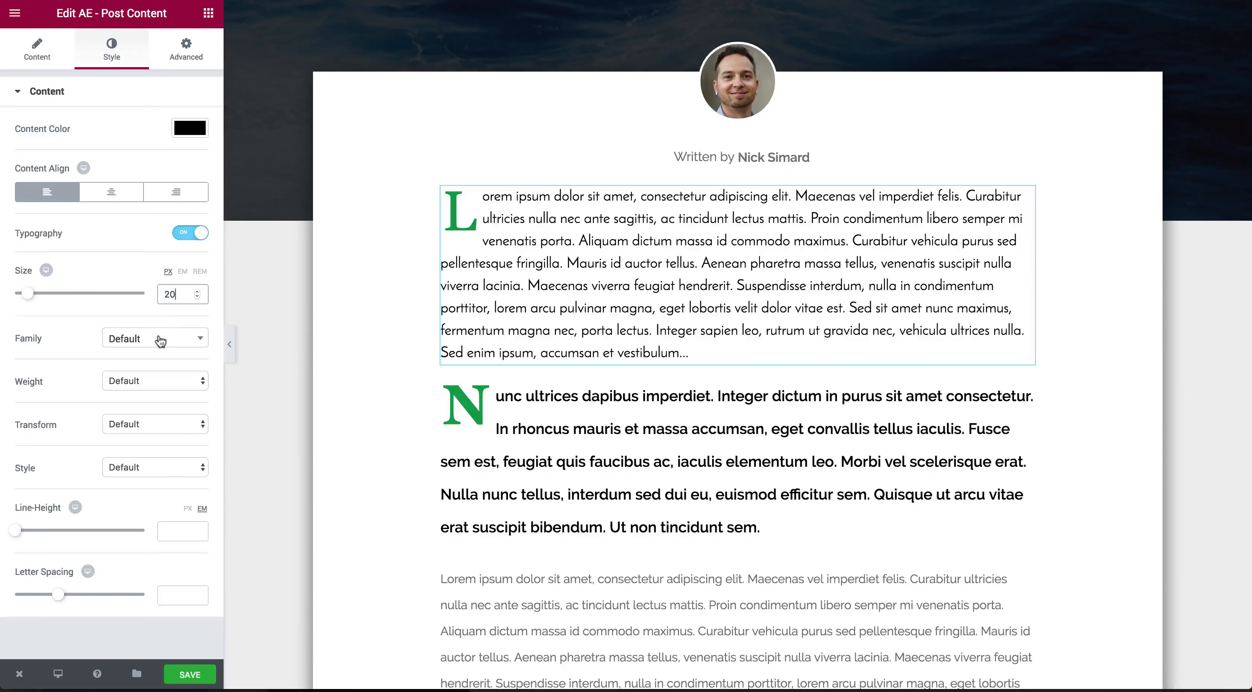
# - Set the dynamic excerpt's font family to Raleway, weight to 600 and line height to 2.2 em
pyautogui.click(152, 350)
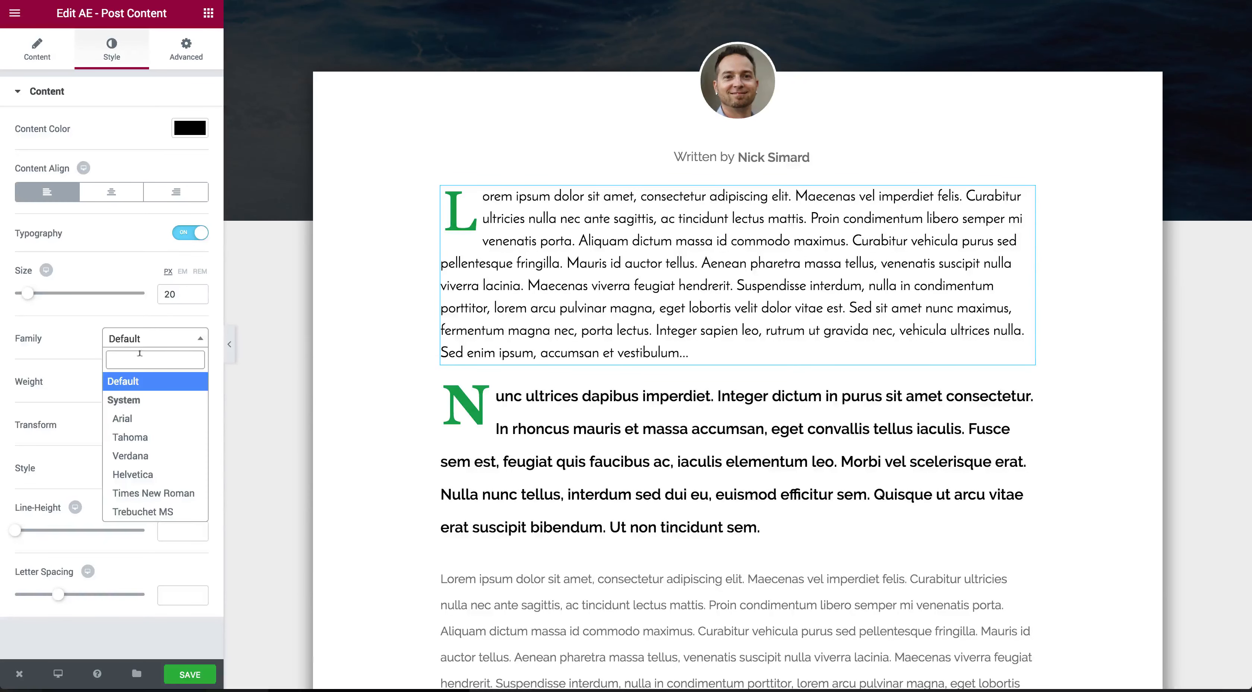
pyautogui.write('rale')
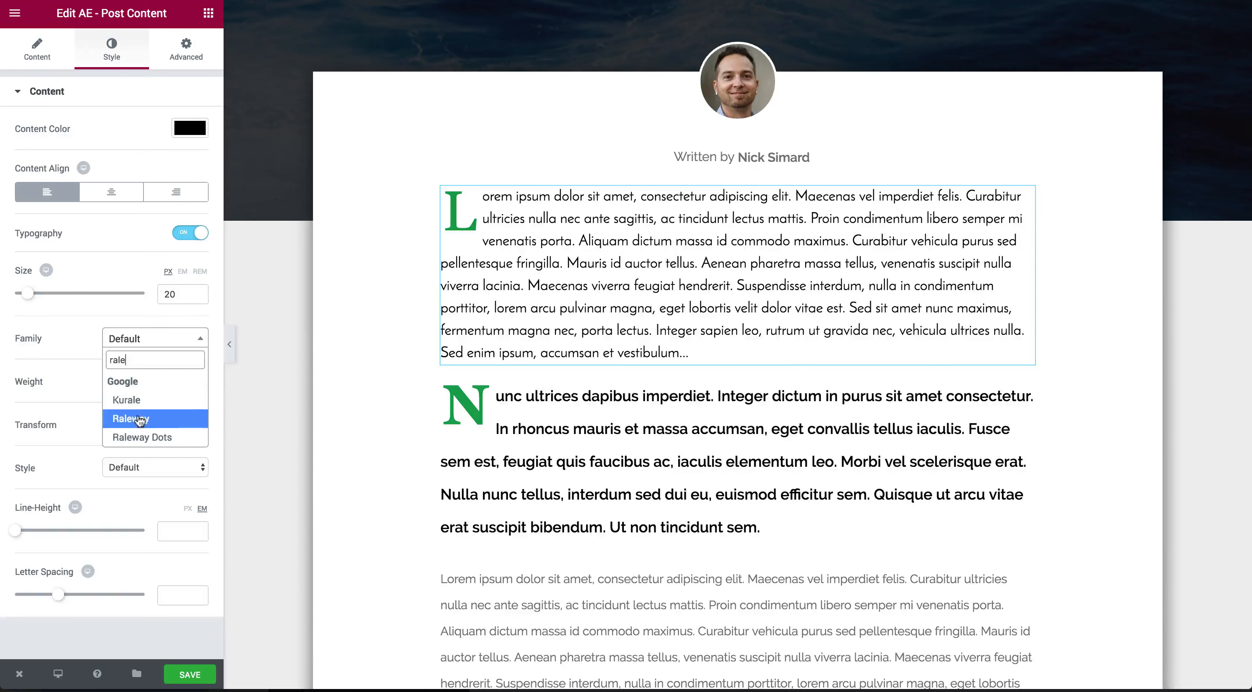
pyautogui.click(140, 418)
pyautogui.click(138, 382)
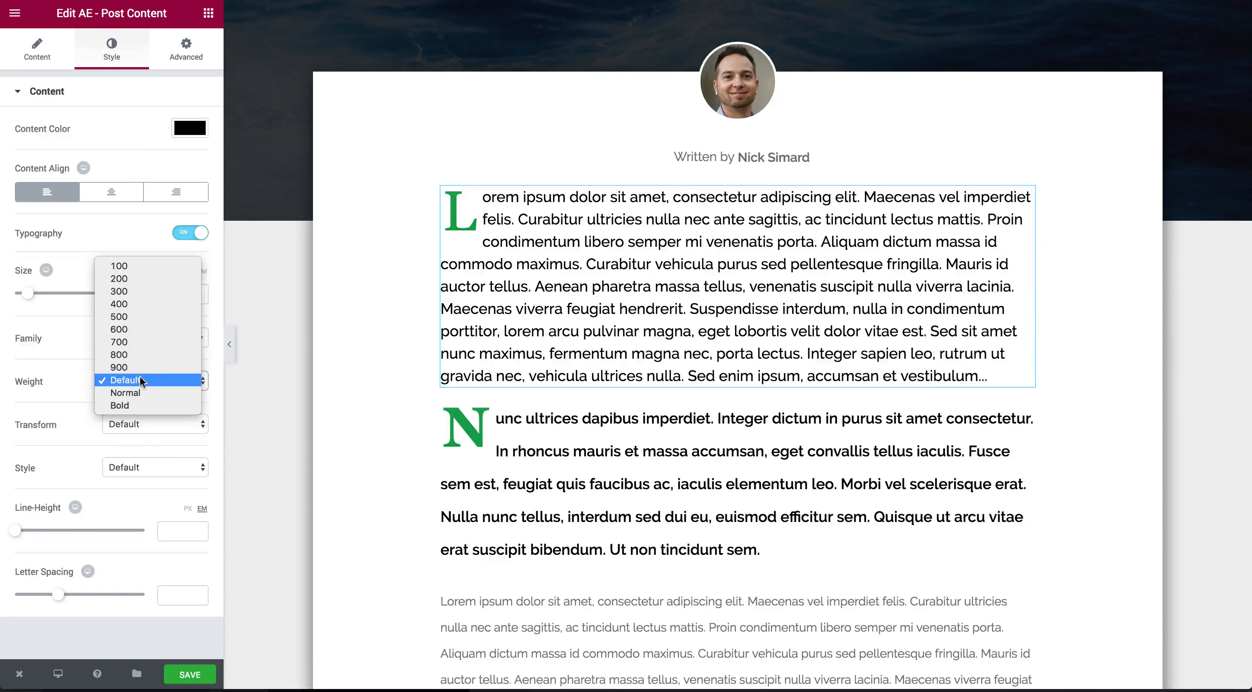
pyautogui.click(132, 330)
pyautogui.click(171, 523)
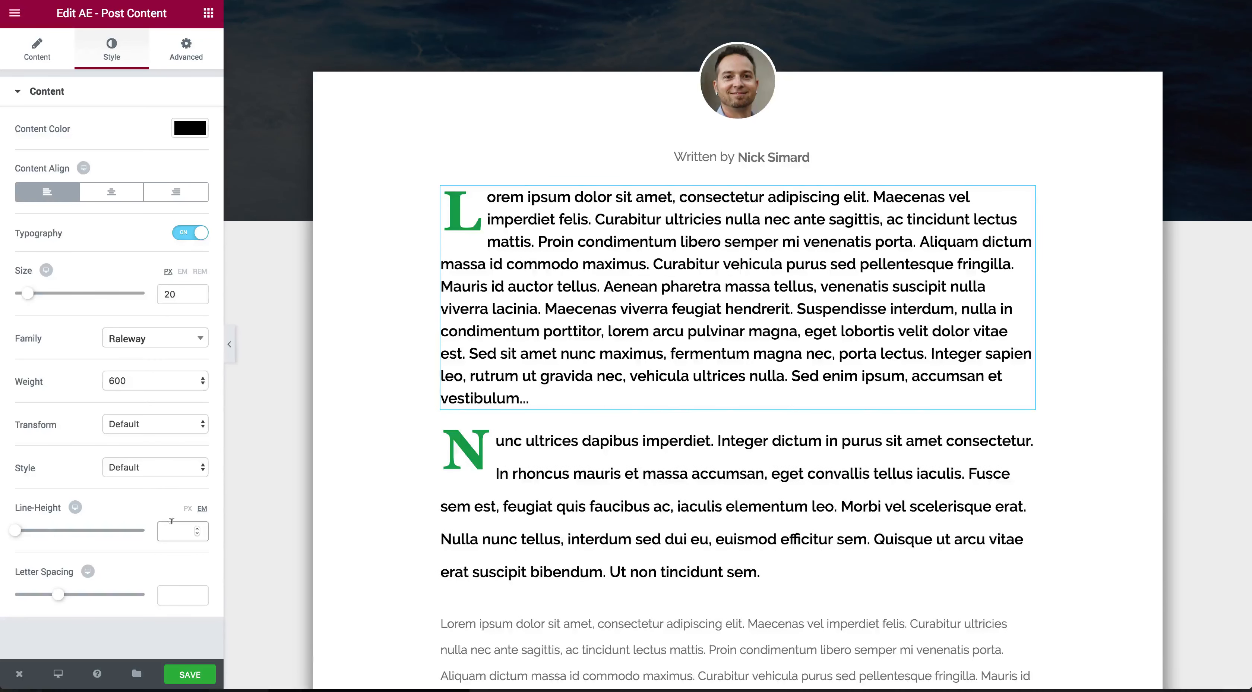
pyautogui.write('2.2')
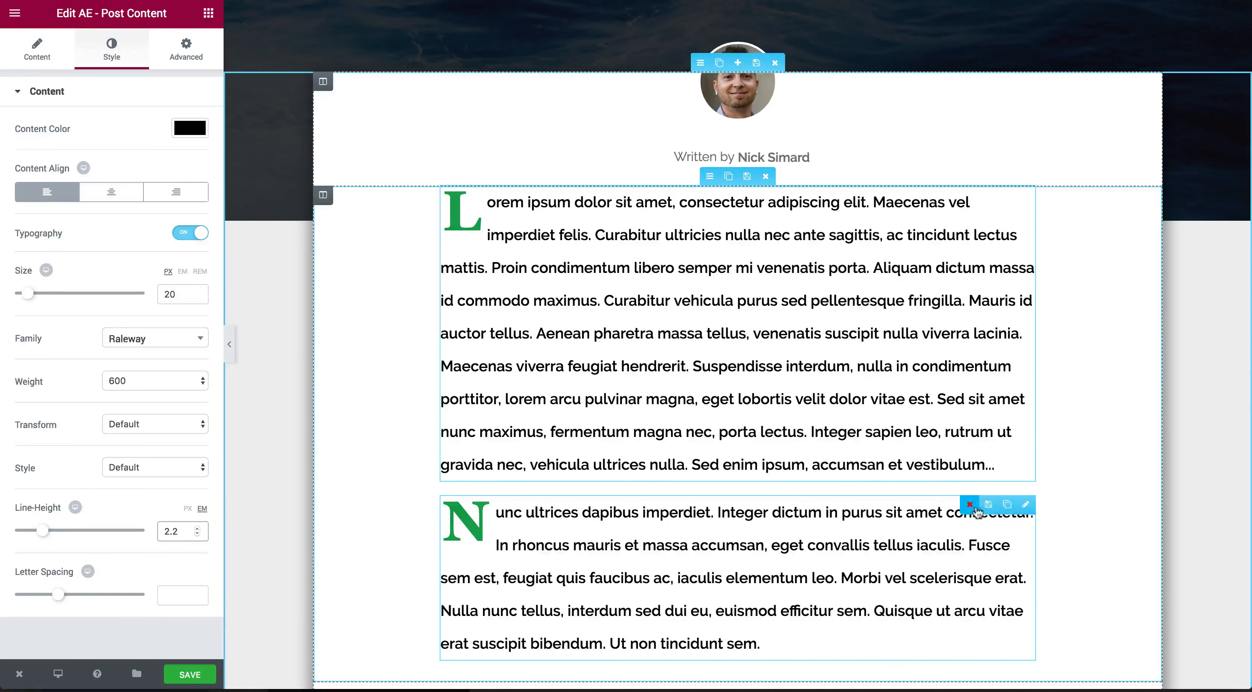
# - Delete the static intro text editor with the green drop cap N below the dynamic excerpt
pyautogui.click(970, 505)
pyautogui.click(724, 308)
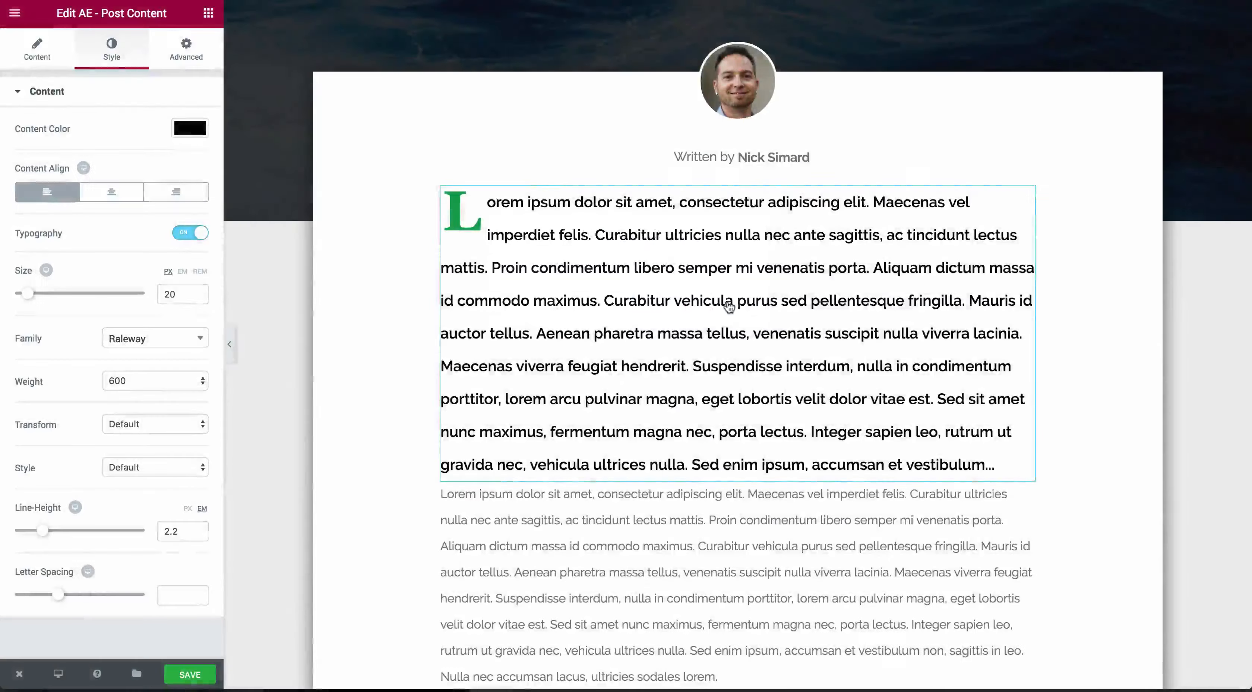
# - Insert an AE - Post Content widget above the static body text in the section below the excerpt
pyautogui.scroll(-5, 633, 307)
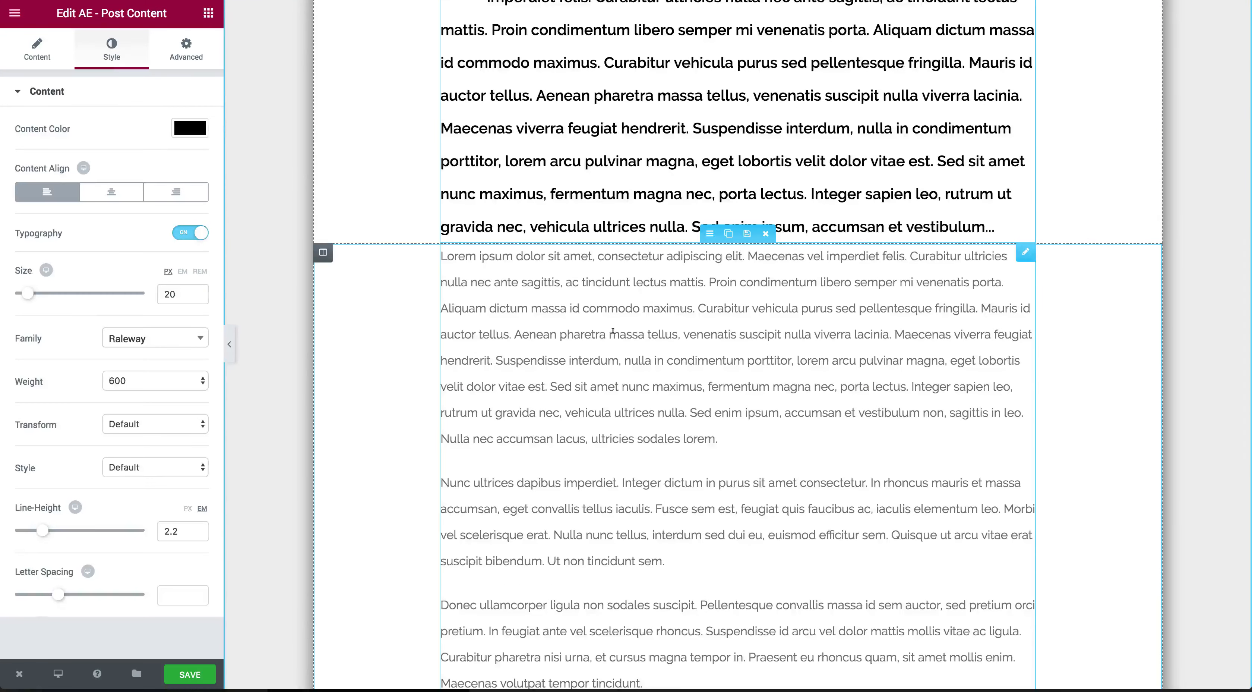
pyautogui.click(633, 307)
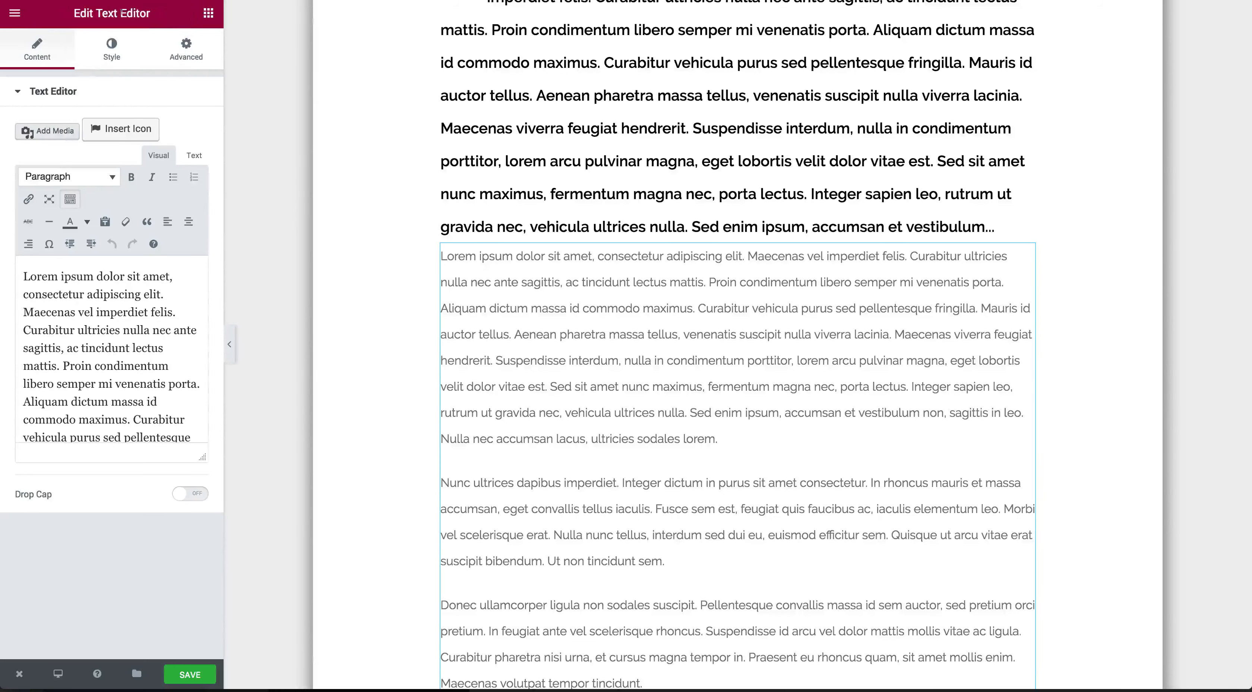
pyautogui.click(209, 14)
pyautogui.scroll(-10, 164, 252)
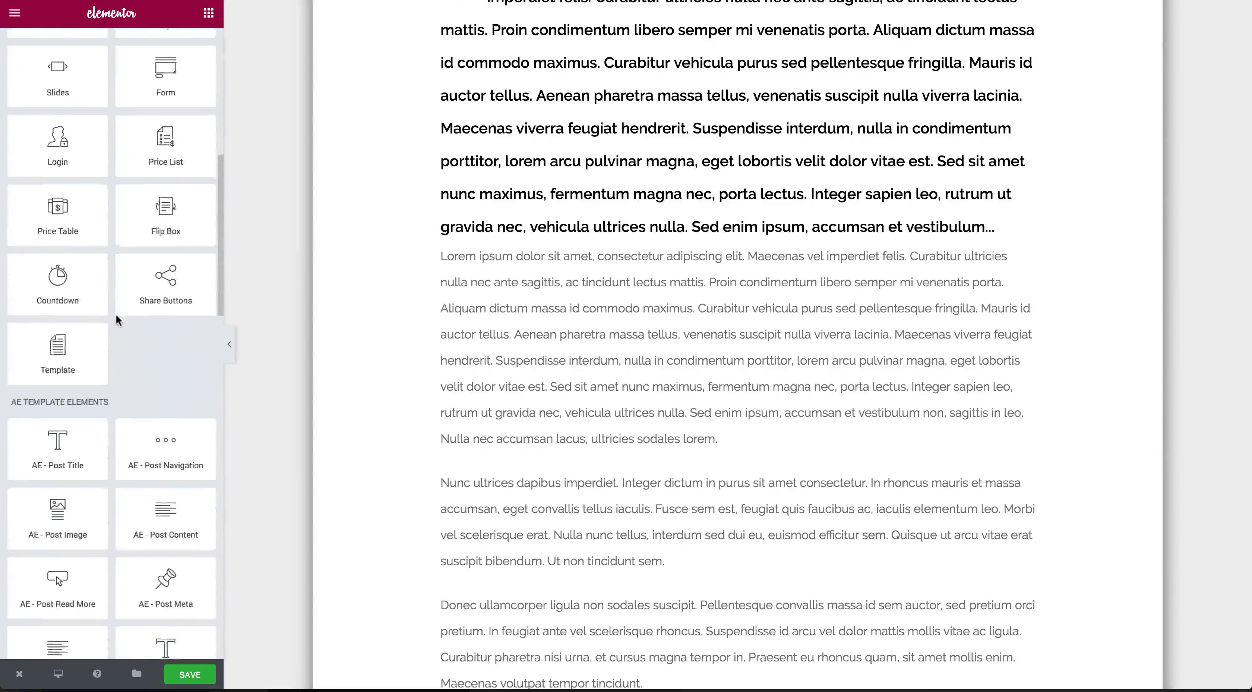
pyautogui.scroll(-5, 115, 313)
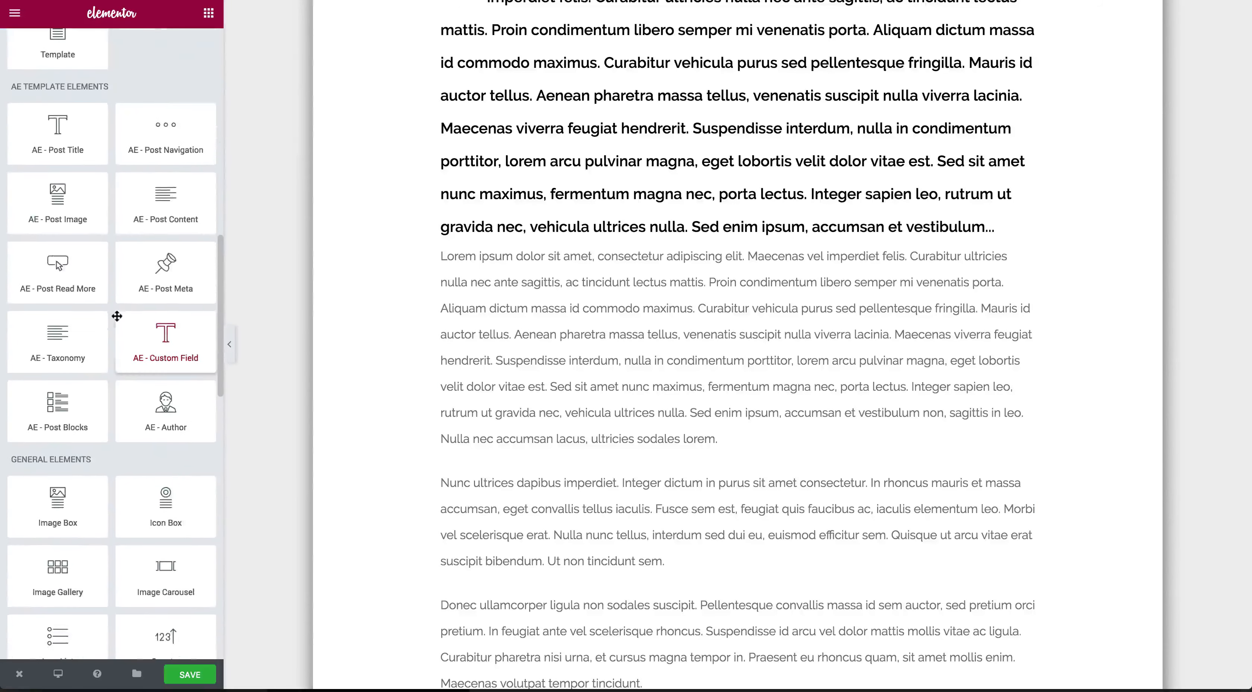
pyautogui.moveTo(165, 204); pyautogui.dragTo(550, 264)
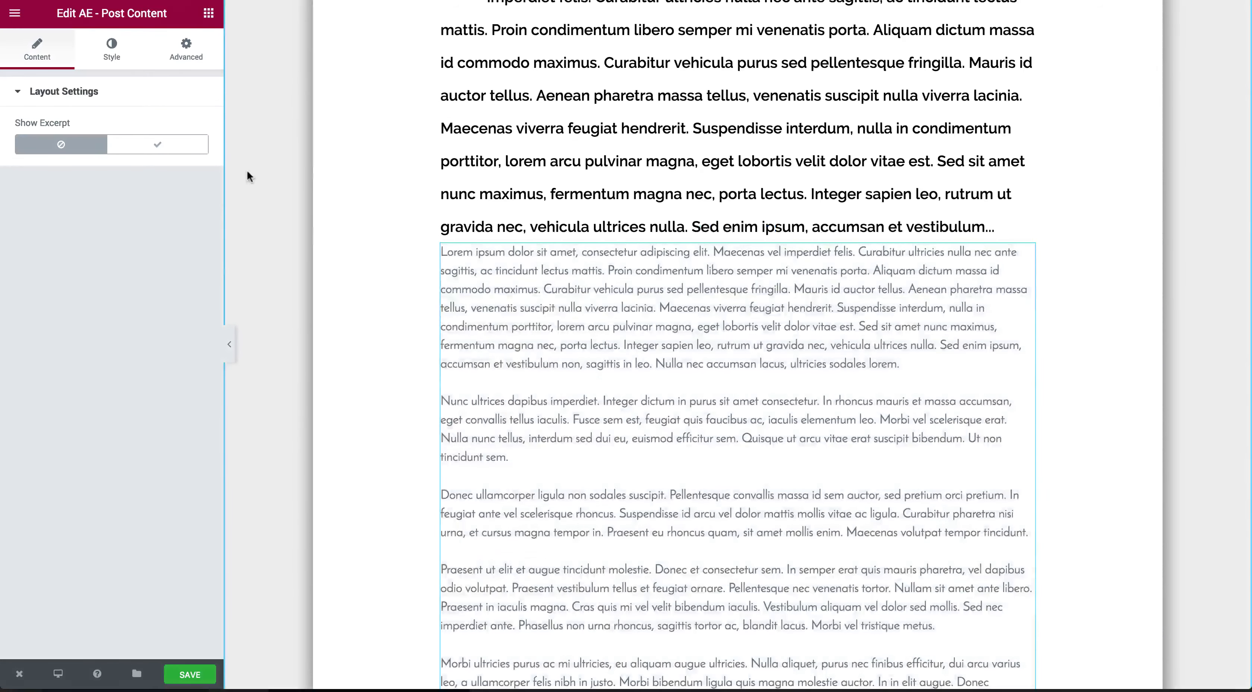
# - Check the static body text's style, then enable typography on the dynamic post content and set its size to 16 px
pyautogui.scroll(-10, 550, 291)
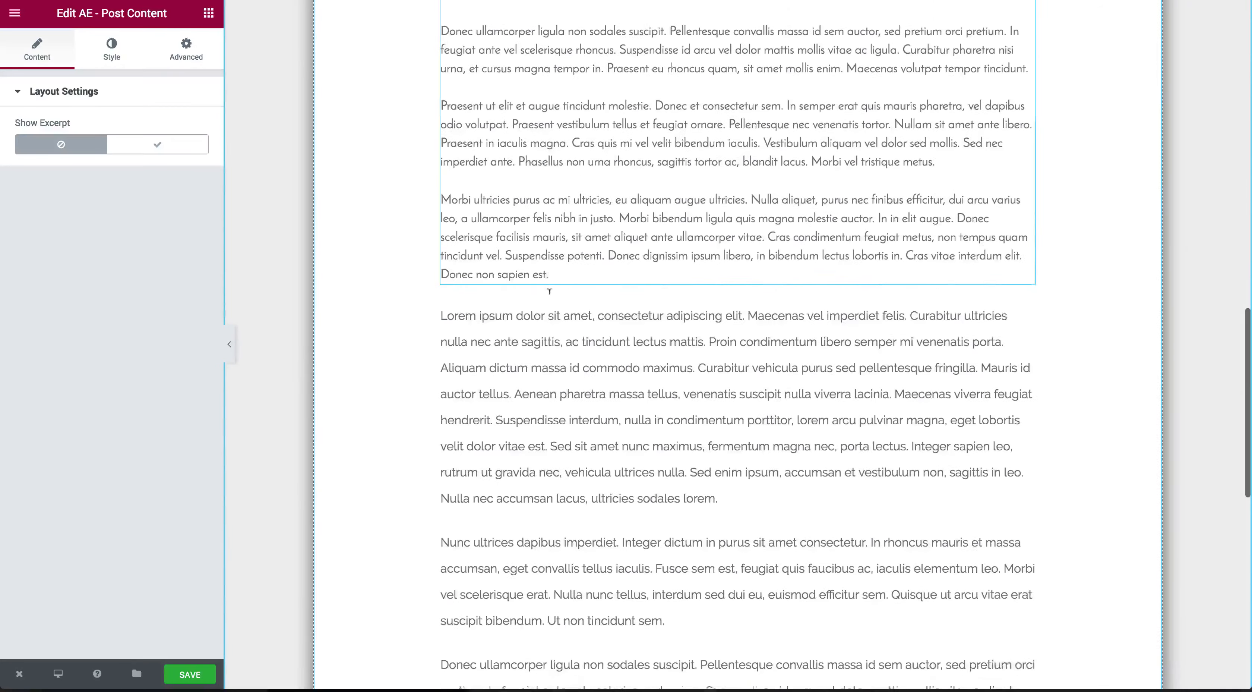
pyautogui.click(549, 292)
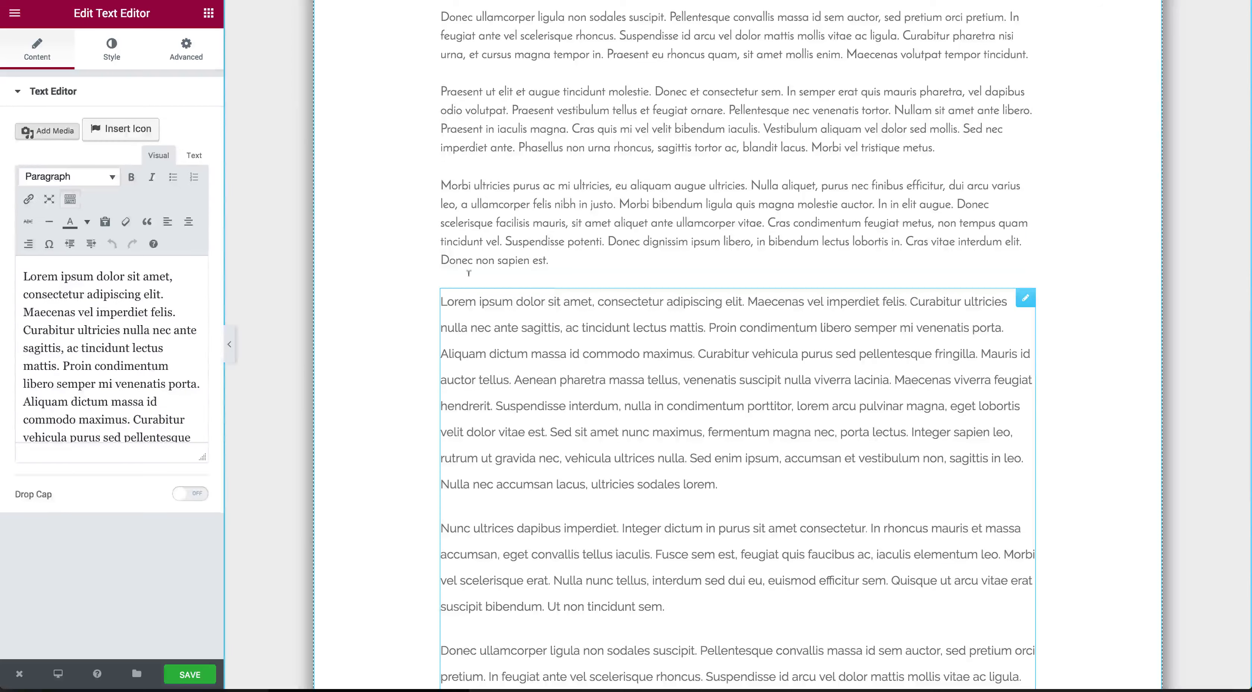
pyautogui.click(111, 49)
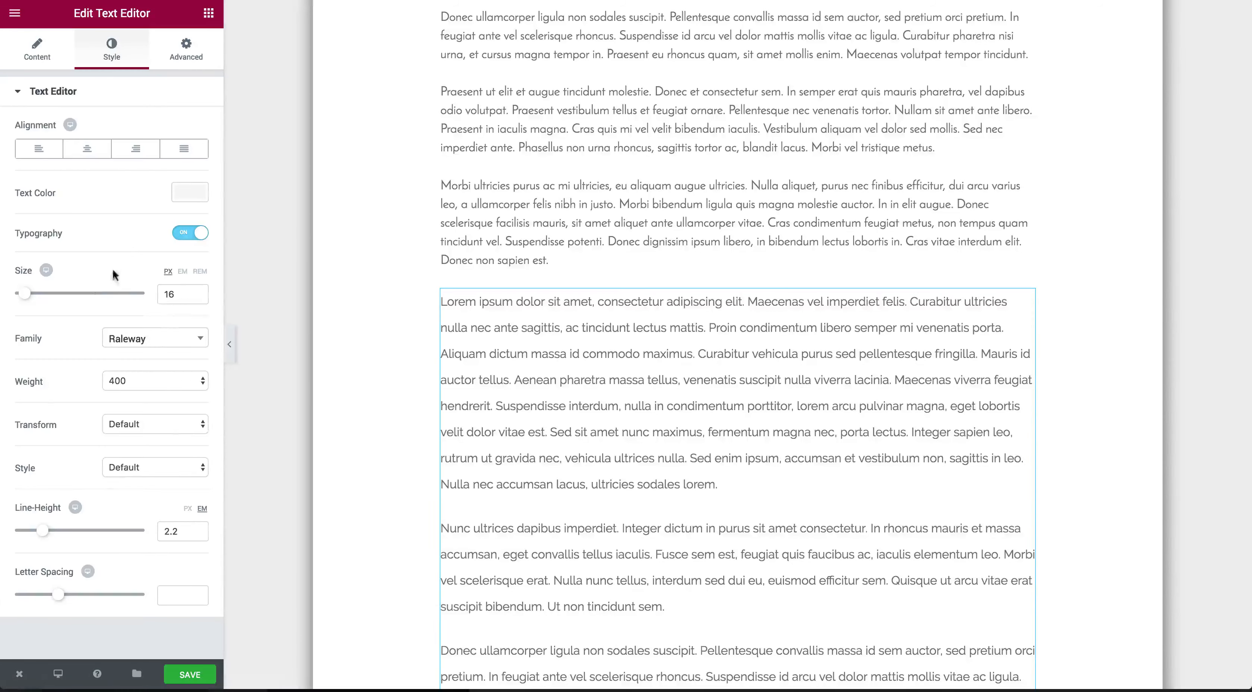
pyautogui.click(596, 241)
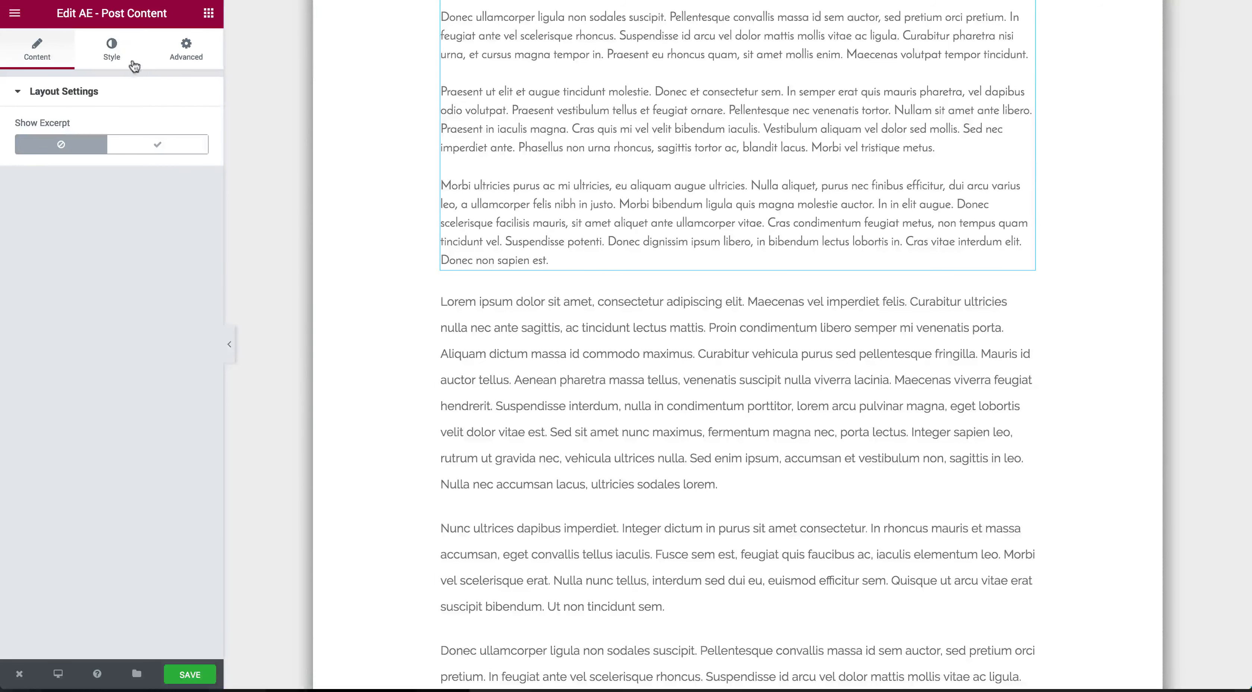
pyautogui.click(112, 49)
pyautogui.click(185, 232)
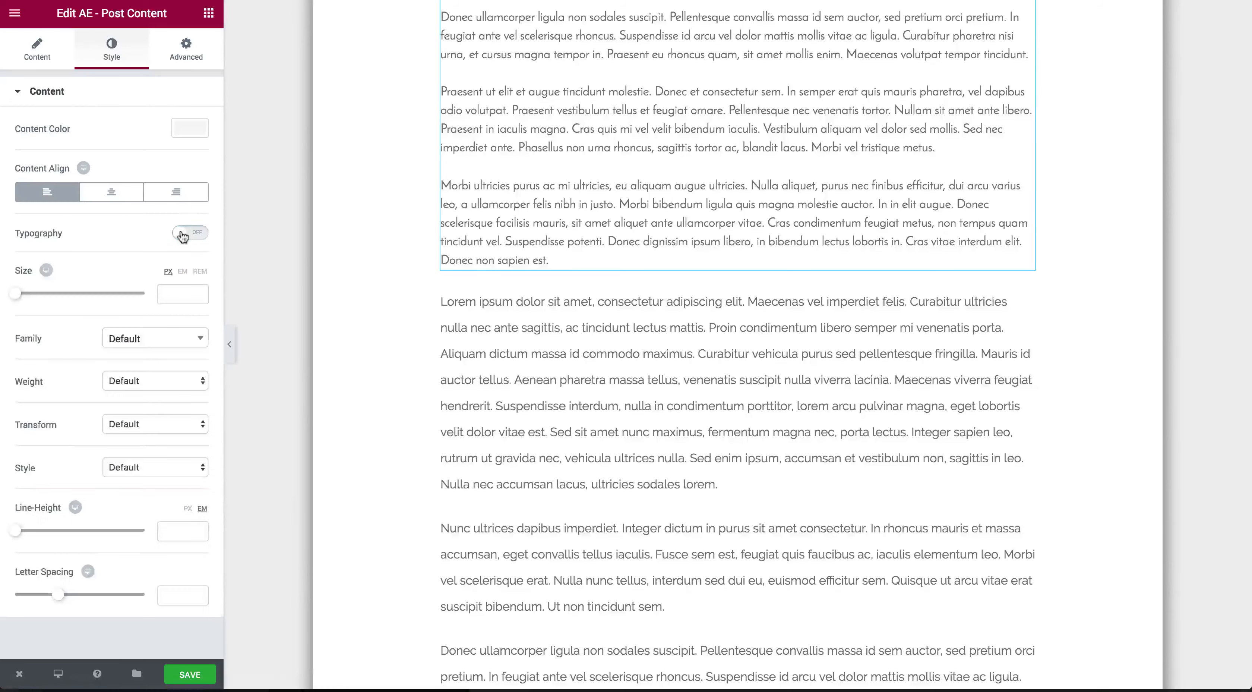
pyautogui.click(180, 292)
pyautogui.write('16')
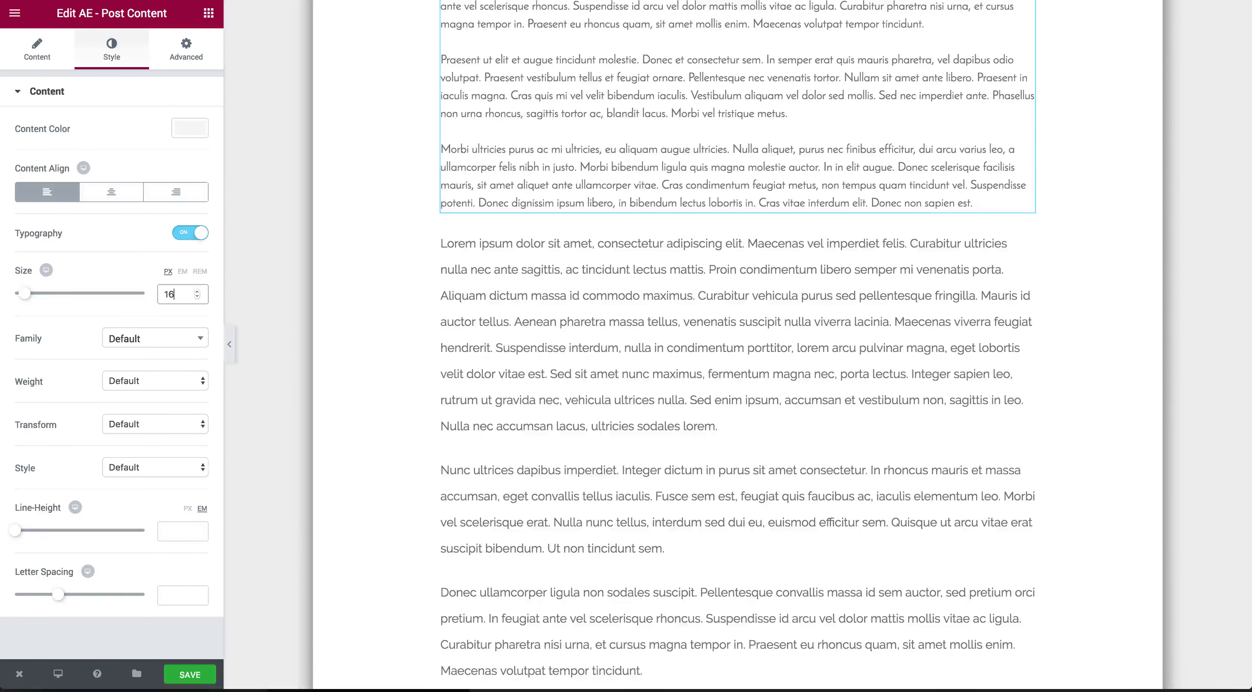
# - Set the dynamic post content's font family to Raleway, line height to 2.2 em and weight to 400
pyautogui.click(155, 340)
pyautogui.write('rale')
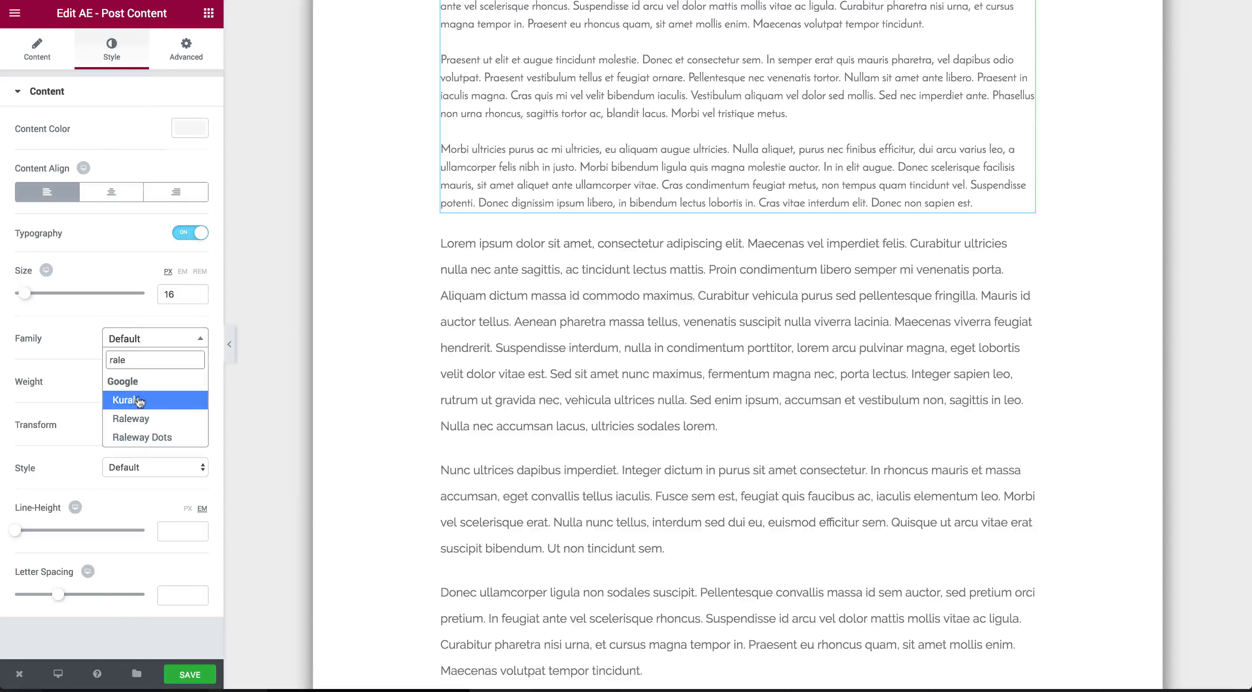
pyautogui.click(139, 417)
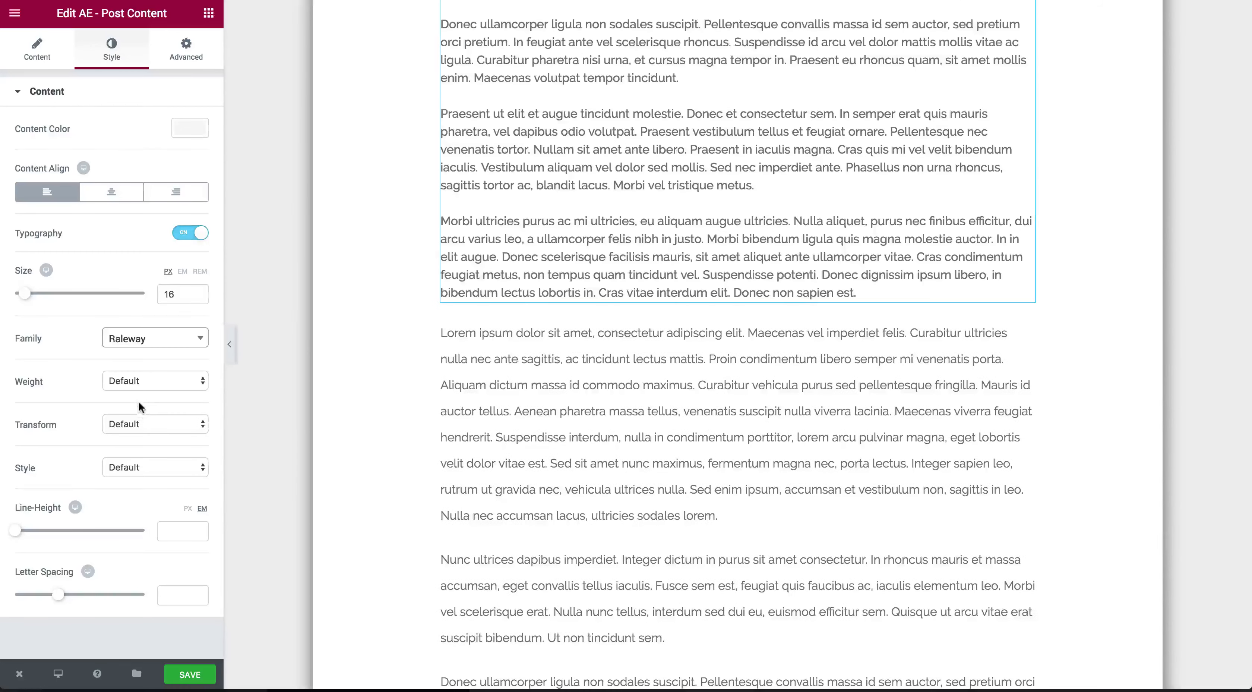
pyautogui.click(175, 530)
pyautogui.write('2.2')
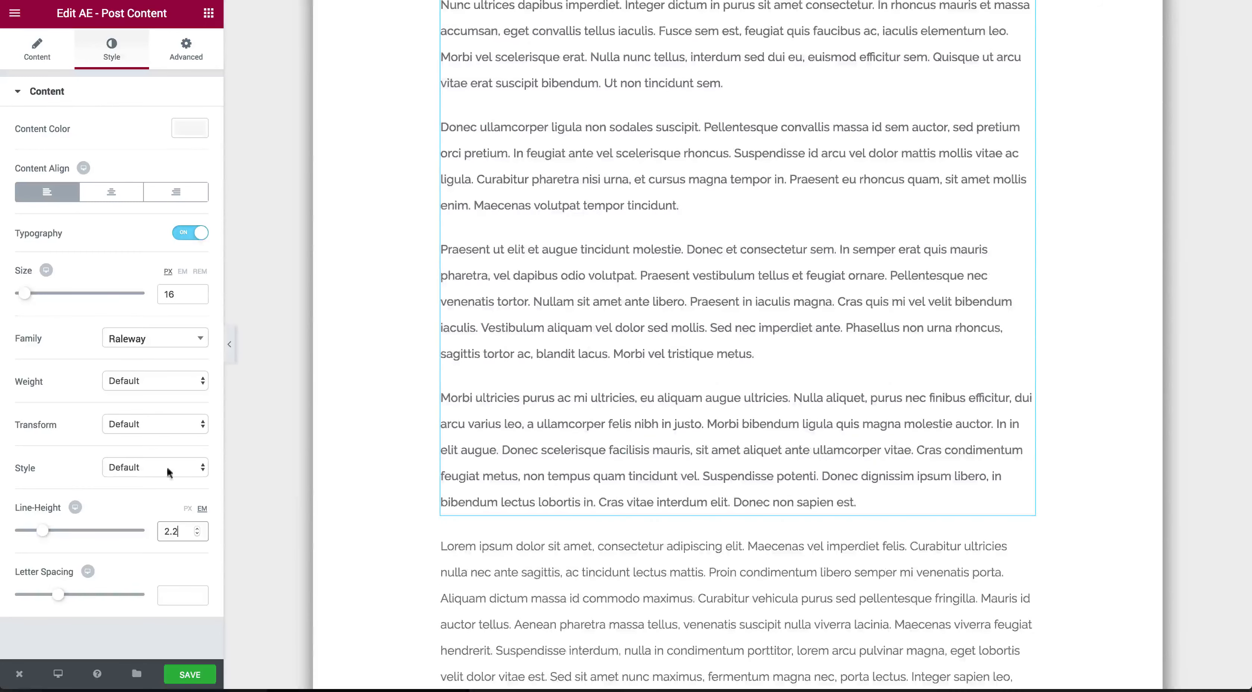
pyautogui.click(155, 380)
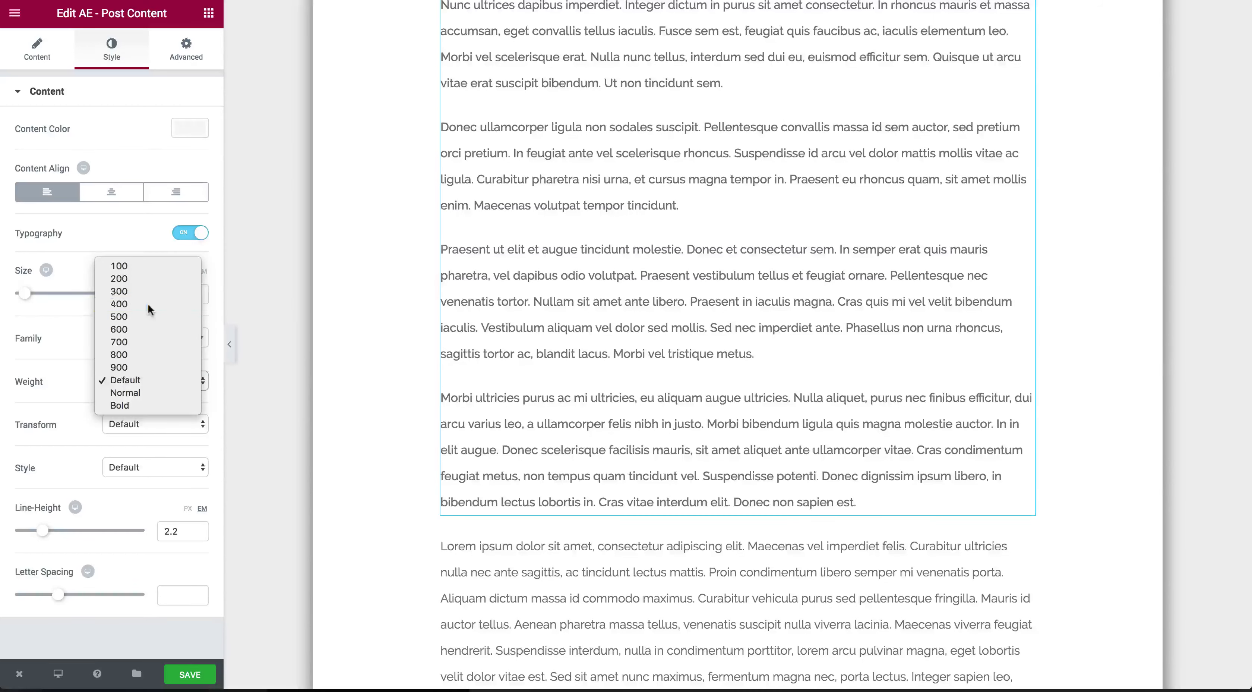
pyautogui.click(119, 304)
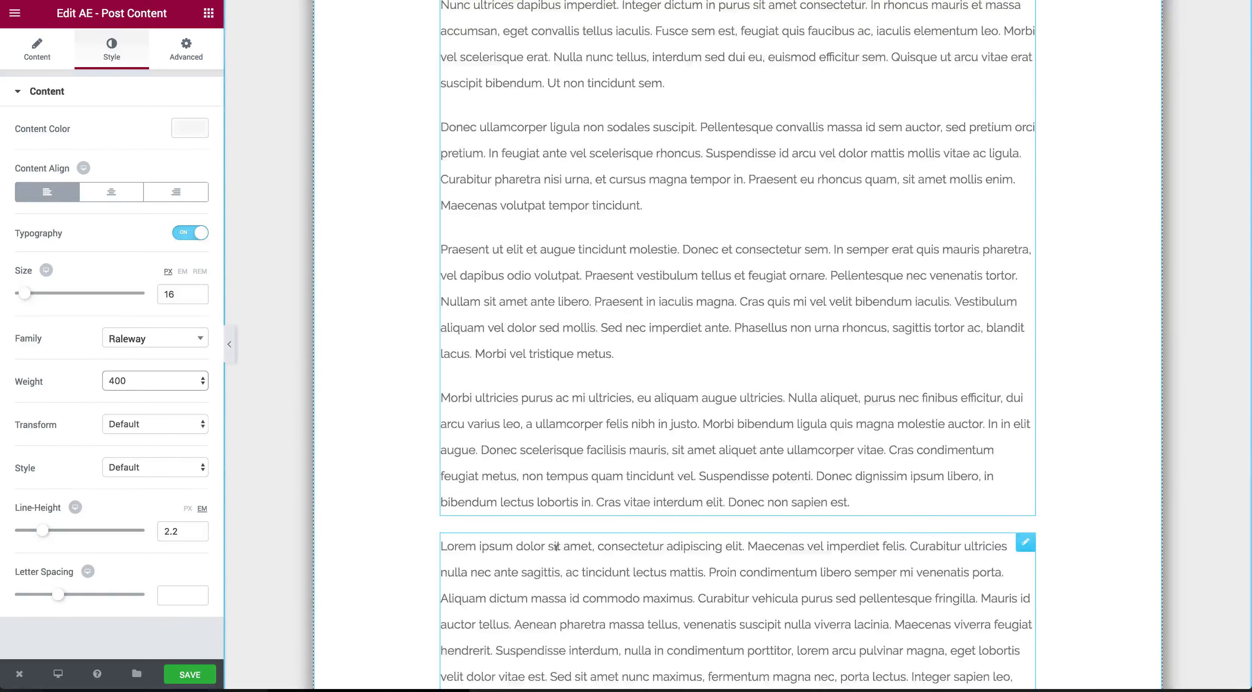
# - Delete the static body text editor below the dynamic post content
pyautogui.scroll(-5, 556, 547)
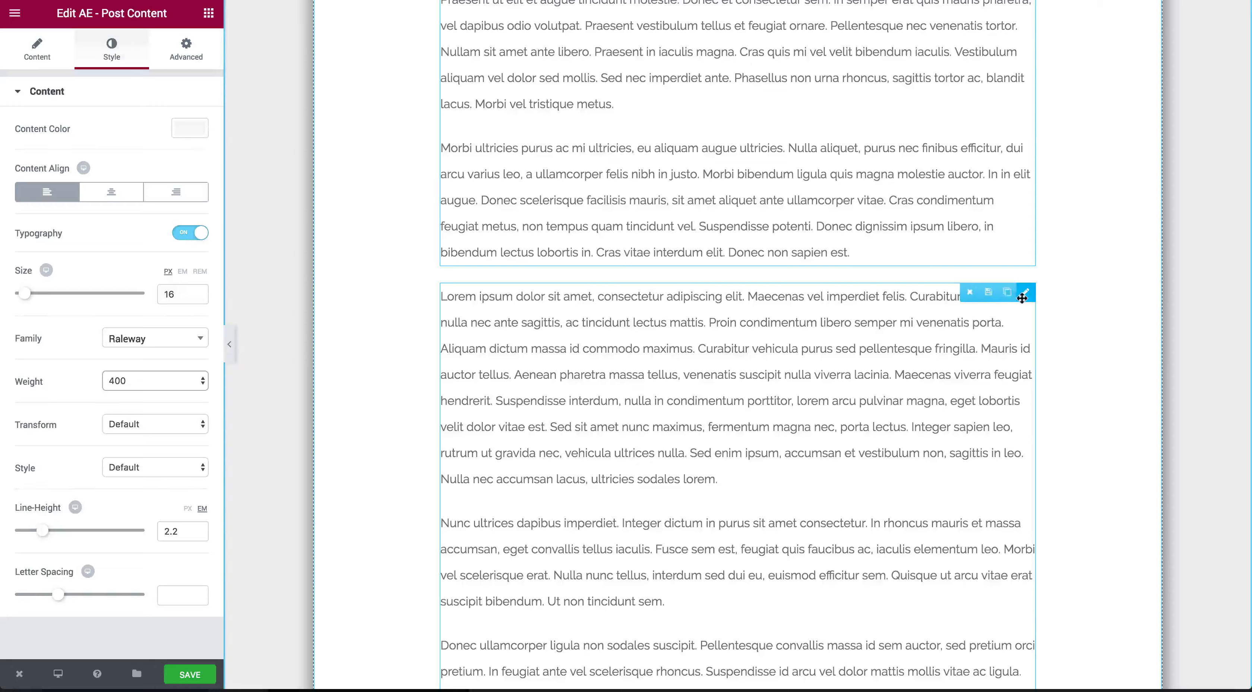
pyautogui.click(970, 291)
pyautogui.click(721, 309)
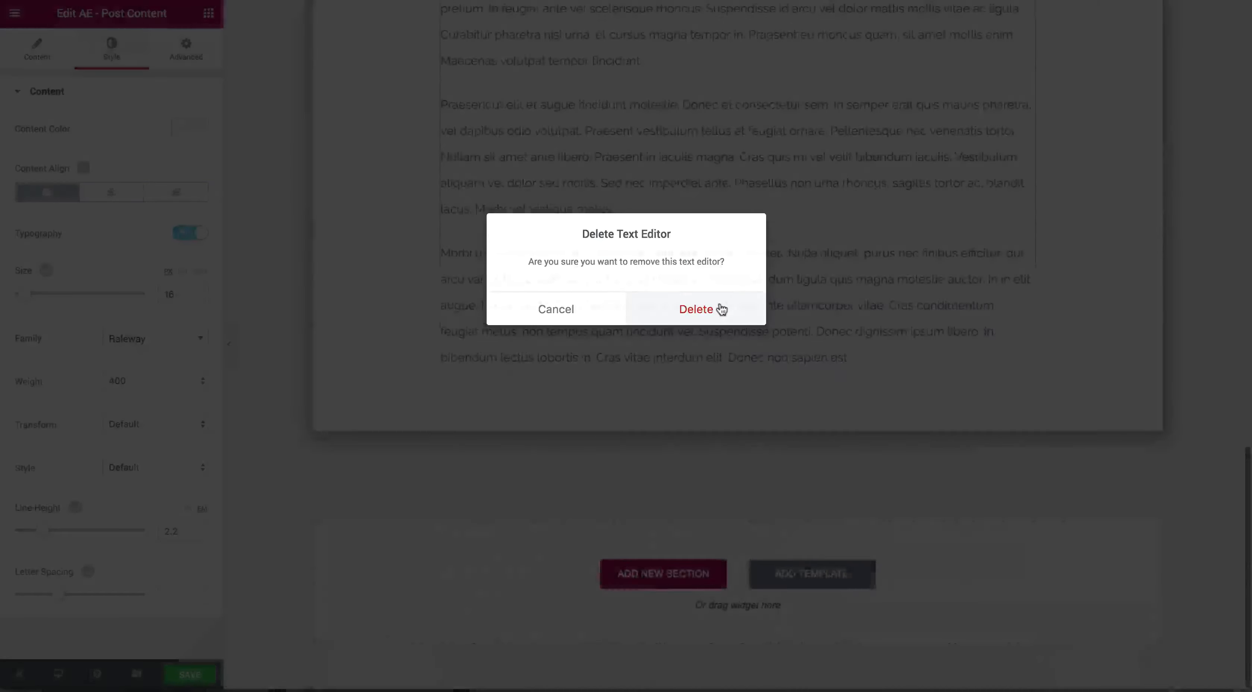
# - Set the top margin of the section holding the dynamic post content to 40 px, with the margin values unlinked
pyautogui.scroll(15, 562, 260)
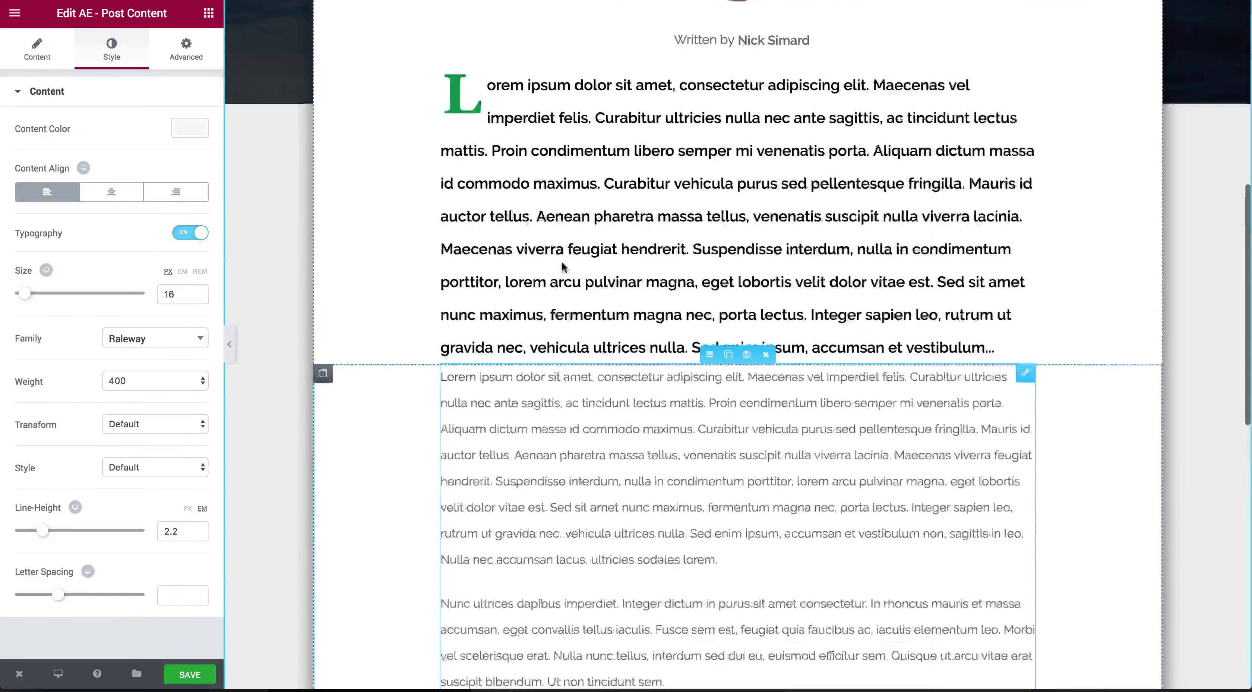
pyautogui.scroll(2, 562, 262)
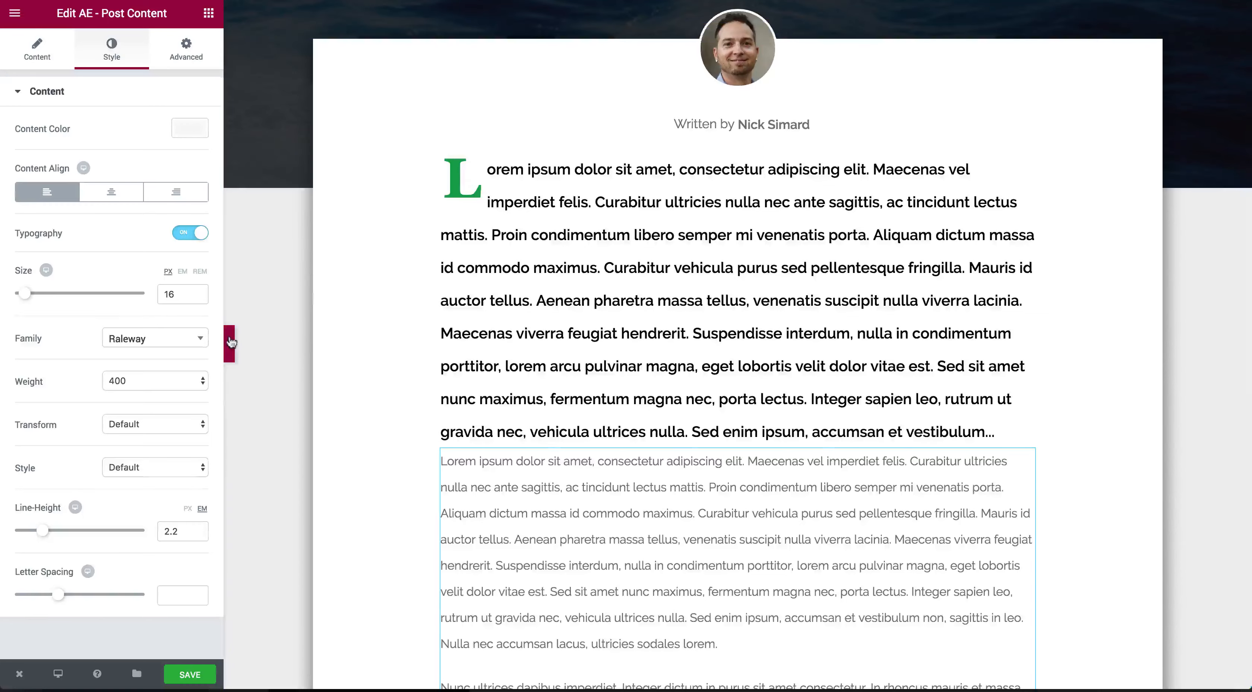
pyautogui.click(230, 342)
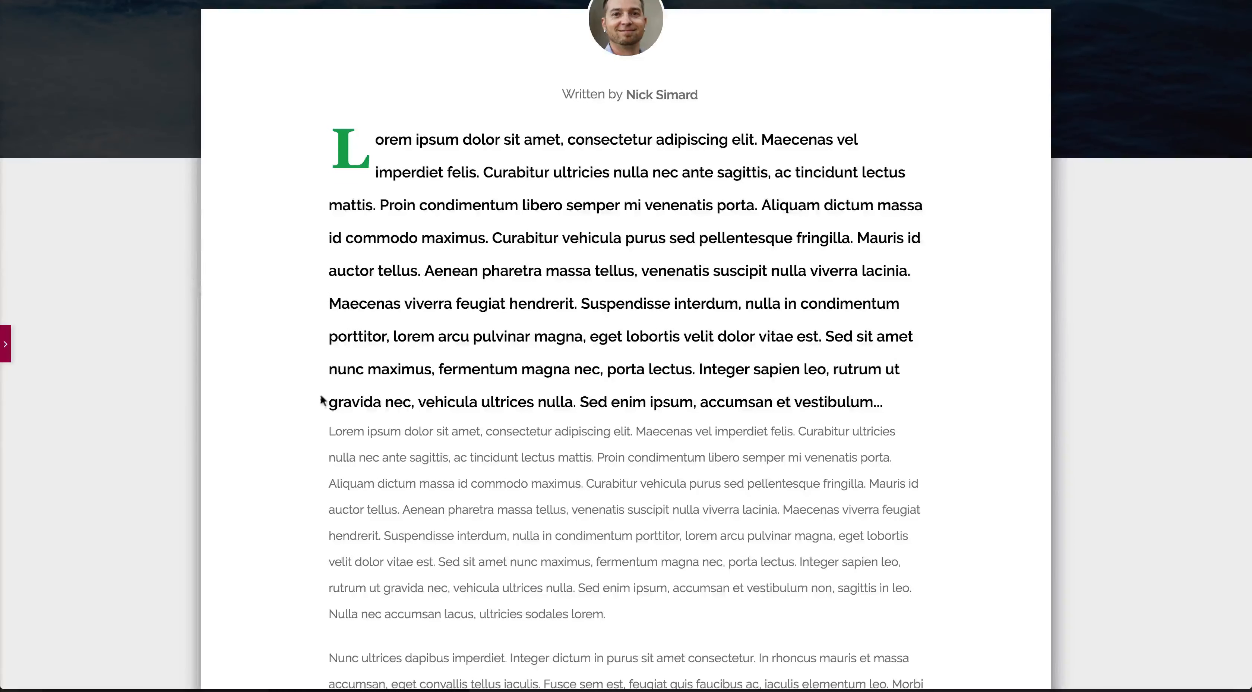
pyautogui.click(5, 343)
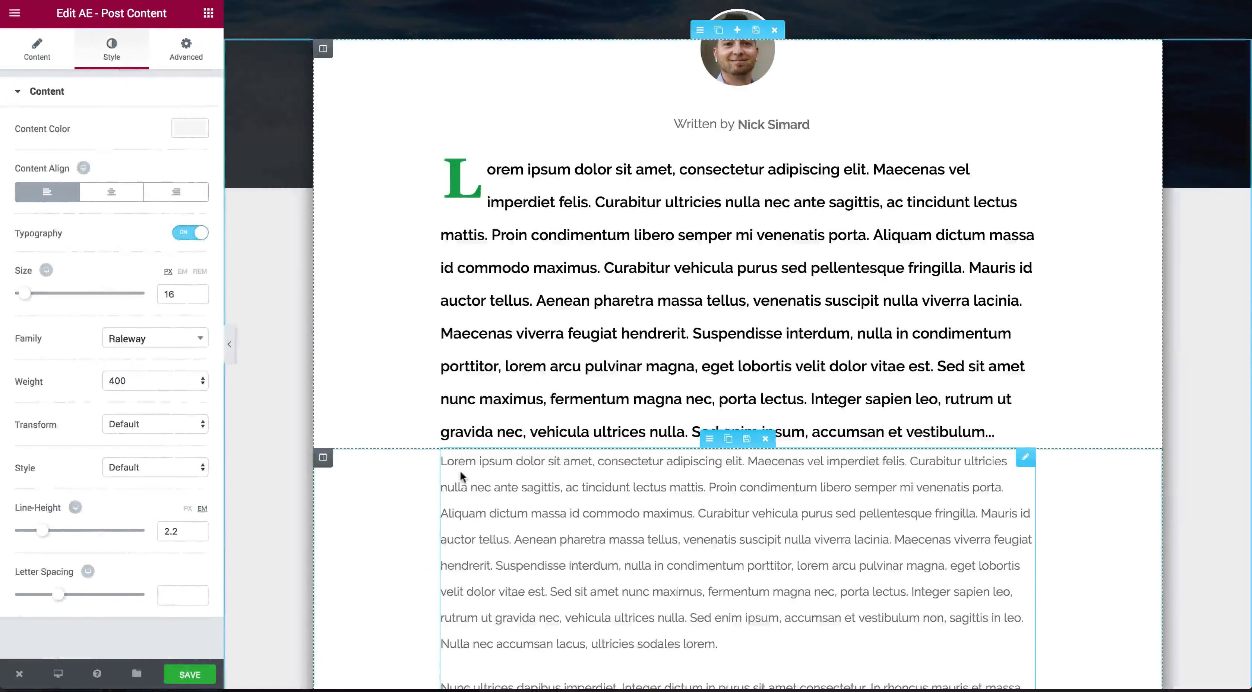
pyautogui.click(711, 442)
pyautogui.click(207, 58)
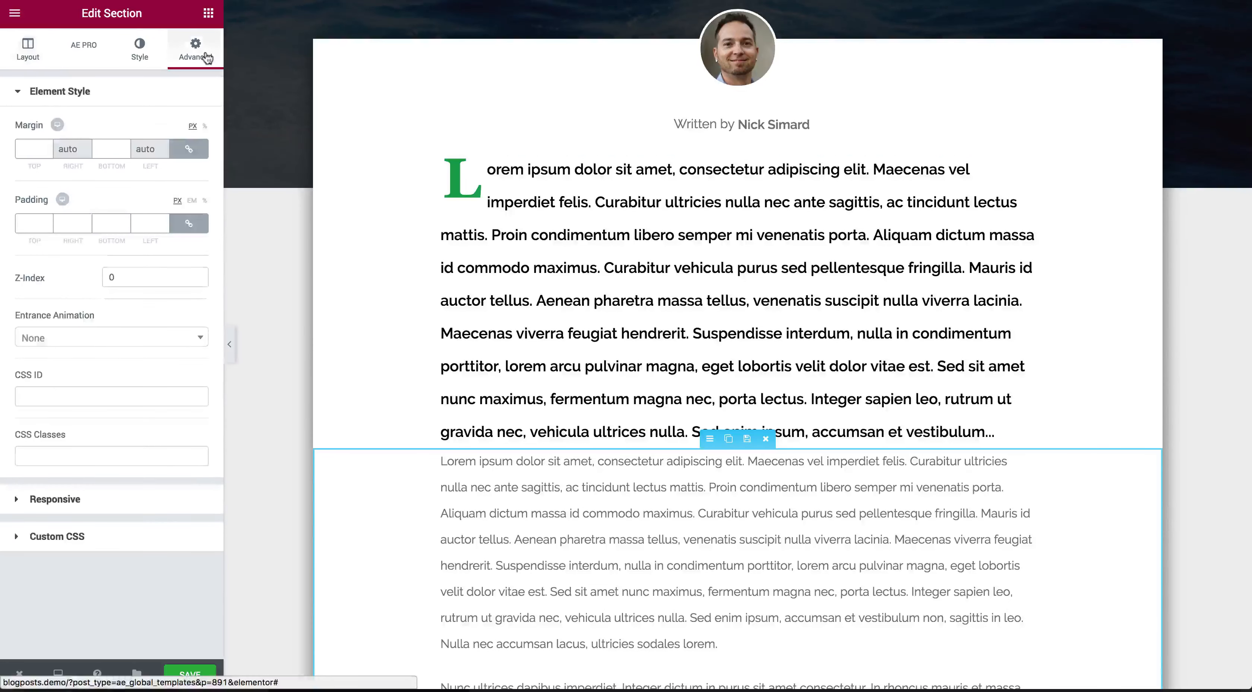
pyautogui.click(189, 148)
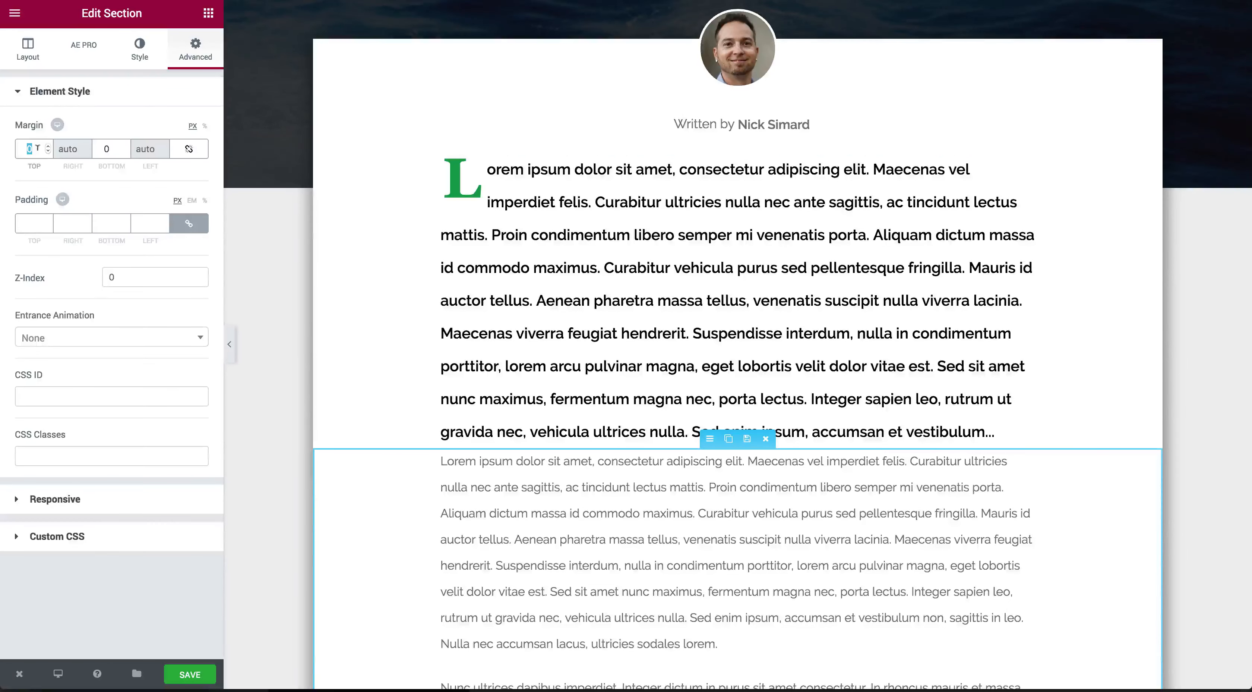
pyautogui.write('40')
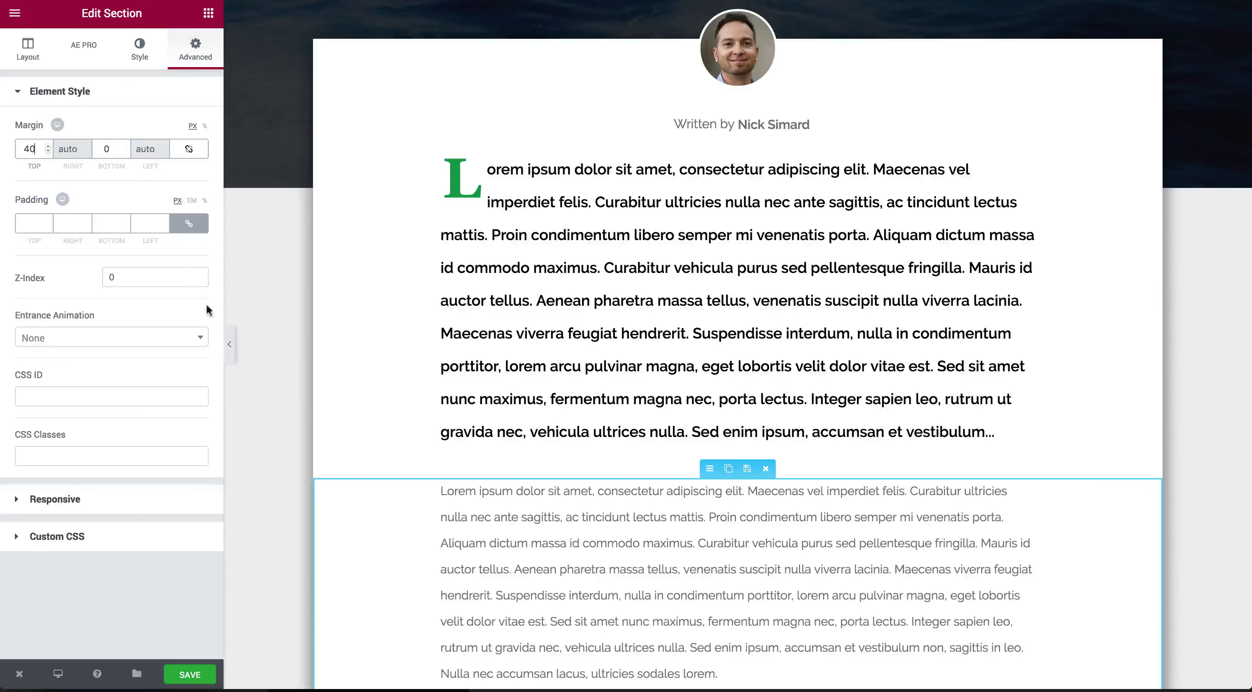
# - Preview the template at full width and check the layout from the hero title to the end of the content
pyautogui.click(228, 343)
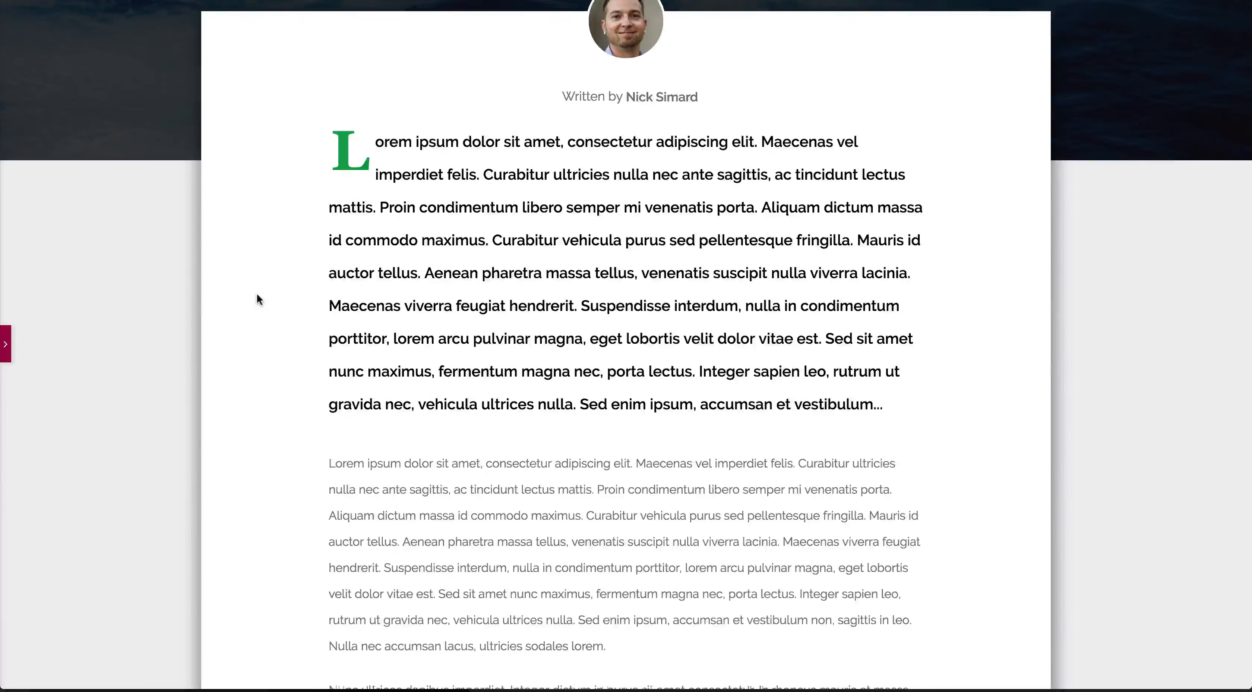
pyautogui.scroll(5, 257, 298)
pyautogui.scroll(2, 256, 293)
pyautogui.scroll(-5, 256, 293)
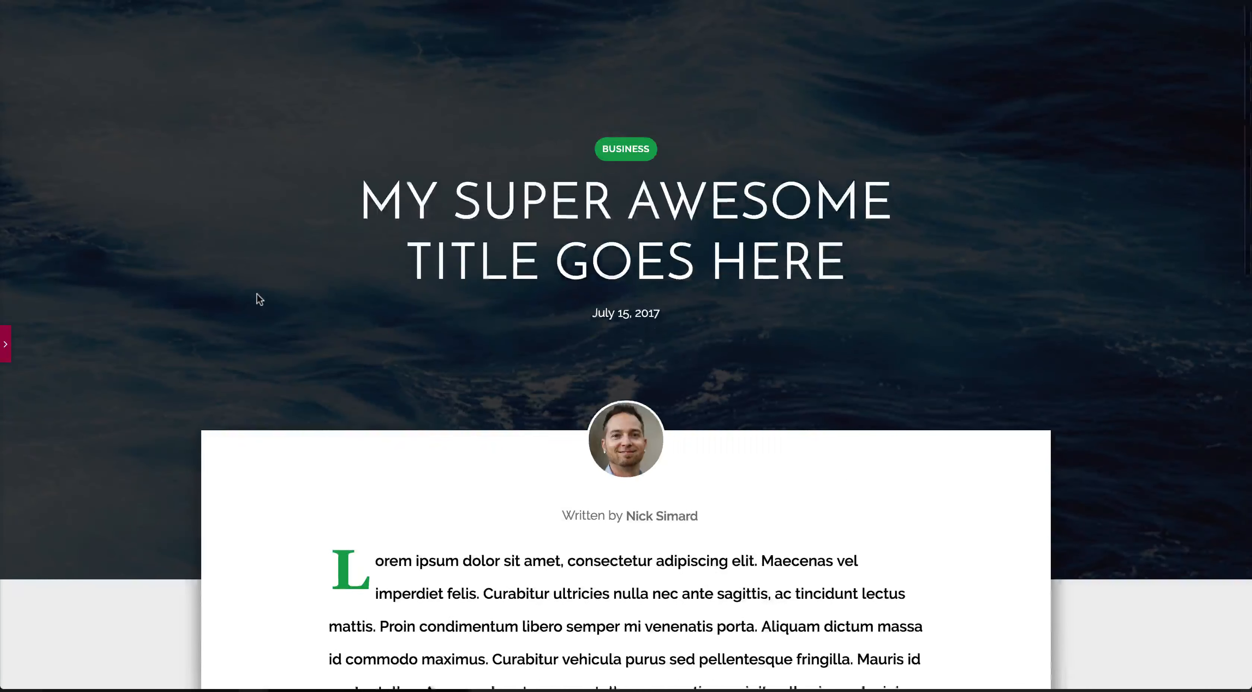
pyautogui.scroll(-10, 257, 299)
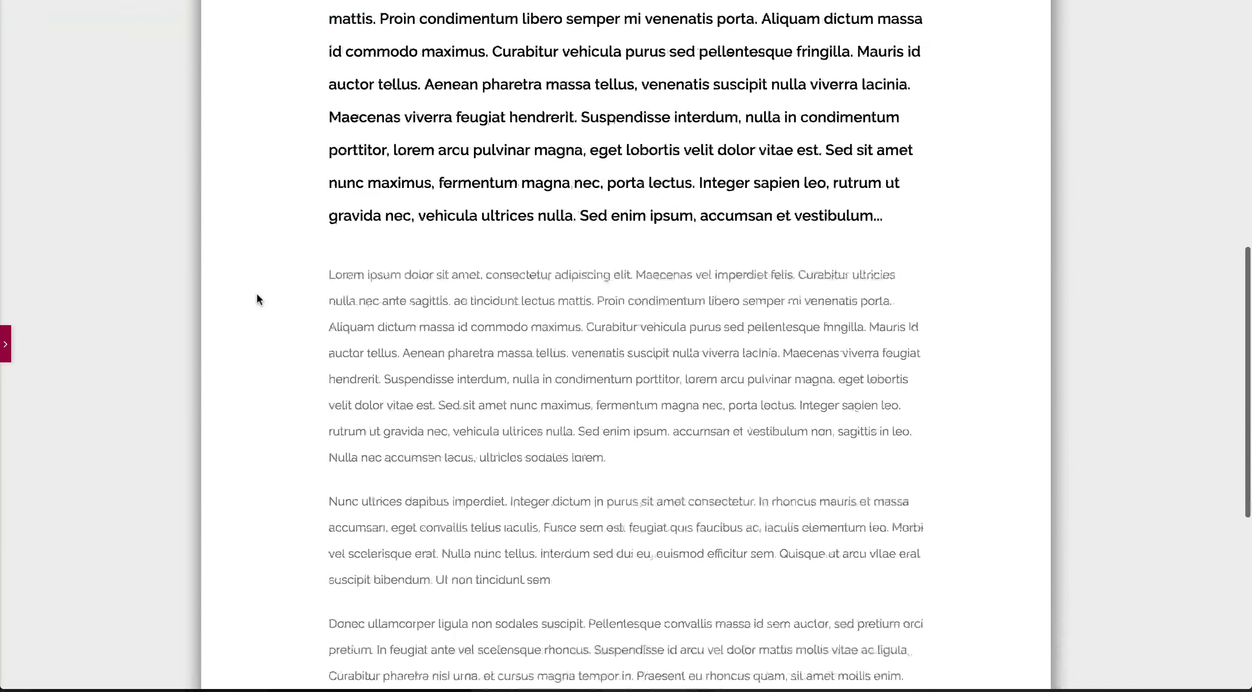
pyautogui.scroll(-5, 257, 295)
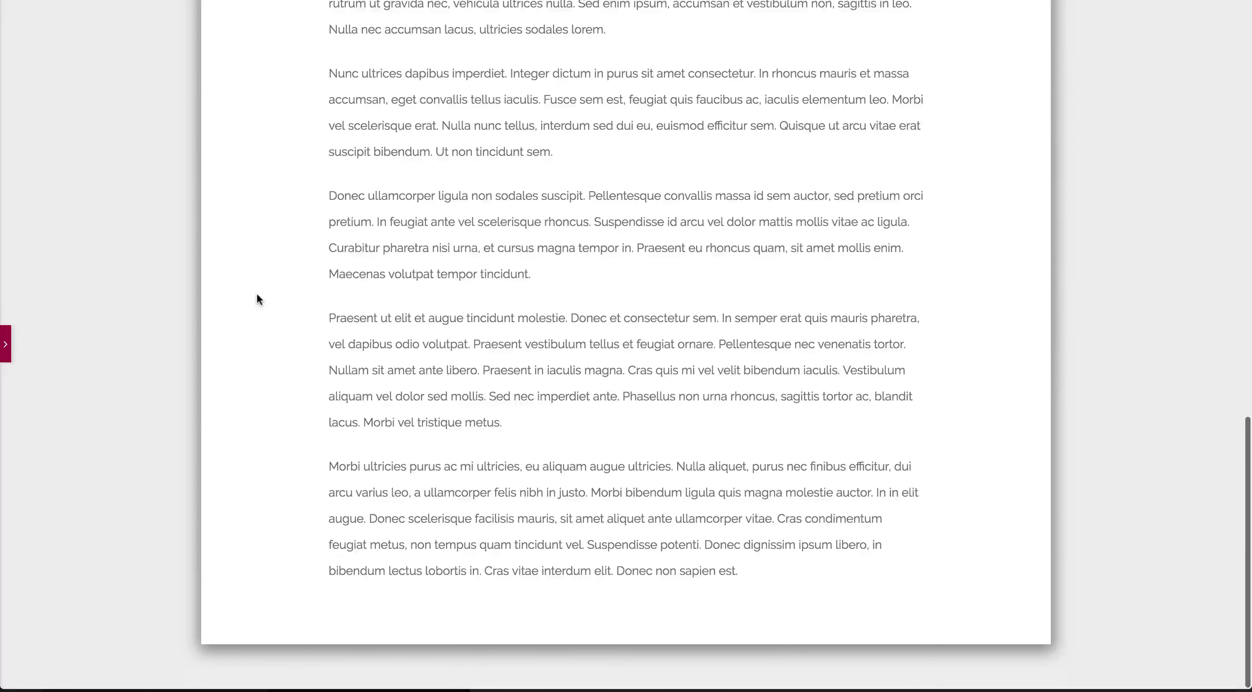
pyautogui.scroll(15, 257, 294)
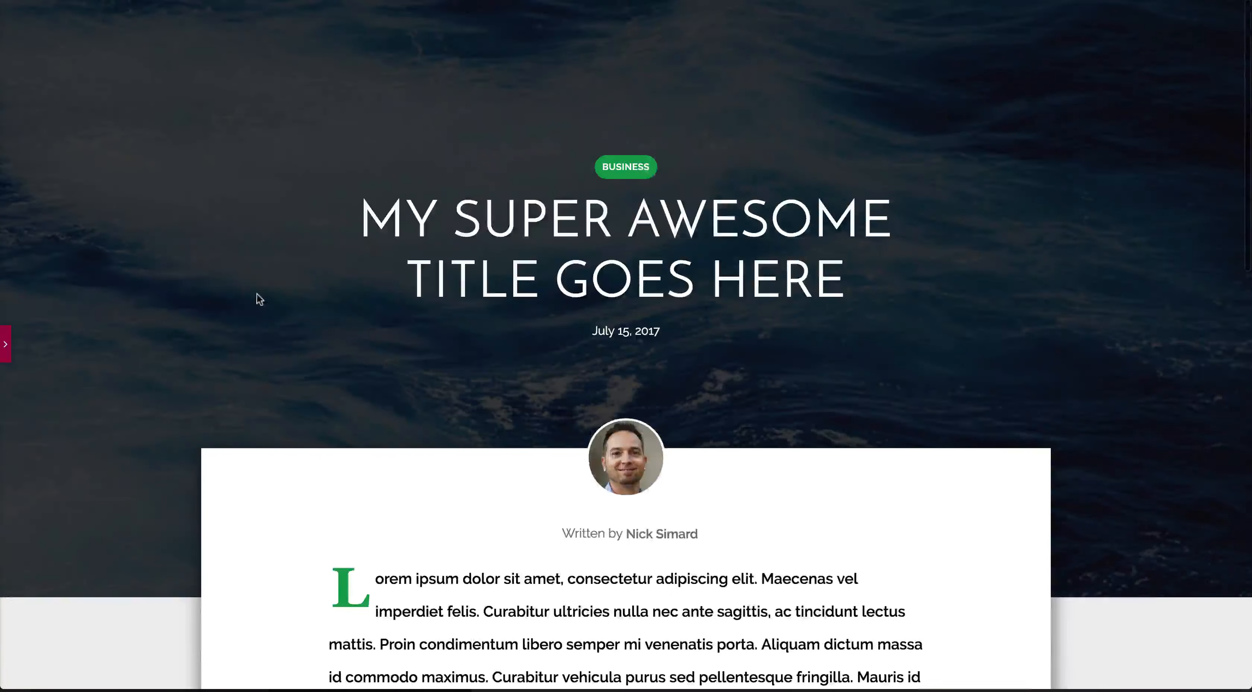
# - Apply the Fade In Down entrance animation to the hero column holding the category, title and date, and save the template
pyautogui.click(5, 343)
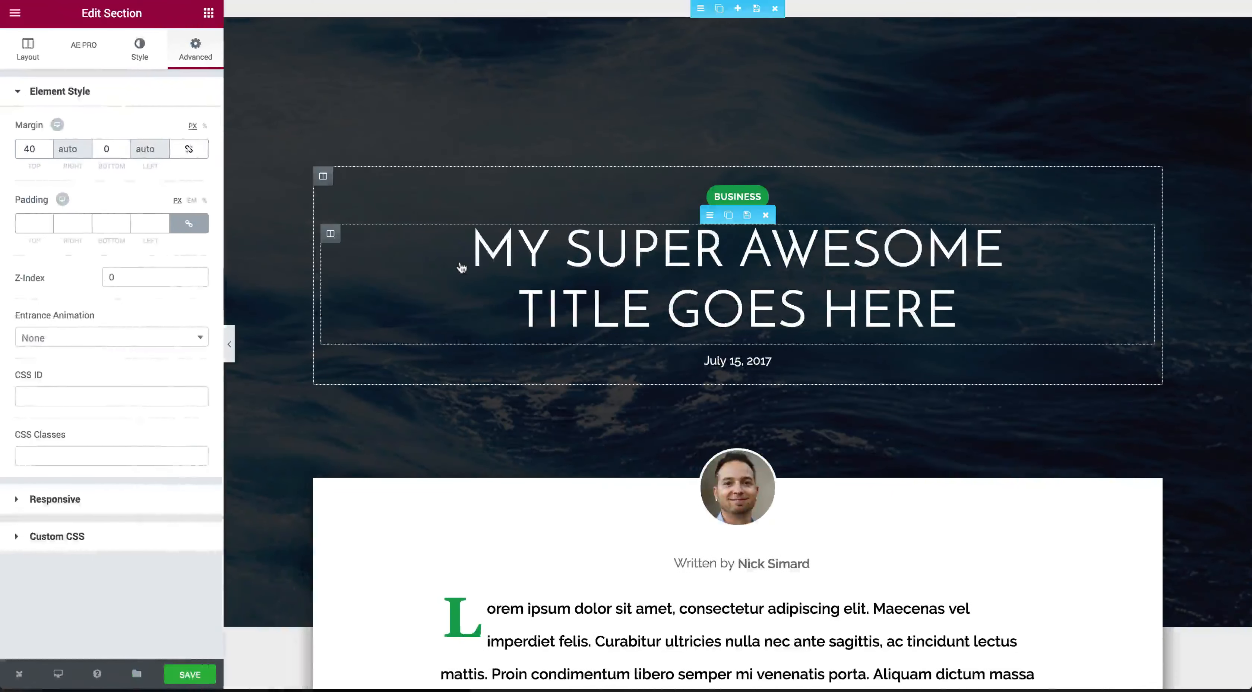
pyautogui.click(323, 175)
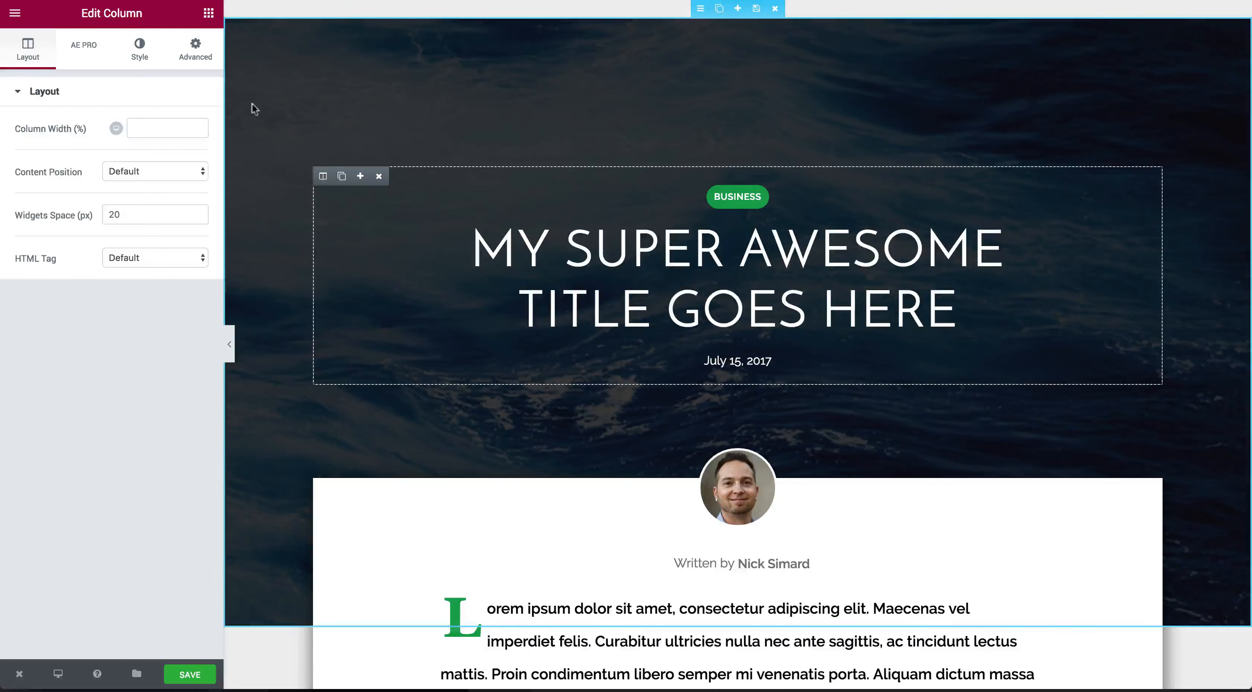
pyautogui.click(195, 58)
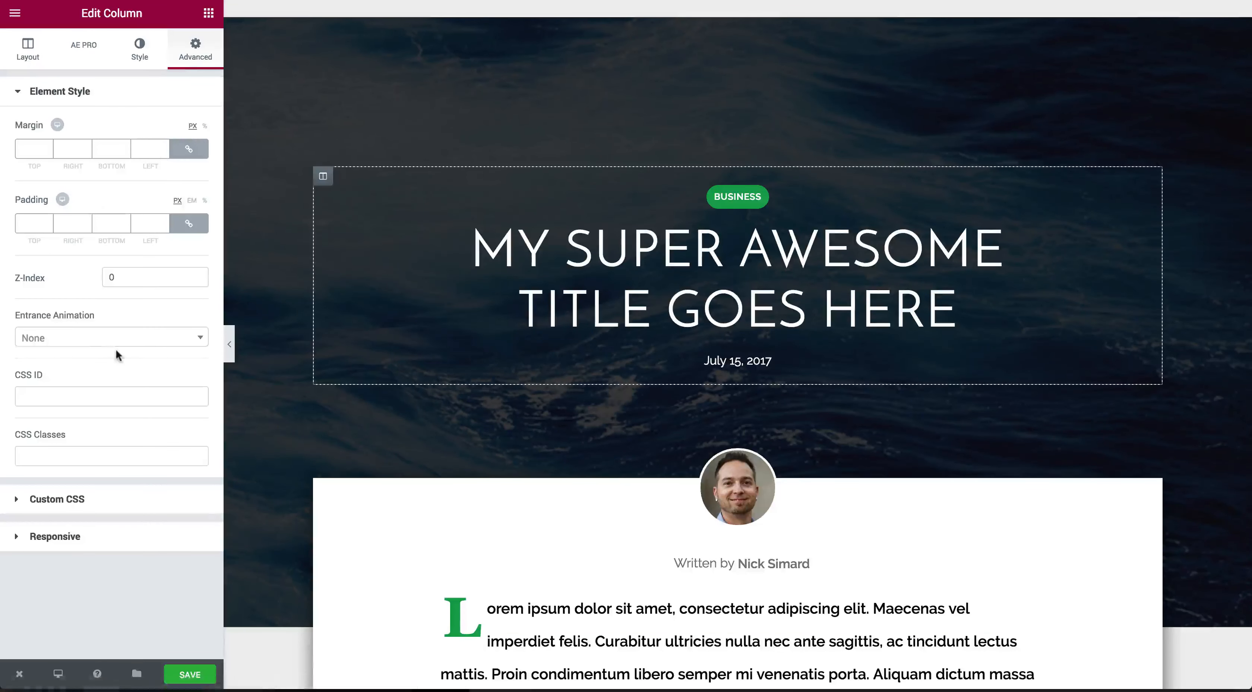
pyautogui.click(99, 341)
pyautogui.click(85, 426)
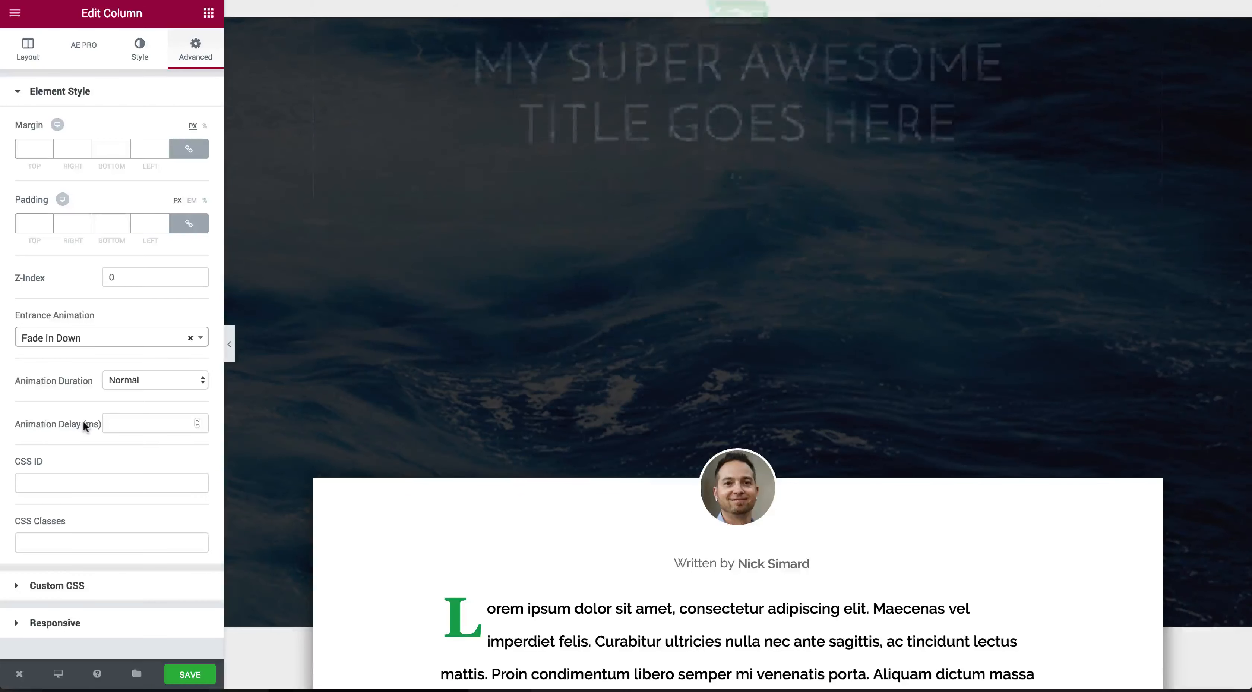
pyautogui.click(191, 674)
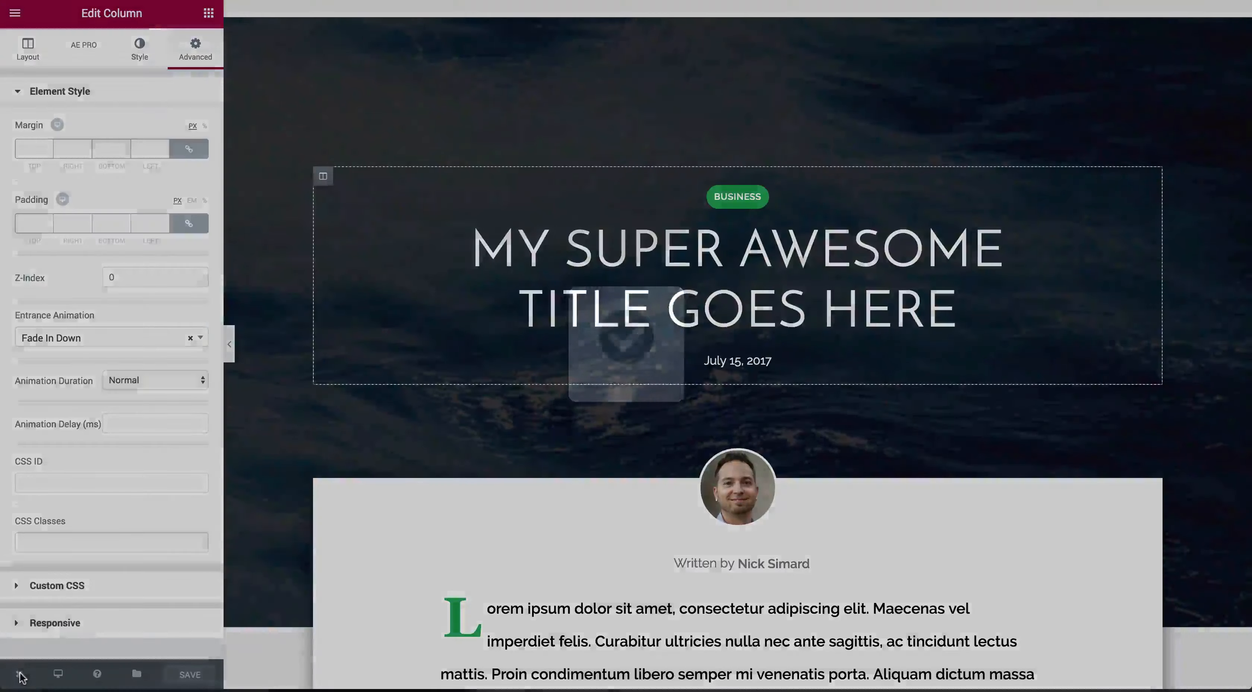
# - View the saved template on the front end and check the title, author, excerpt and body areas
pyautogui.moveTo(19, 673)
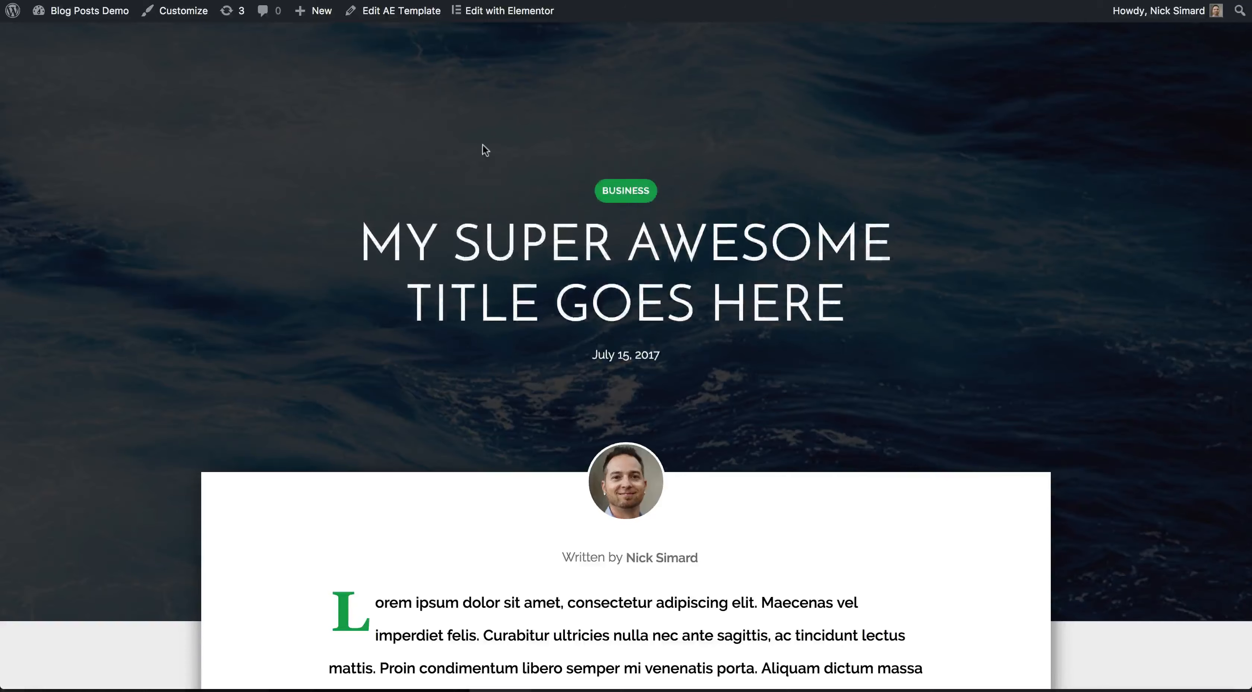
pyautogui.scroll(-7, 482, 143)
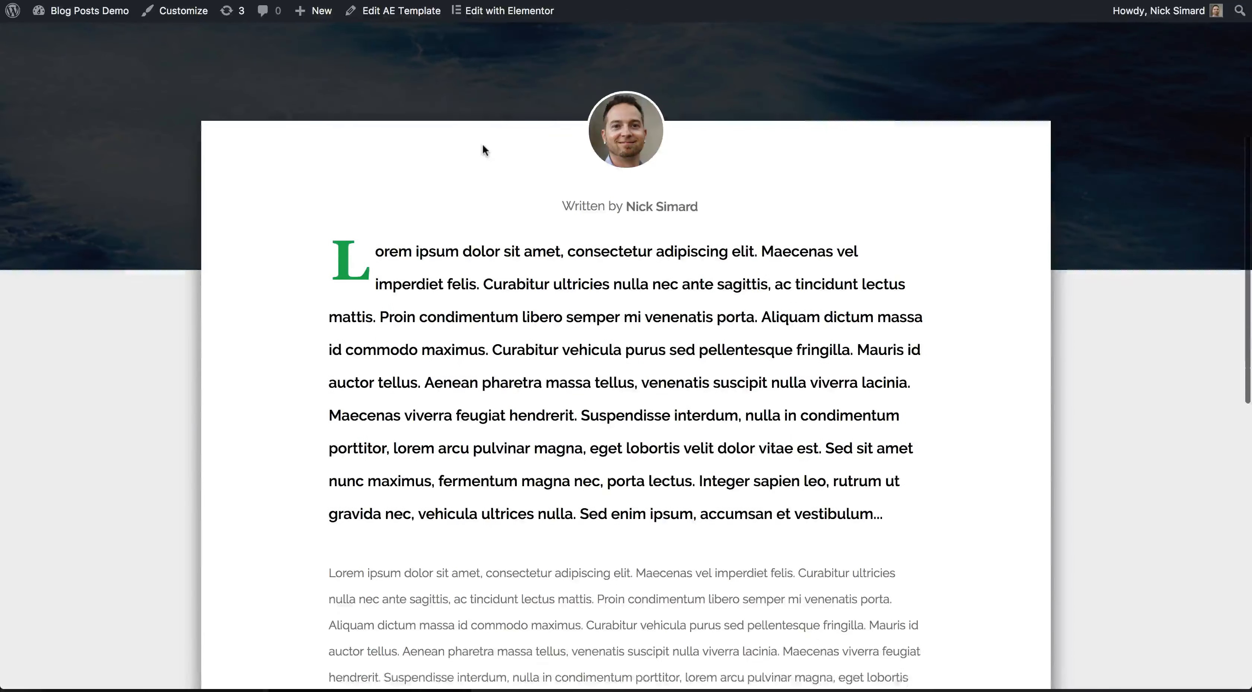
pyautogui.scroll(-10, 482, 145)
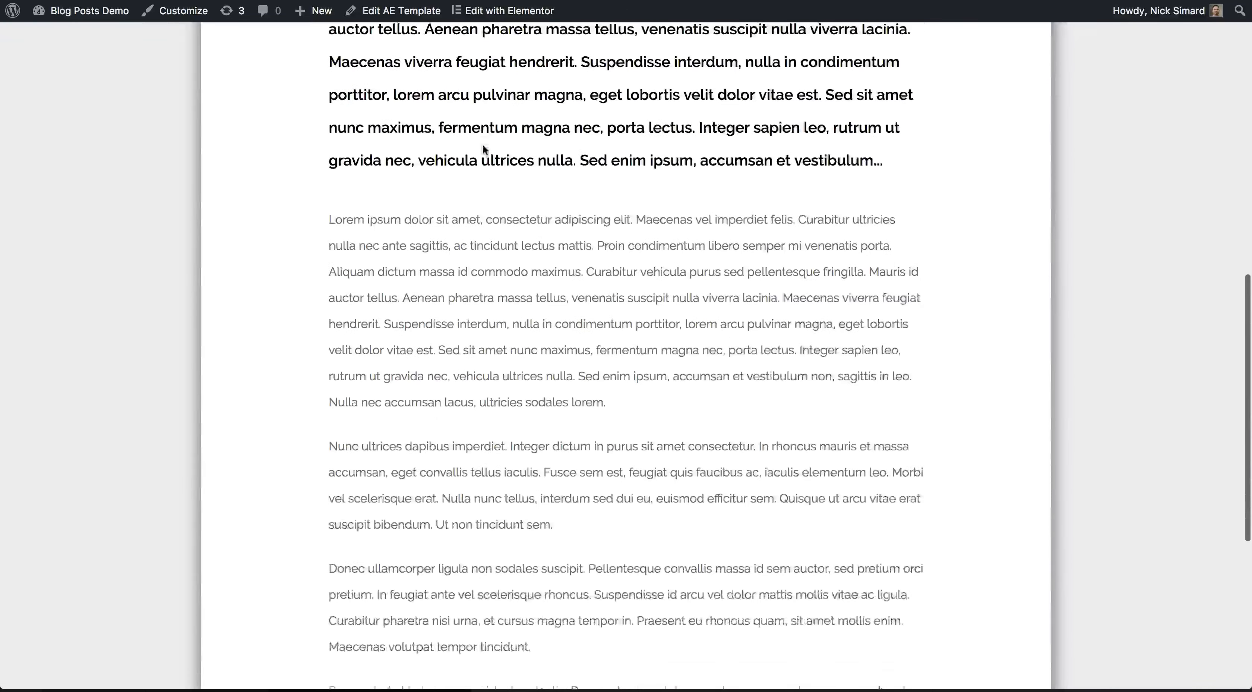
pyautogui.scroll(-3, 482, 143)
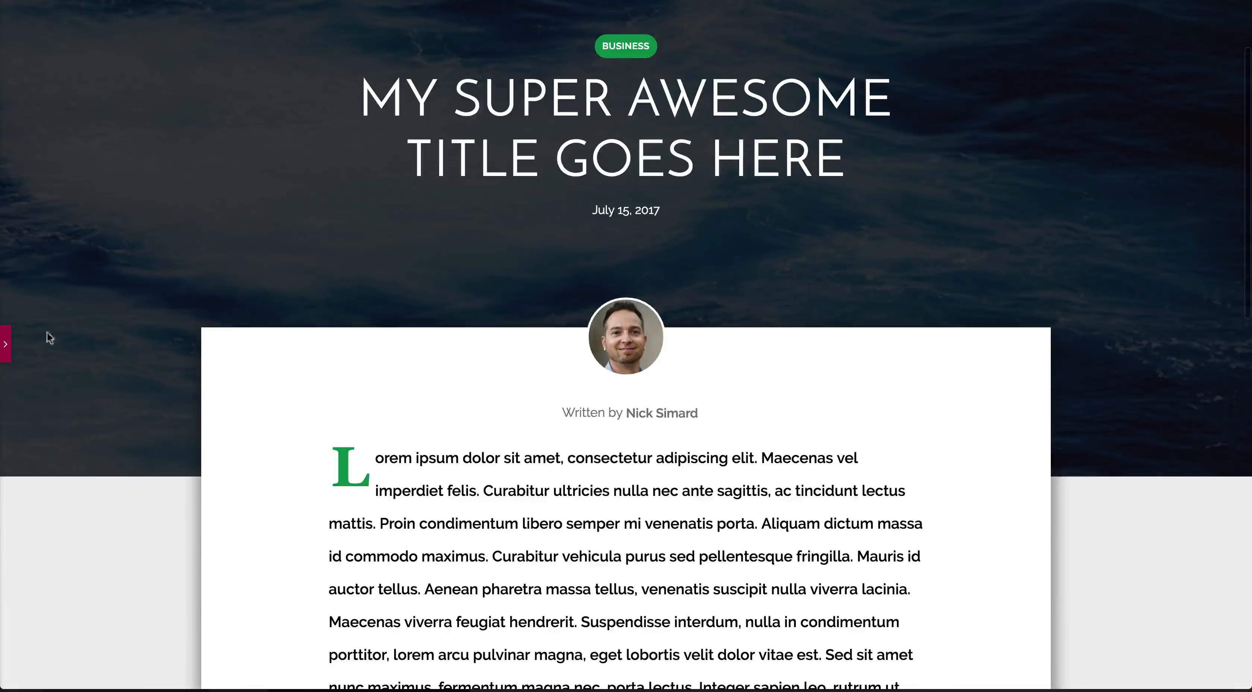
# - Set the bottom margin of the "Written by" author section to 40 px and preview its spacing above the excerpt
pyautogui.click(5, 343)
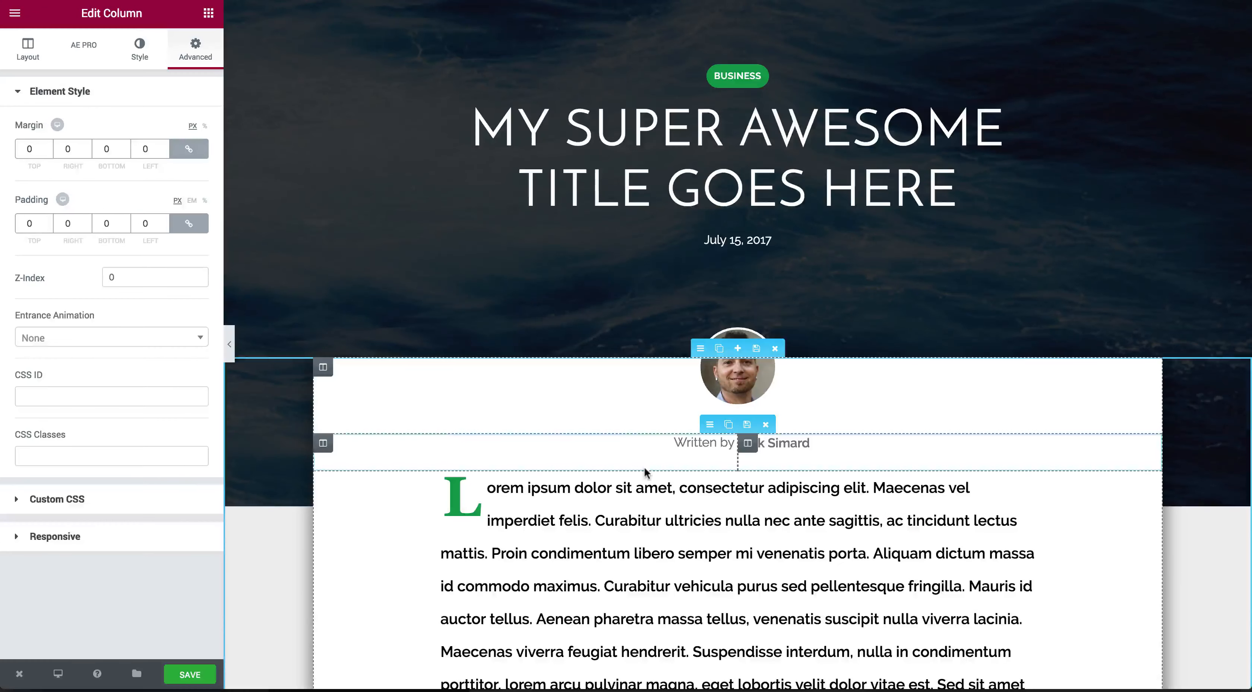
pyautogui.click(710, 424)
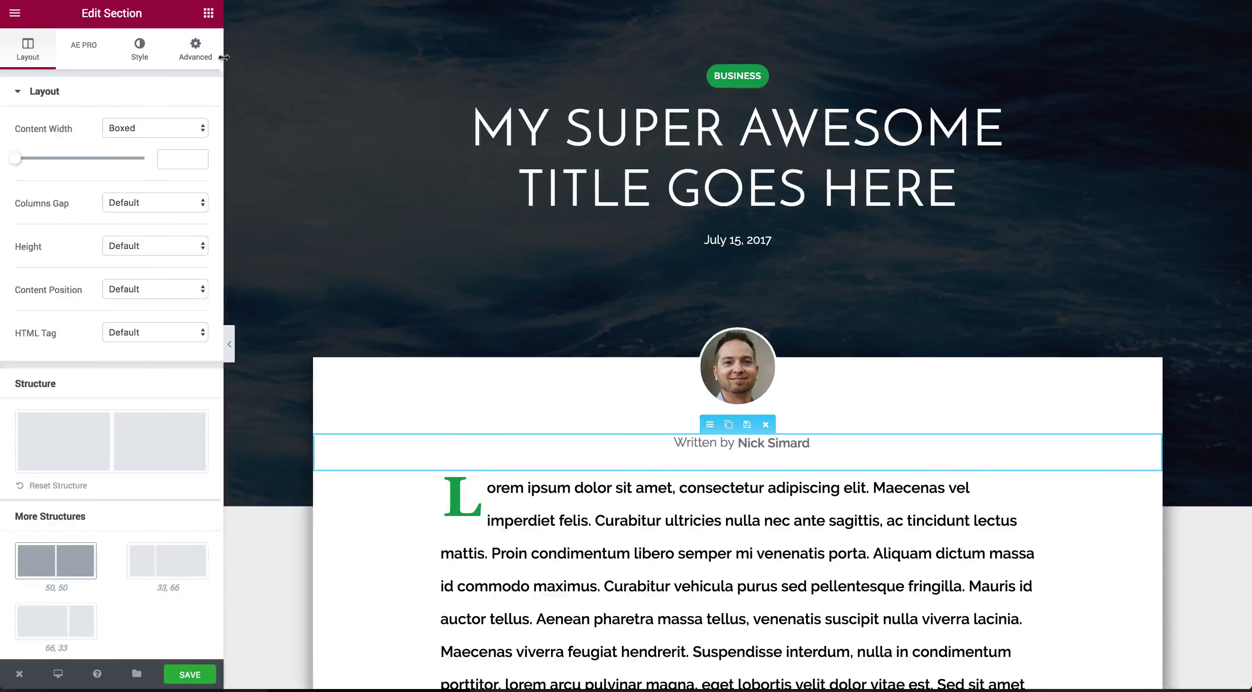
pyautogui.click(195, 50)
pyautogui.click(112, 146)
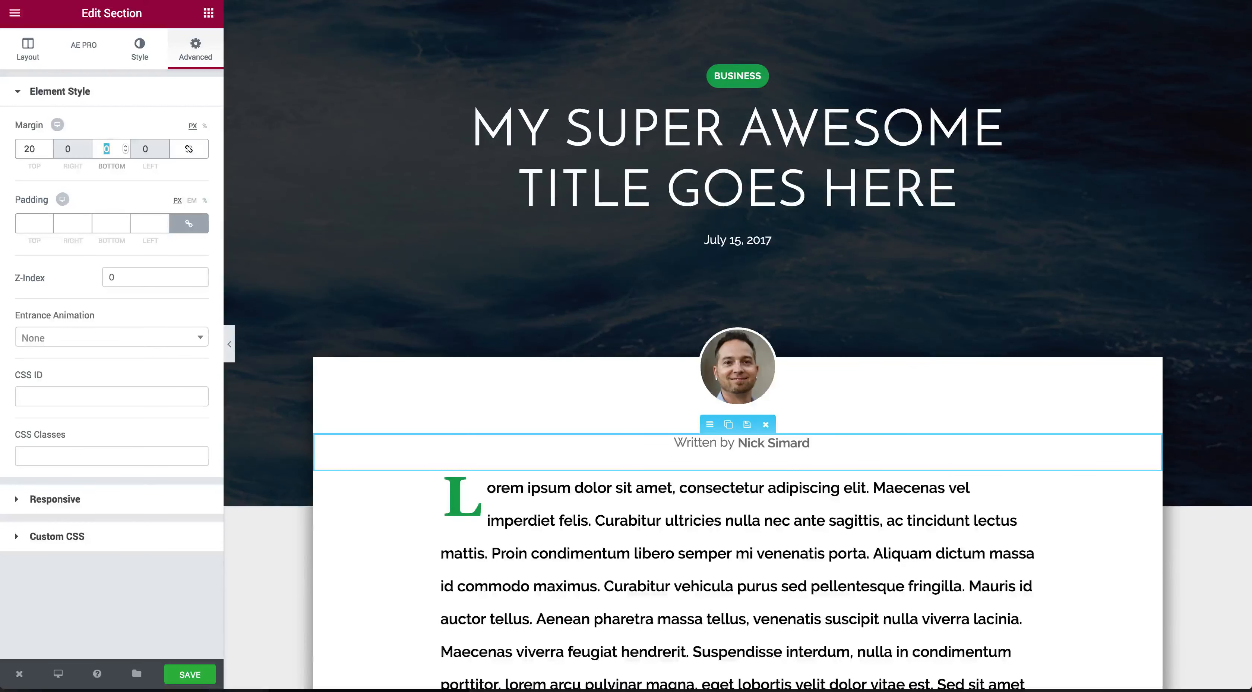
pyautogui.write('40')
pyautogui.click(227, 340)
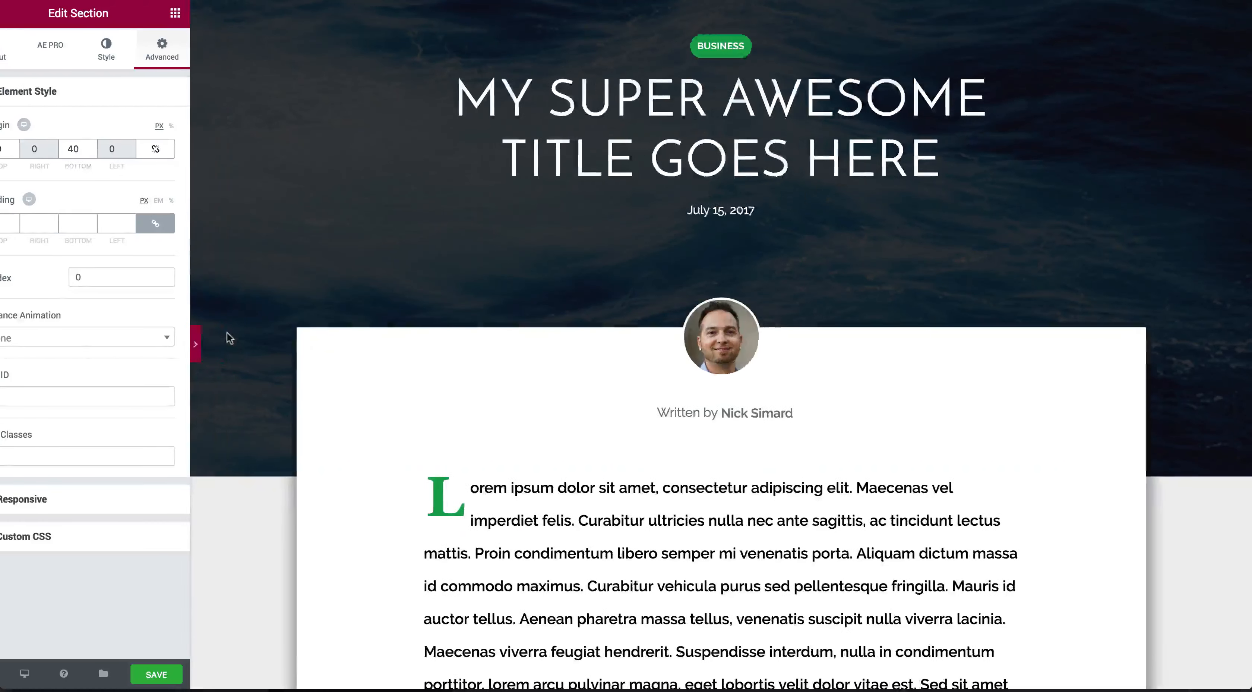
pyautogui.scroll(-7, 363, 266)
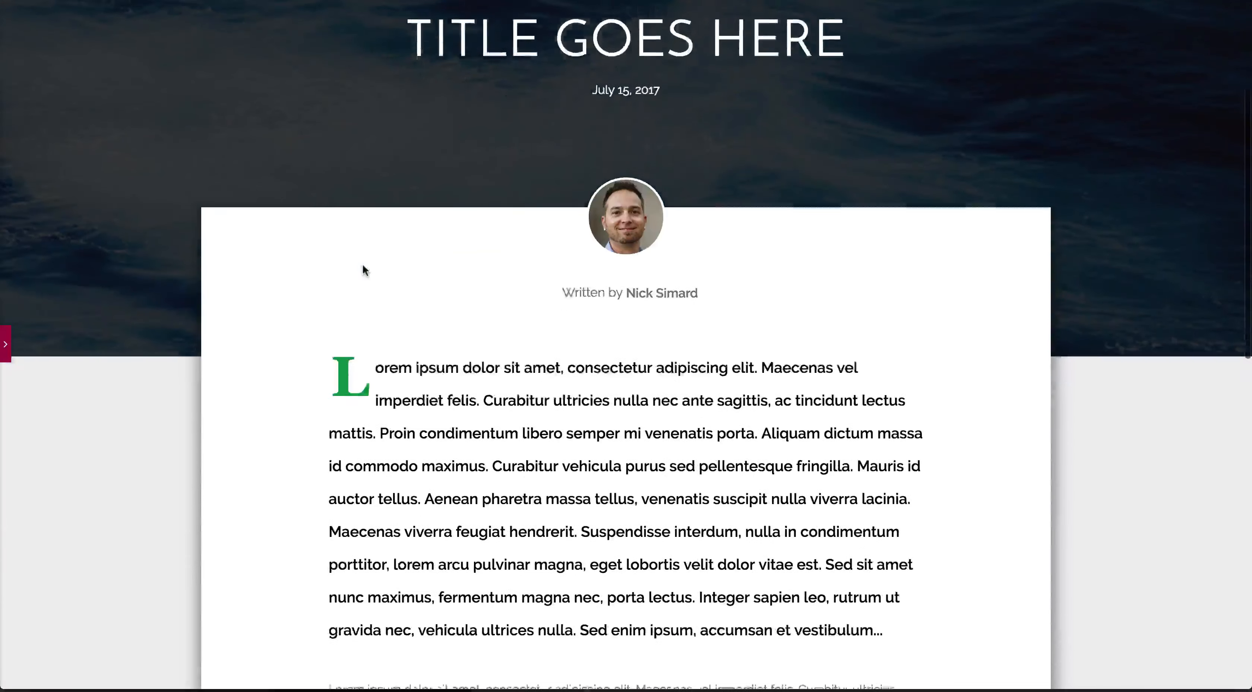
pyautogui.scroll(1, 363, 266)
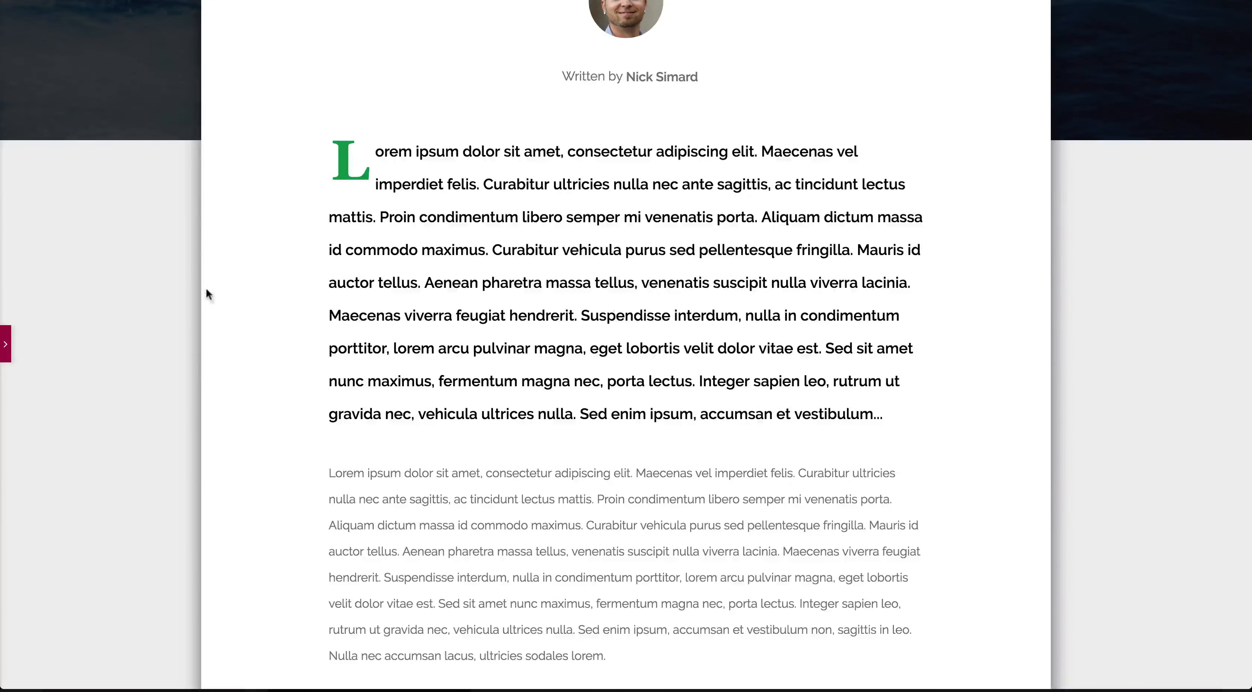
# - Remove the static ocean background image from the hero section
pyautogui.click(5, 343)
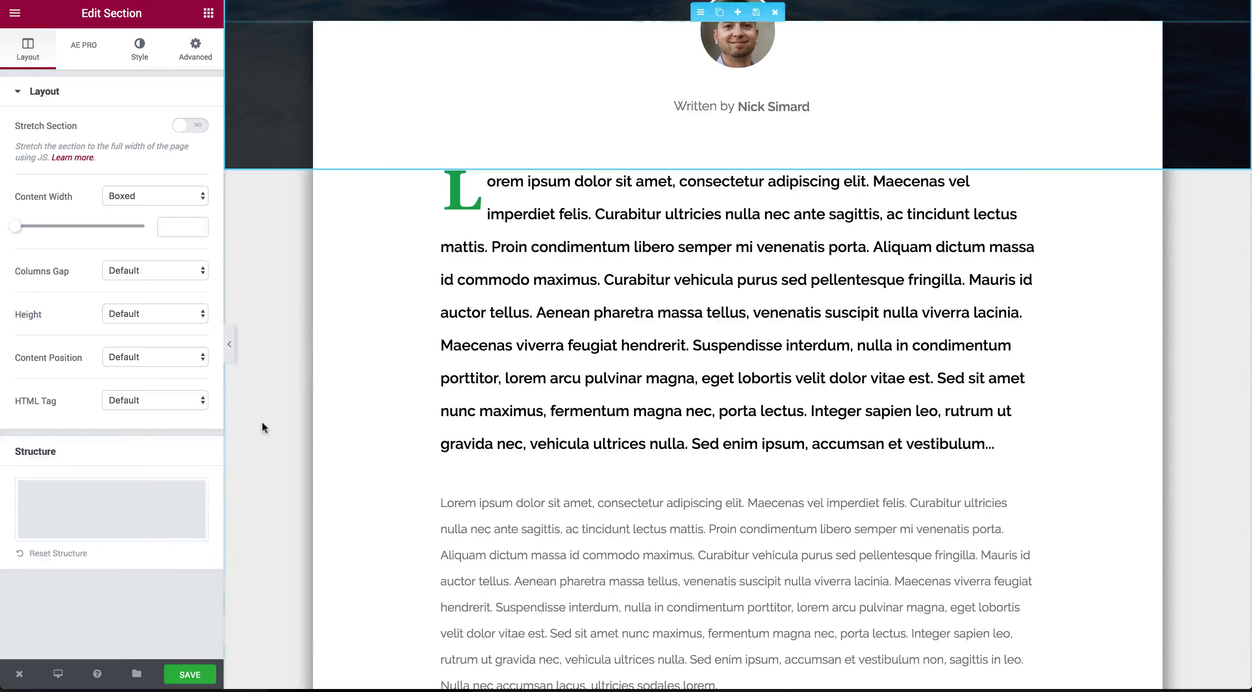
pyautogui.scroll(9, 261, 420)
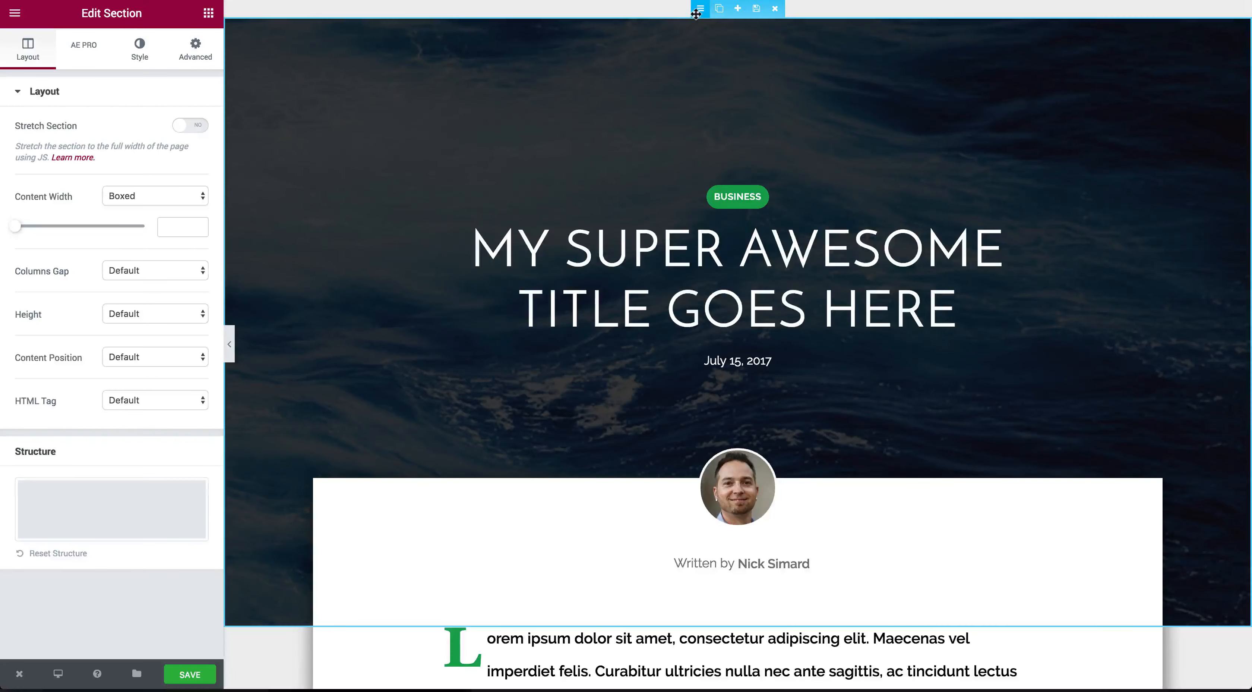
pyautogui.click(142, 54)
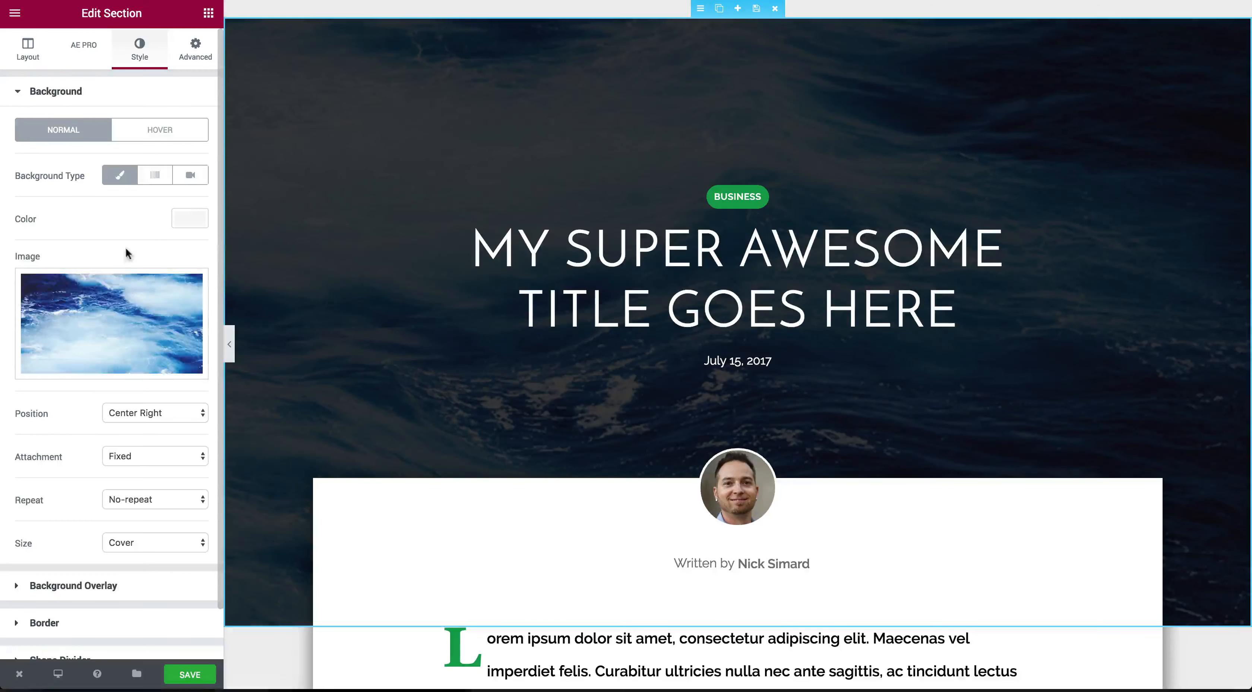
pyautogui.click(125, 363)
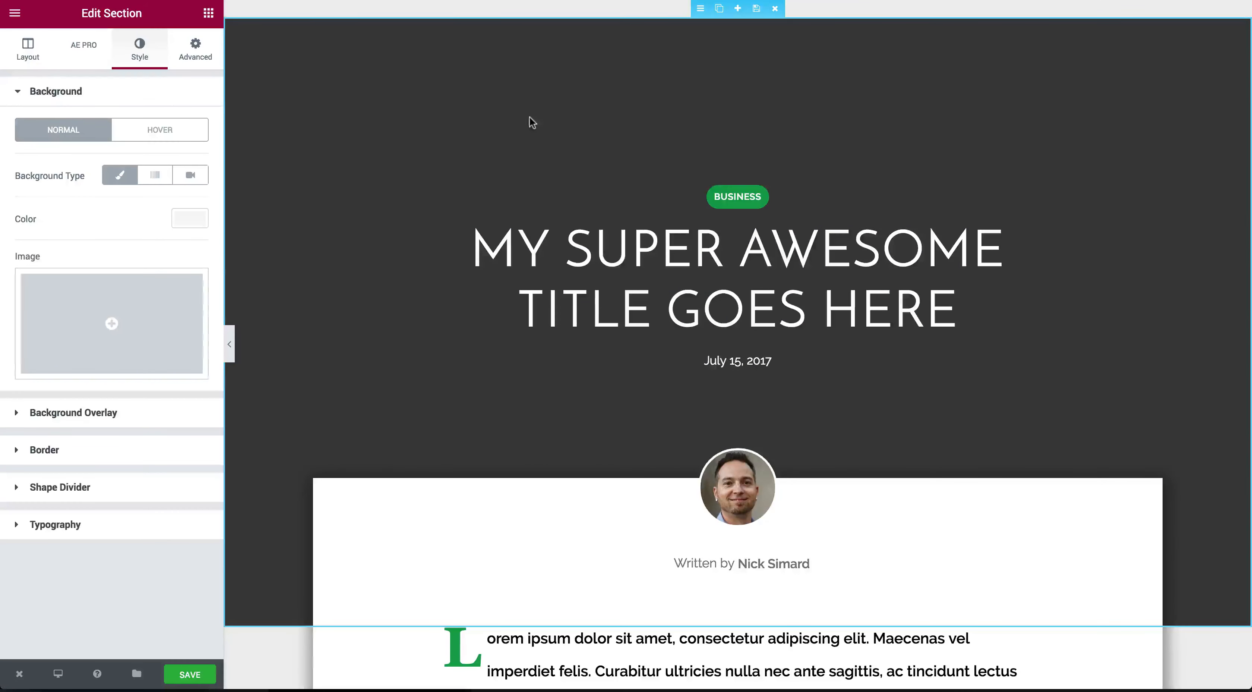
# - Show the featured image as the hero section's background, with full image size and Cover background size
pyautogui.click(90, 50)
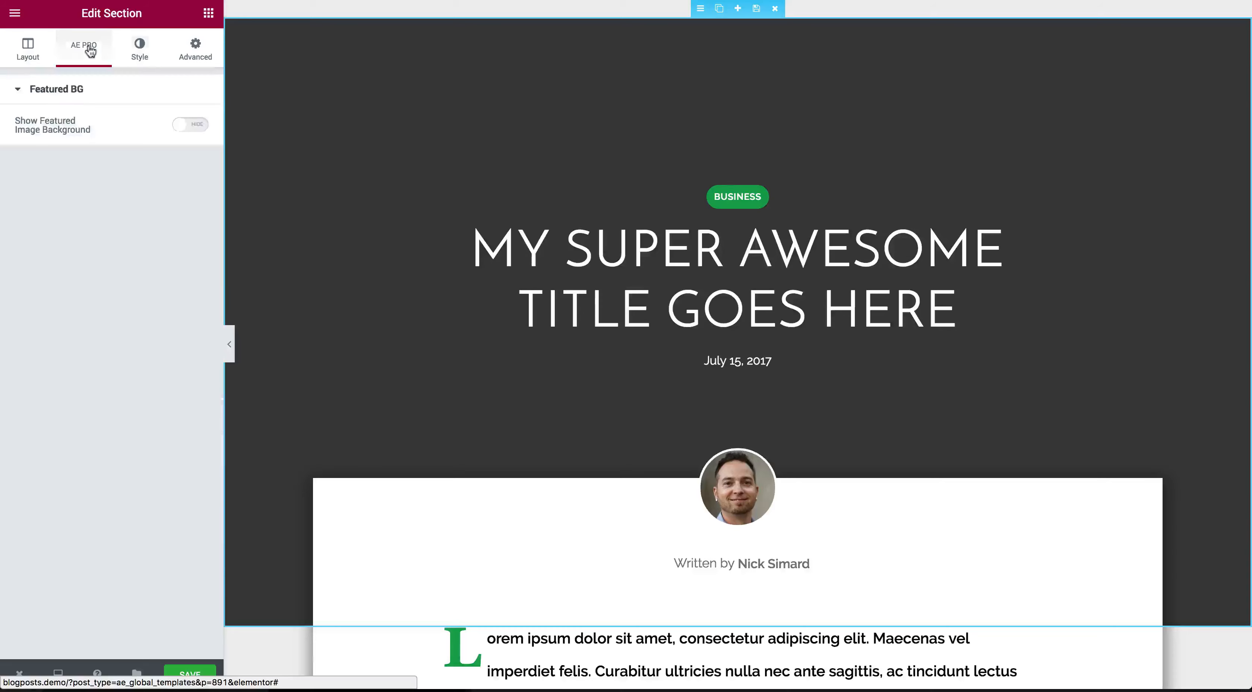
pyautogui.click(182, 131)
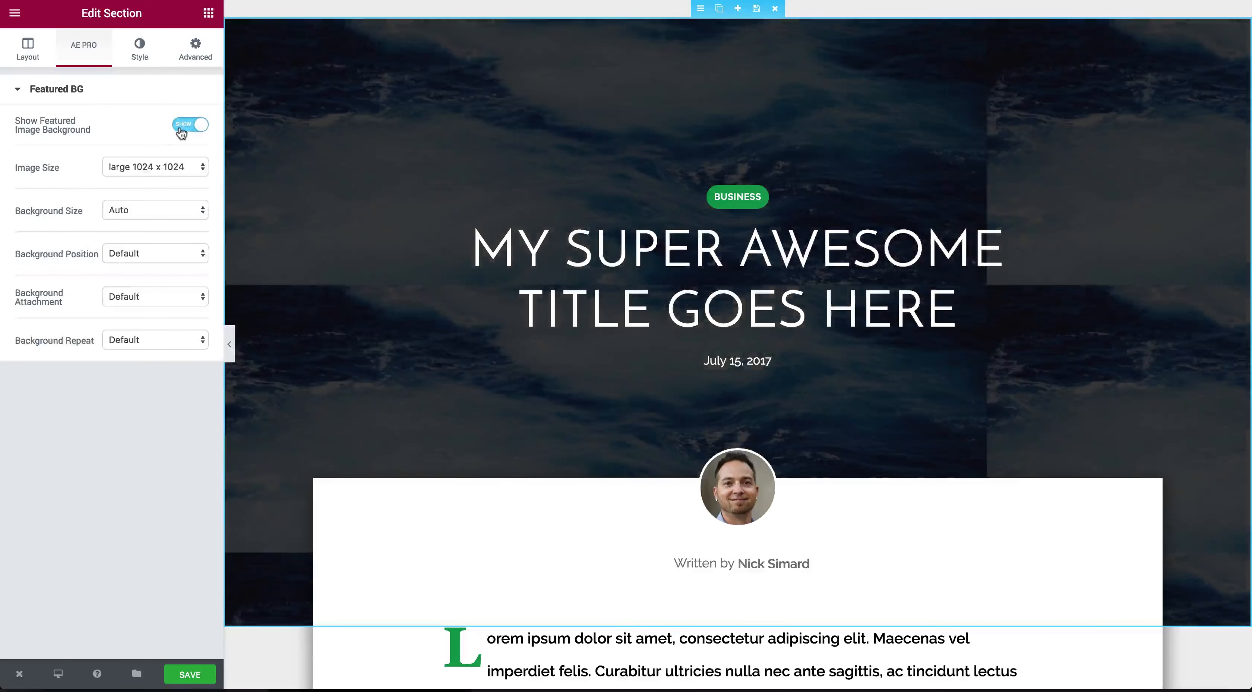
pyautogui.click(145, 165)
pyautogui.click(140, 176)
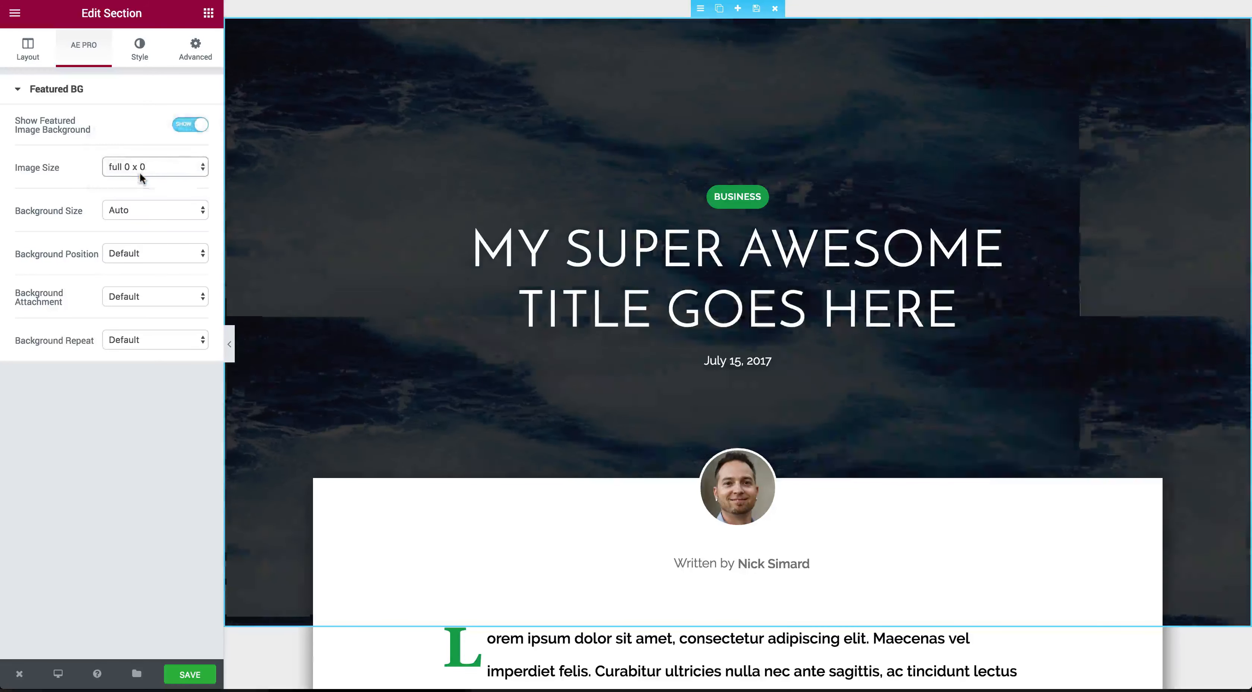
pyautogui.click(129, 211)
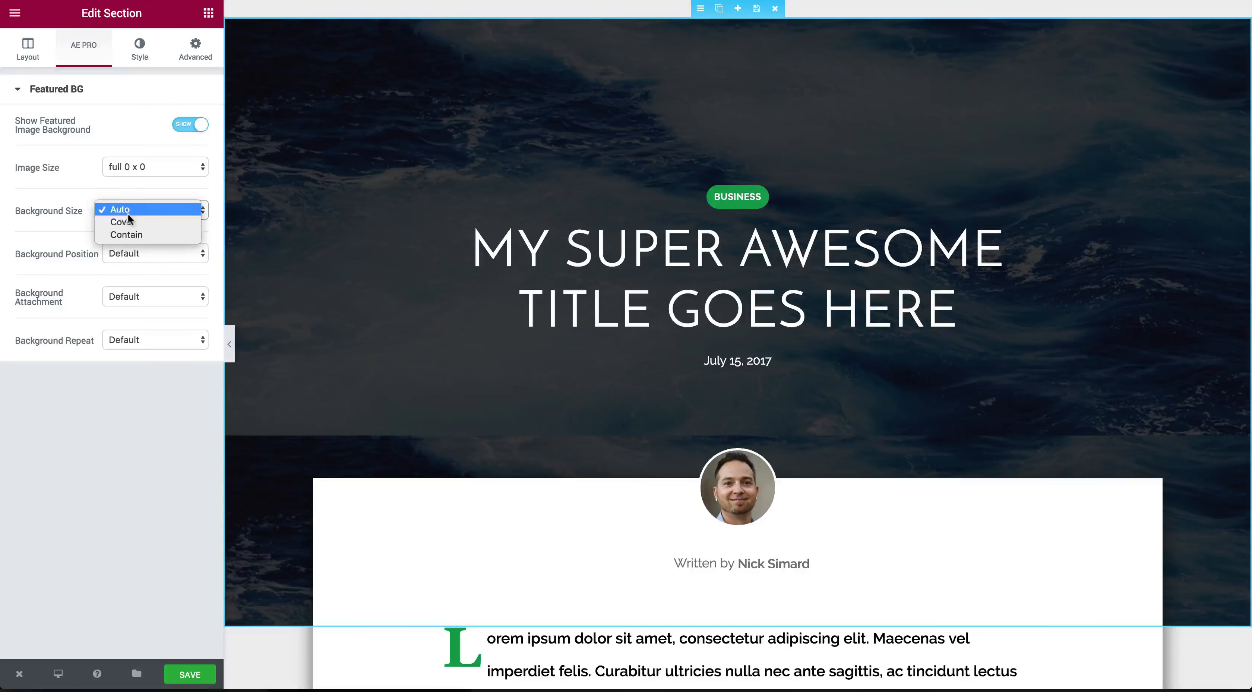
pyautogui.click(128, 222)
# - Set the featured background to Center Right position, Fixed attachment and No-repeat, and save the template
pyautogui.click(142, 249)
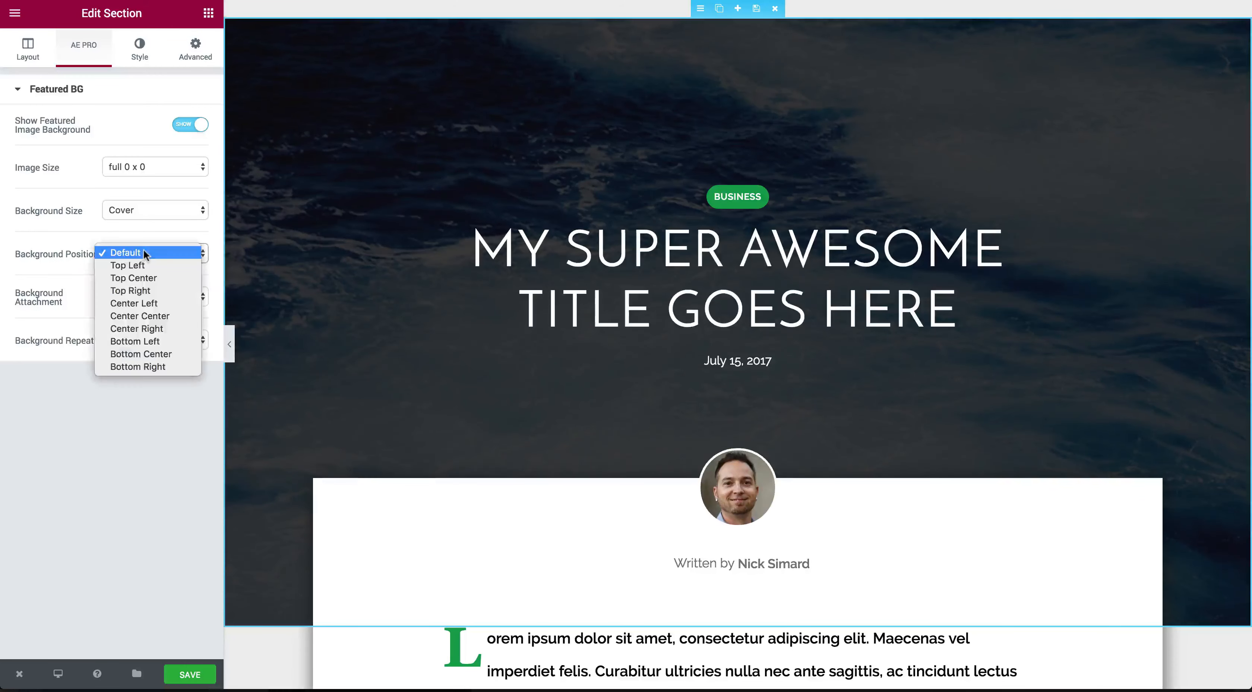
pyautogui.click(160, 323)
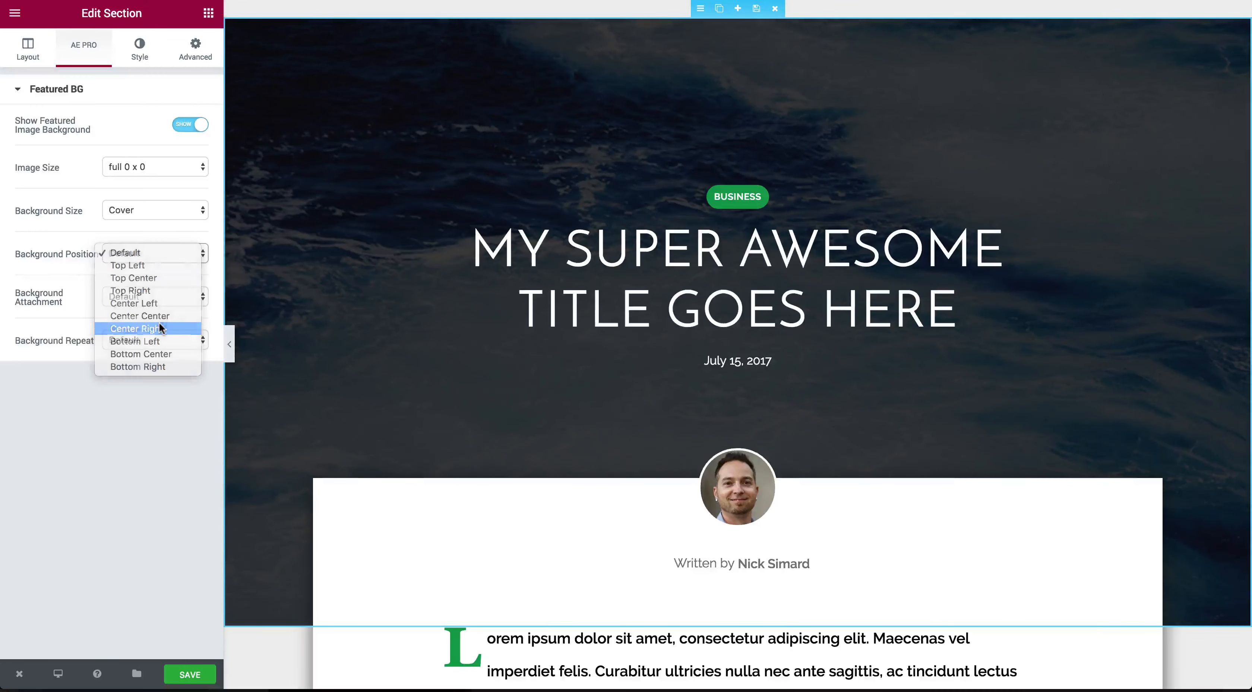
pyautogui.click(147, 296)
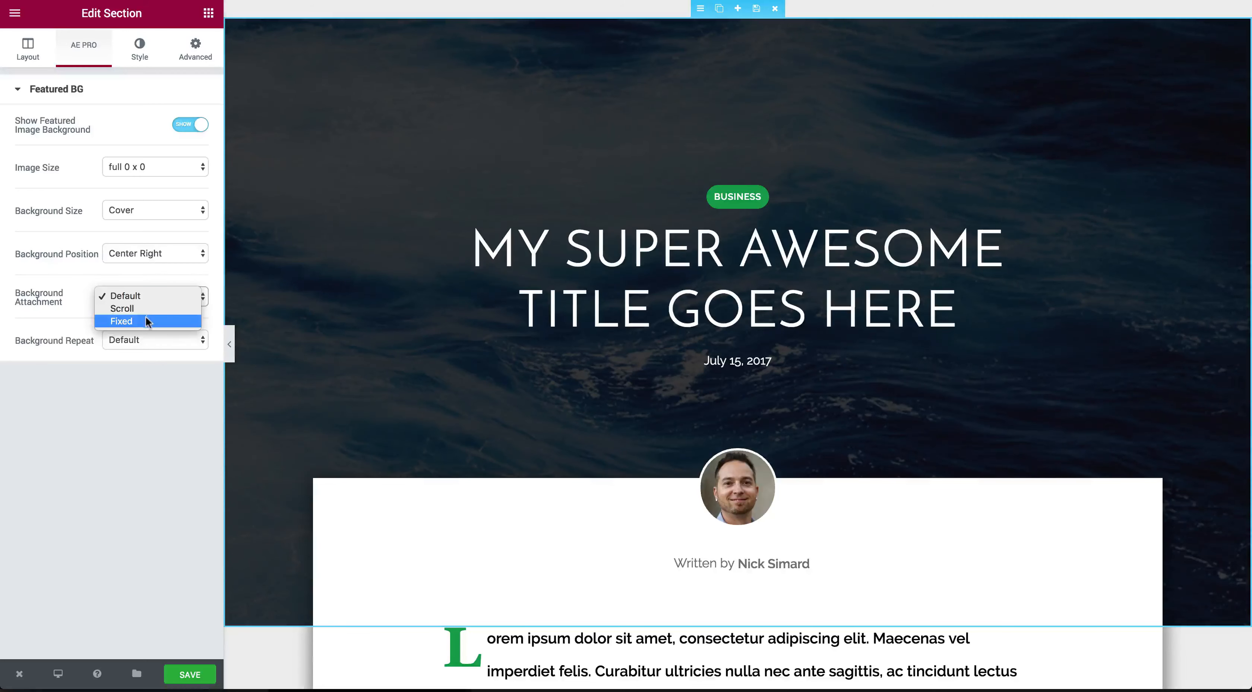
pyautogui.click(146, 321)
pyautogui.click(141, 339)
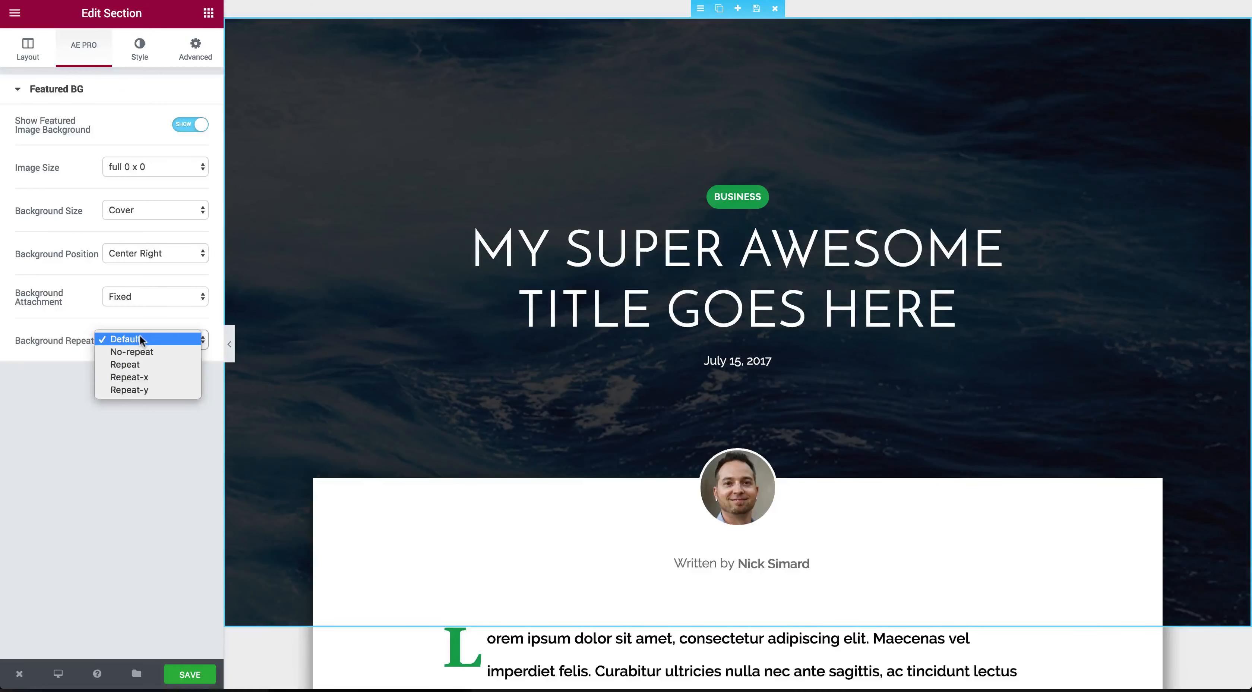
pyautogui.click(139, 348)
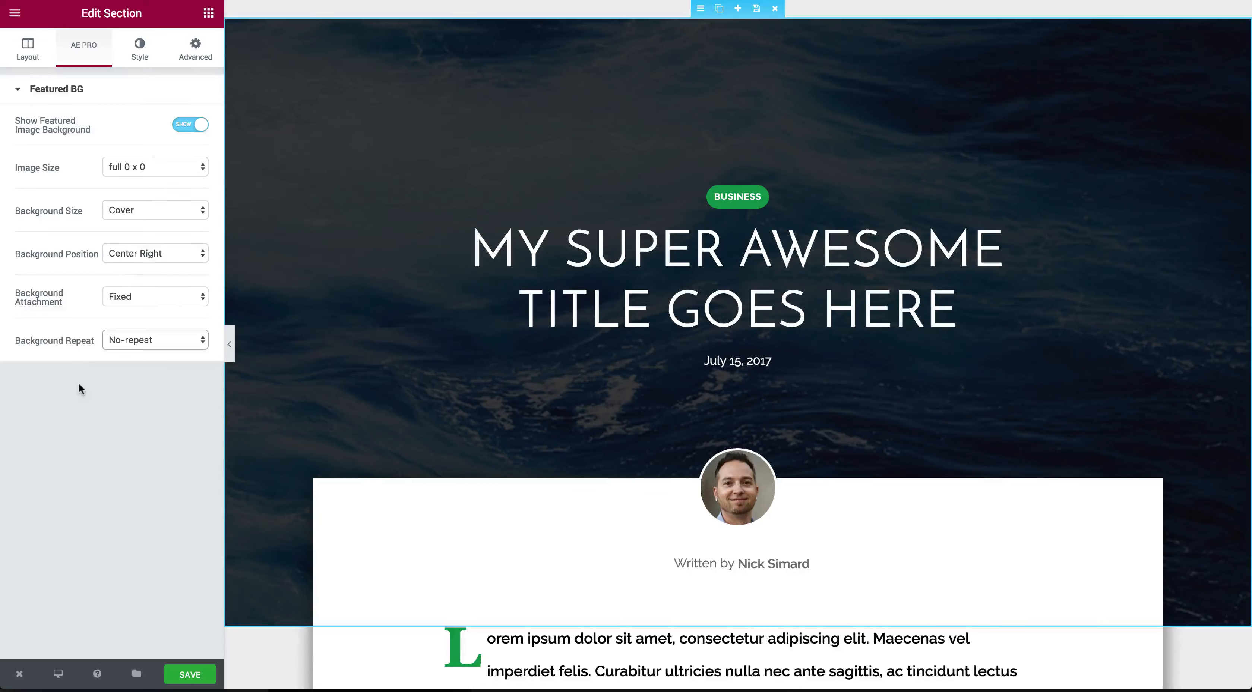
pyautogui.scroll(-20, 361, 298)
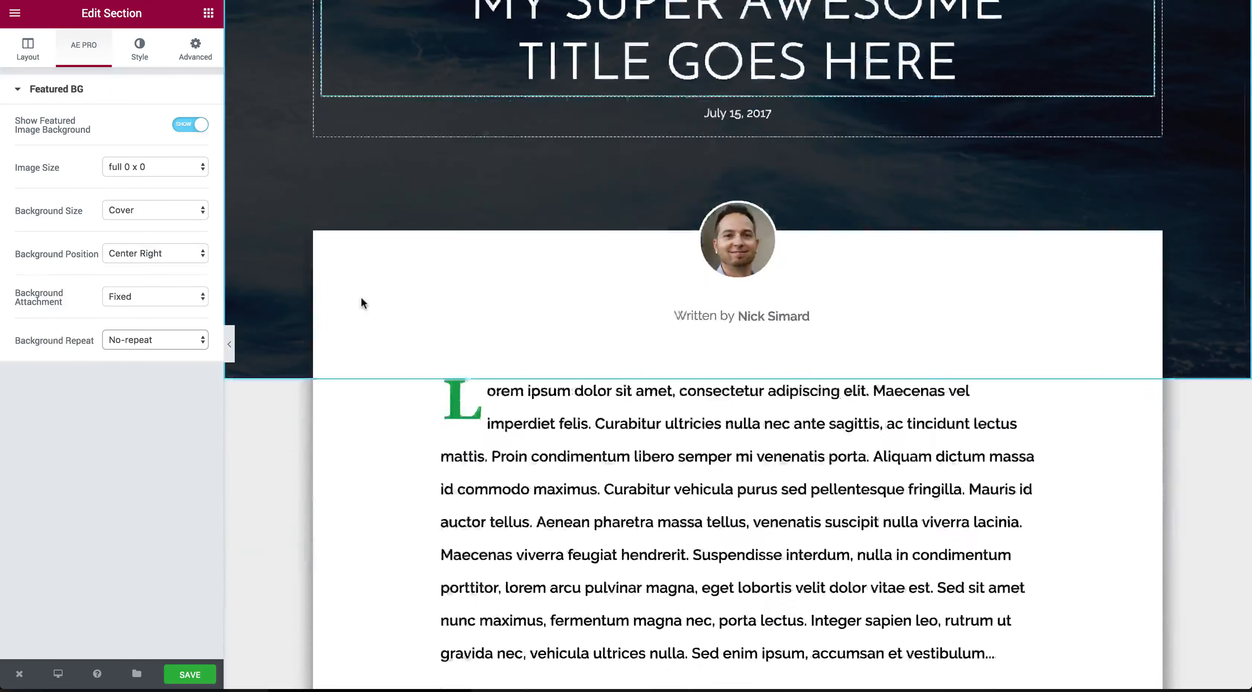
pyautogui.click(192, 673)
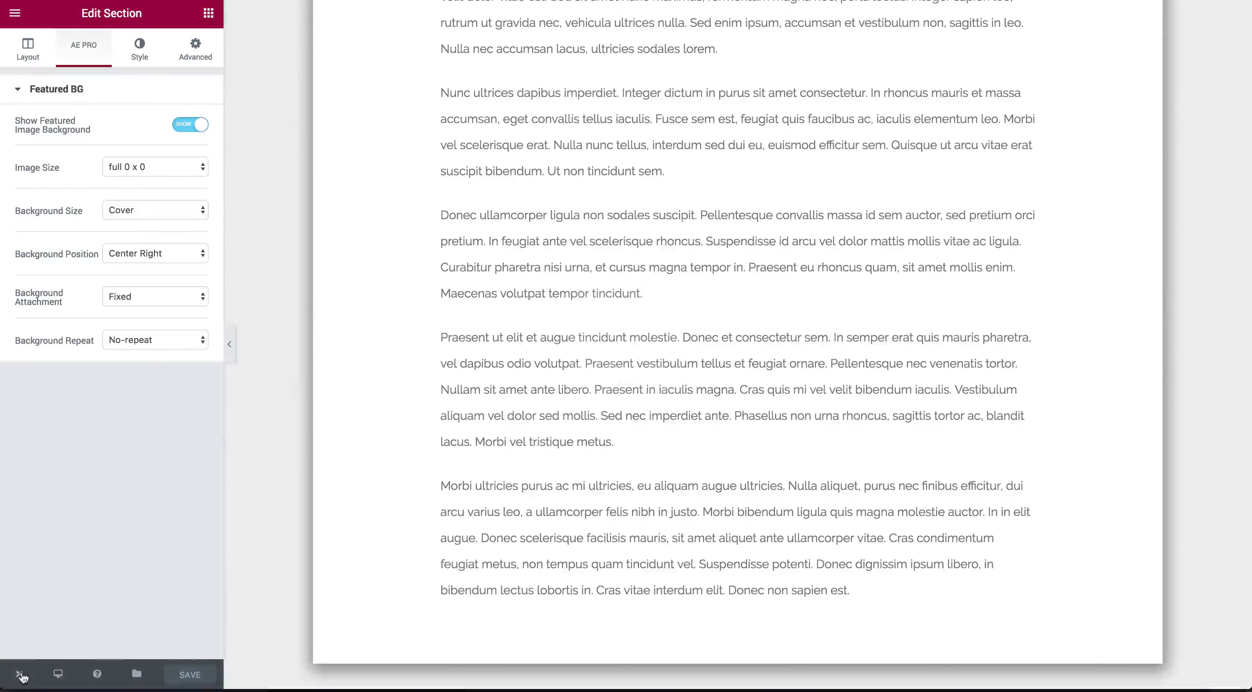
# - Add a new post titled "My Amazing Blog Post" and paste the copied lorem ipsum text as its body
pyautogui.moveTo(21, 673)
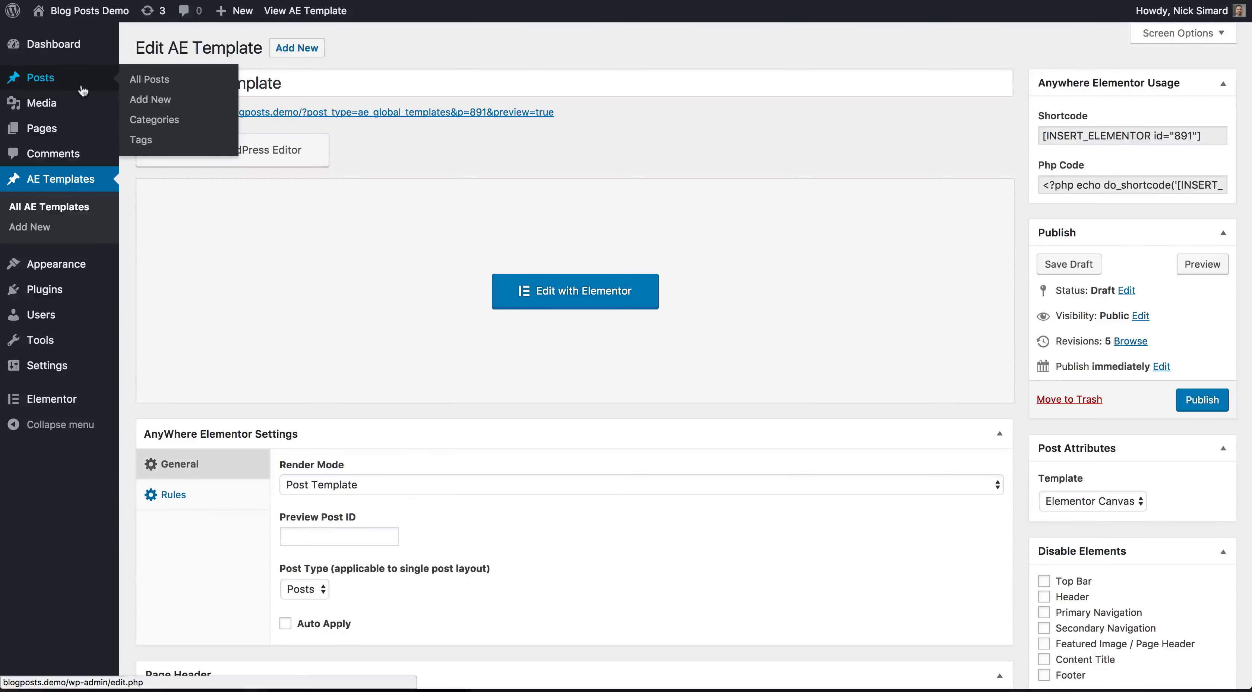
pyautogui.click(141, 99)
pyautogui.write('M')
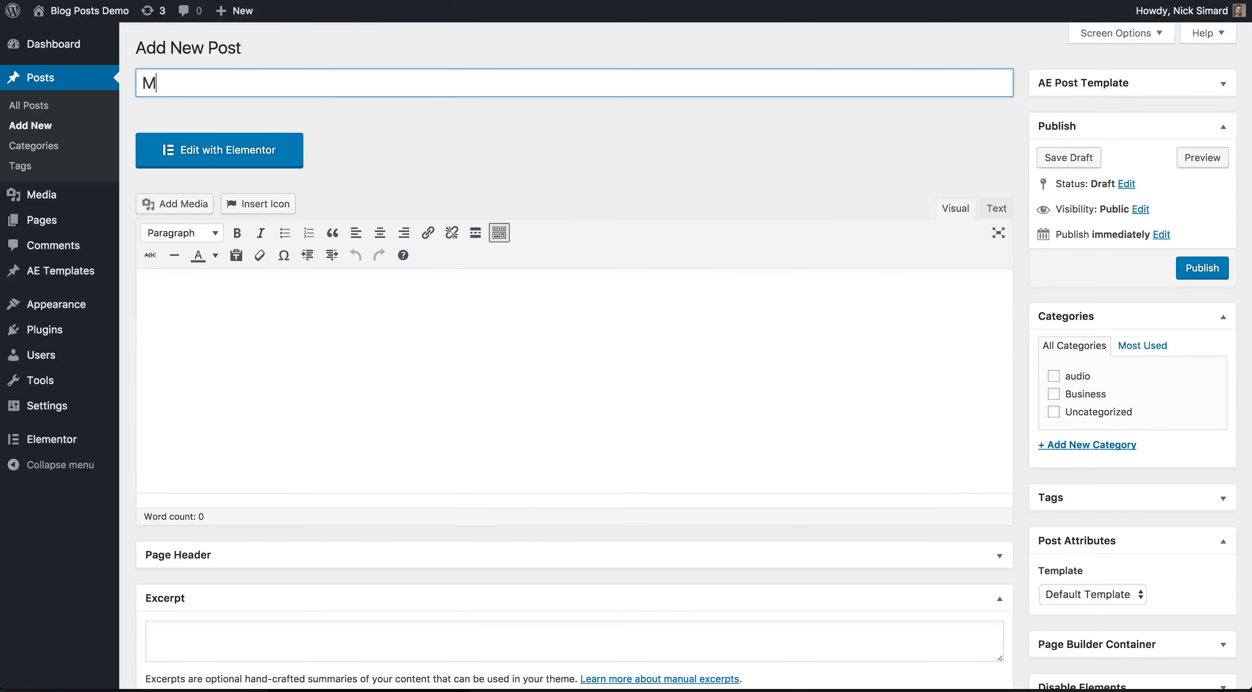
pyautogui.write('y Amazing Blog Post')
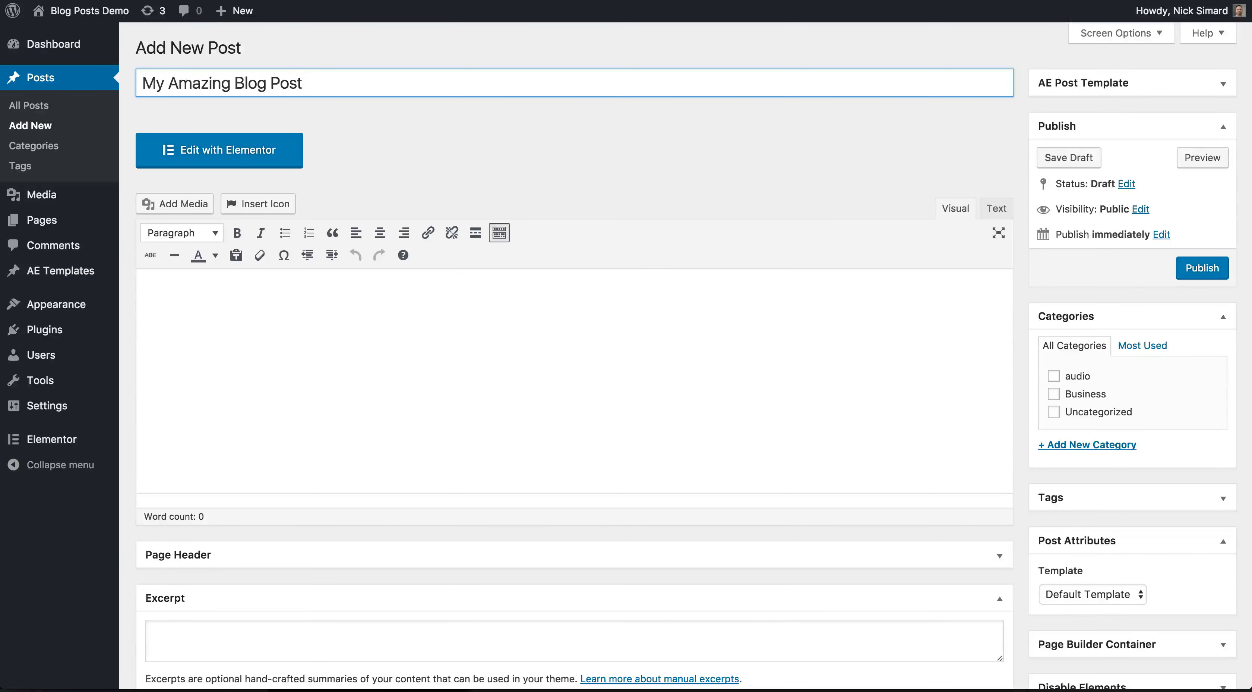
pyautogui.click(202, 276)
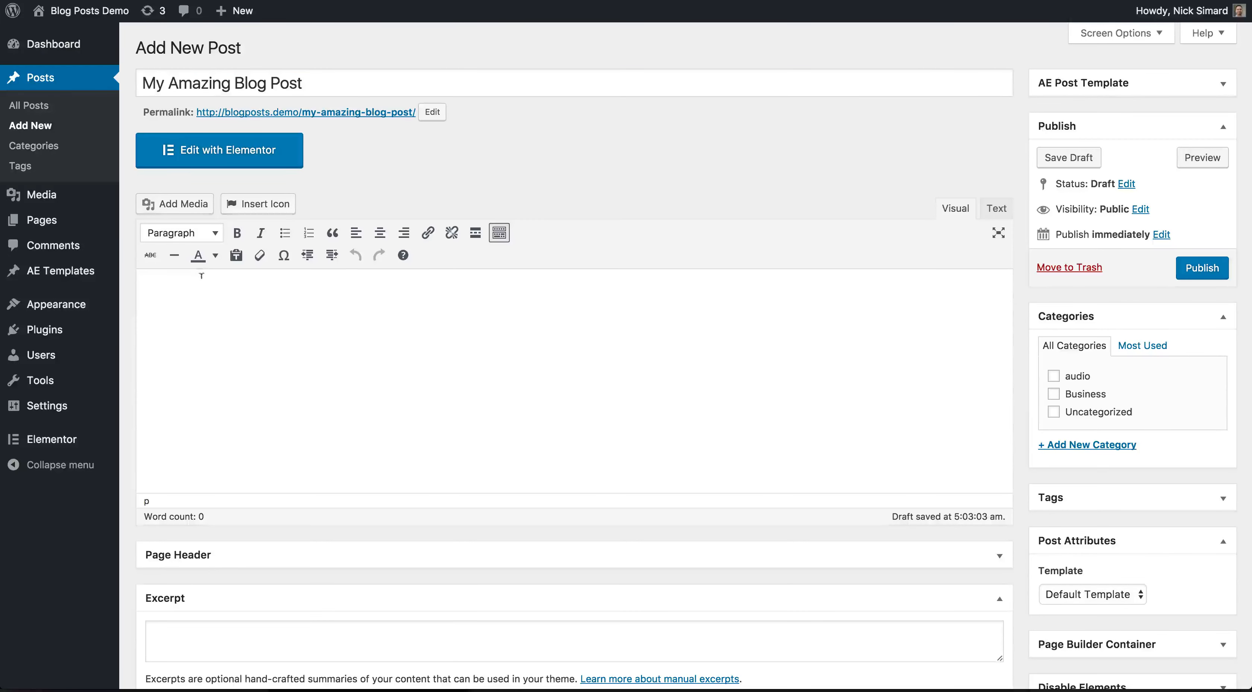
pyautogui.hotkey('ctrl', 'v')
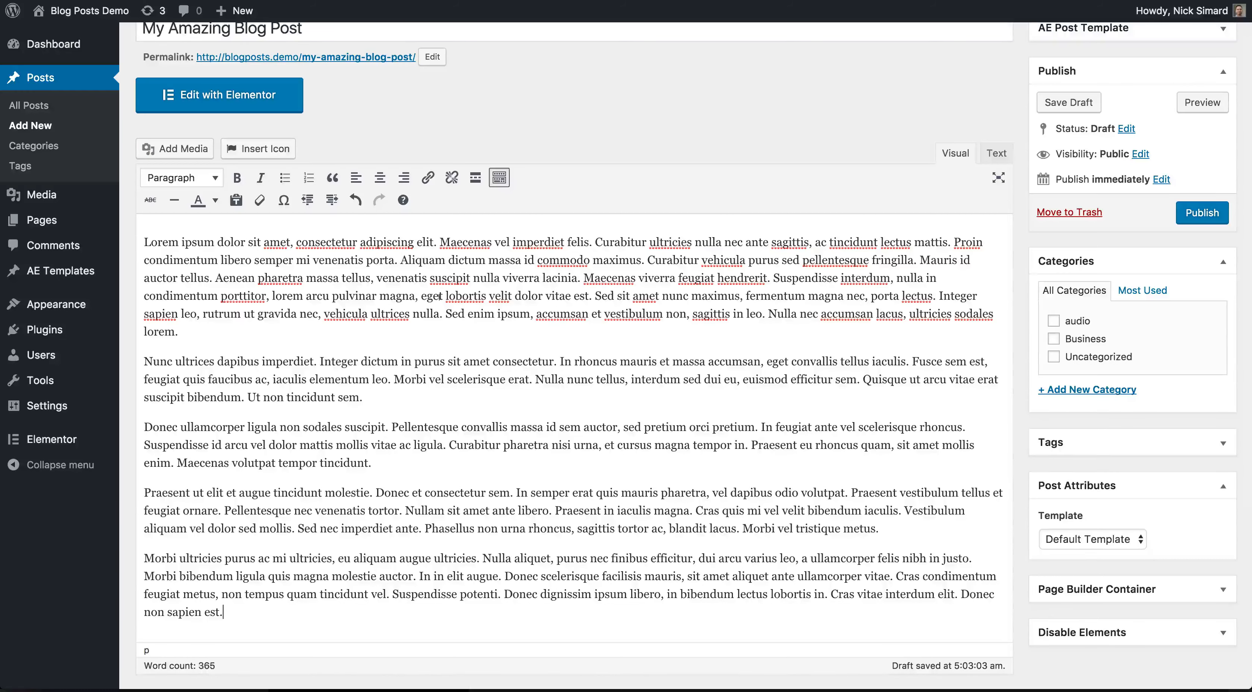
# - Move the opening sentences of the body, up to "nulla viverra lacinia.", into the post's excerpt
pyautogui.moveTo(584, 278); pyautogui.dragTo(142, 239)
pyautogui.hotkey('ctrl', 'c')
pyautogui.press('BackSpace')
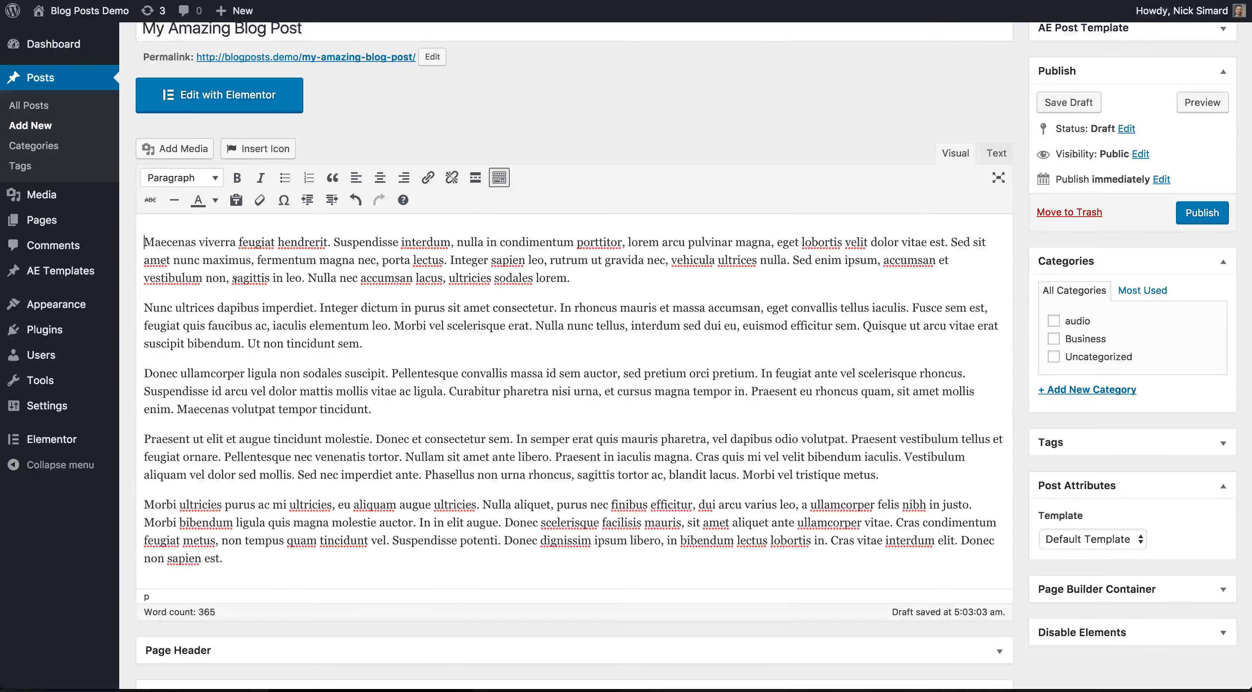
pyautogui.scroll(-5, 195, 511)
pyautogui.click(195, 512)
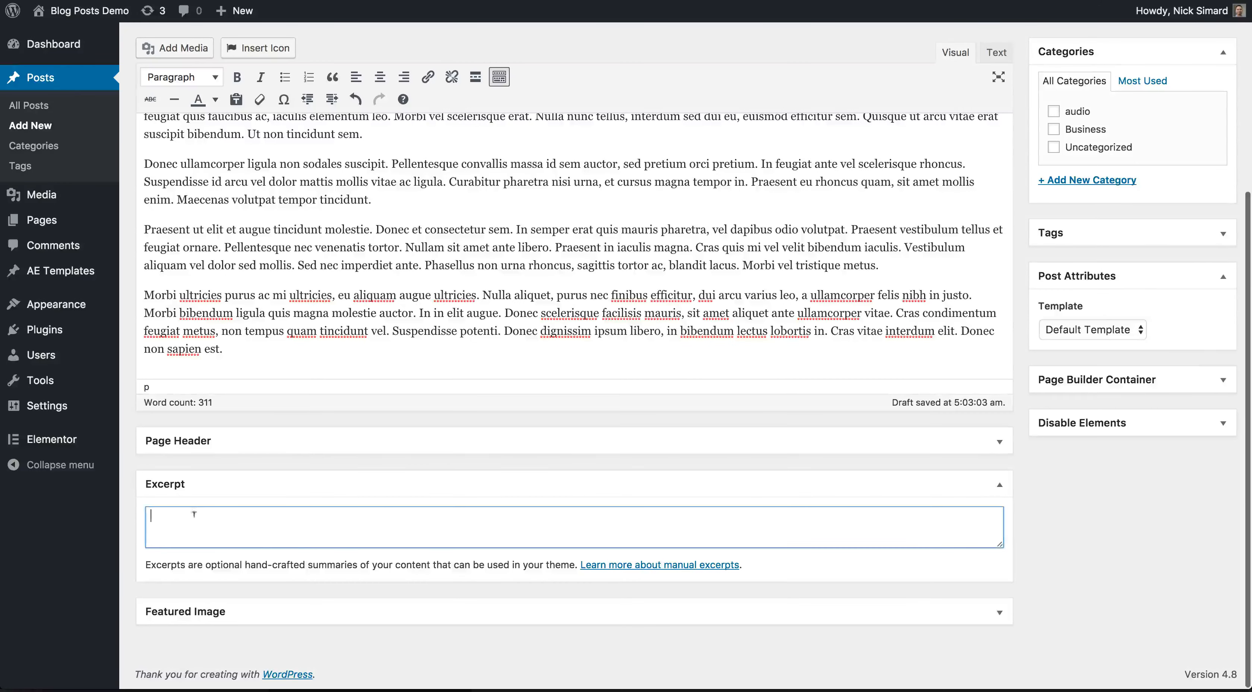
pyautogui.hotkey('ctrl', 'v')
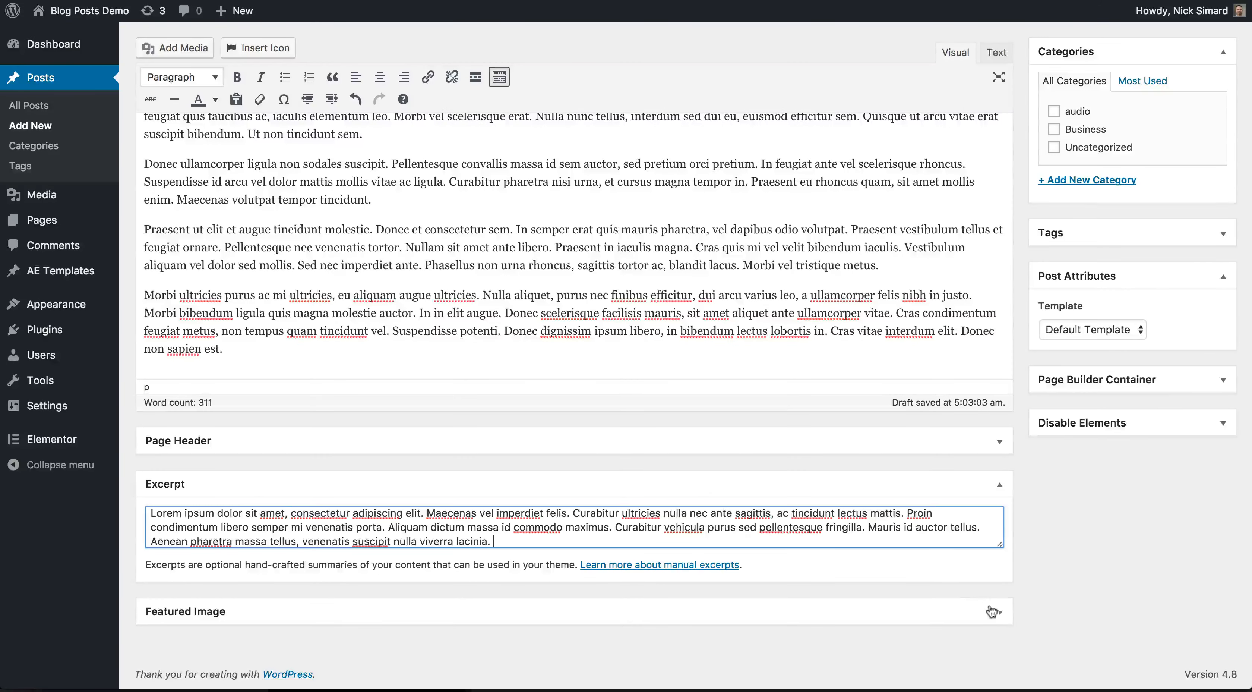
# - Set the media library photo of the bridge and hand-held phone as the post's featured image
pyautogui.click(1000, 612)
pyautogui.scroll(-2, 775, 576)
pyautogui.click(187, 600)
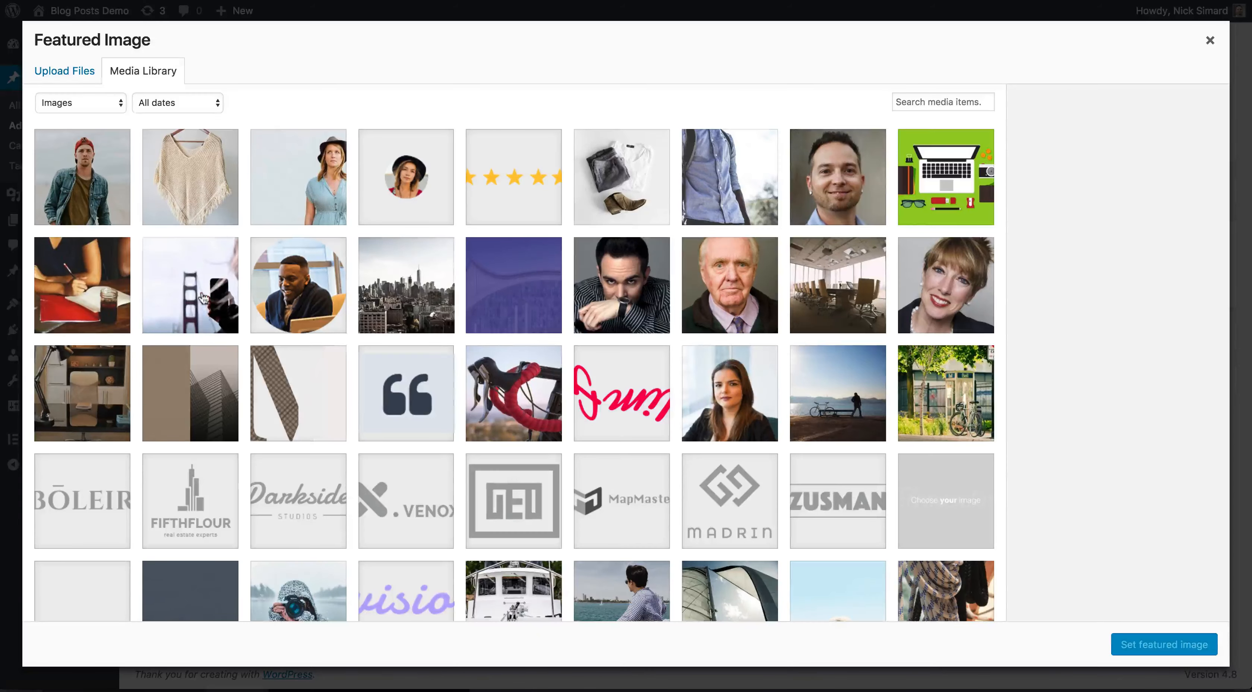
pyautogui.click(204, 300)
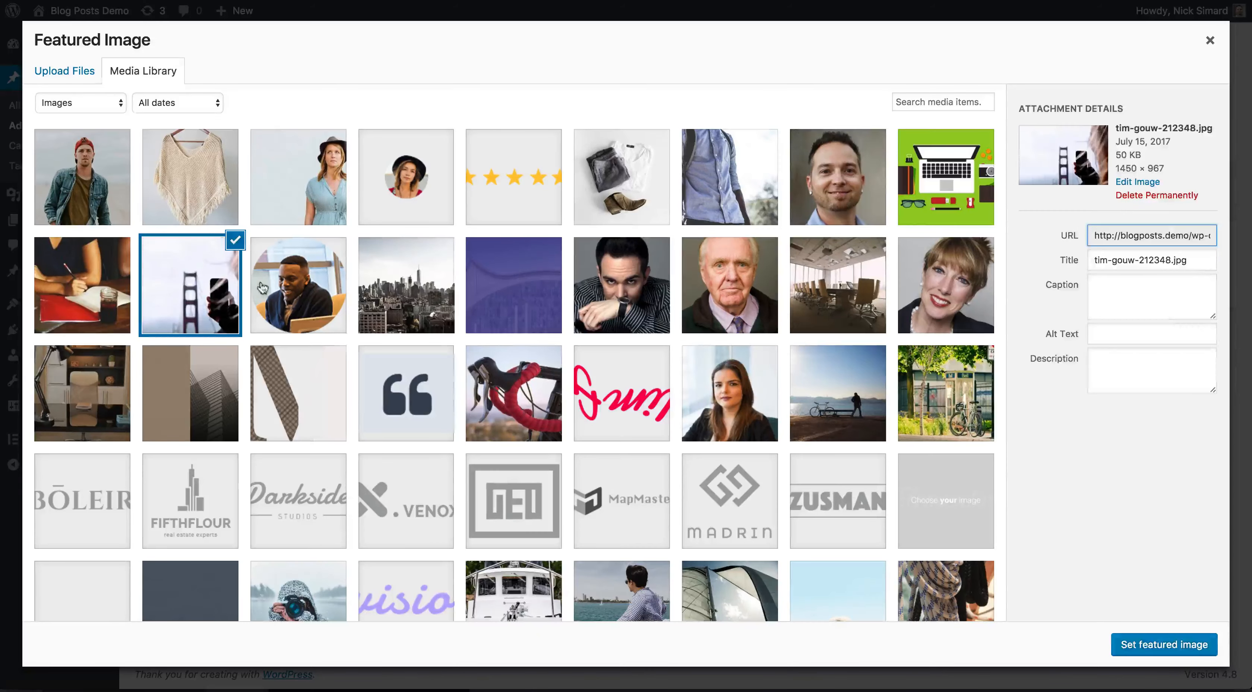
pyautogui.click(1150, 640)
# - Assign the post to the Business category and choose the Elementor Canvas page template
pyautogui.scroll(6, 1117, 381)
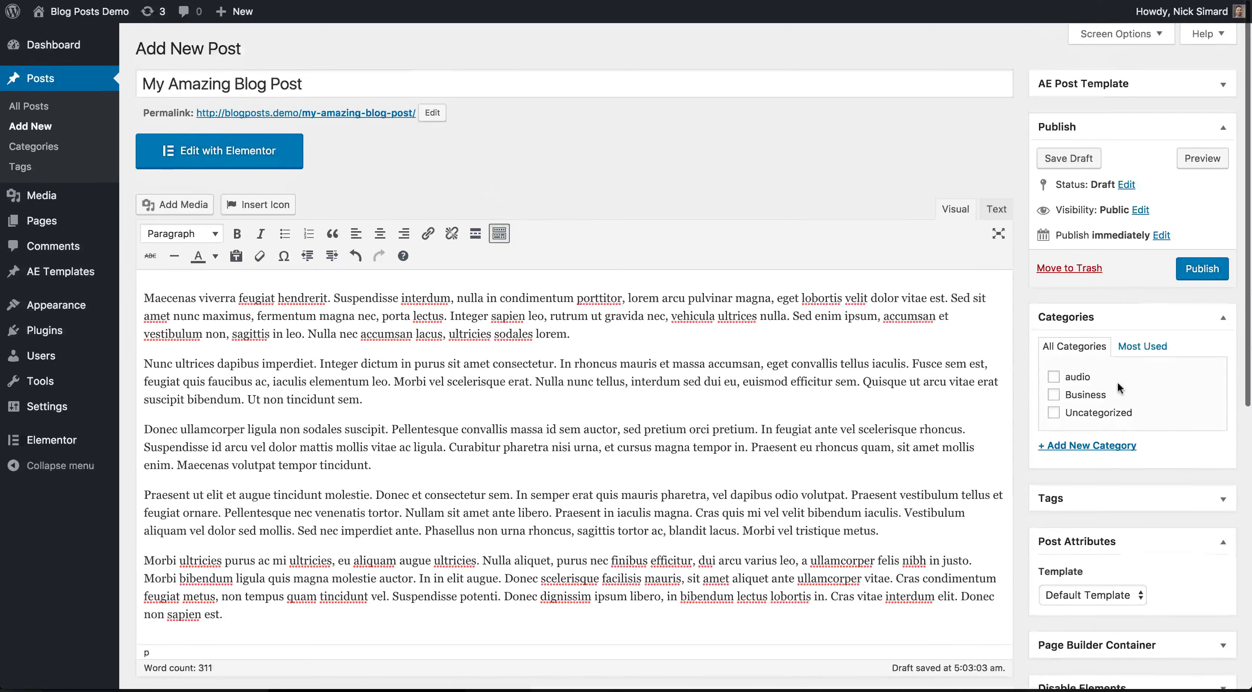
pyautogui.click(1054, 394)
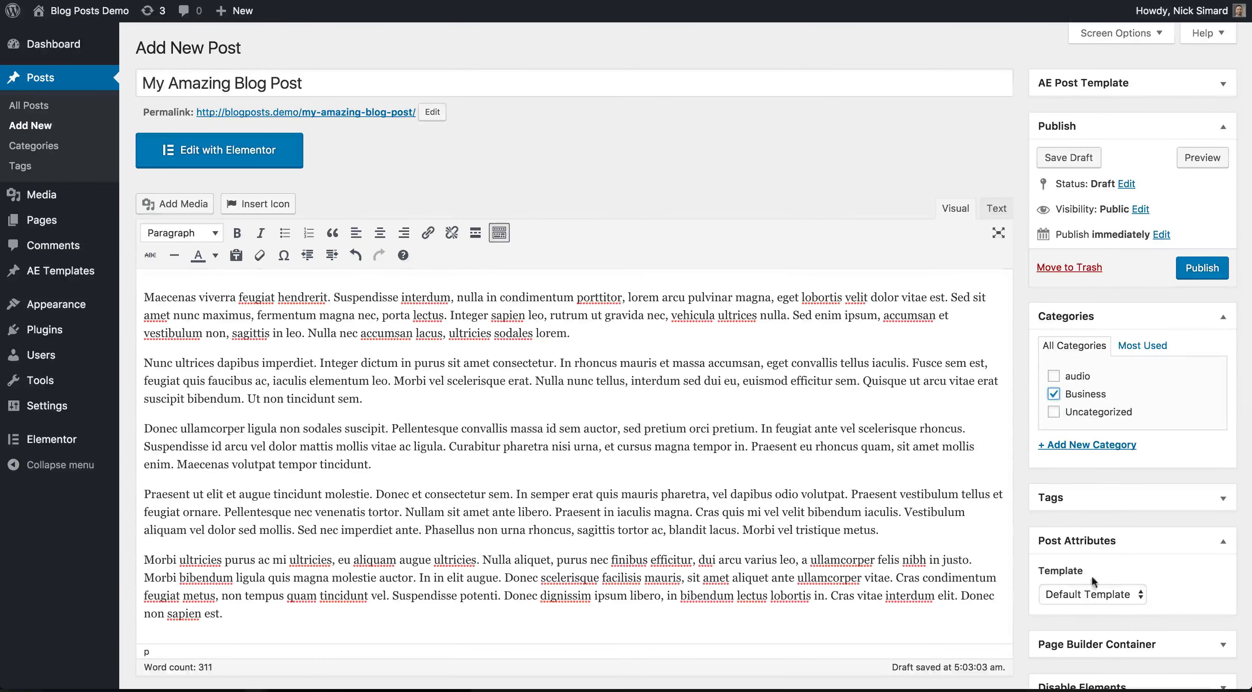
pyautogui.click(1094, 594)
pyautogui.click(1095, 604)
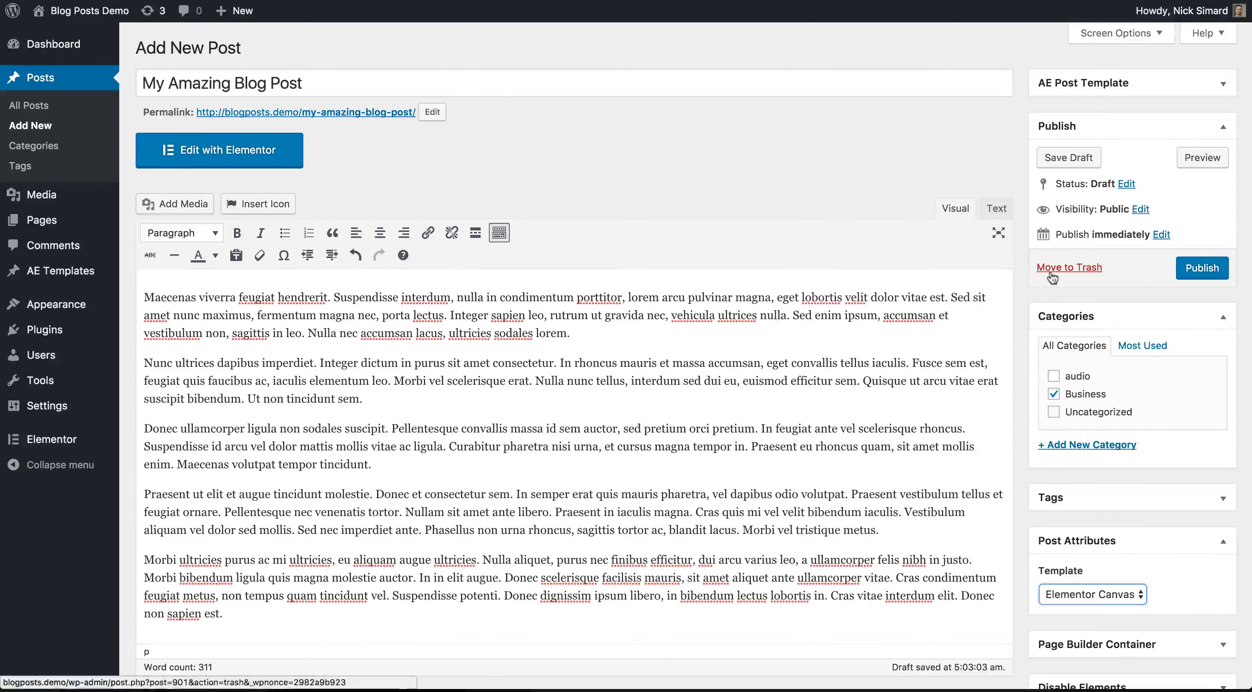
# - Check the layouts offered for the post's AE Post Template and save the post as a draft
pyautogui.click(1216, 84)
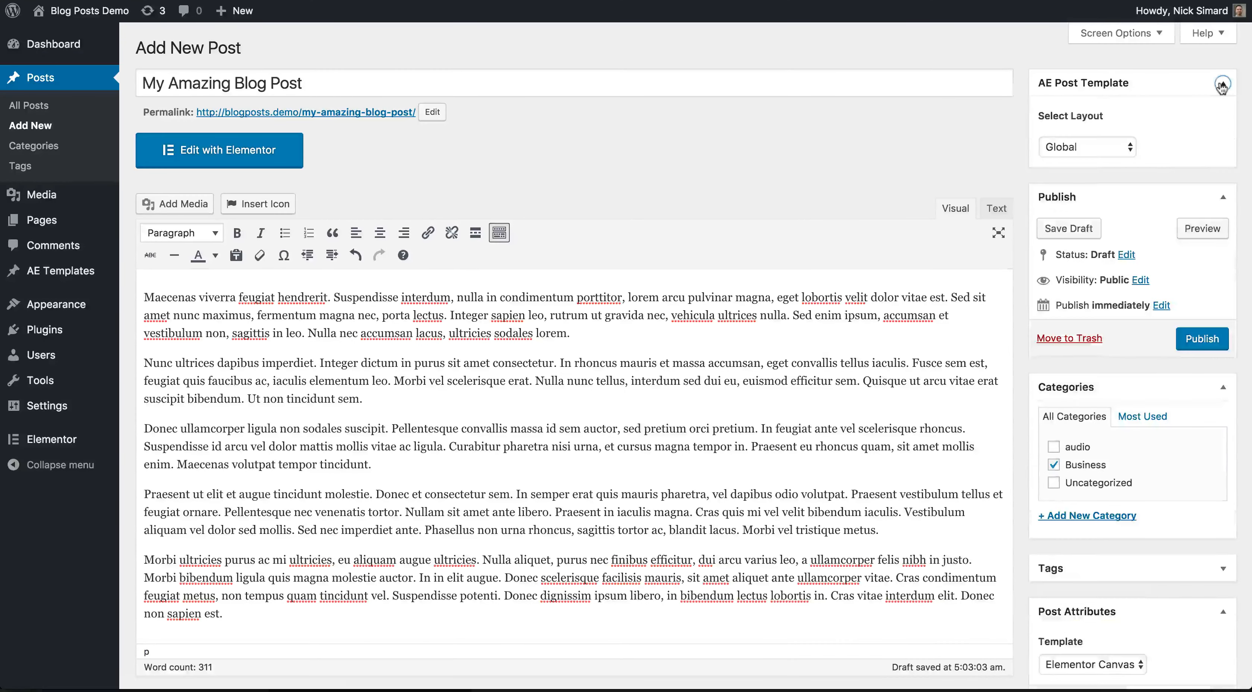
pyautogui.click(1068, 146)
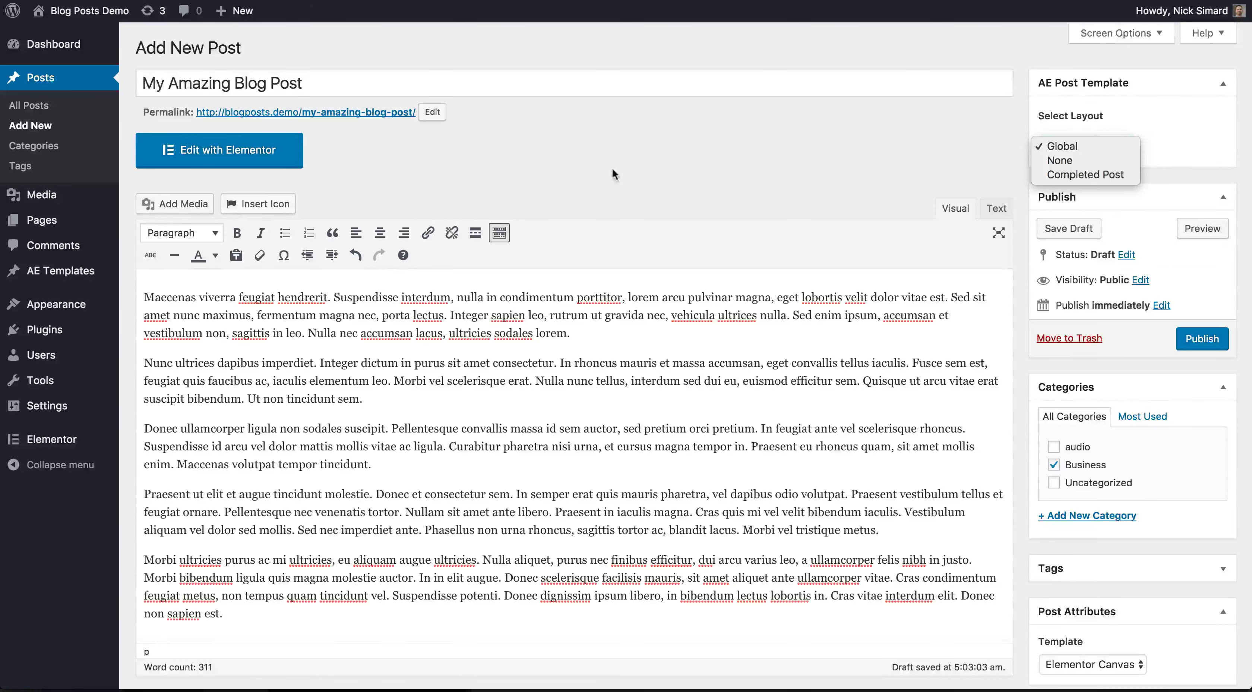
pyautogui.click(84, 274)
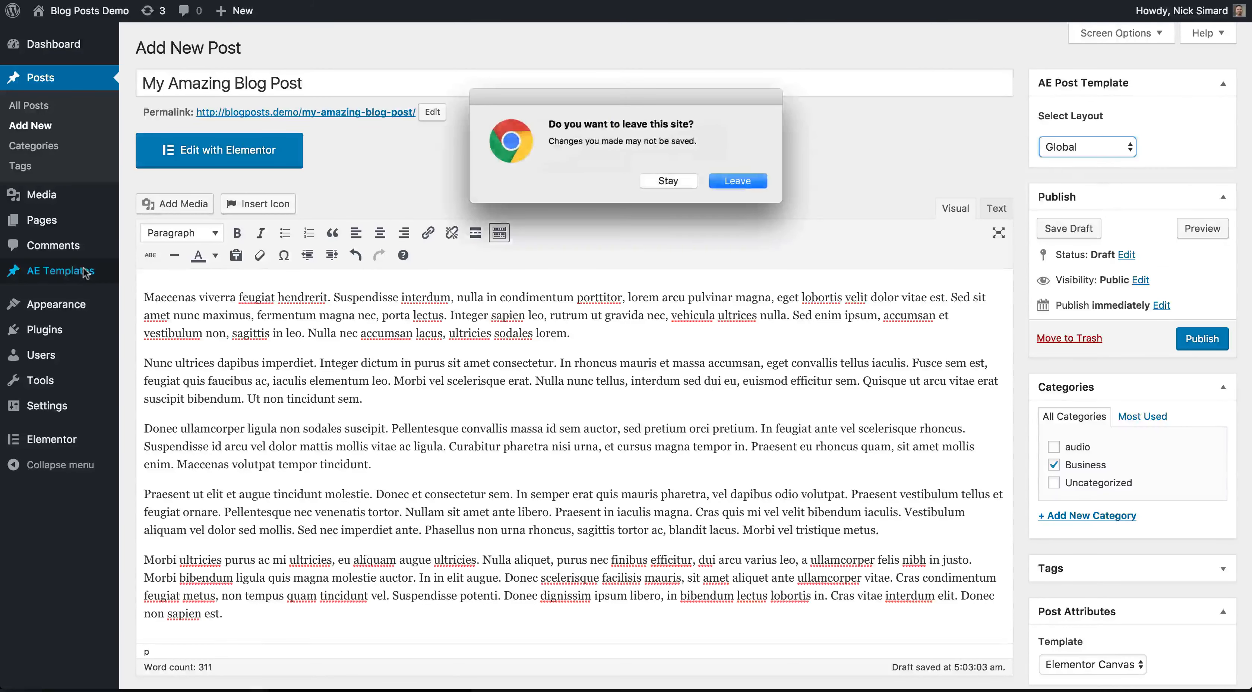
pyautogui.click(668, 179)
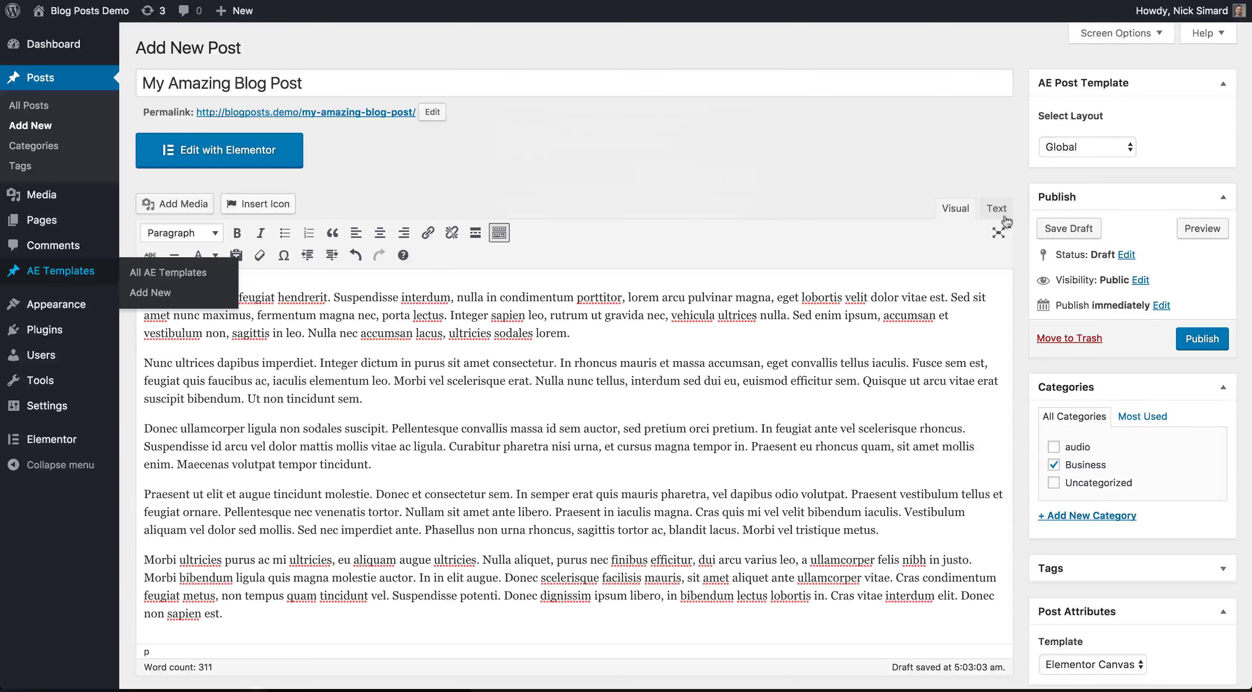
pyautogui.click(1046, 224)
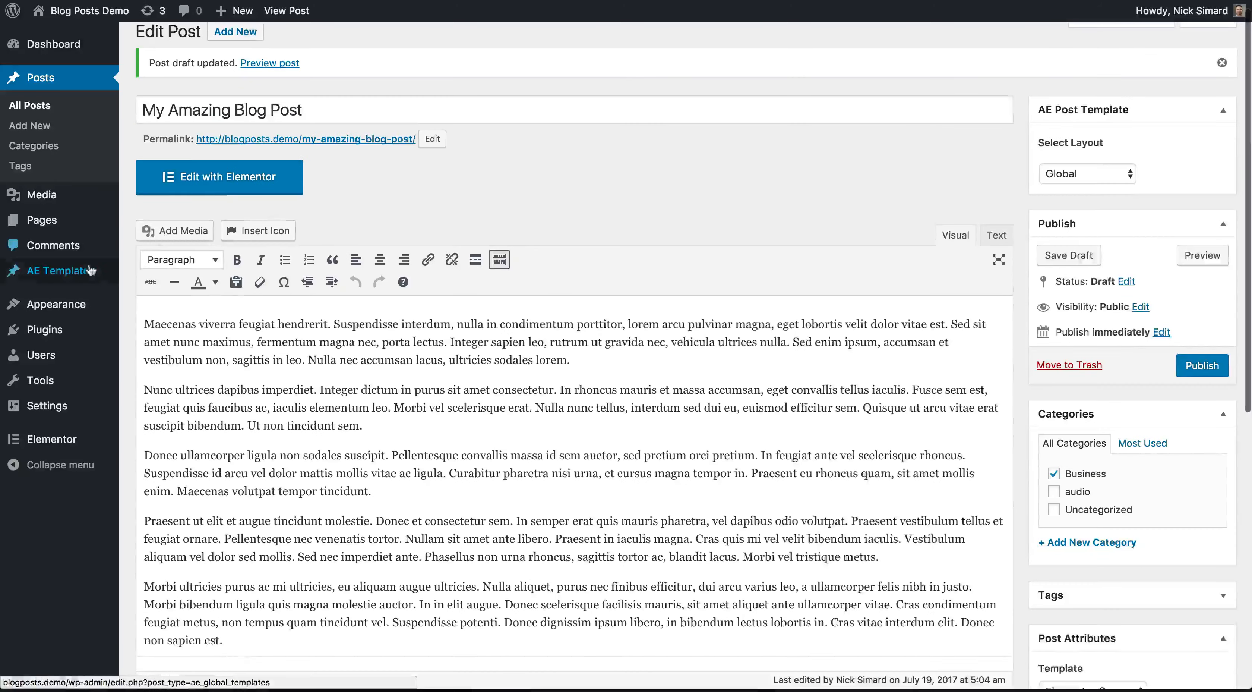
# - Change the status of the AE template "Blog Post Template" to Published
pyautogui.moveTo(95, 274)
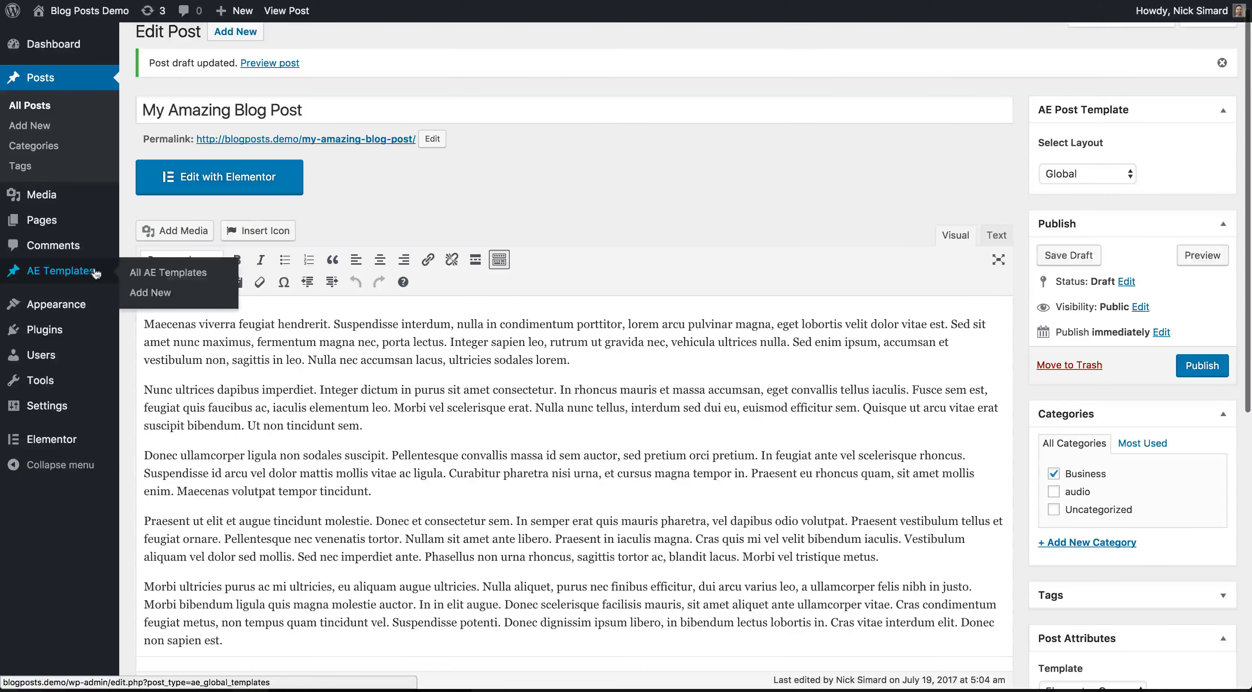
pyautogui.click(137, 274)
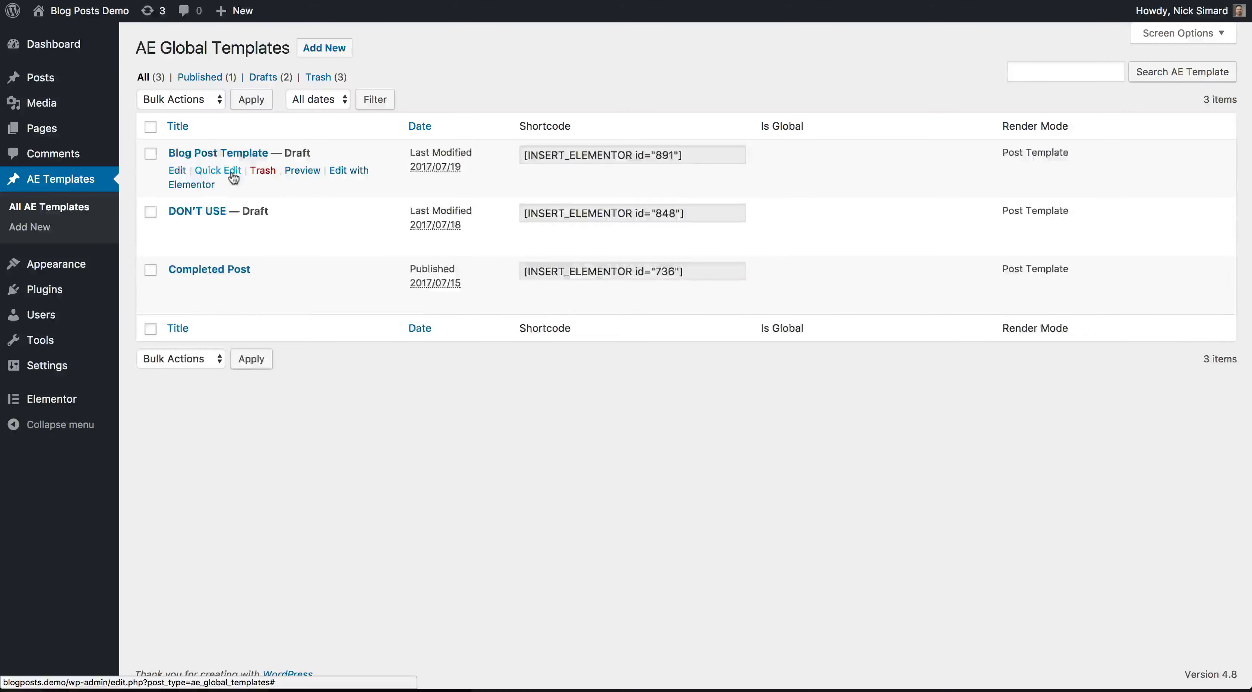
pyautogui.click(233, 178)
pyautogui.click(773, 199)
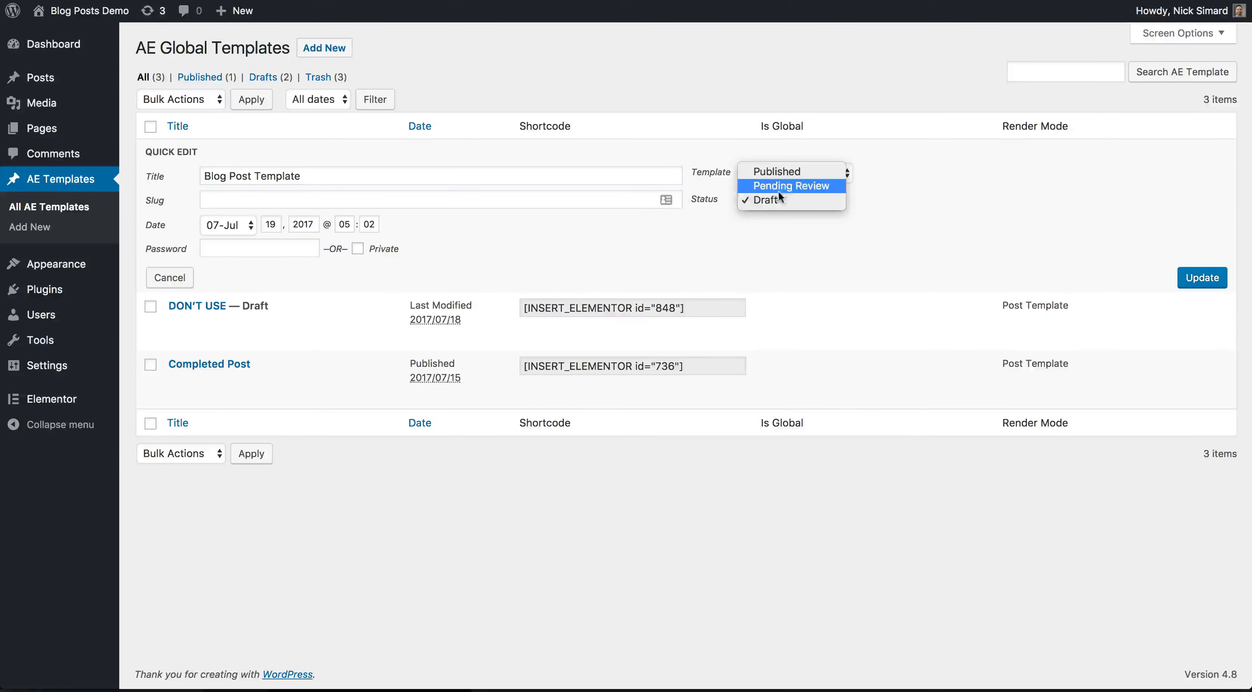
pyautogui.click(783, 174)
pyautogui.click(1190, 278)
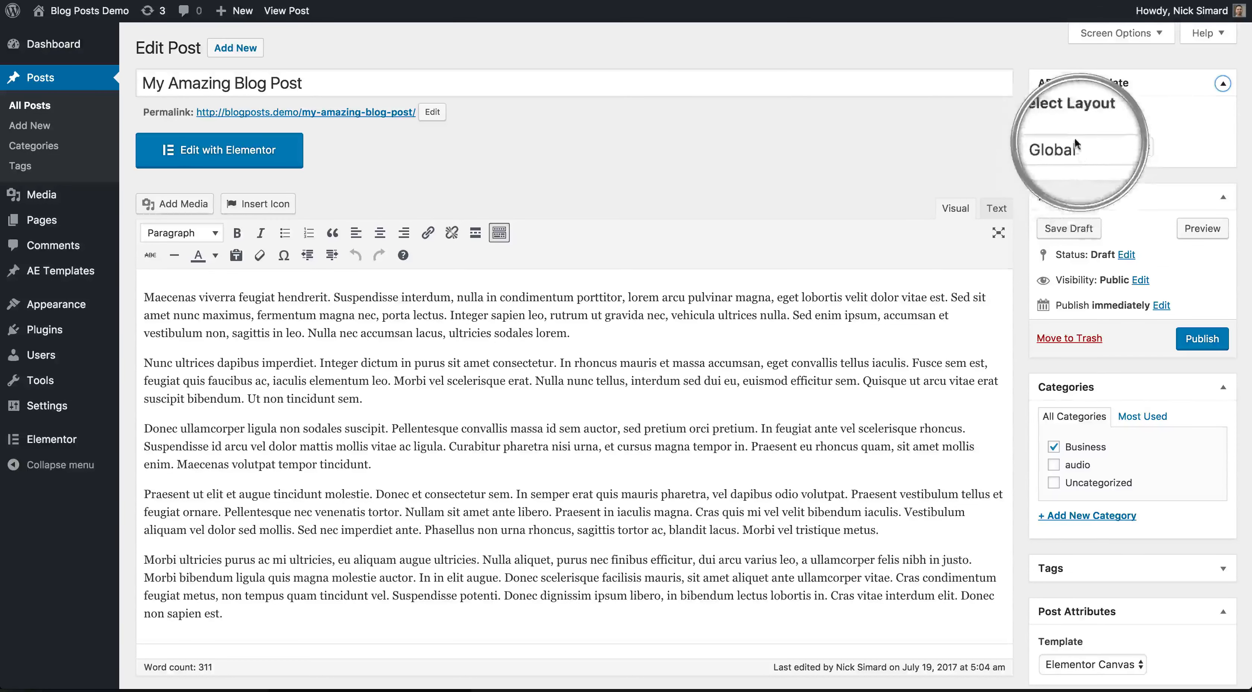
# - Select Blog Post Template as the AE layout for "My Amazing Blog Post" and save the draft
pyautogui.click(1078, 148)
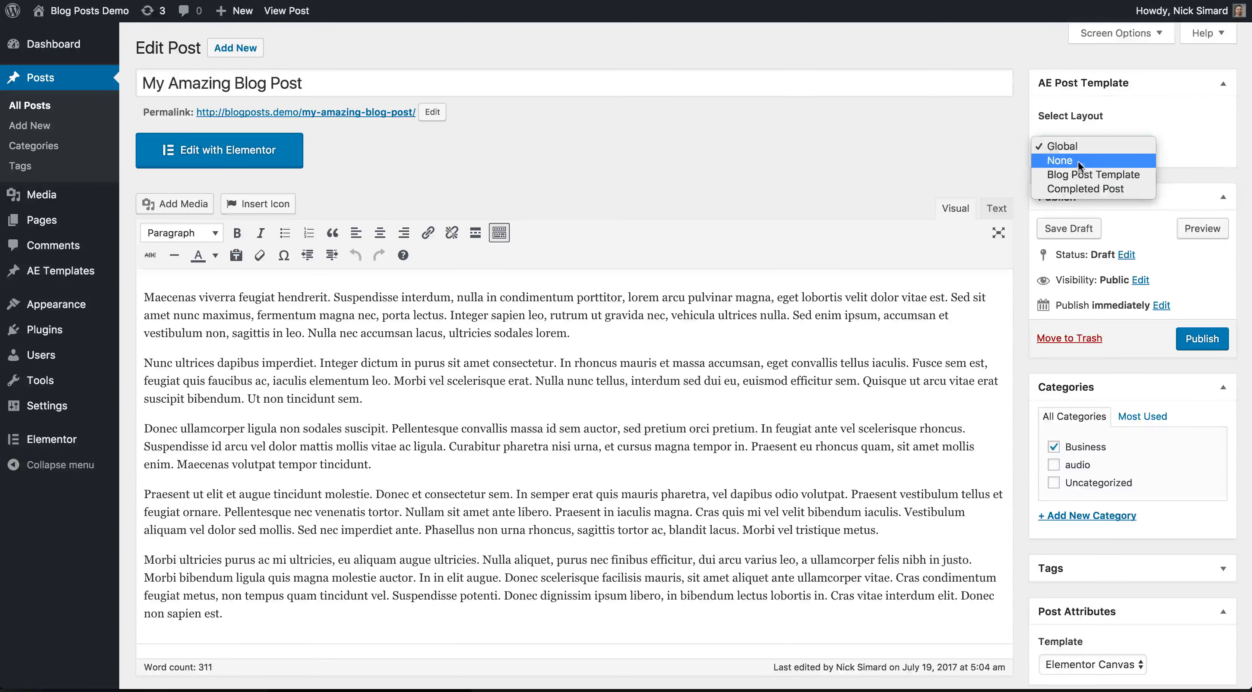
pyautogui.click(1079, 174)
pyautogui.click(1072, 229)
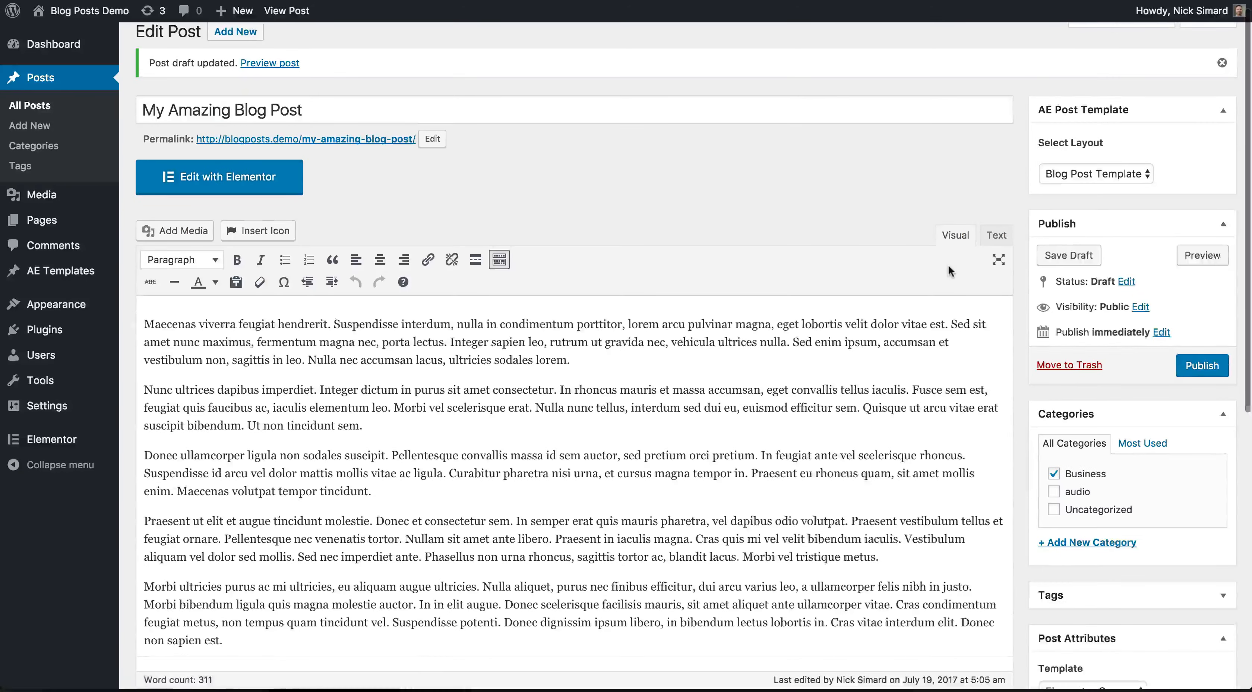
# - Review the settings of "My Amazing Blog Post", preview the post and examine its hero, author section, excerpt and body text
pyautogui.scroll(-10, 848, 296)
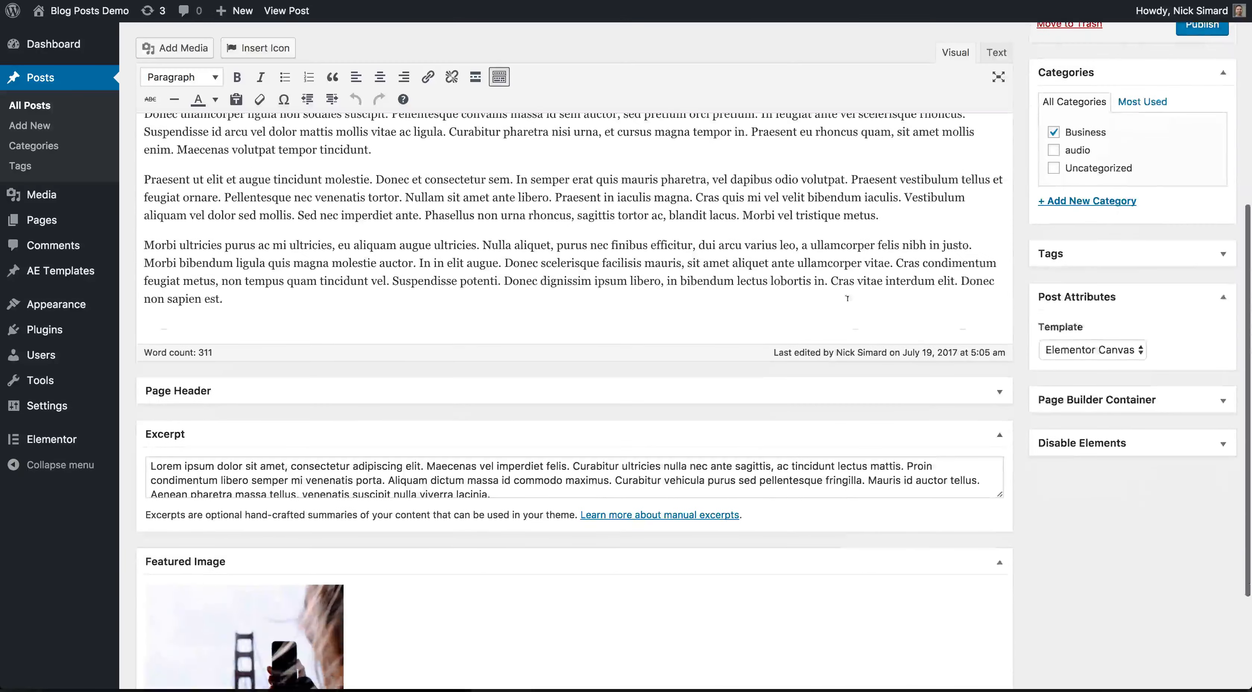
pyautogui.scroll(-2, 848, 305)
pyautogui.scroll(12, 848, 301)
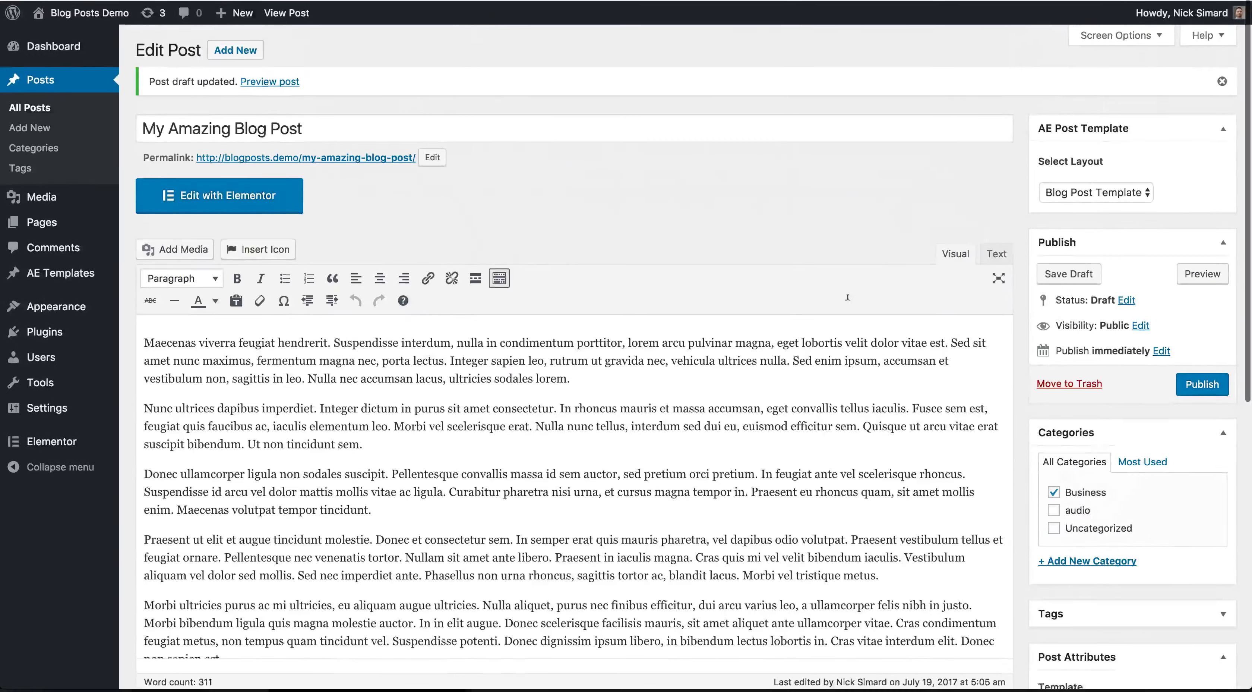
pyautogui.click(1201, 274)
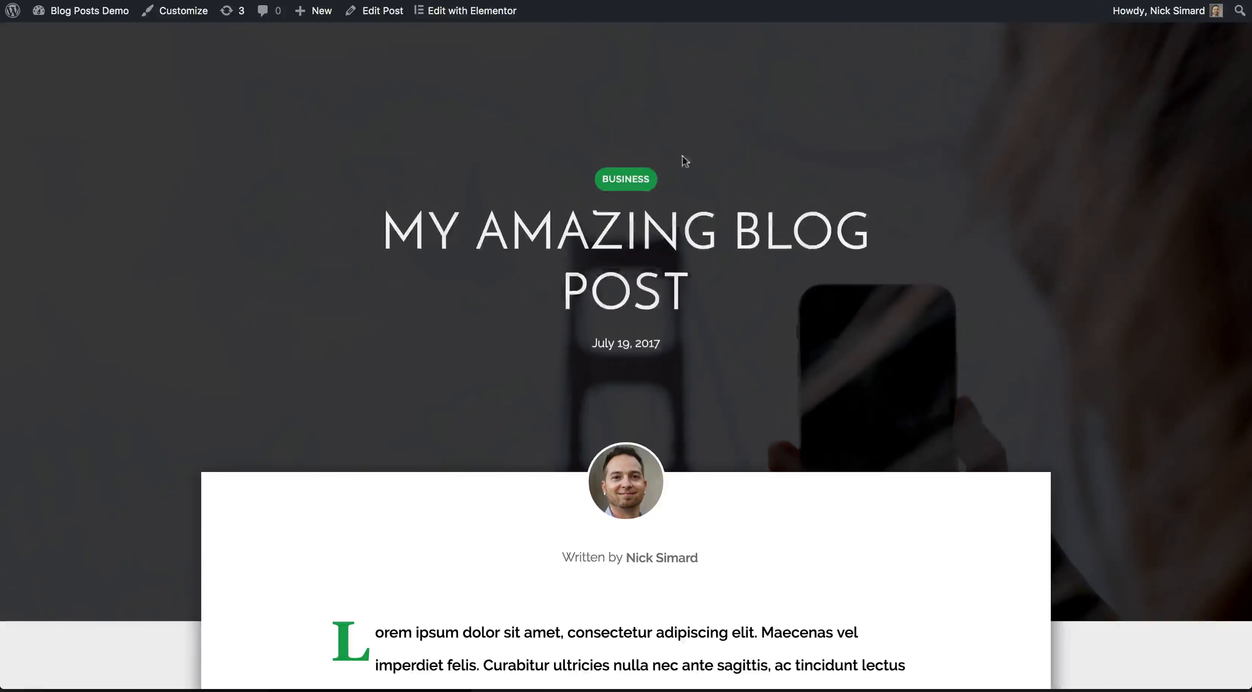
pyautogui.scroll(-5, 672, 162)
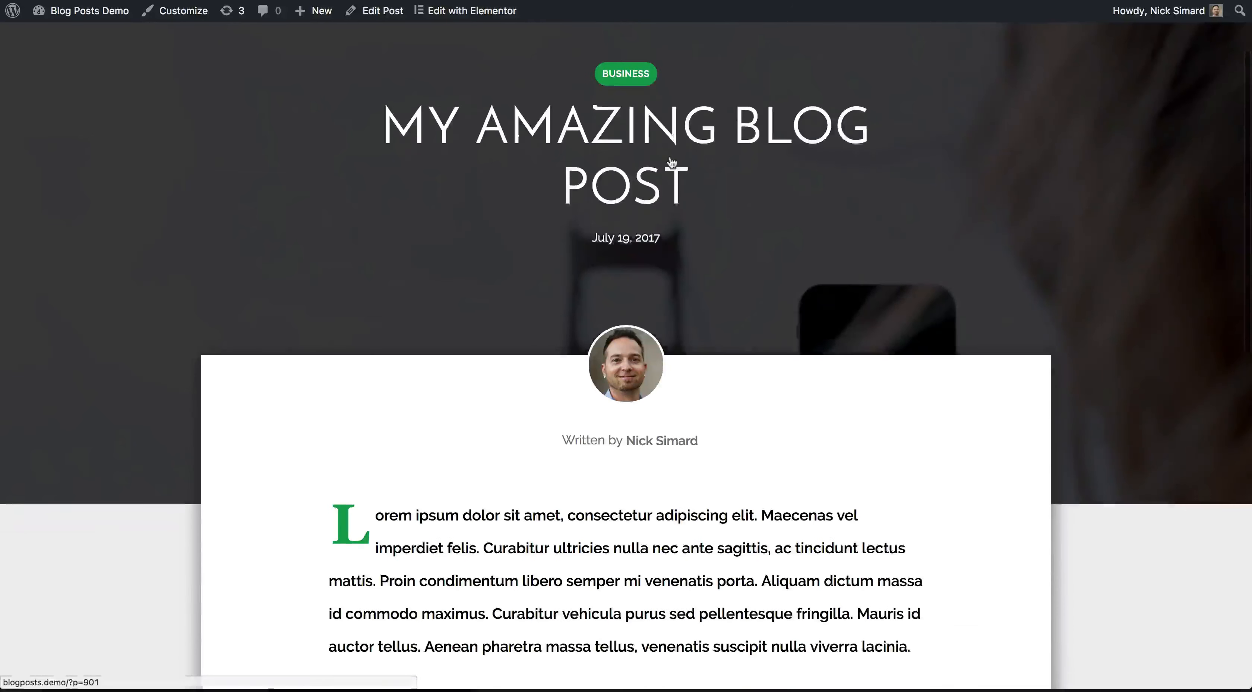
pyautogui.scroll(-12, 672, 162)
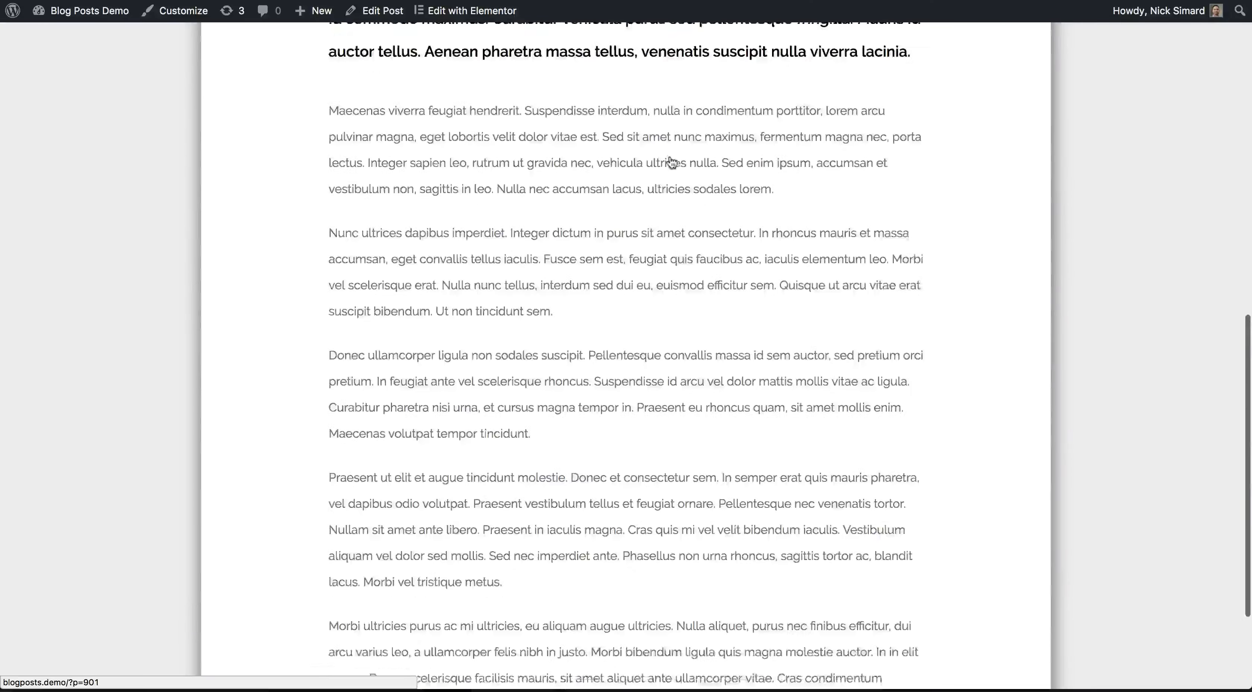
pyautogui.scroll(13, 672, 163)
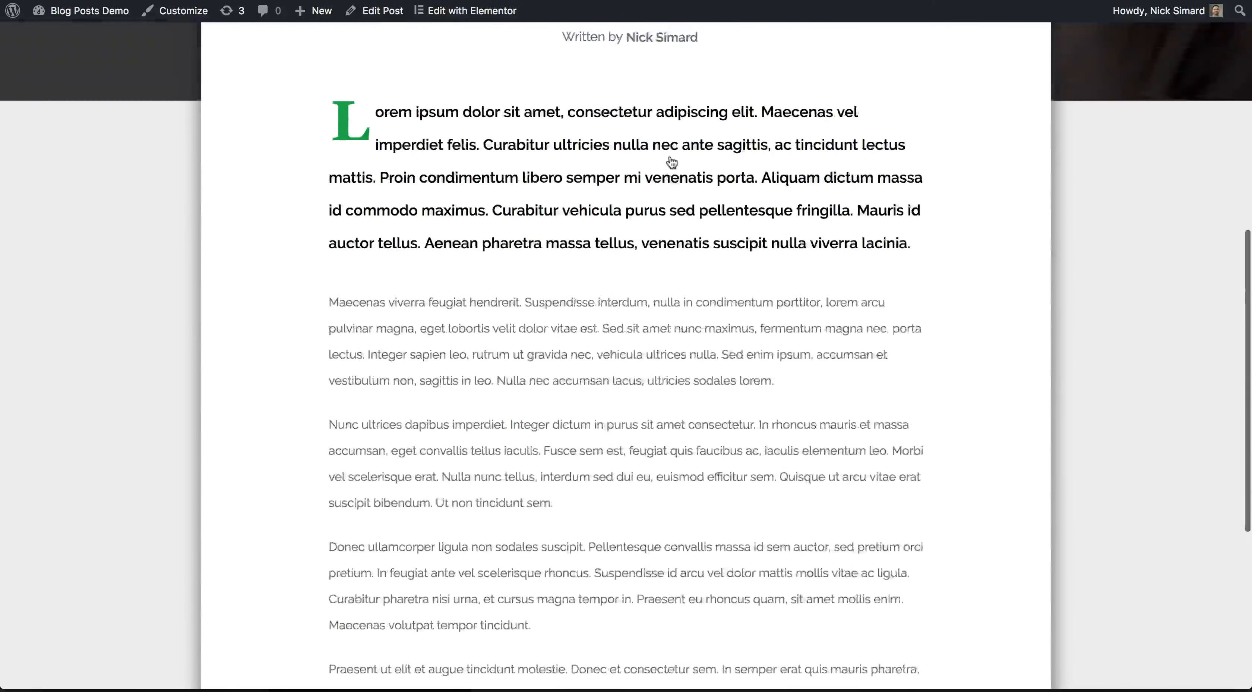
pyautogui.scroll(5, 673, 163)
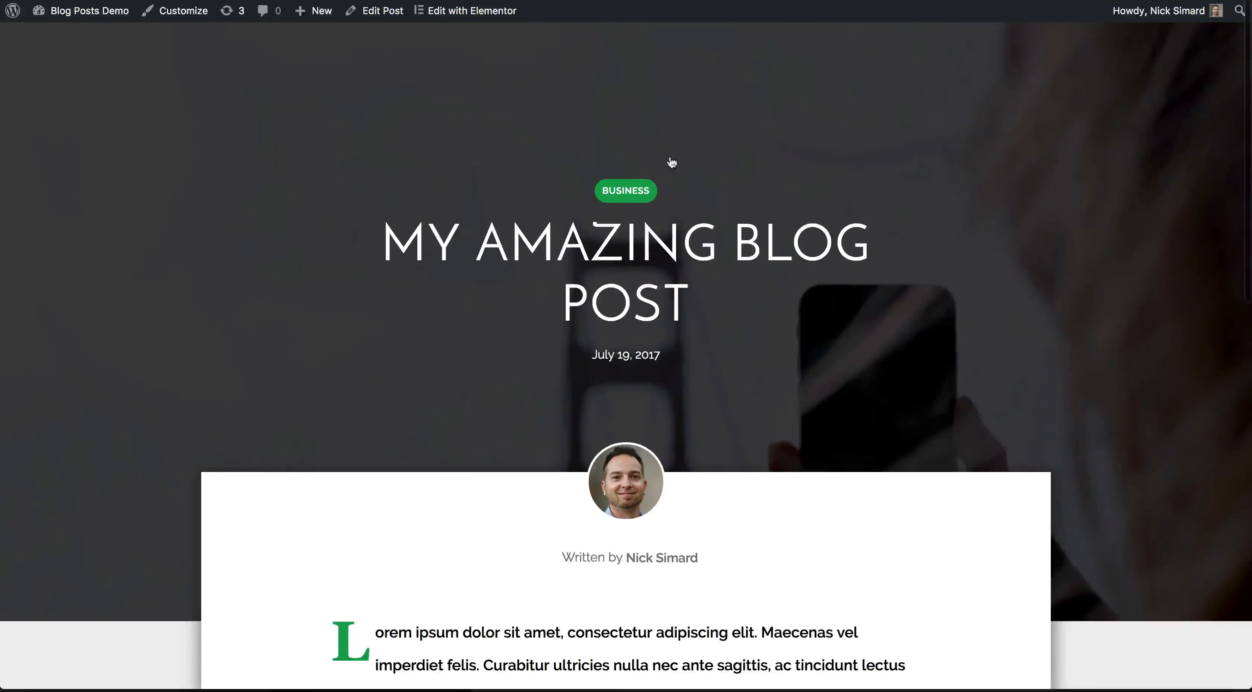